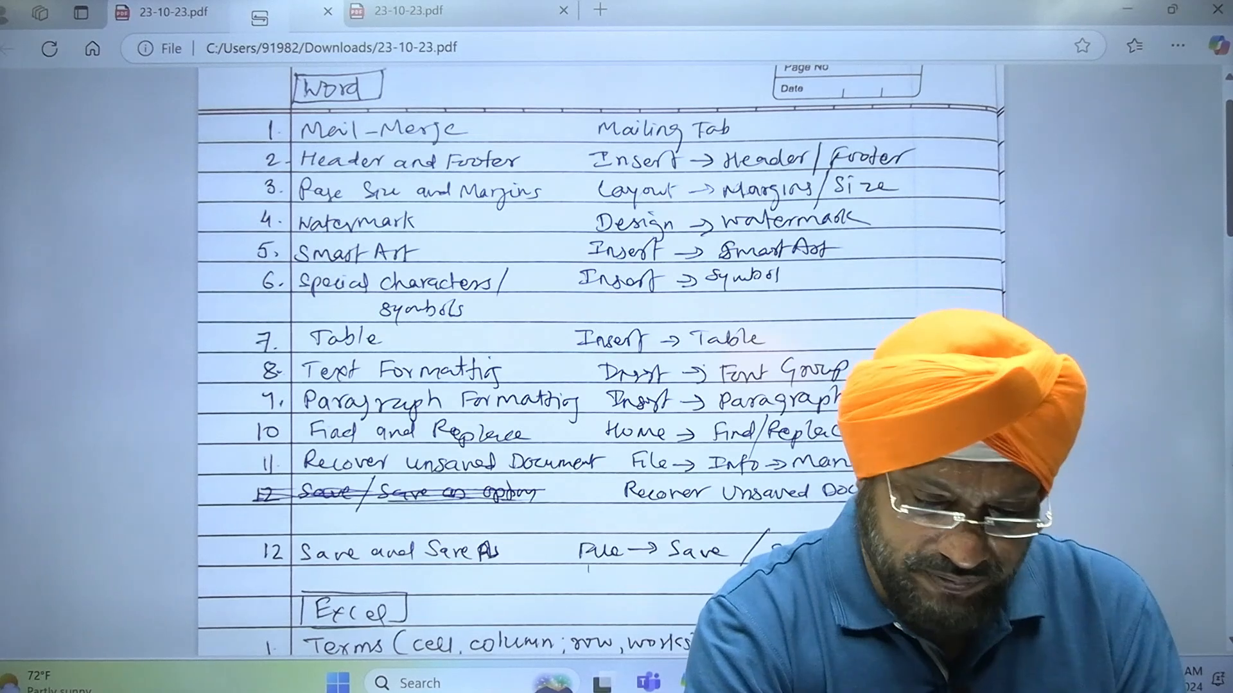
Launch Word, create a blank document and maximize its window
click(476, 686)
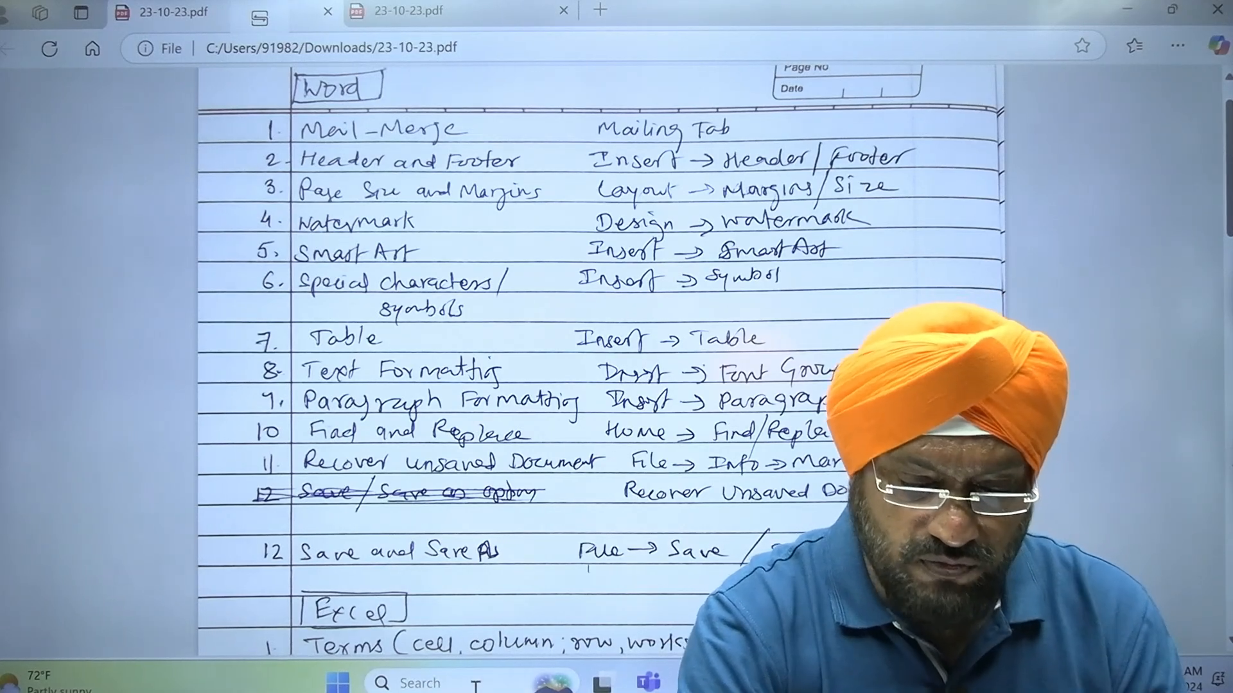
text(word)
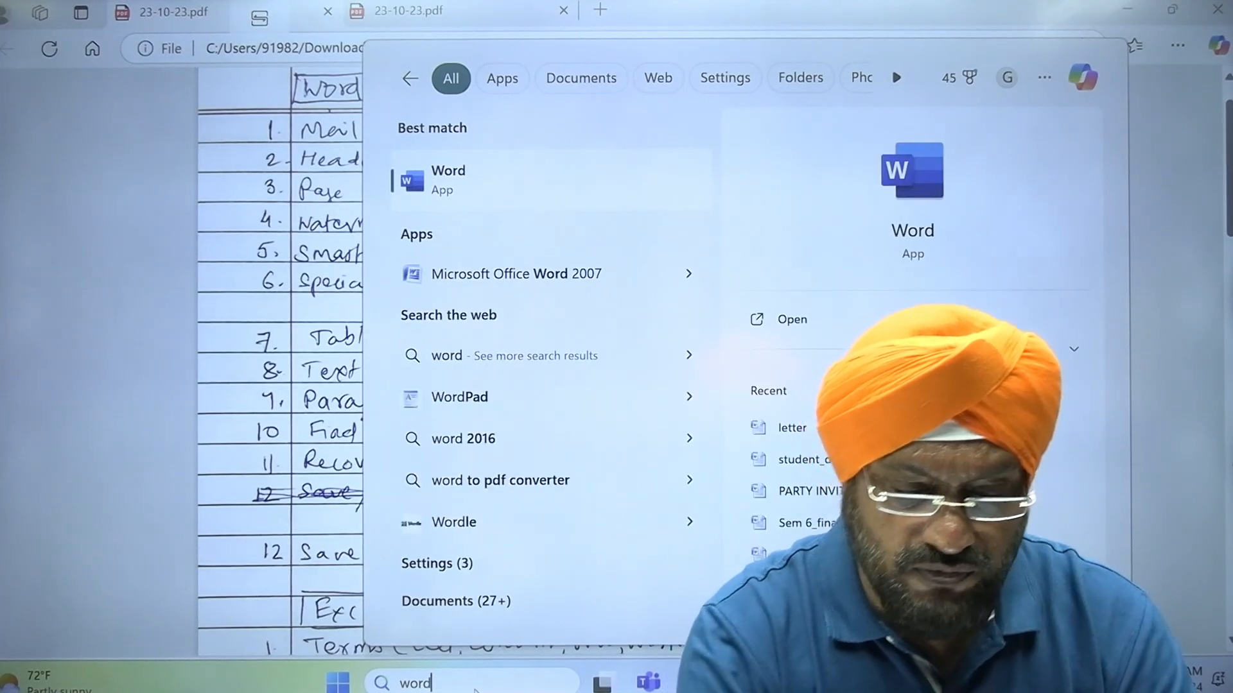
key(Return)
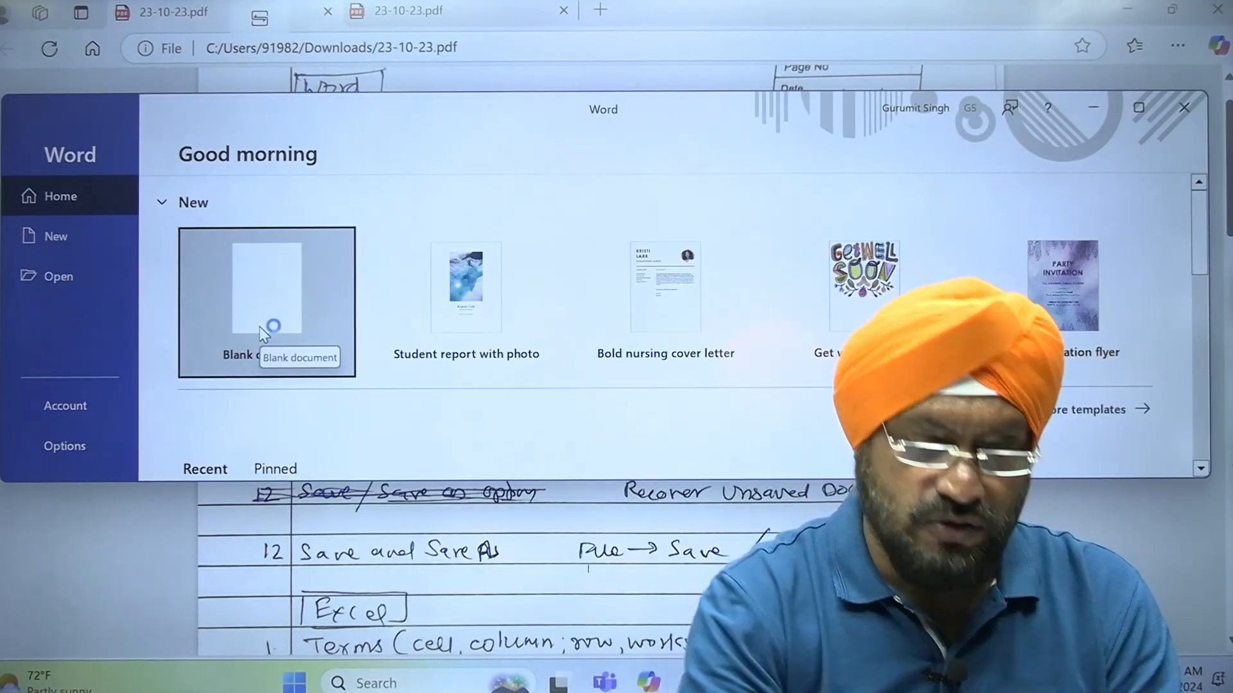
click(273, 301)
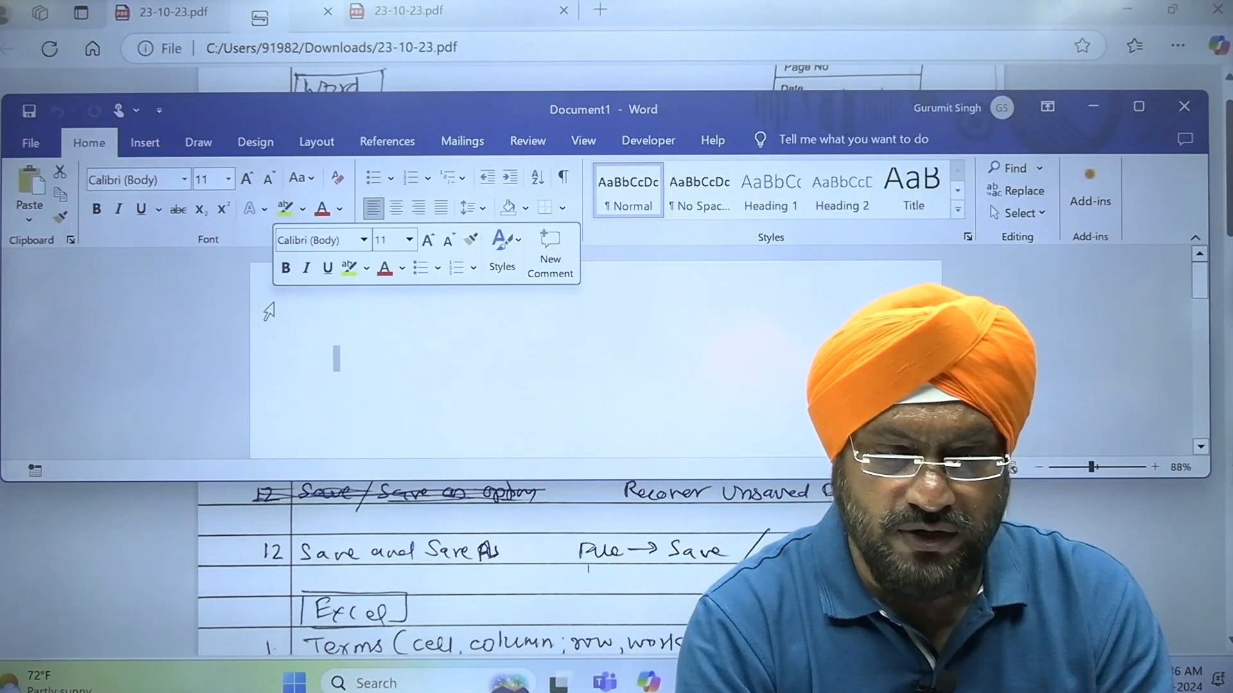
click(1135, 107)
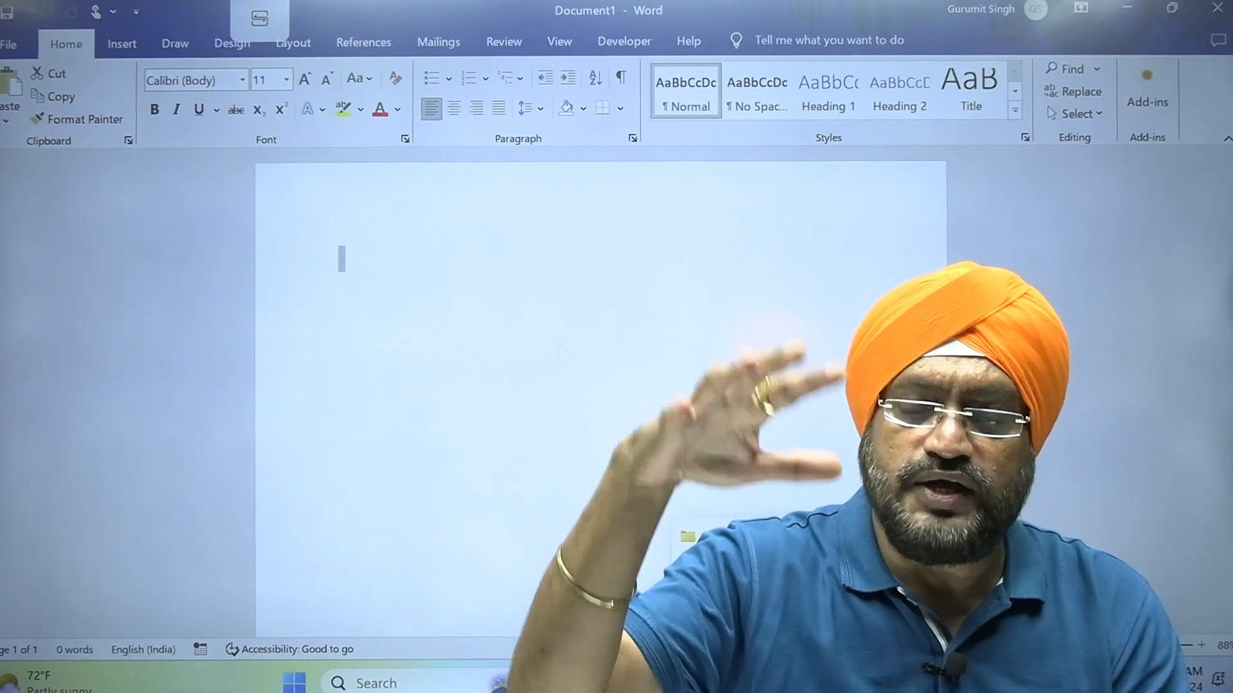
click(778, 682)
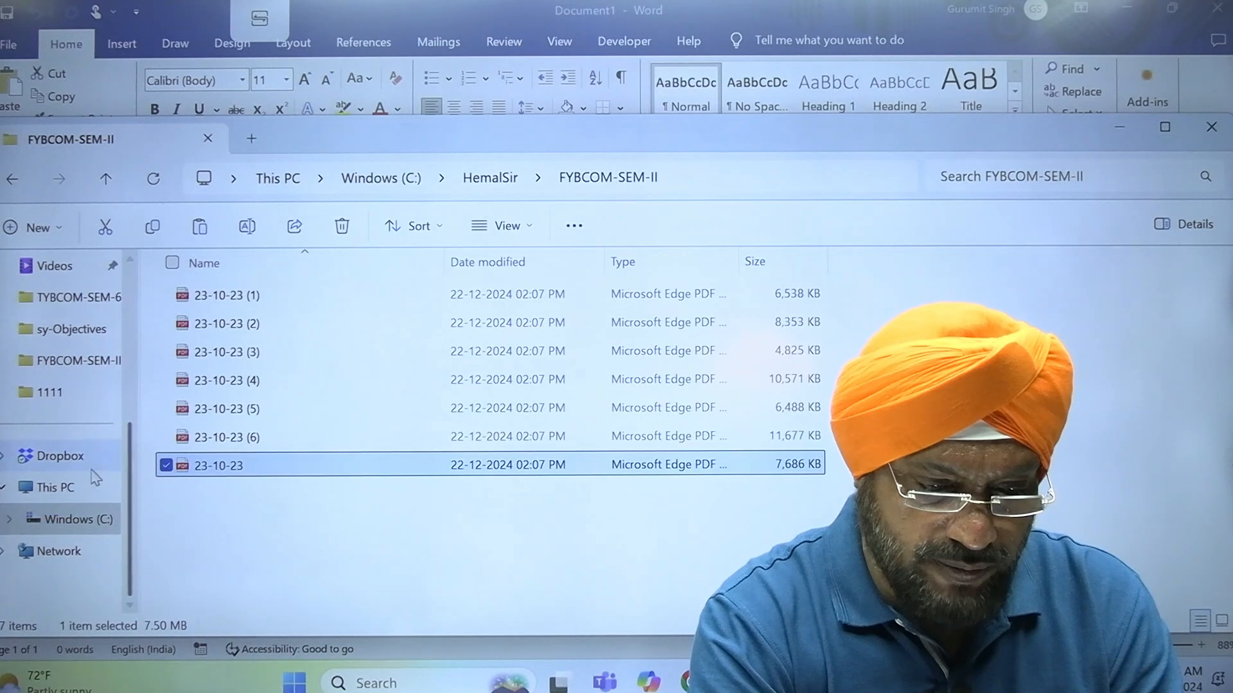
click(104, 521)
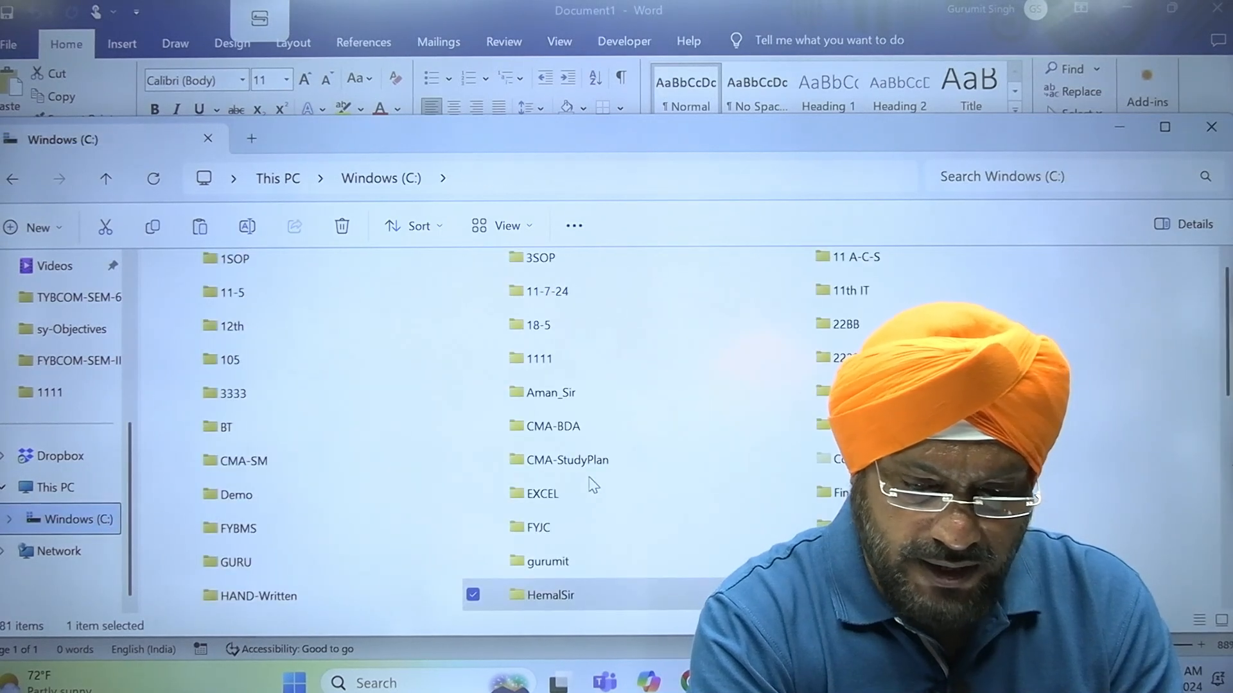
click(931, 527)
key(i)
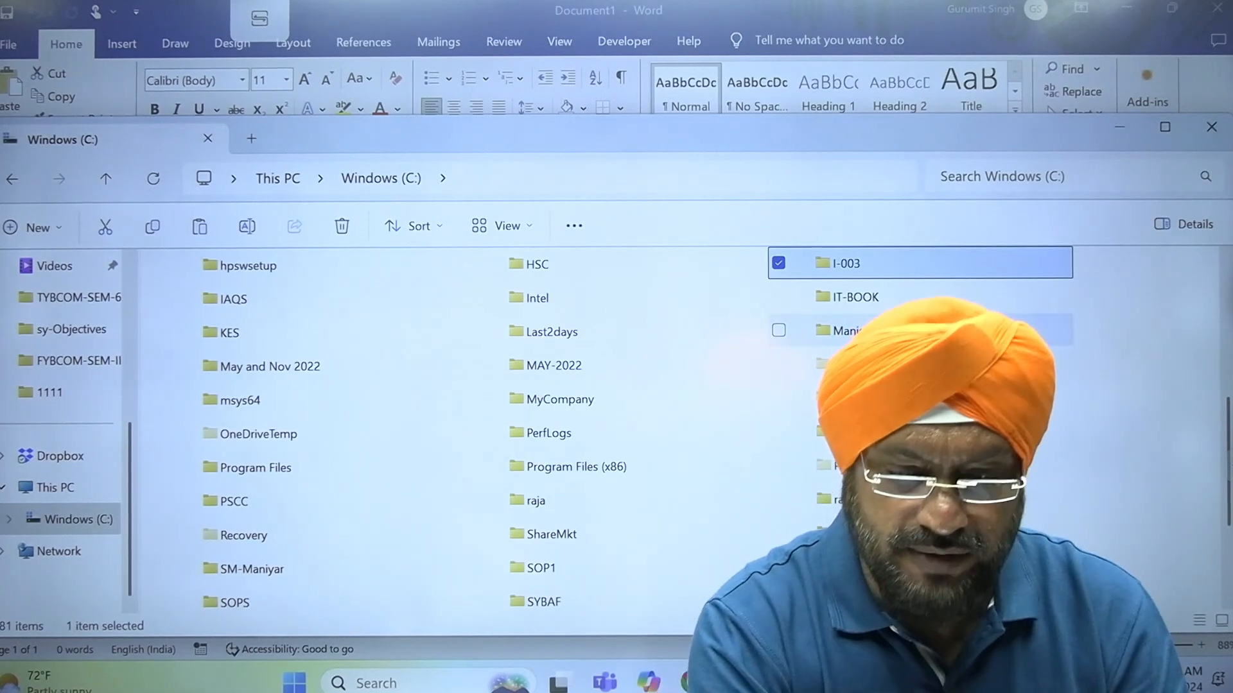
double_click(867, 303)
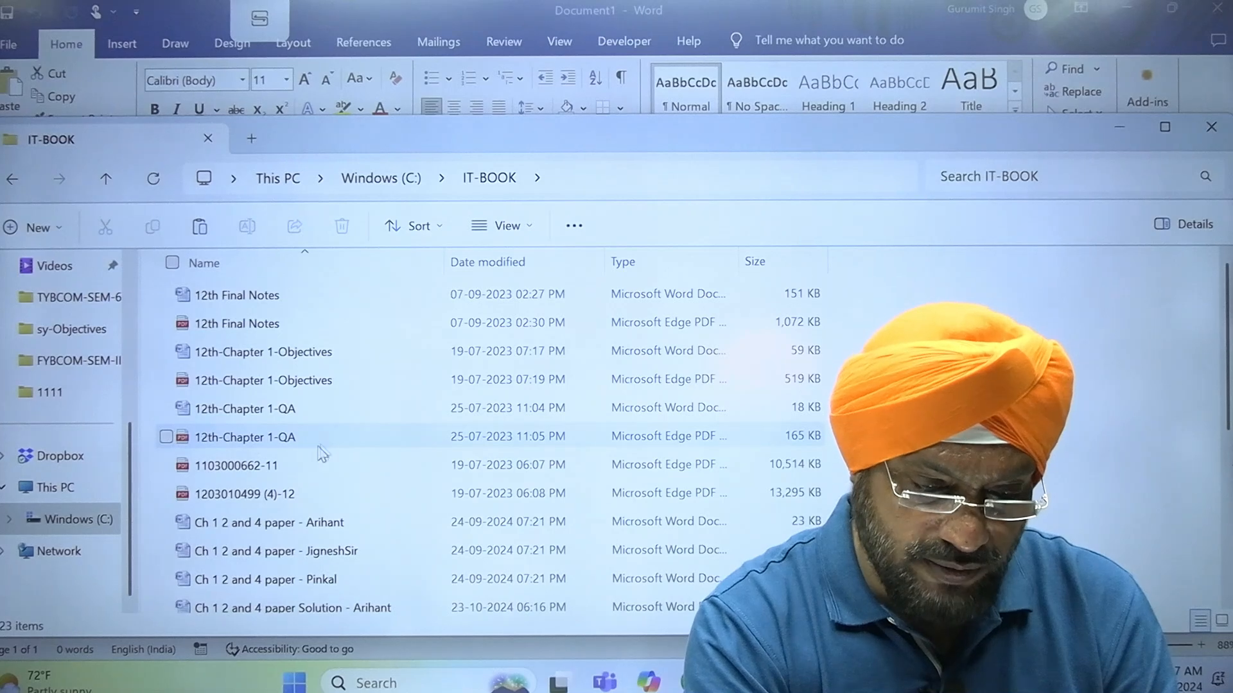
click(301, 478)
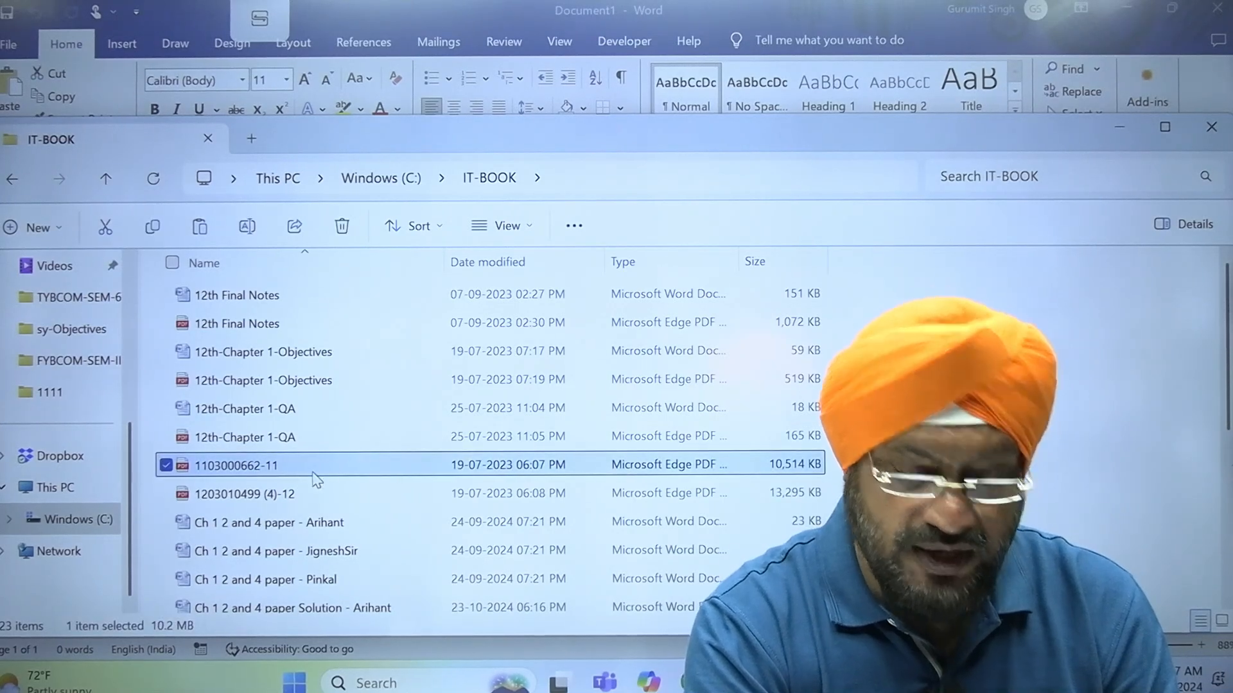
double_click(313, 473)
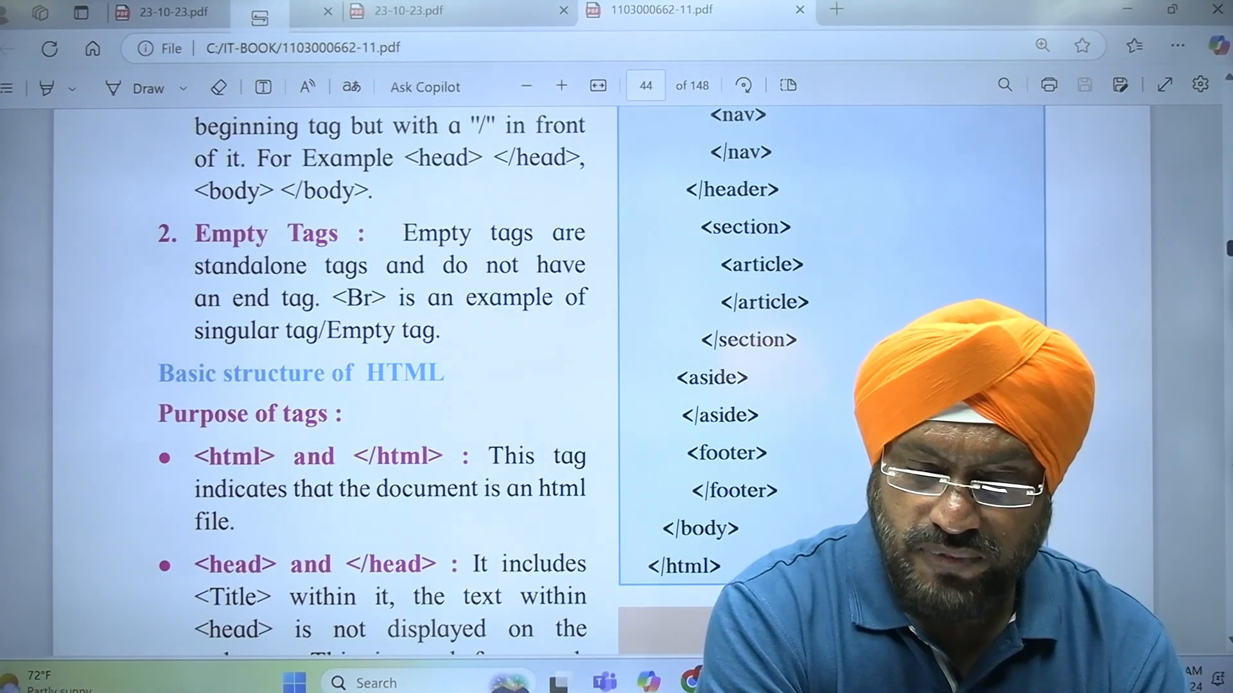
Find the types of memory on page 16 of the textbook PDF and copy the full RAM and ROM definitions
drag(1230, 248, 1229, 140)
scroll(601, 382, up, 10)
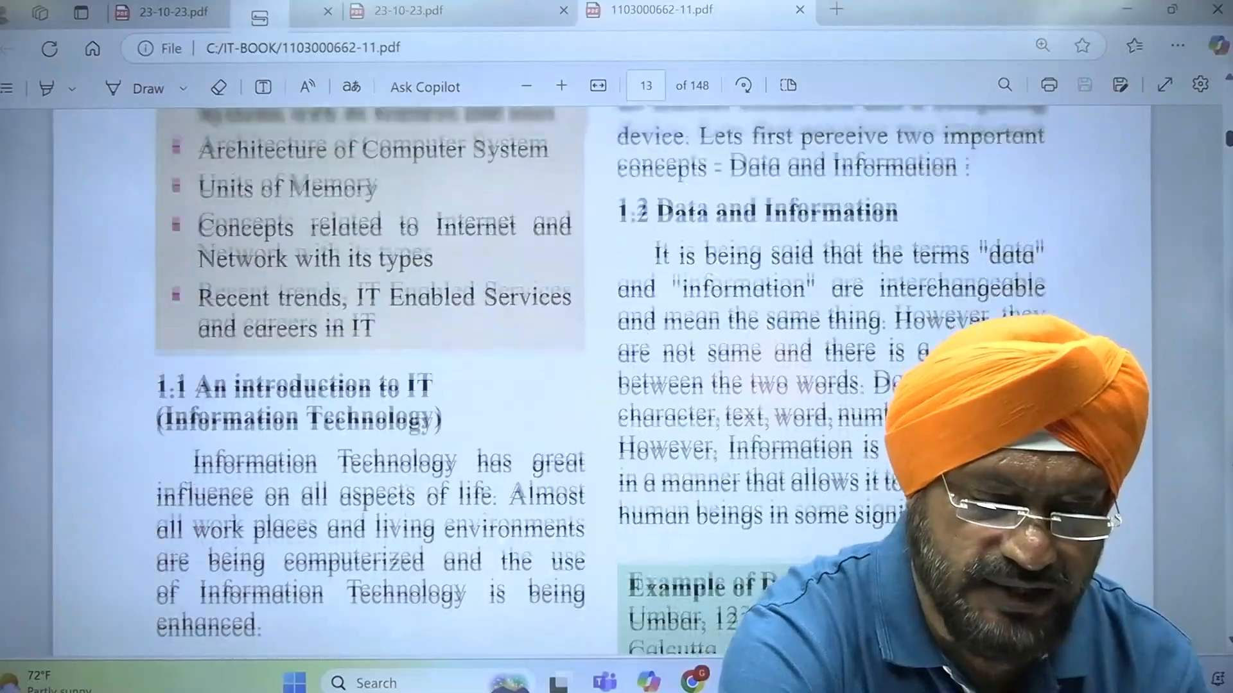
scroll(602, 382, down, 8)
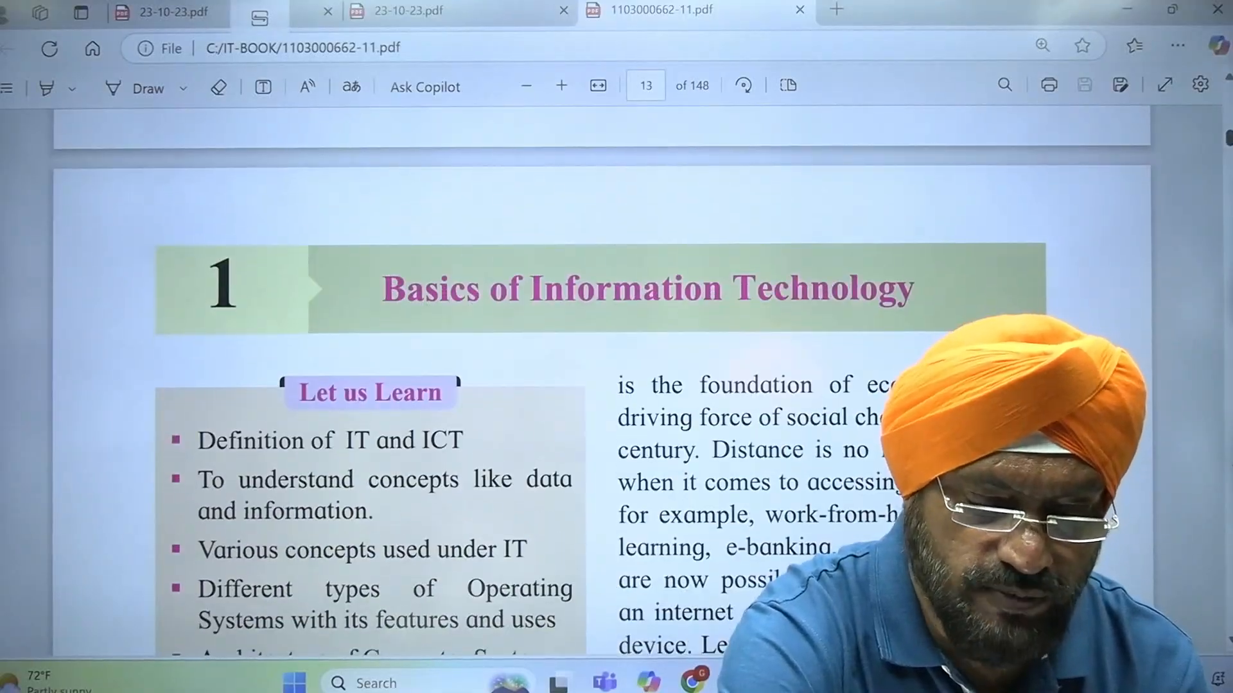
scroll(601, 382, down, 15)
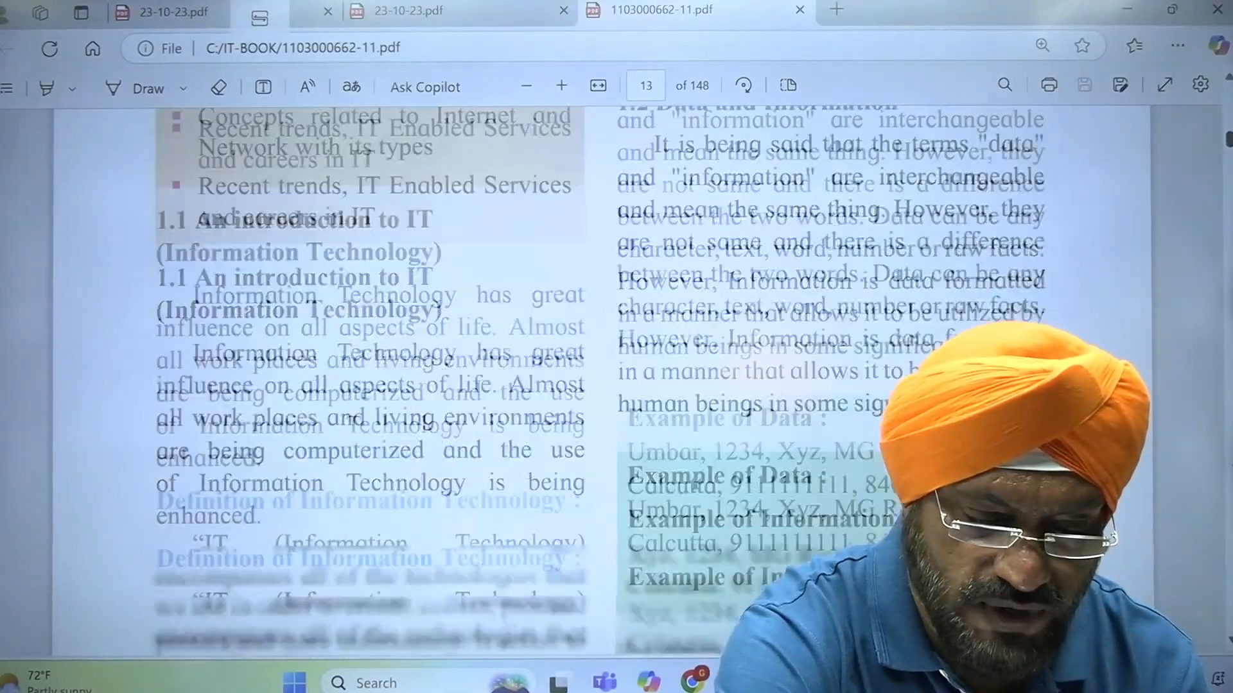
scroll(601, 382, up, 5)
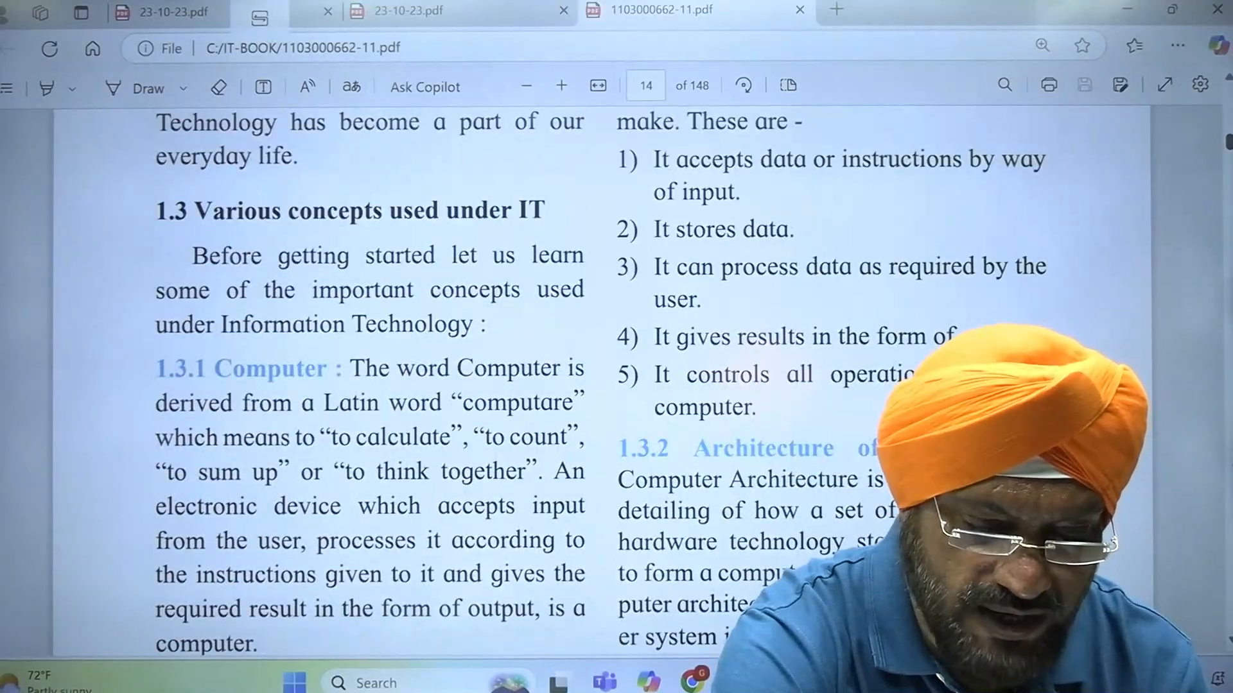
scroll(602, 382, down, 15)
scroll(602, 382, down, 8)
scroll(602, 382, up, 4)
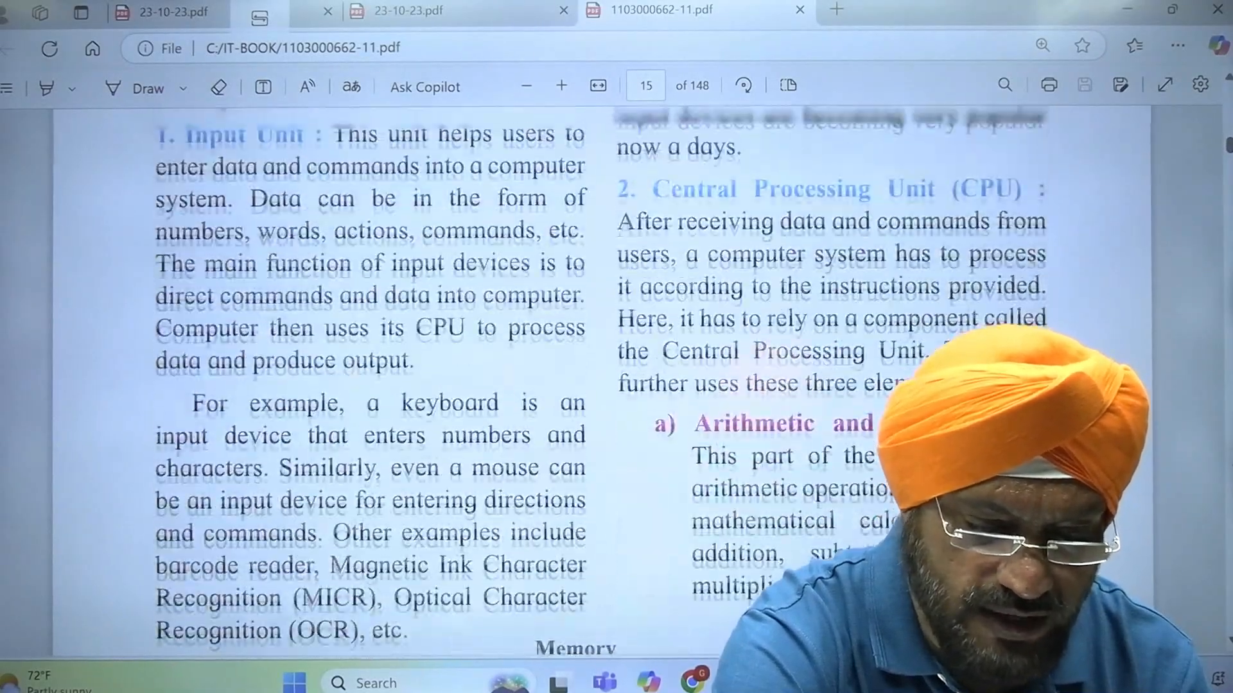
scroll(602, 382, down, 10)
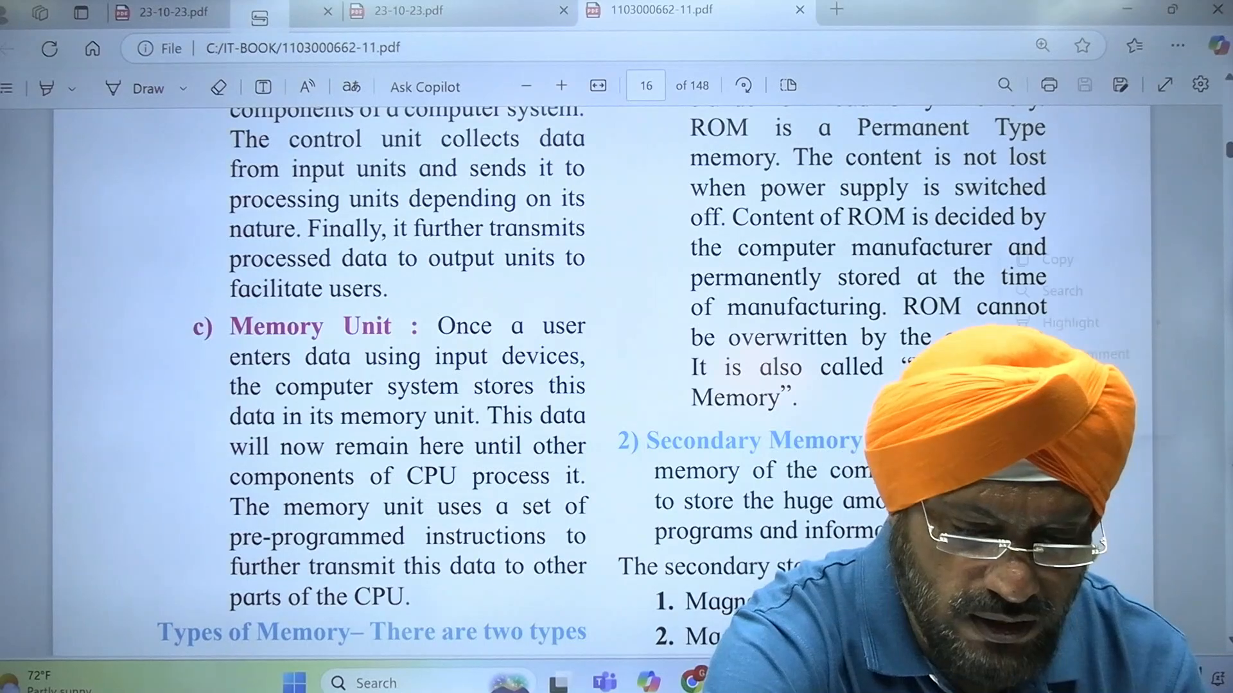
scroll(602, 382, up, 7)
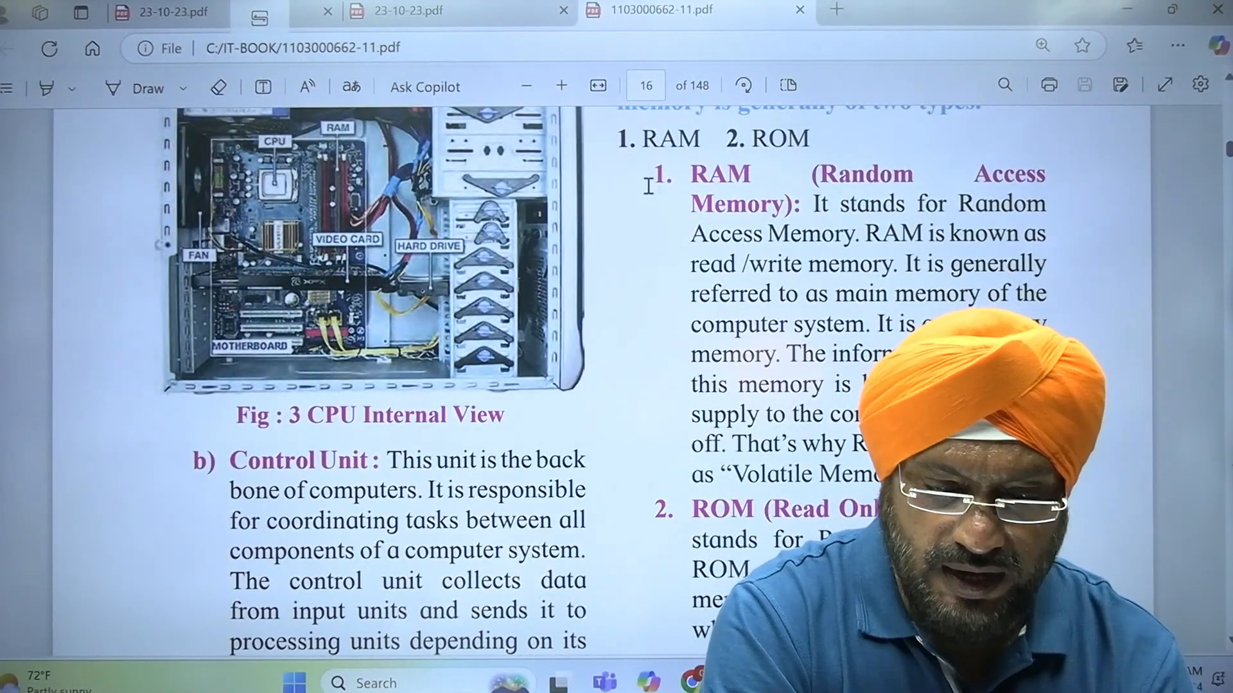
drag(656, 175, 725, 577)
scroll(608, 380, down, 3)
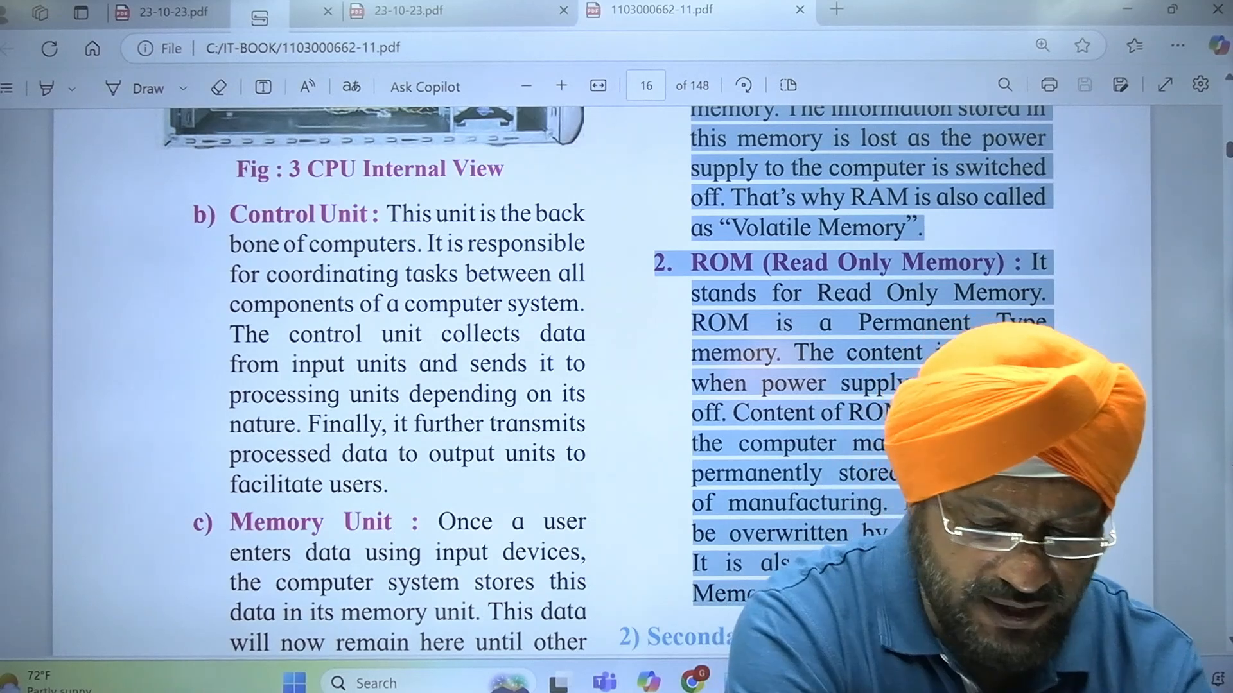
Switch to the blank Word document and paste the copied RAM and ROM definitions
click(868, 682)
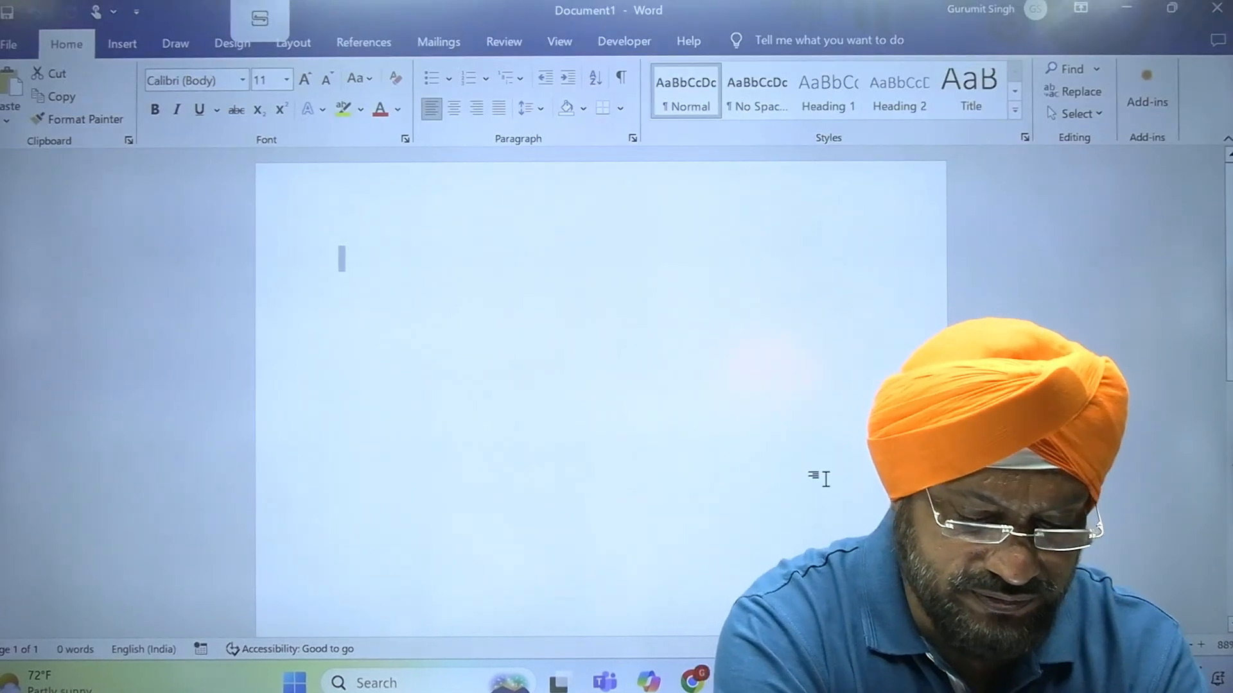
text(1. RAM (Random Access Memory): It stands for Random Access Memory. RAM is known as read /write memory. It is generally referred to as main memory of the computer system. It is a temporary memory. The information stored in this memory is lost as the power supply to the computer is switched off. That’s why RAM is also called as "Volatile Memory". 2. ROM (Read Only Memory) : It stands for Read Only Memory. ROM is a Permanent Type memory. The content is not lost when power supply is switched off. Content of ROM is decided by the computer manufacturer and permanently stored at the time of manufacturing. ROM cannot be overwritten by the computer. It is also called "Non-Volatile Memory".)
click(694, 303)
key(Return)
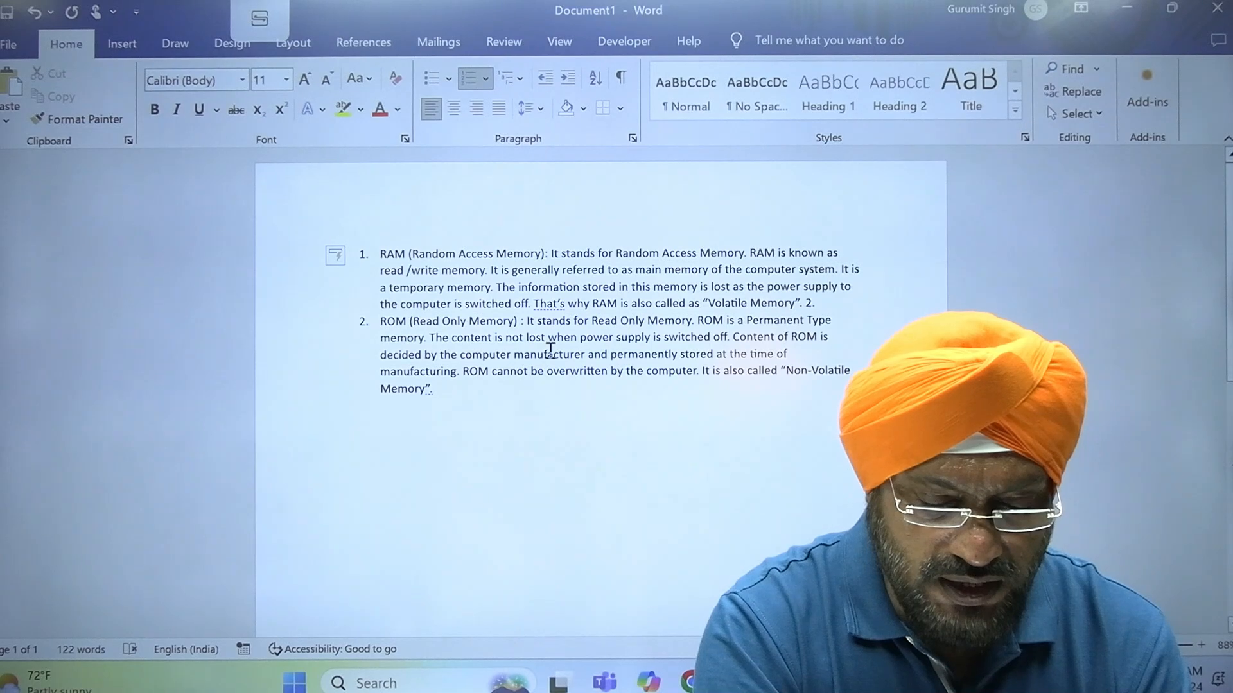
Remove the automatic numbering from the pasted RAM and ROM paragraphs
drag(286, 260, 289, 407)
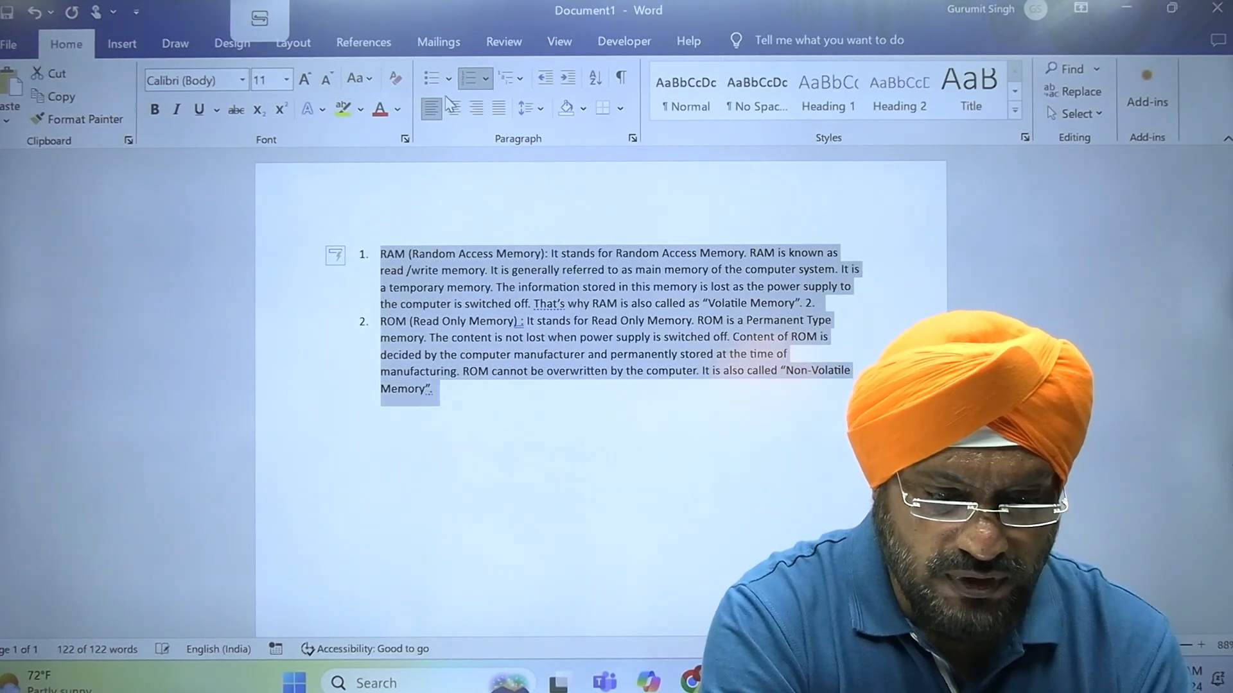
click(467, 79)
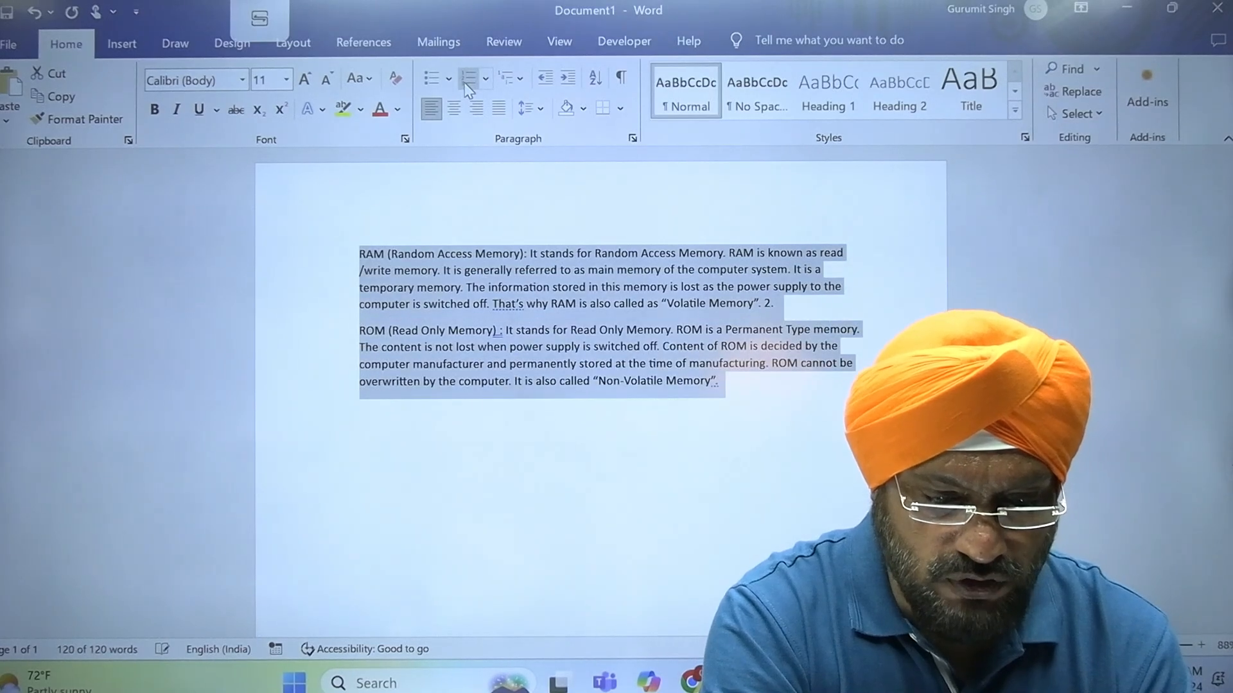
click(790, 392)
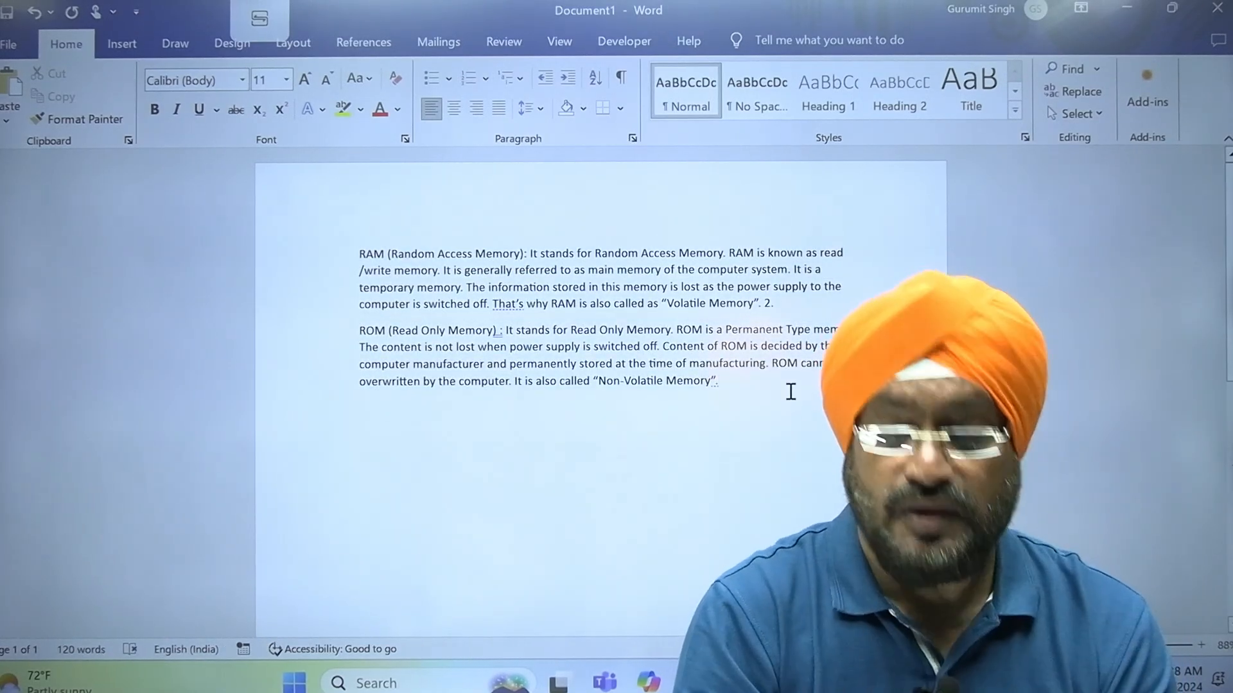
Copy the RAM and ROM paragraphs and paste them repeatedly below until the text fills three pages
click(359, 383)
key(ctrl+Up)
key(ctrl+Up)
key(shift+Down)
key(shift+Down)
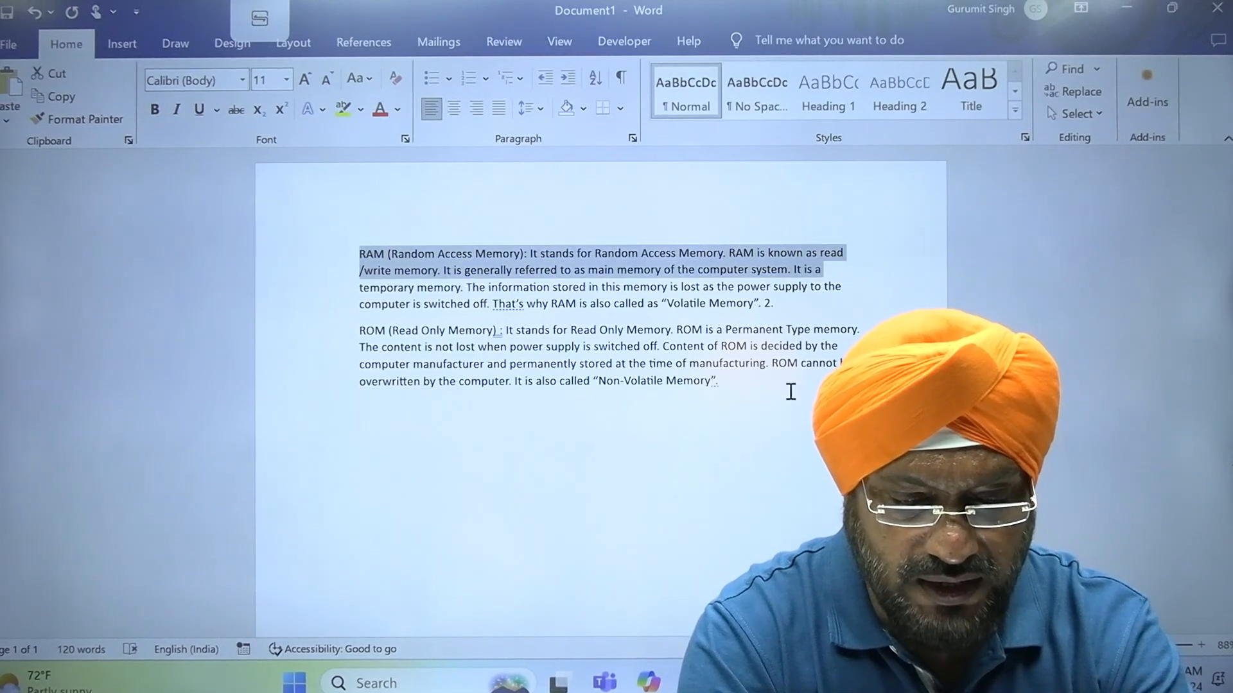
key(shift+Down)
key(shift+Down)
key(shift+Down)
key(shift+Down)
key(shift+Down)
key(shift+Down)
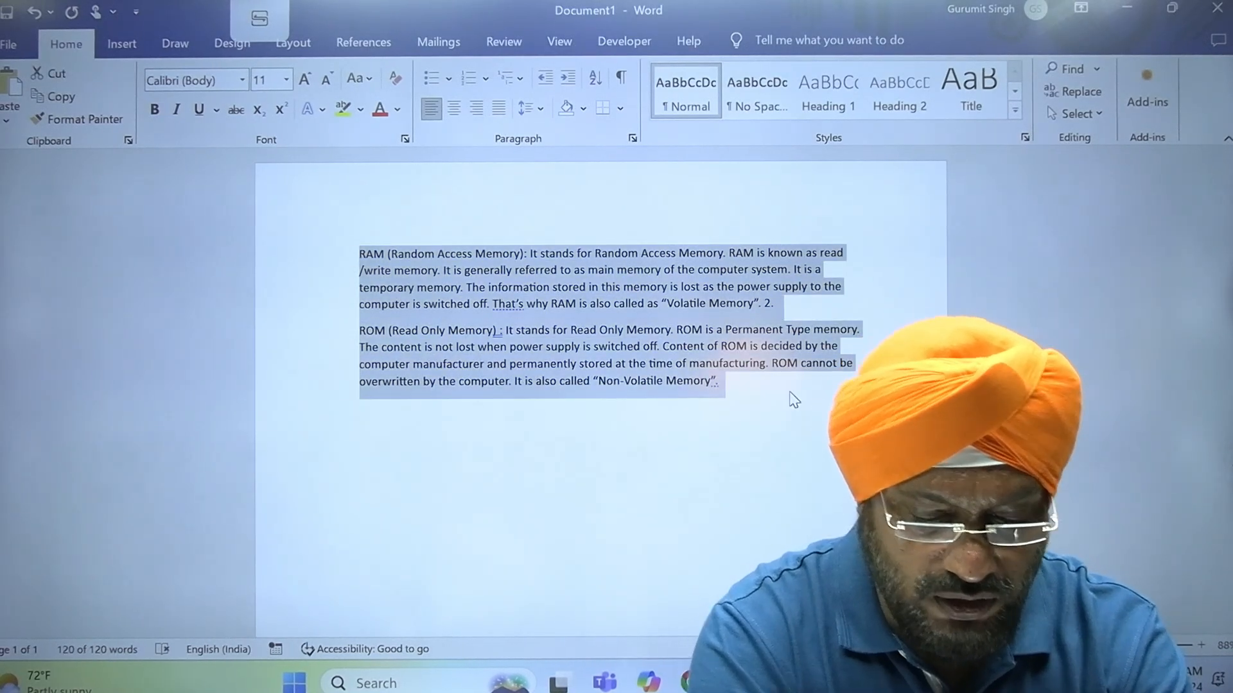
click(793, 397)
key(ctrl+v)
key(ctrl+v)
key(ctrl+v)
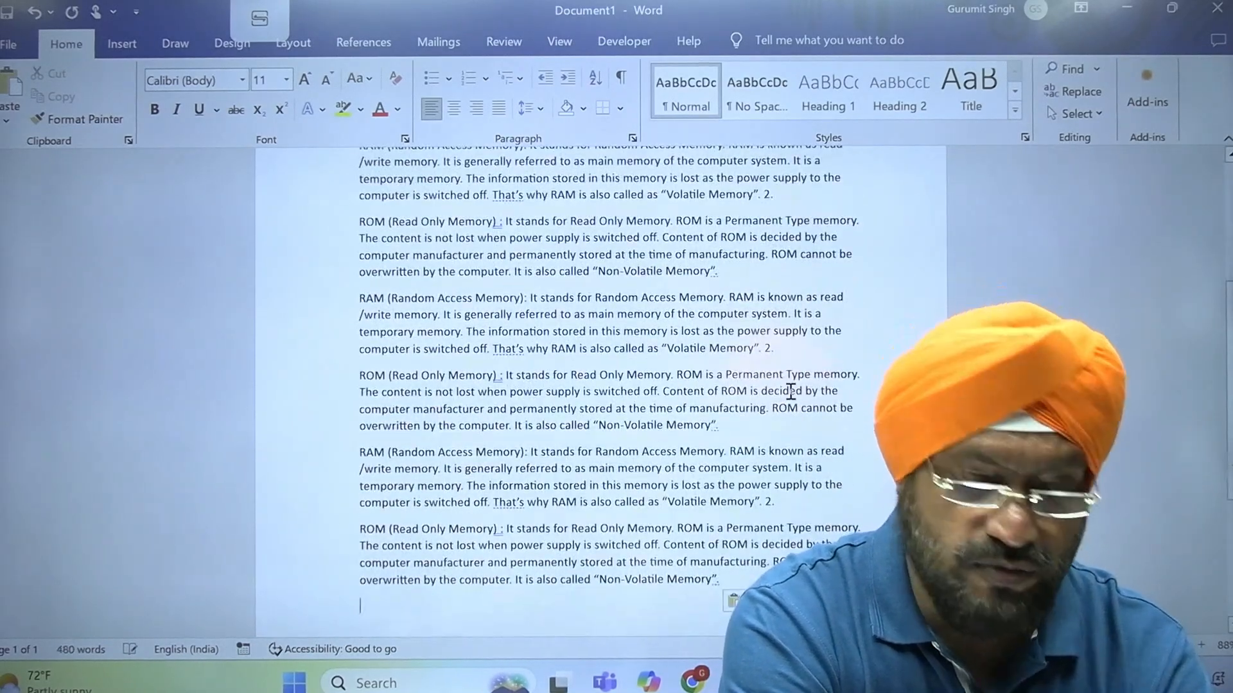
key(ctrl+v)
key(ctrl+v)
key(ctrl+v)
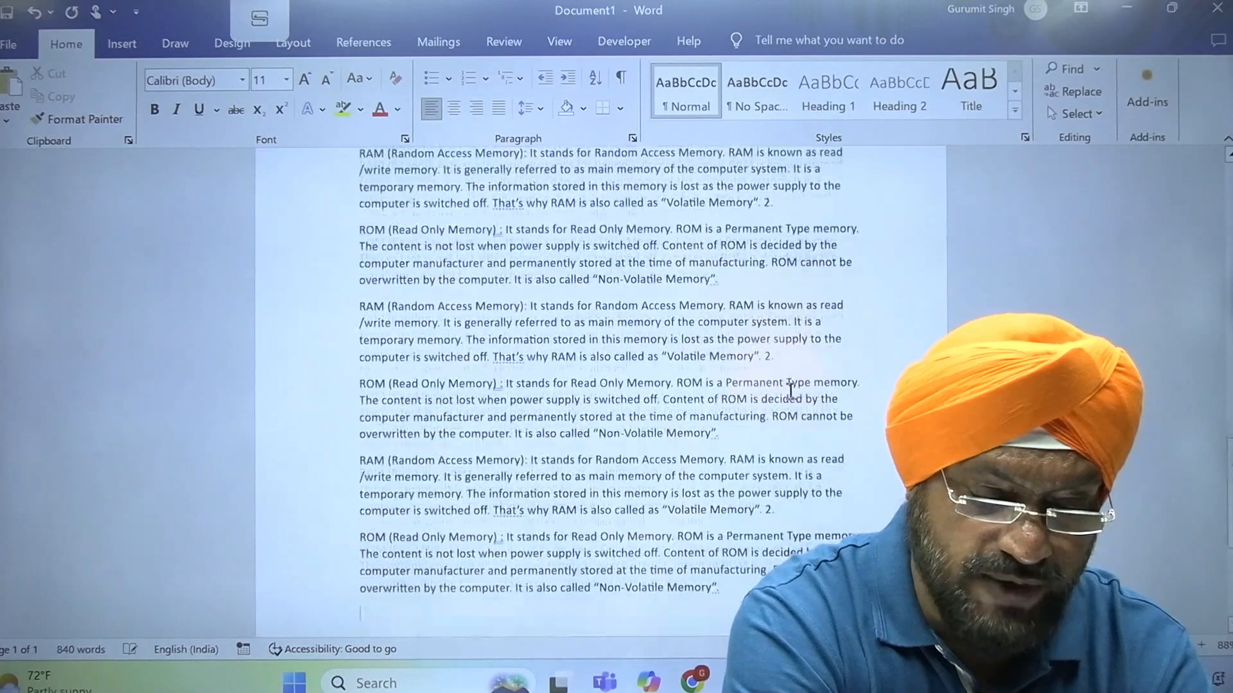
key(ctrl+v)
key(ctrl+v)
key(ctrl+v)
key(ctrl+v)
key(ctrl+v)
key(ctrl+v)
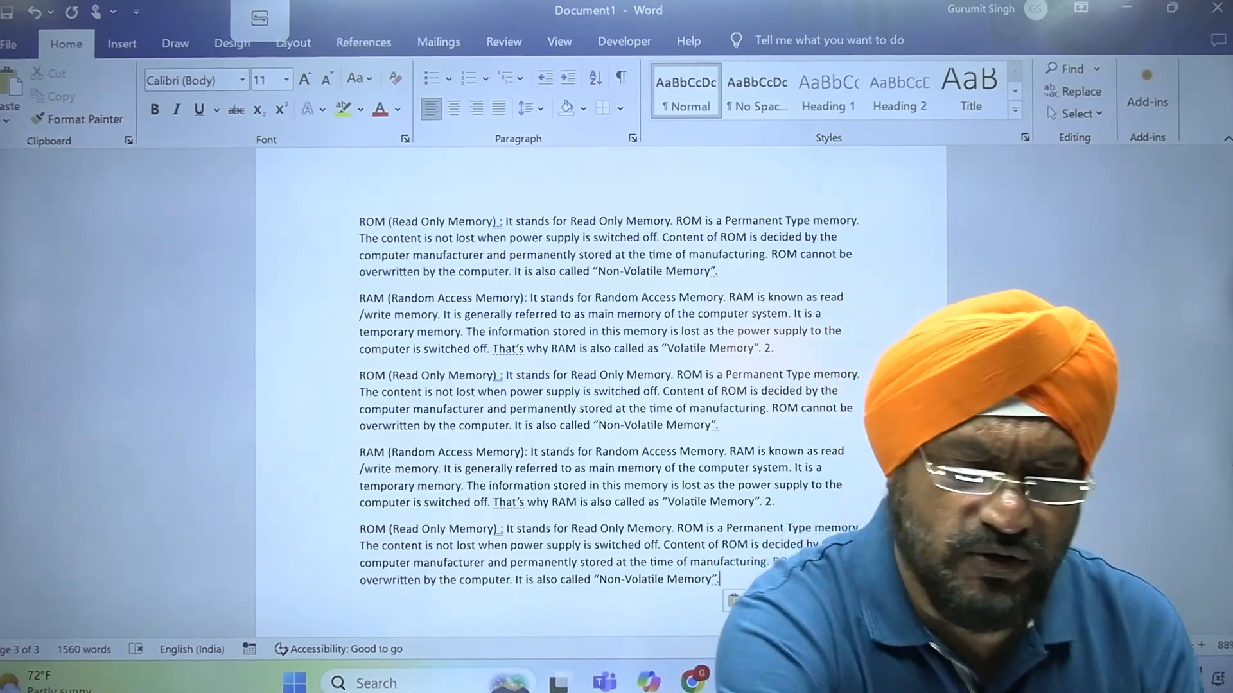
scroll(601, 386, up, 5)
scroll(601, 385, up, 10)
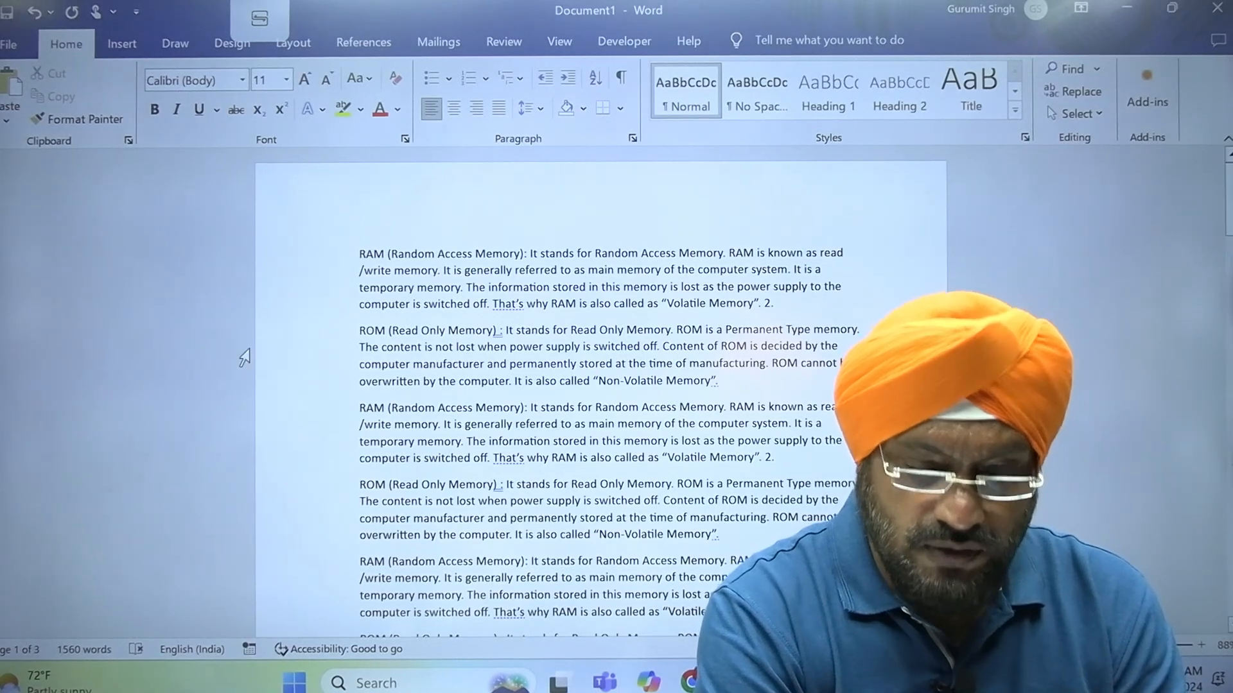
Switch to Edge and review the handwritten list of Word topics in 23-10-23.pdf
key(alt+Tab)
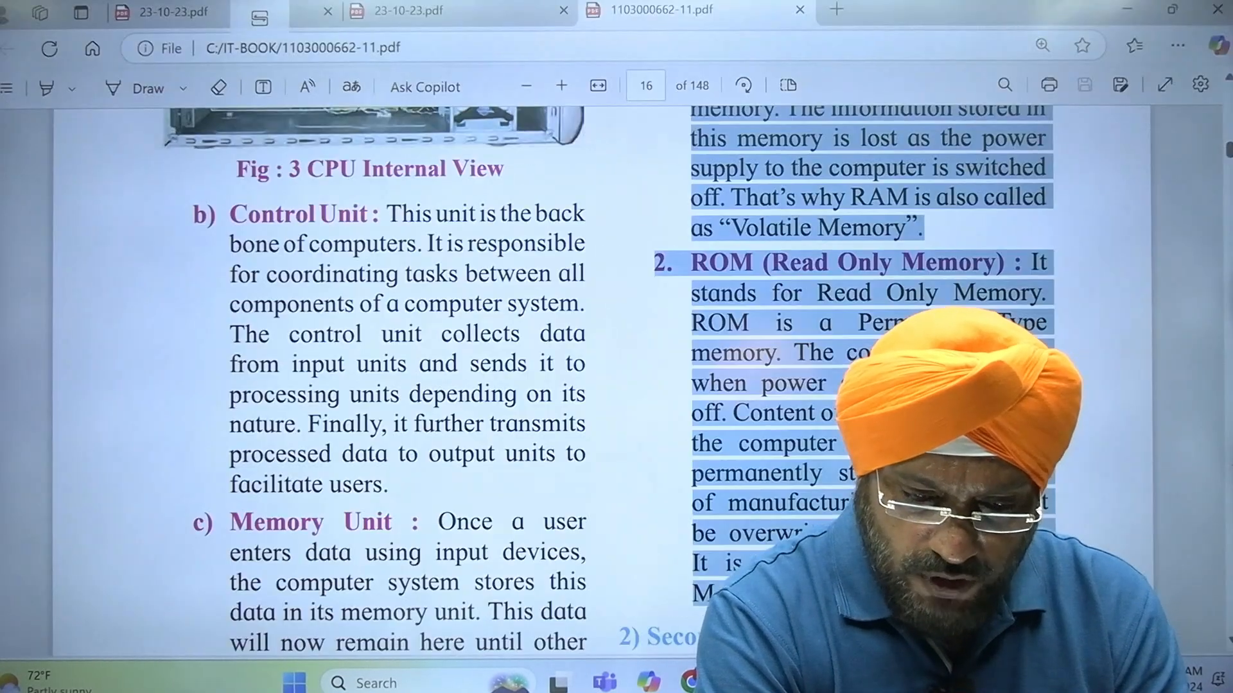
mouse_move(823, 682)
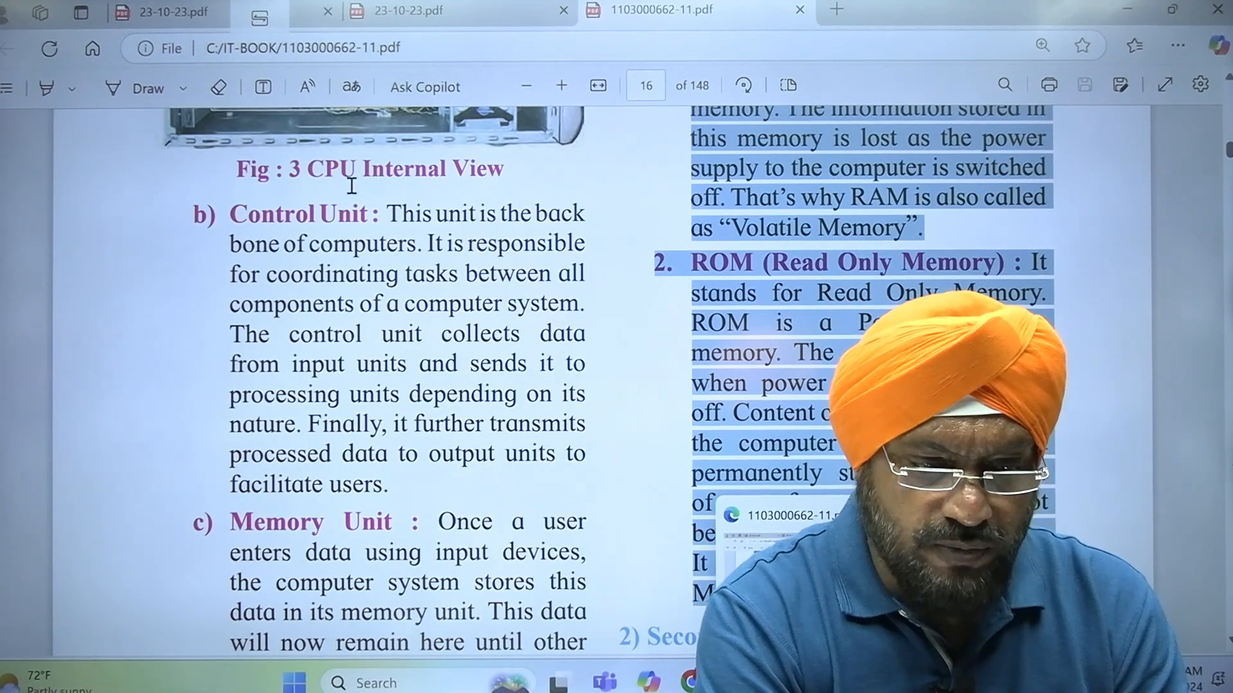
click(237, 25)
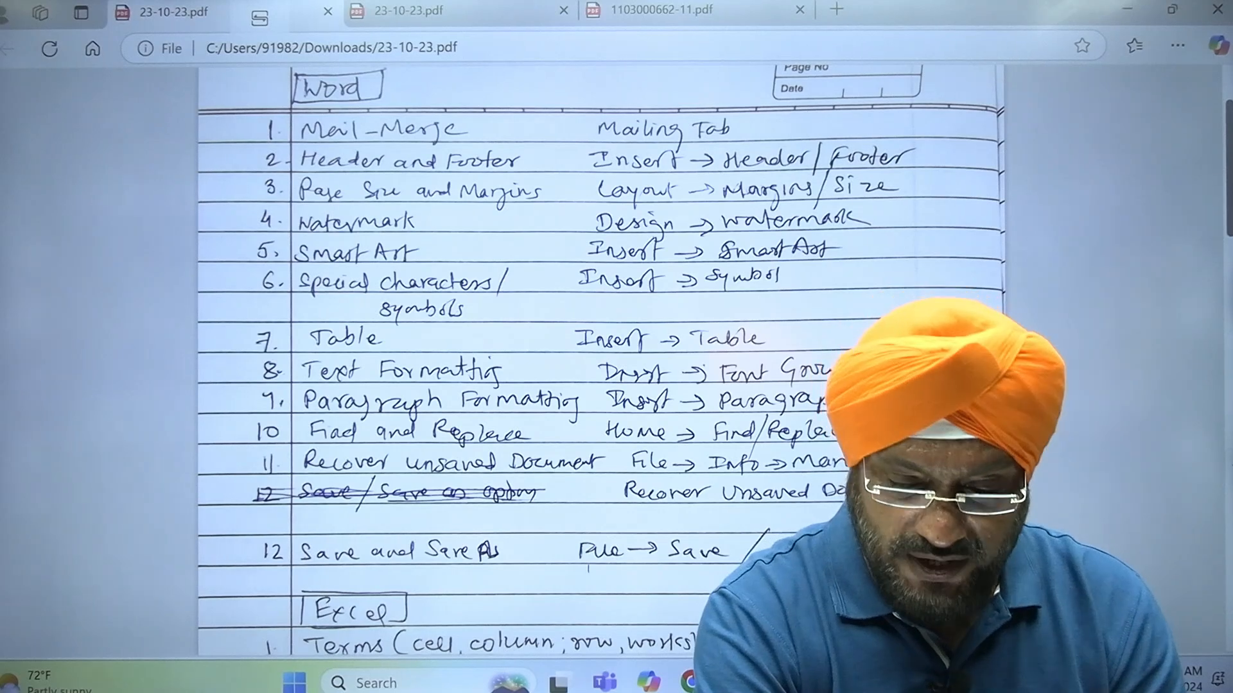
Switch to Word and save the RAM and ROM document as first in the raja folder on drive C
key(alt+Tab)
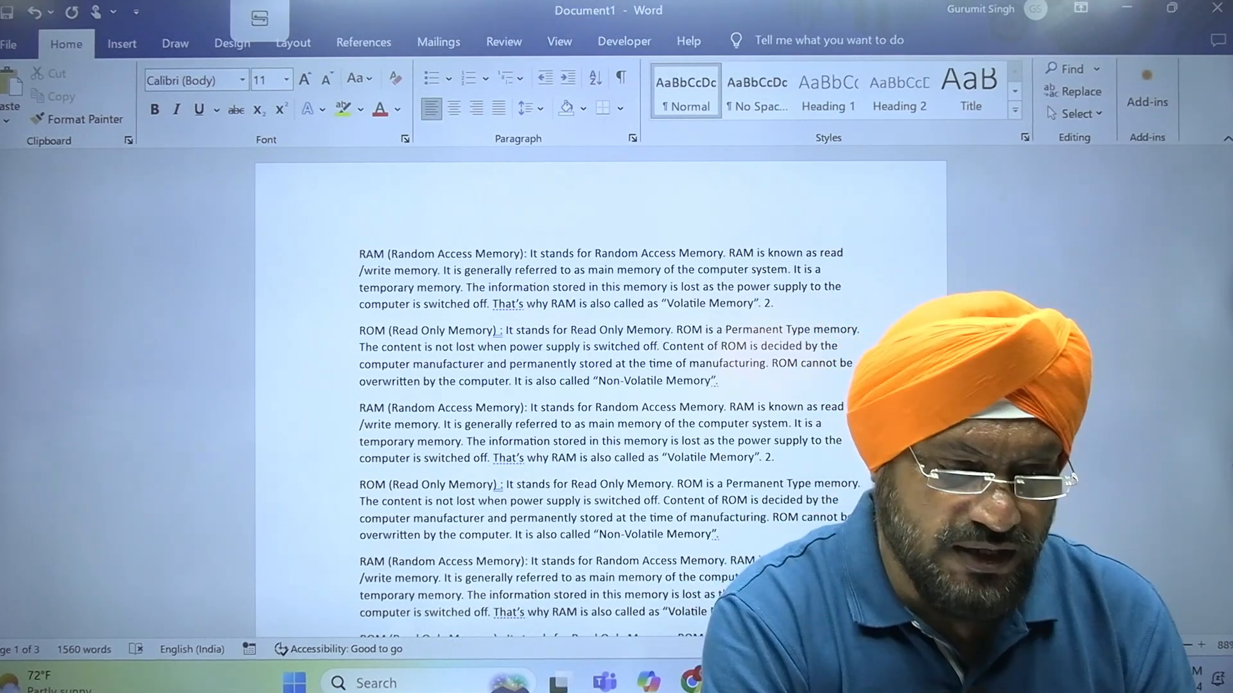
click(14, 55)
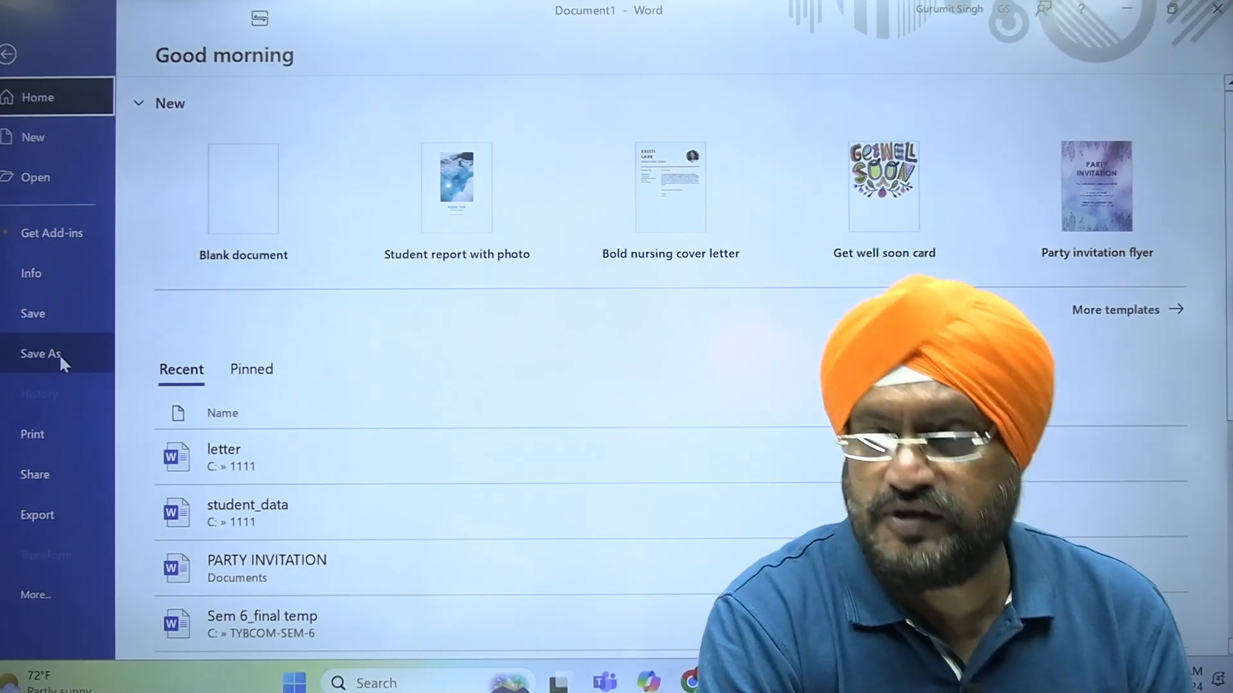
click(56, 313)
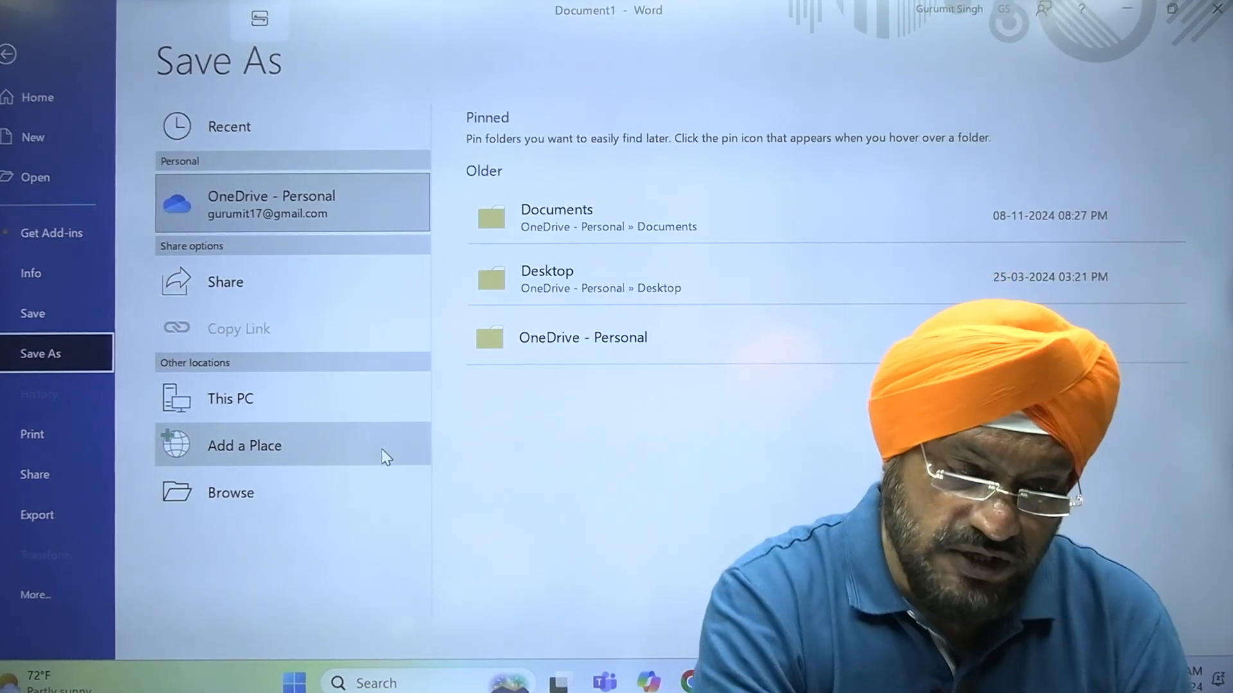
click(321, 412)
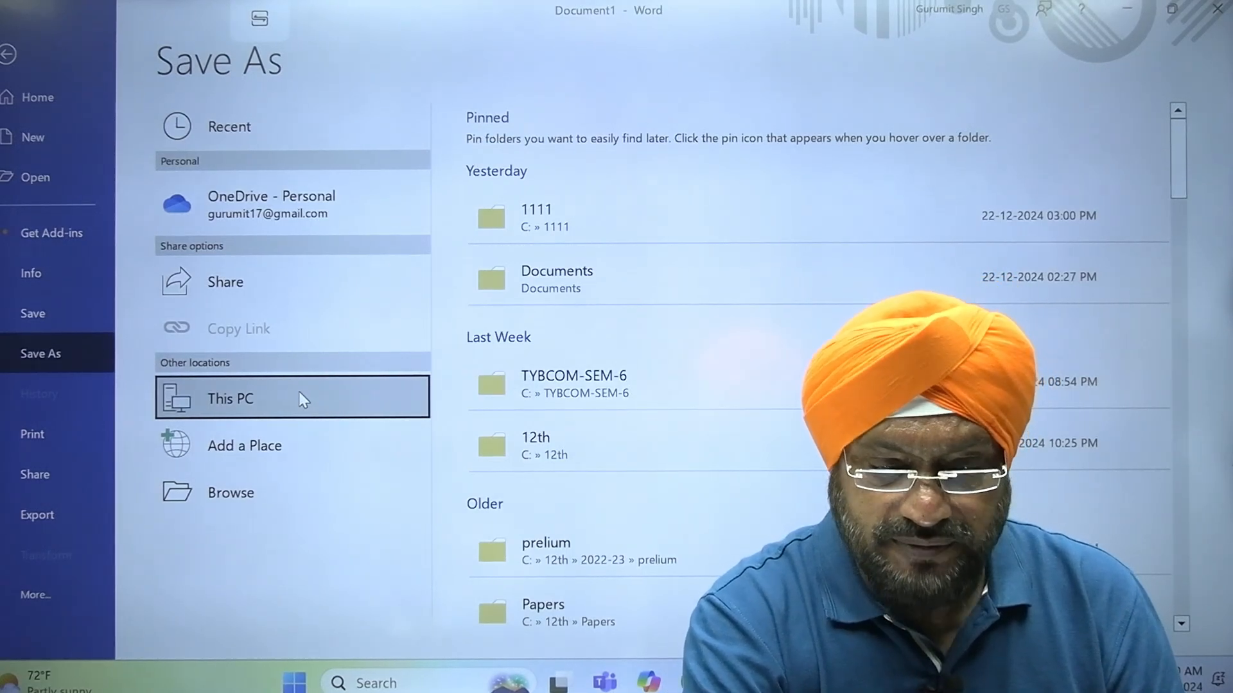
drag(1180, 155, 1170, 263)
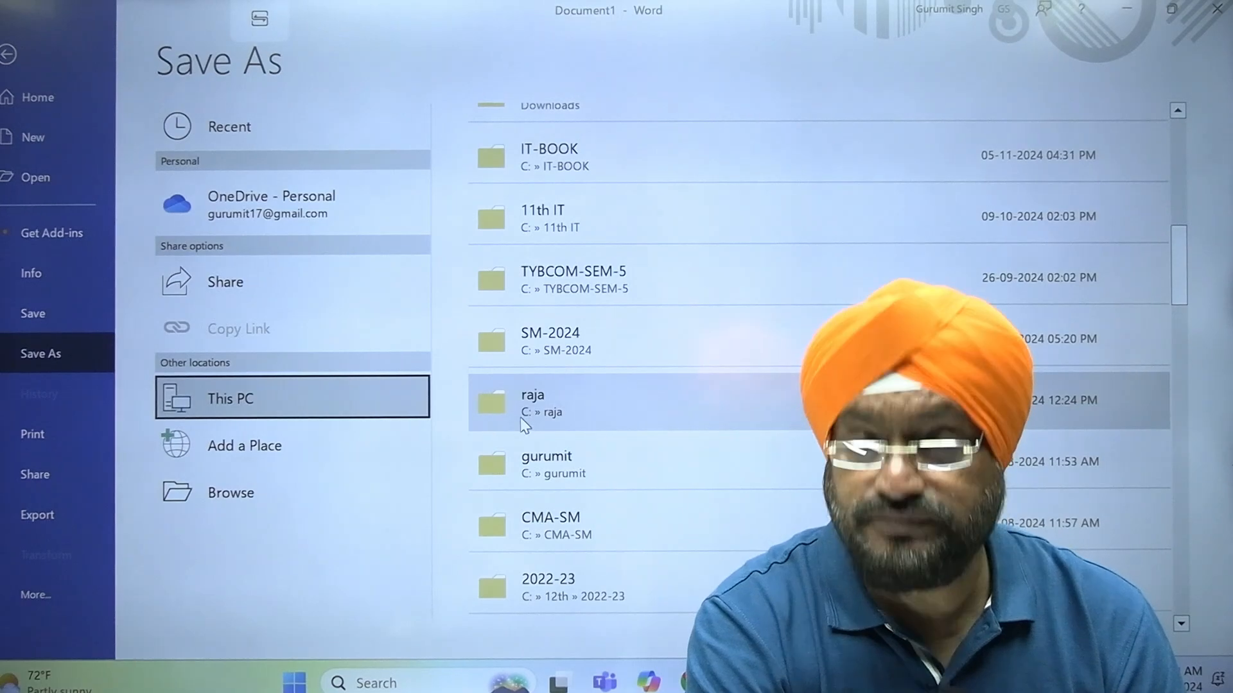
click(520, 396)
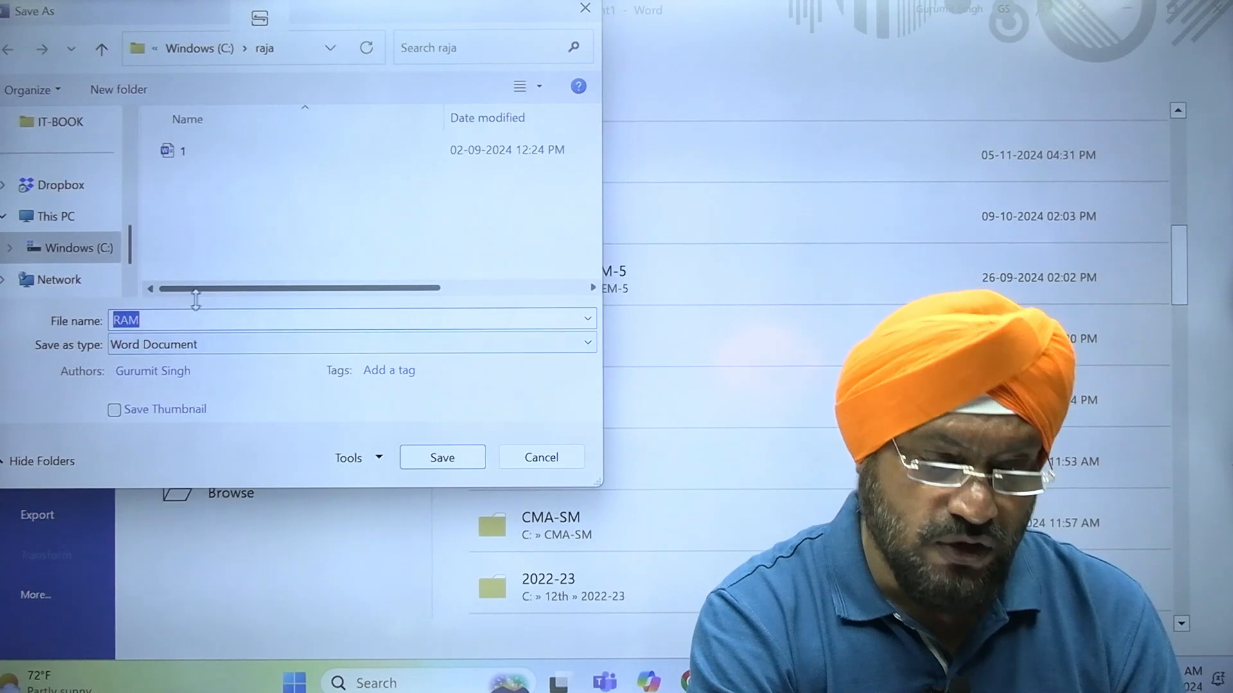
key(BackSpace)
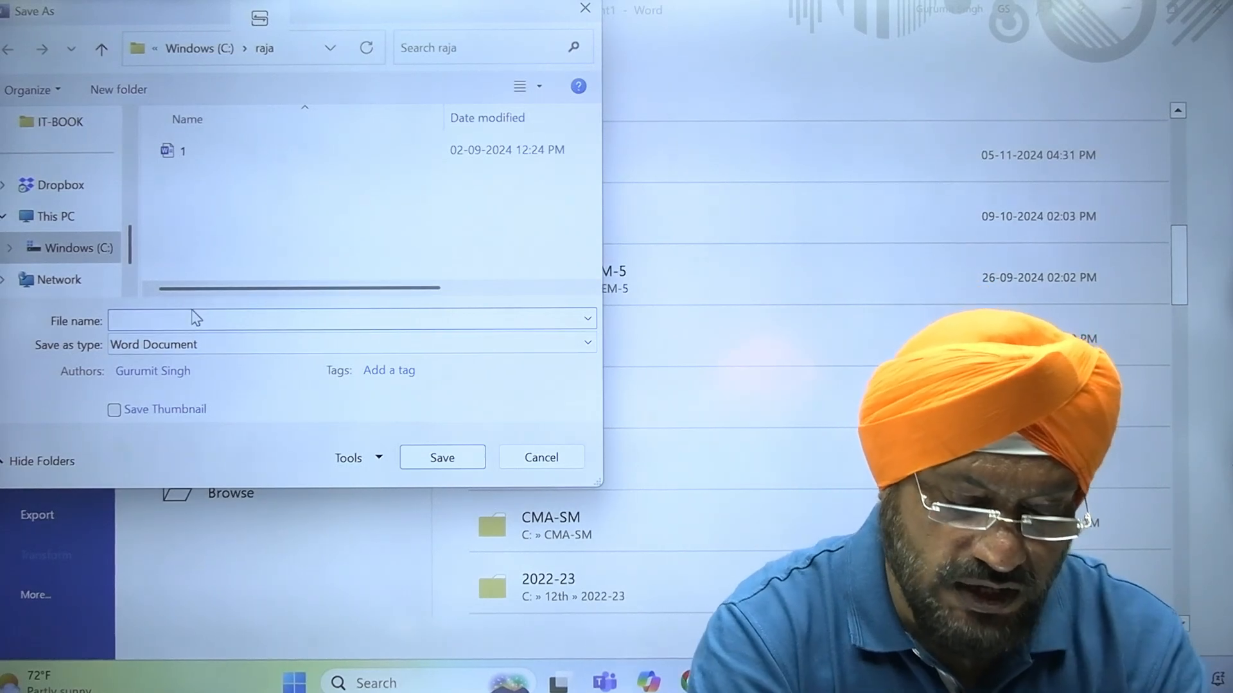
text(first)
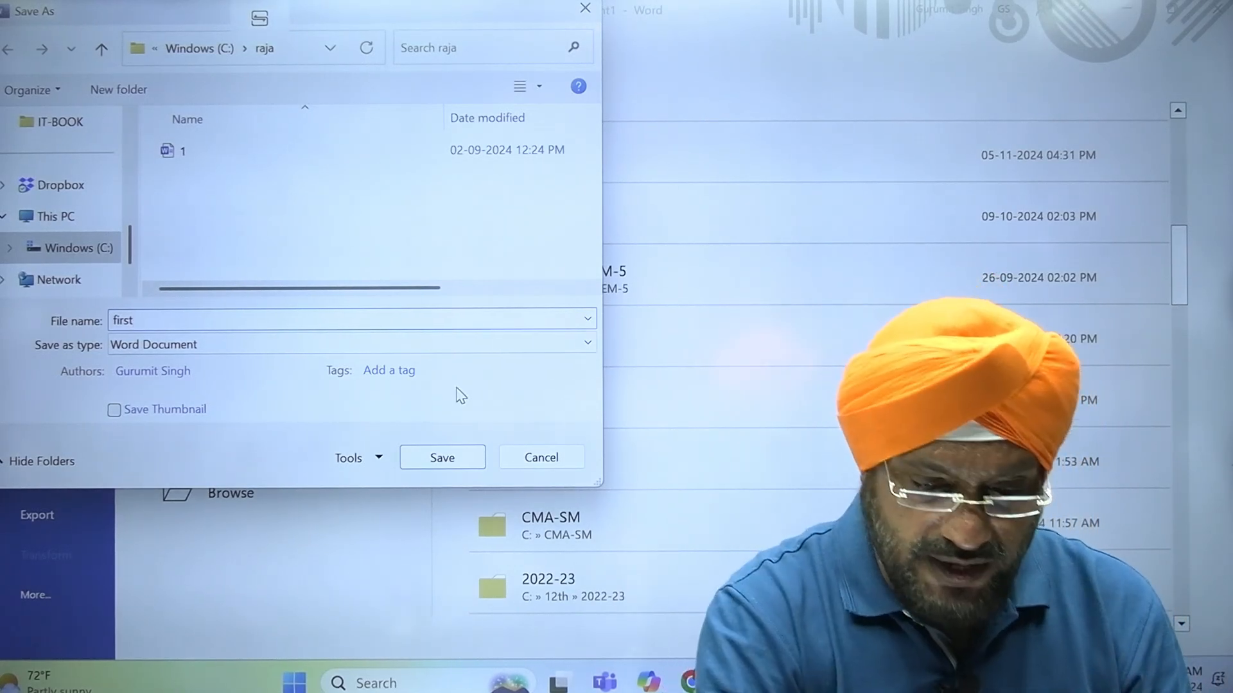
click(475, 461)
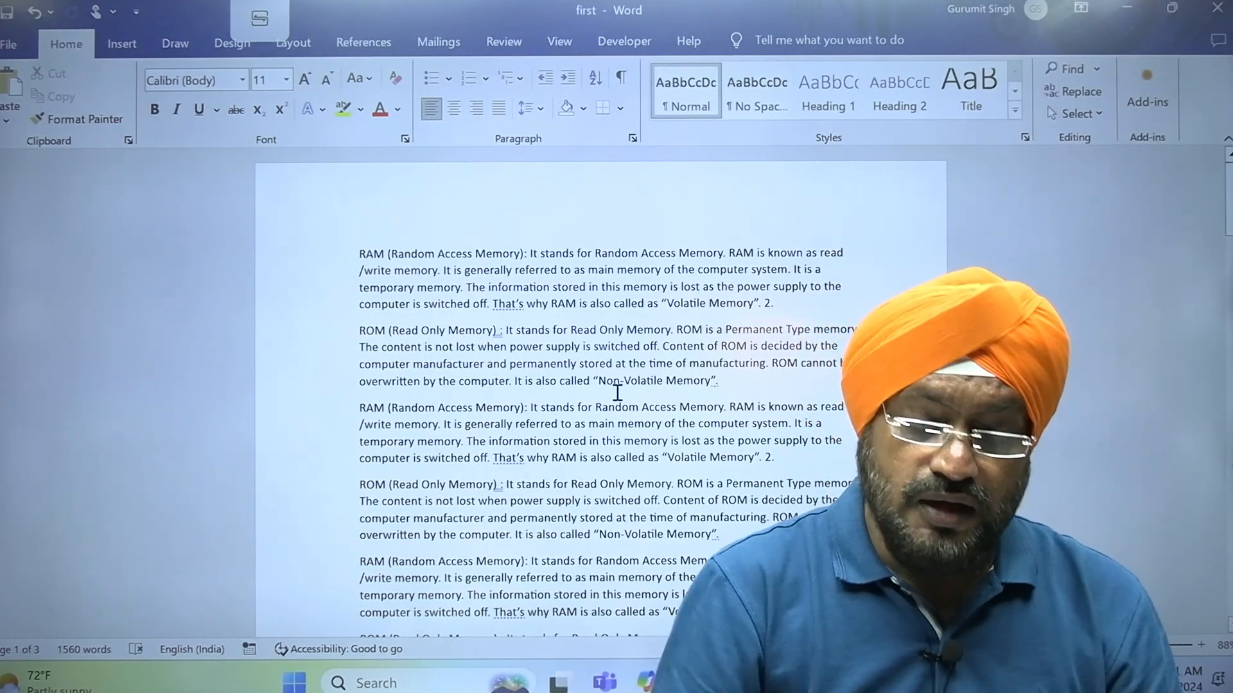
click(9, 45)
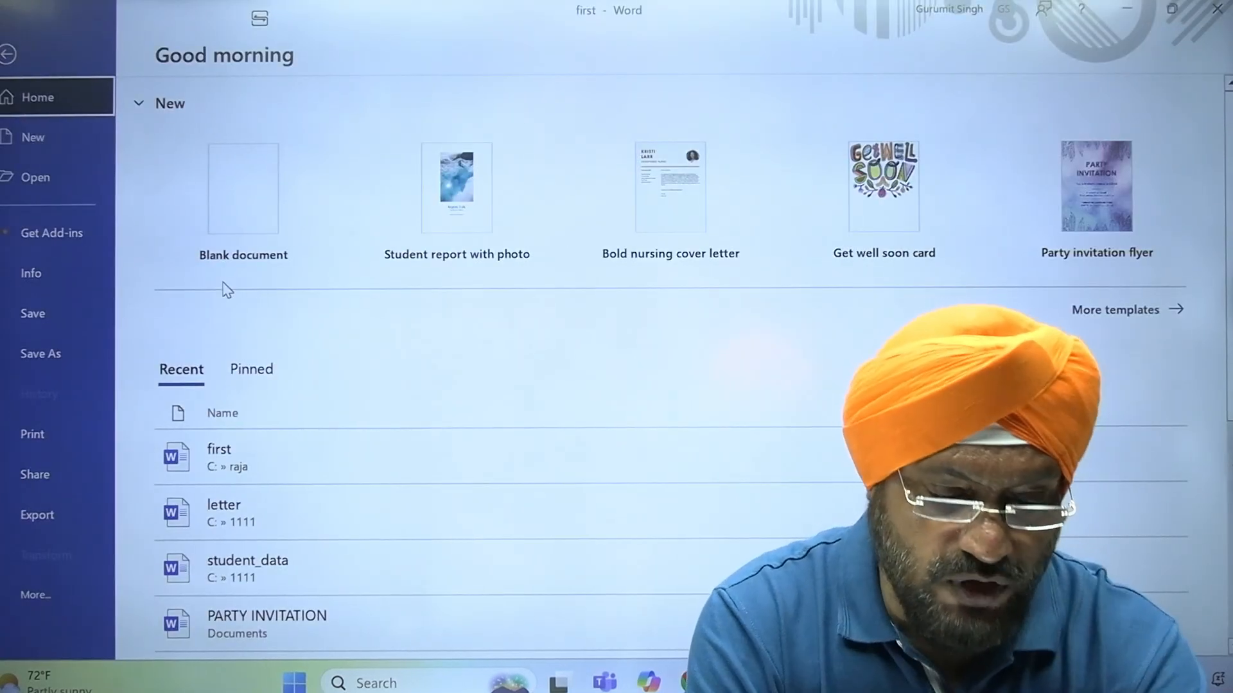
key(Escape)
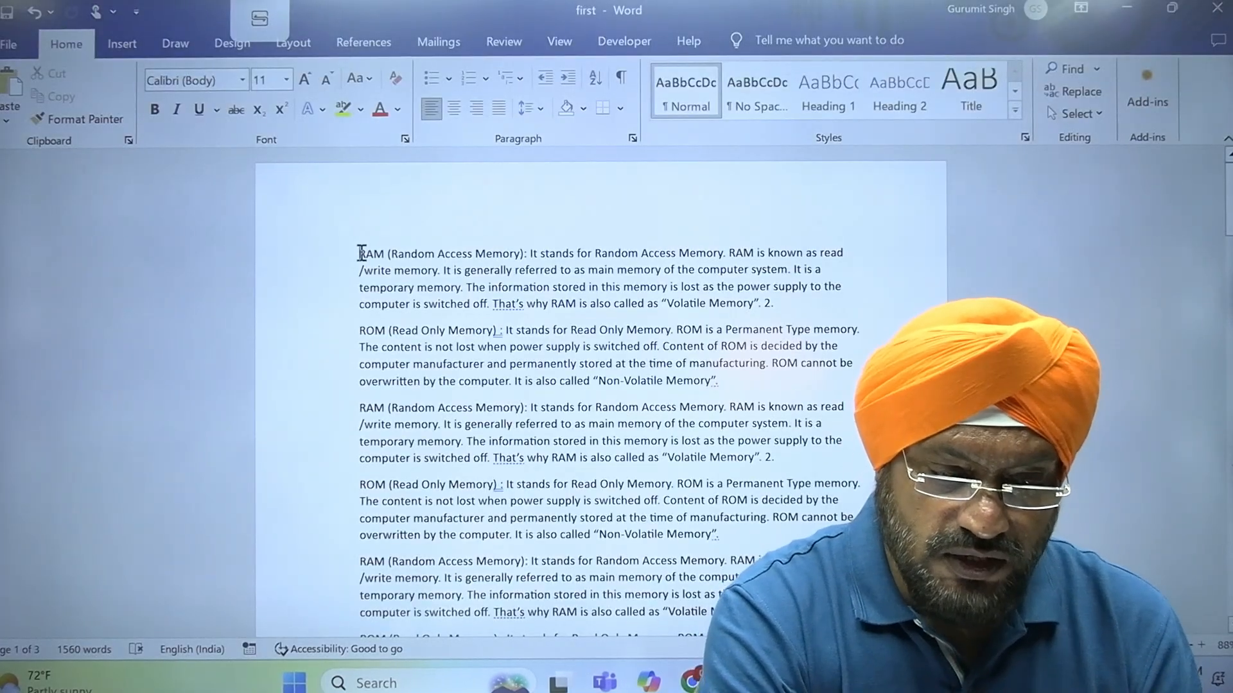
scroll(682, 287, up, 1)
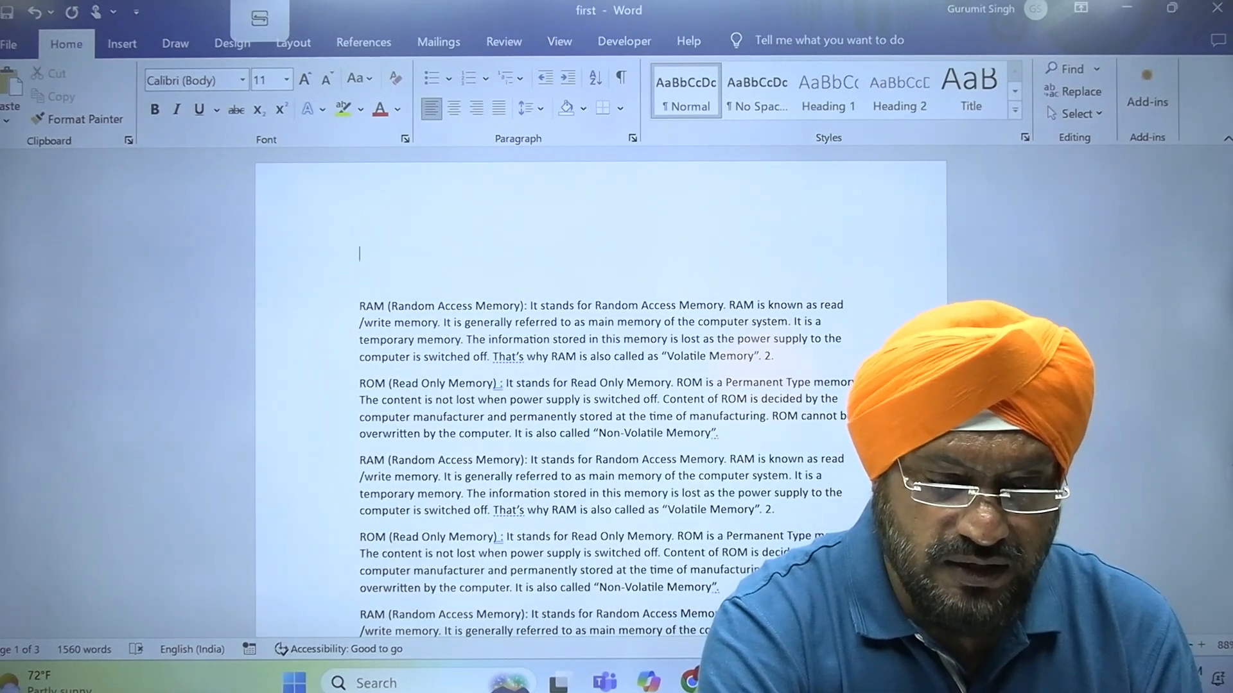
text(989890890890 9890 8098908 908 098 908098)
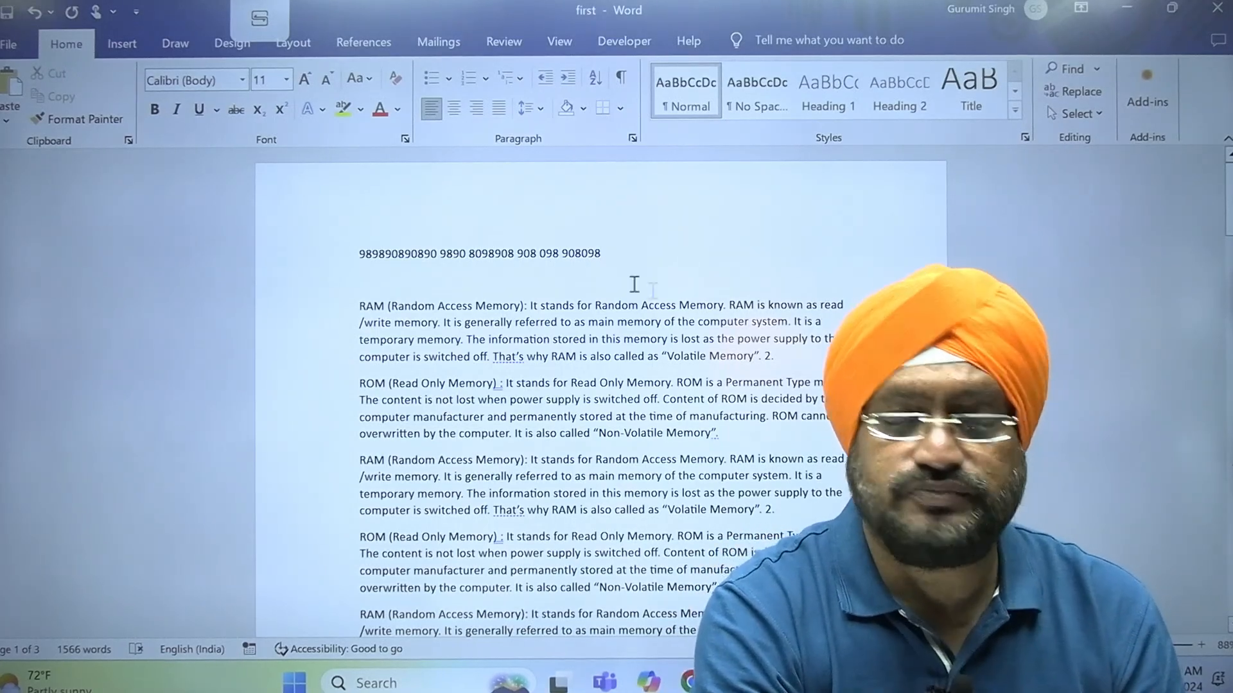
click(4, 48)
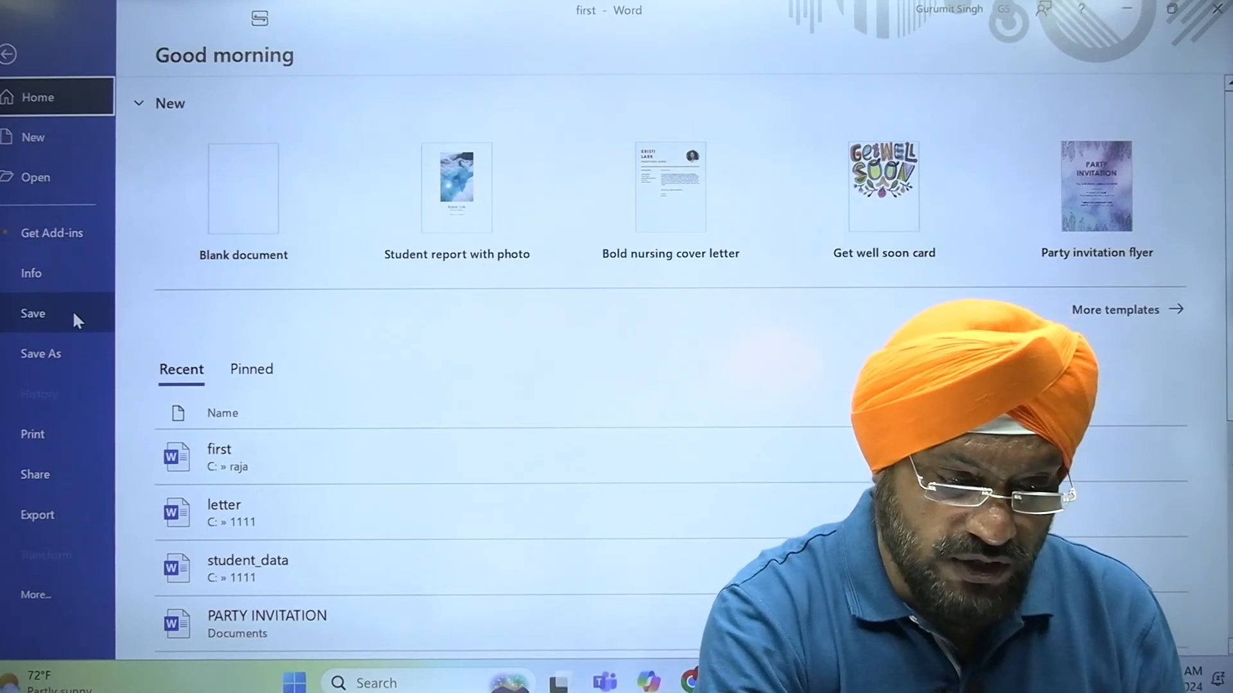
click(75, 315)
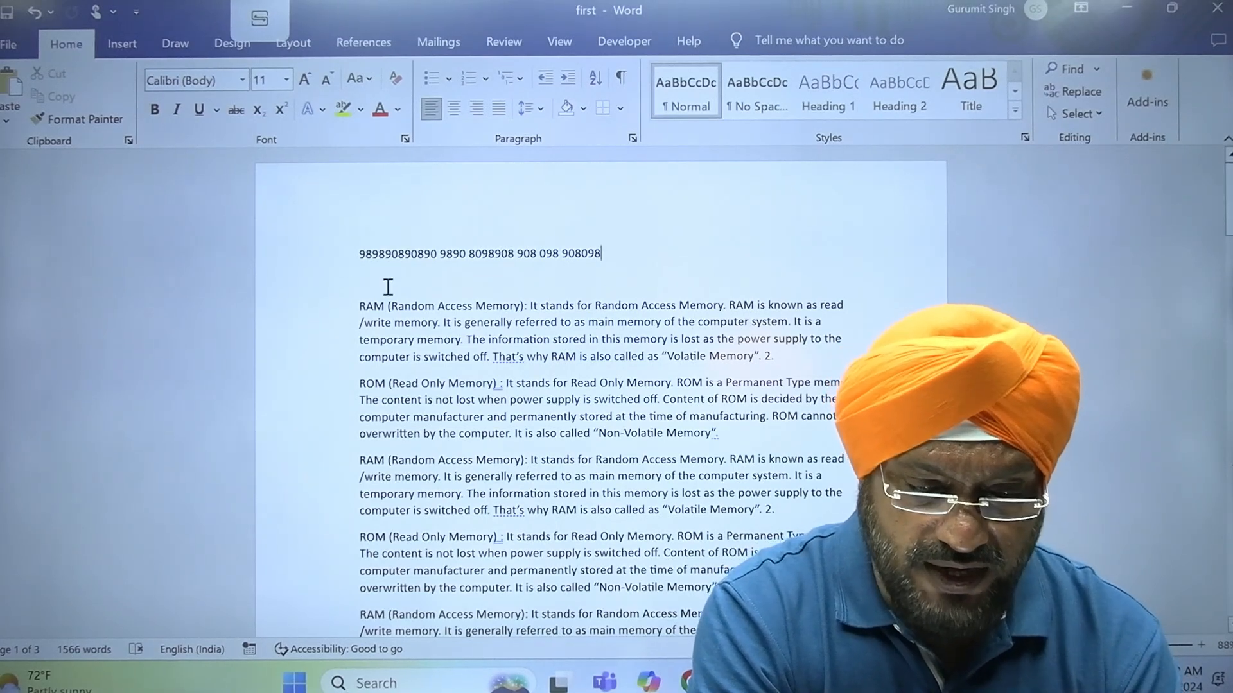
Change the font colour of the first RAM paragraph to red
drag(323, 304, 323, 360)
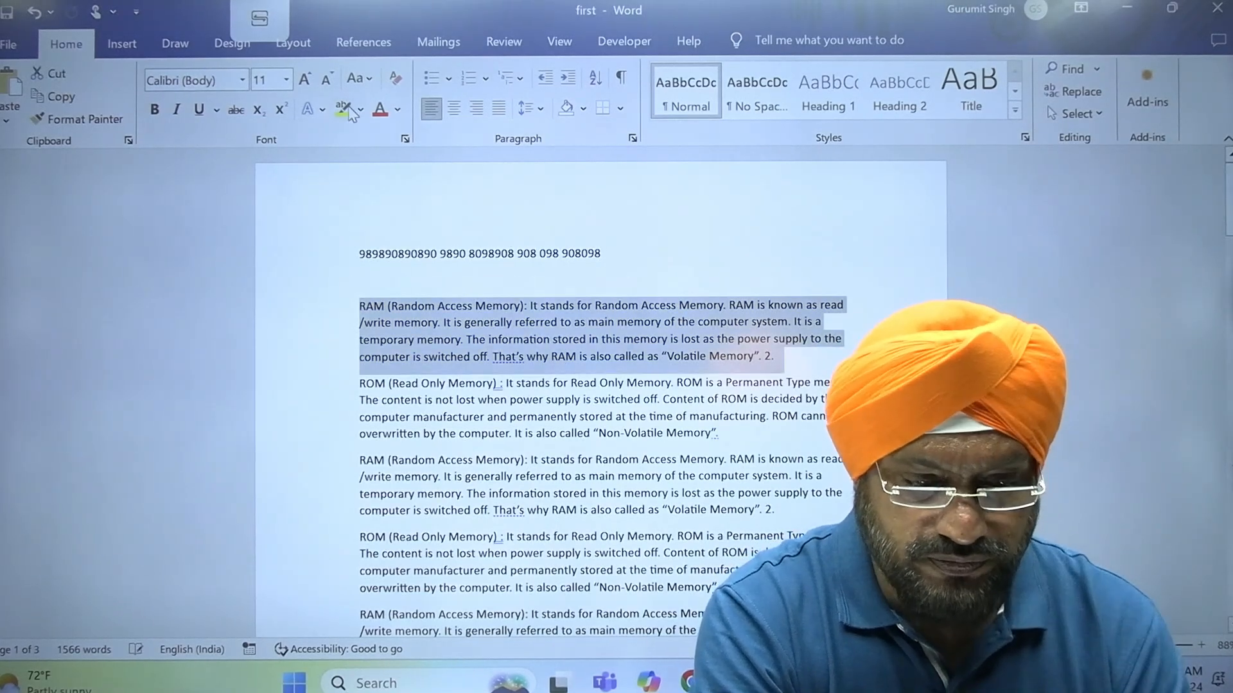
click(380, 110)
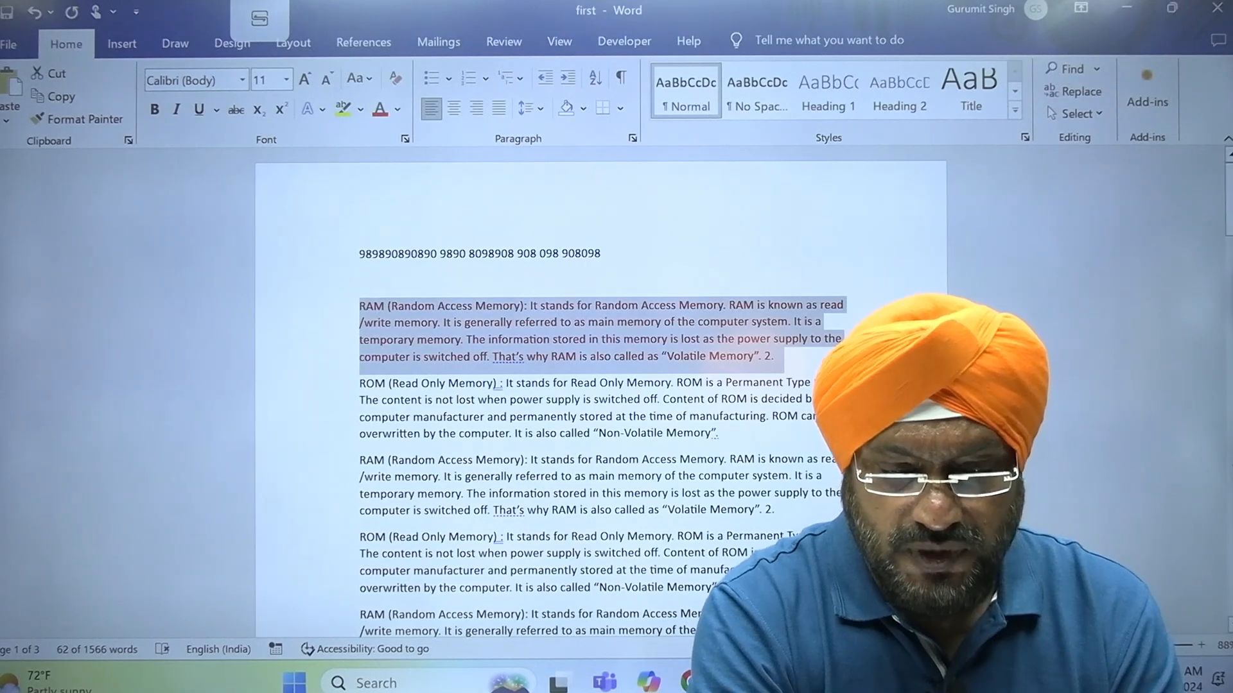
click(823, 418)
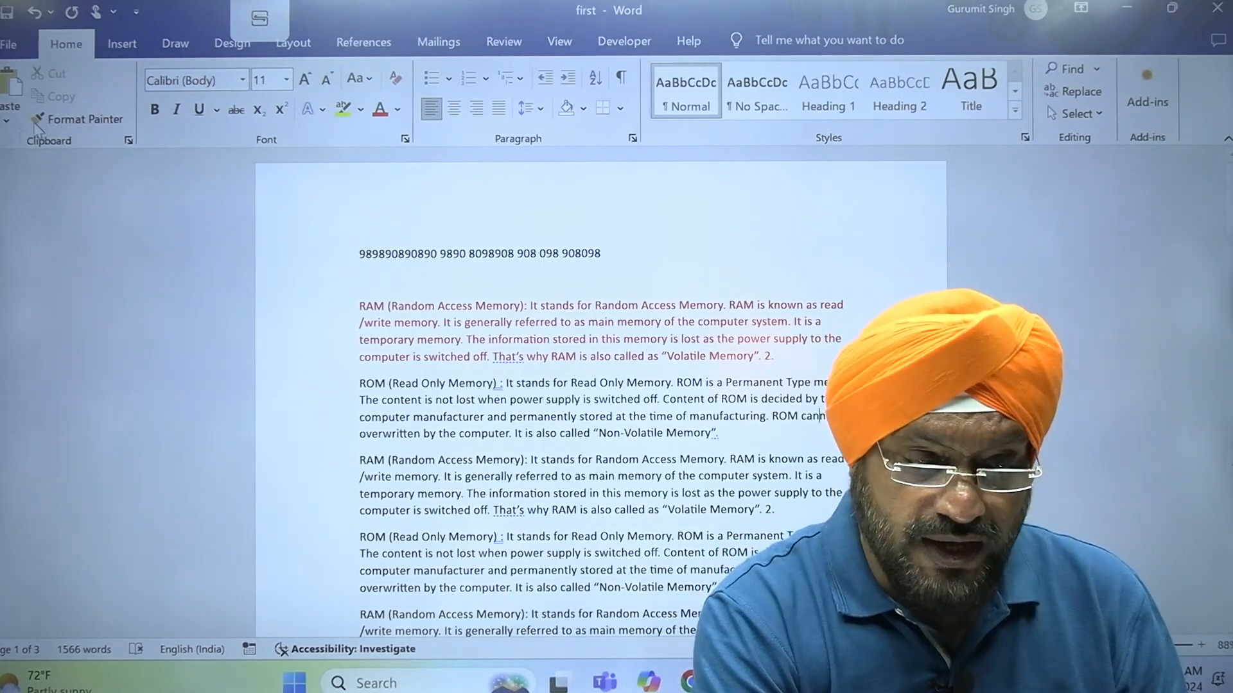
Save a copy of the edited document as second in the raja folder on drive C
click(9, 46)
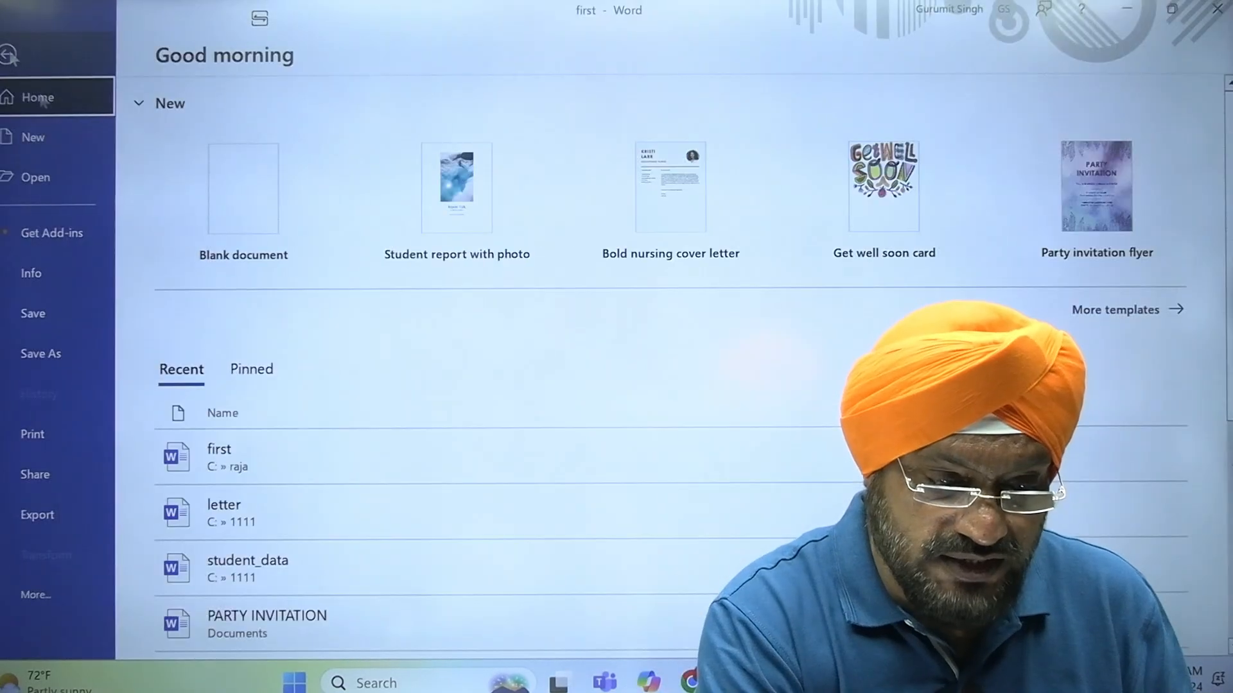
click(81, 355)
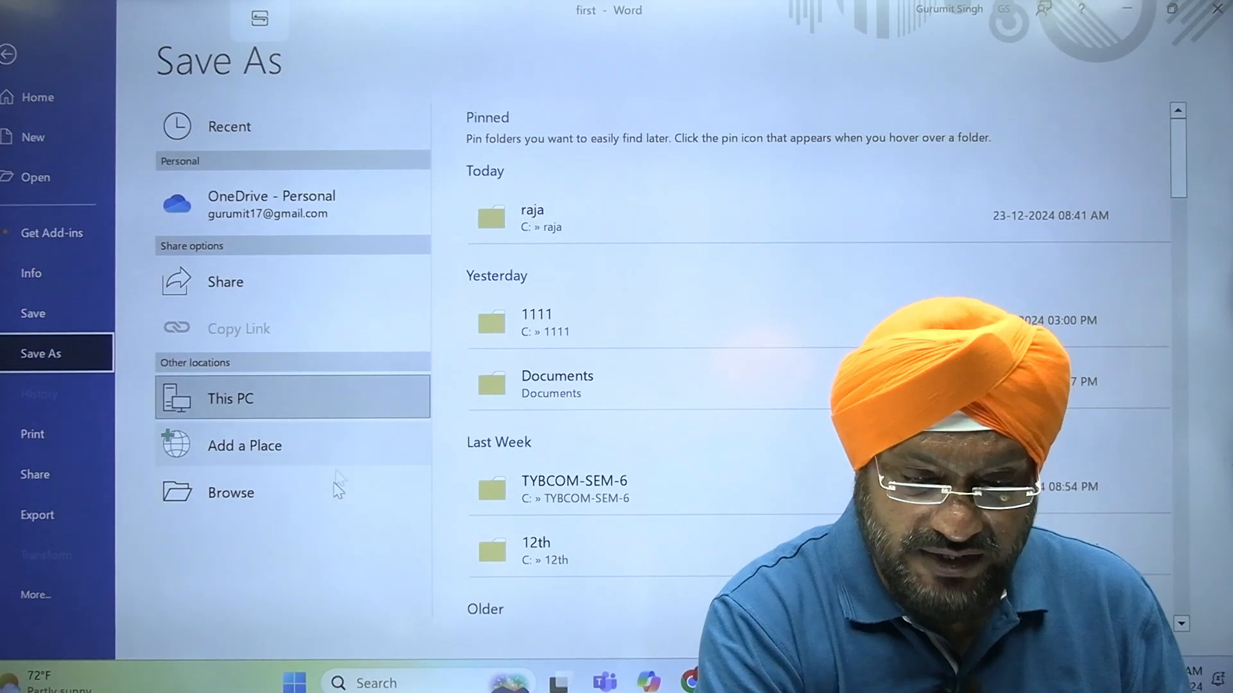
click(541, 221)
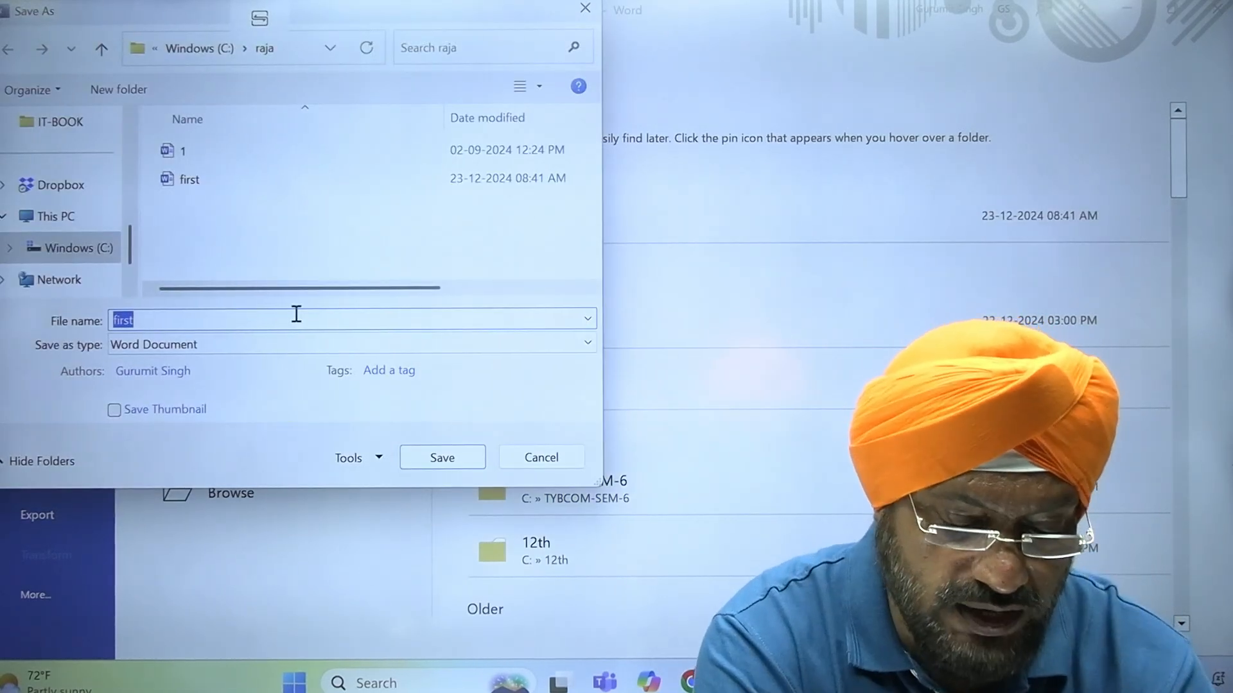
text(second)
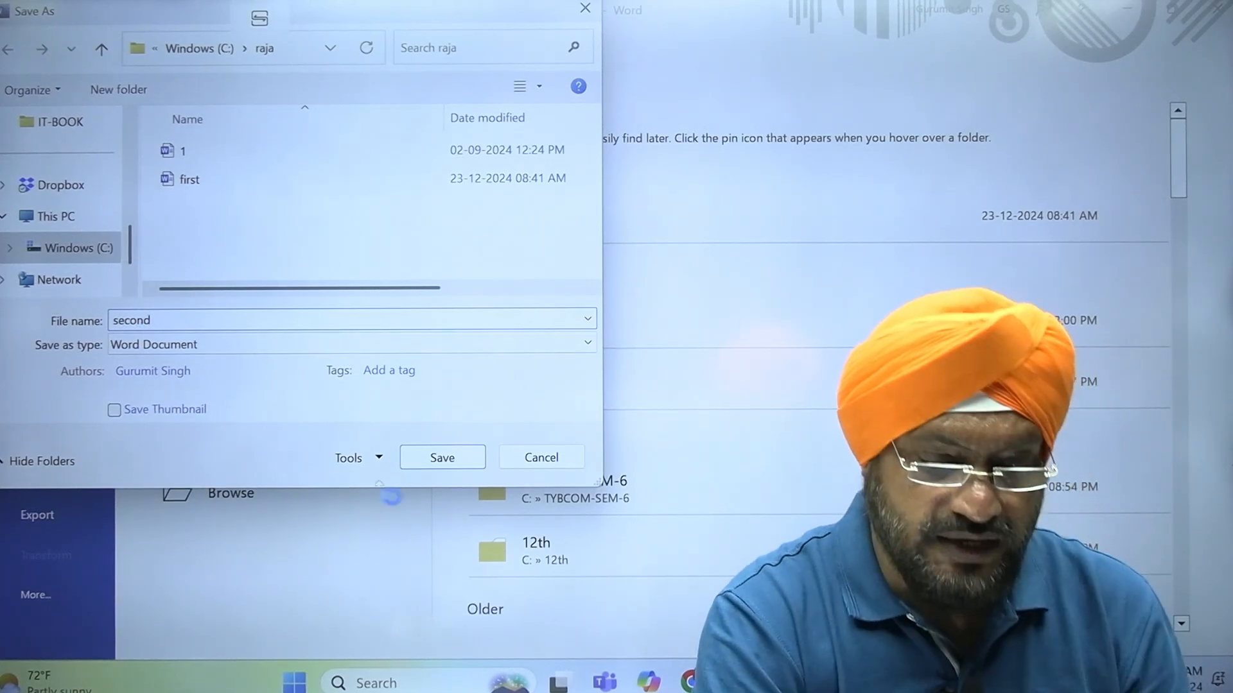
click(468, 466)
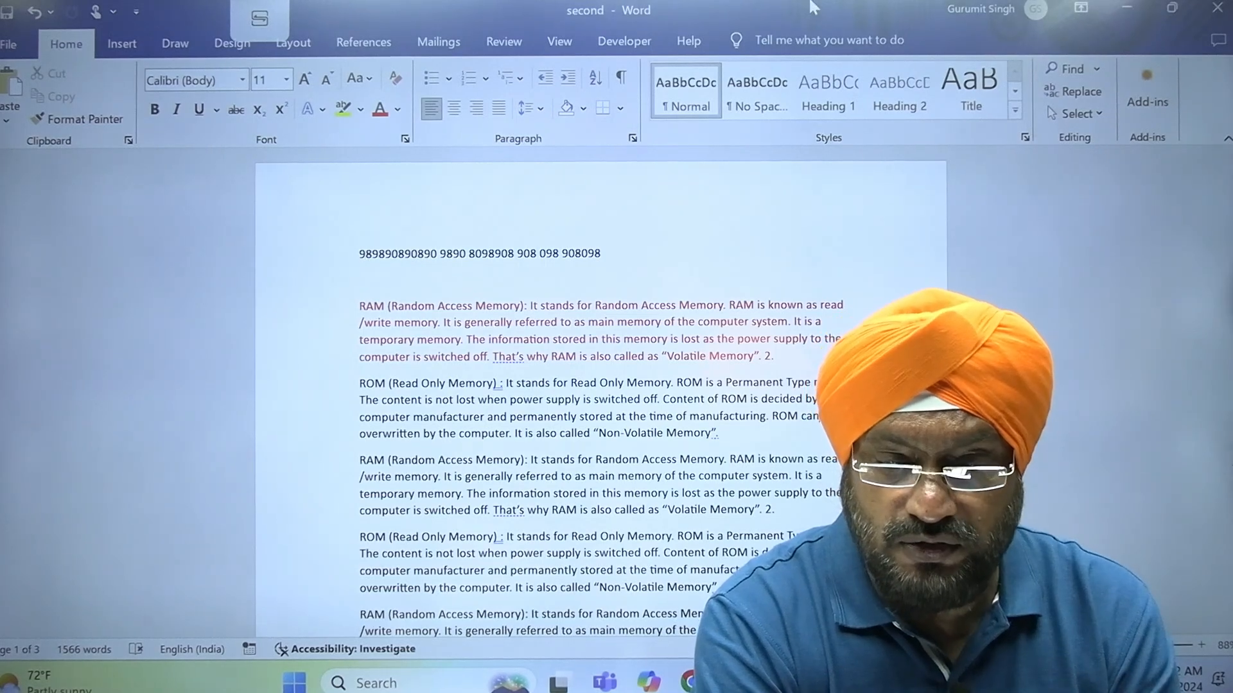
Close the second document, then relaunch Word and maximize its window
double_click(810, 6)
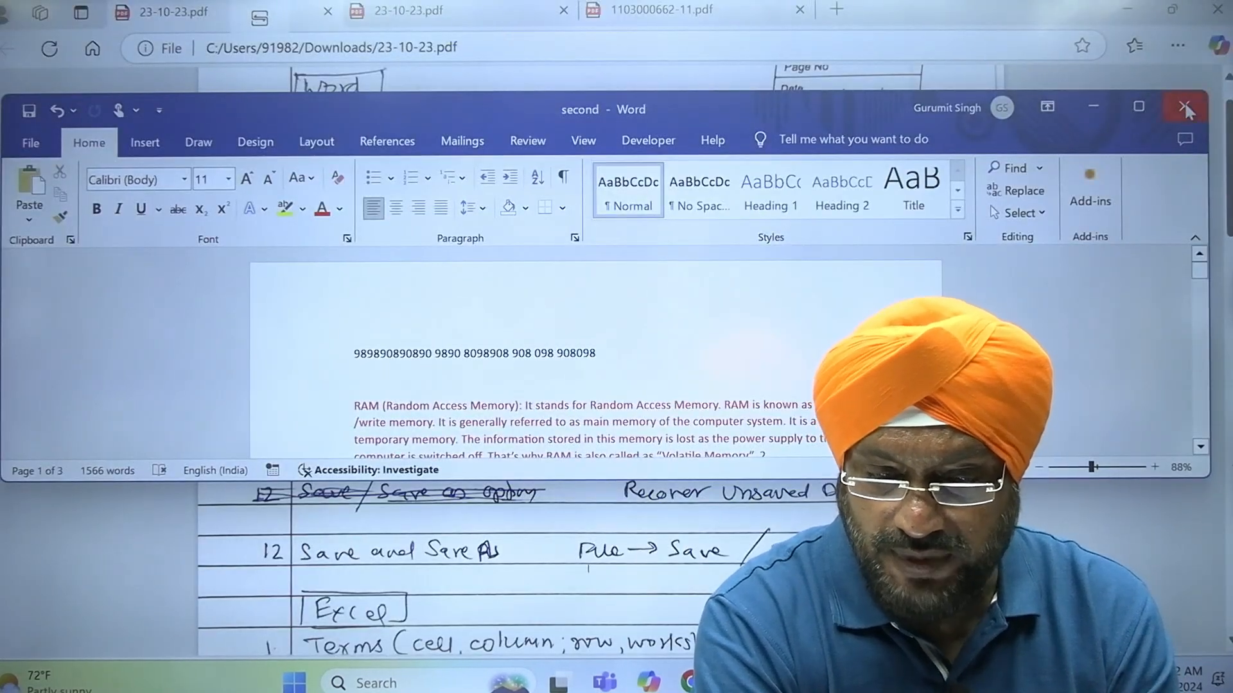
click(1185, 109)
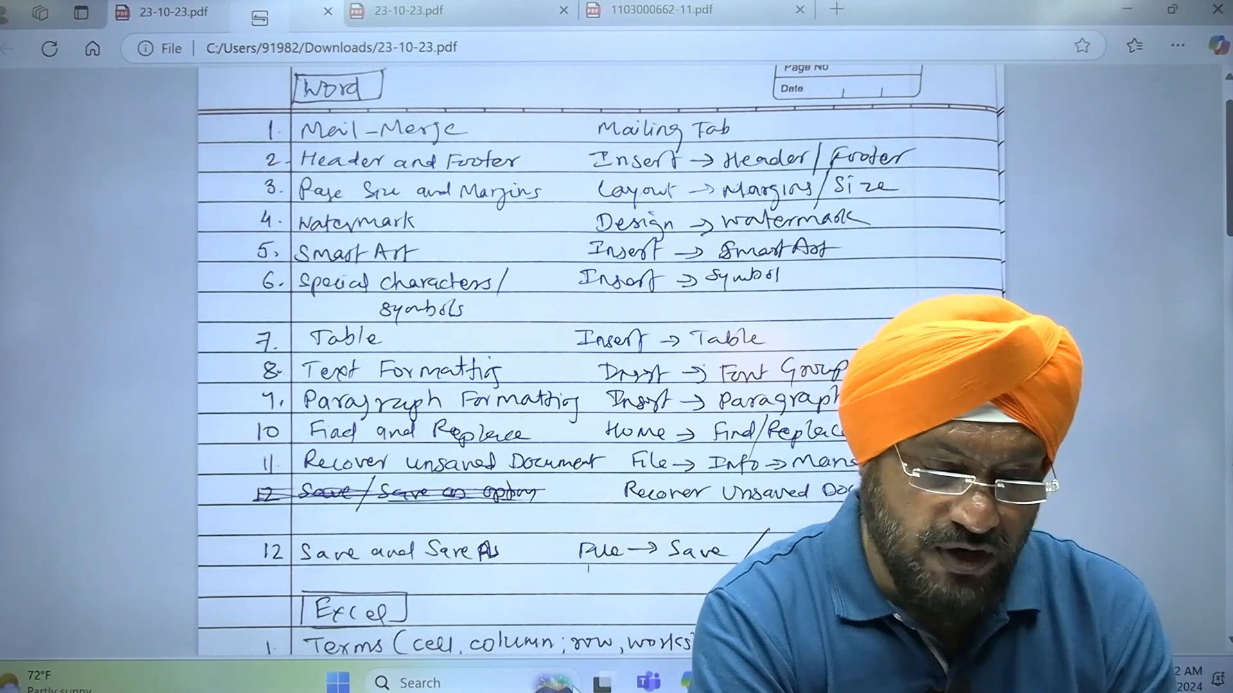
click(495, 682)
text(wo)
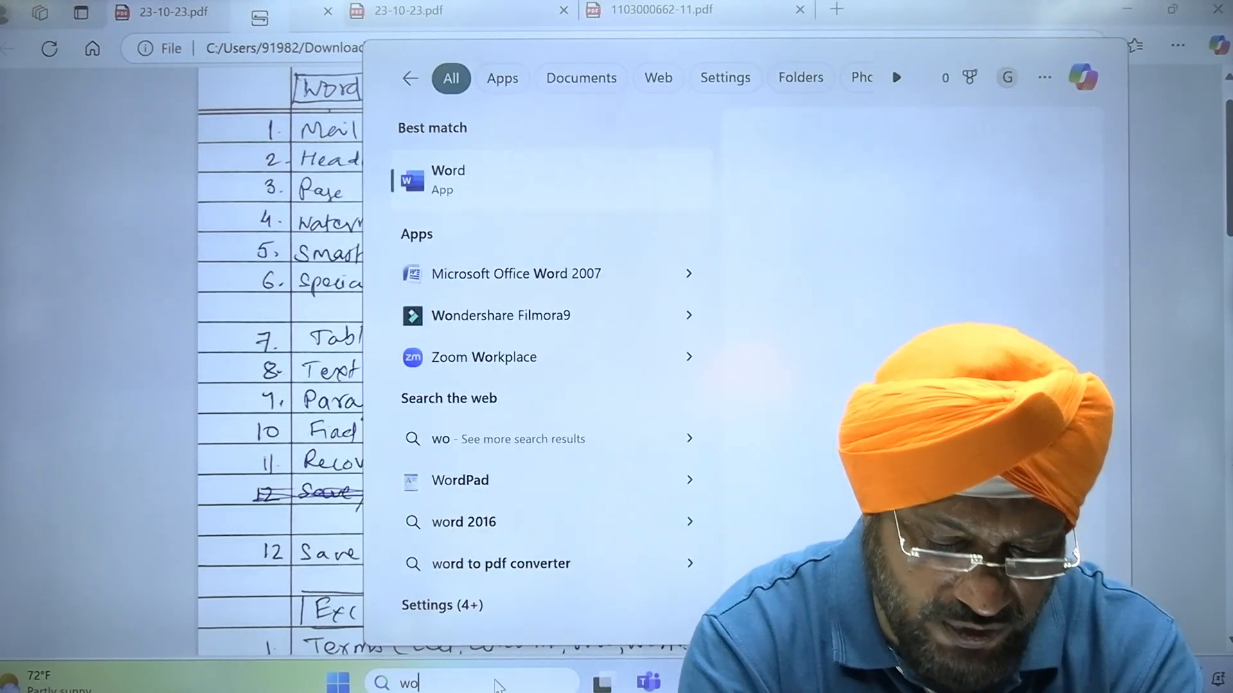
text(rd)
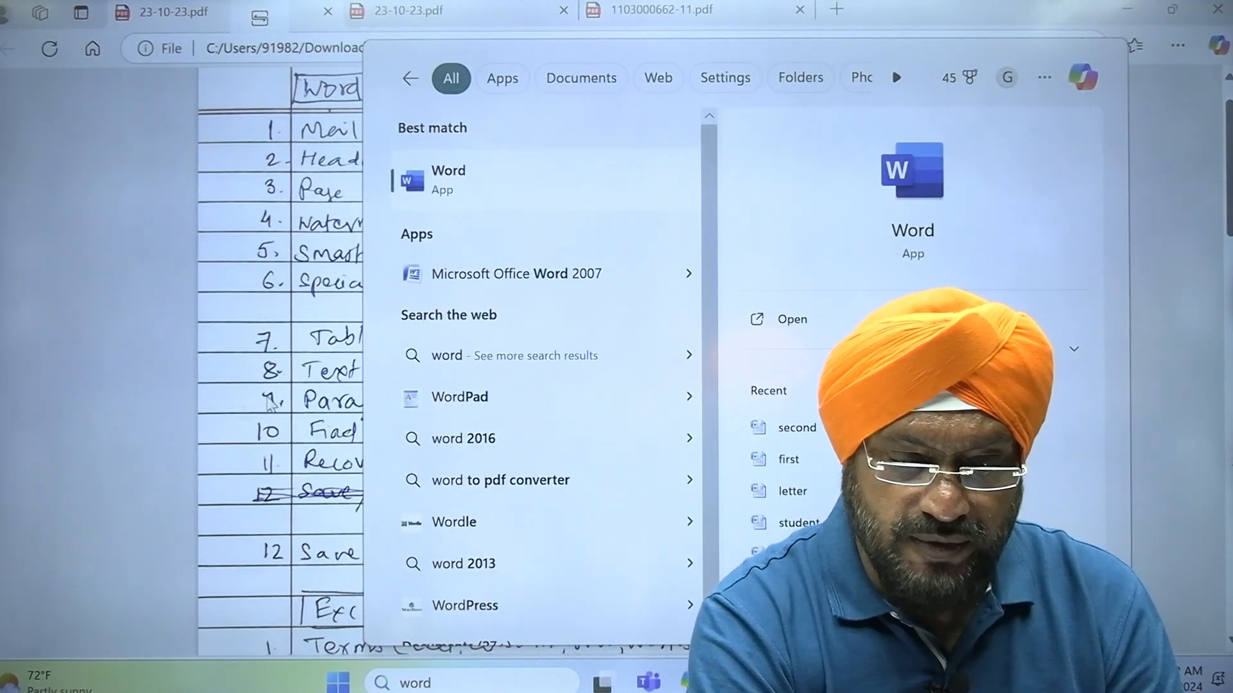
click(475, 186)
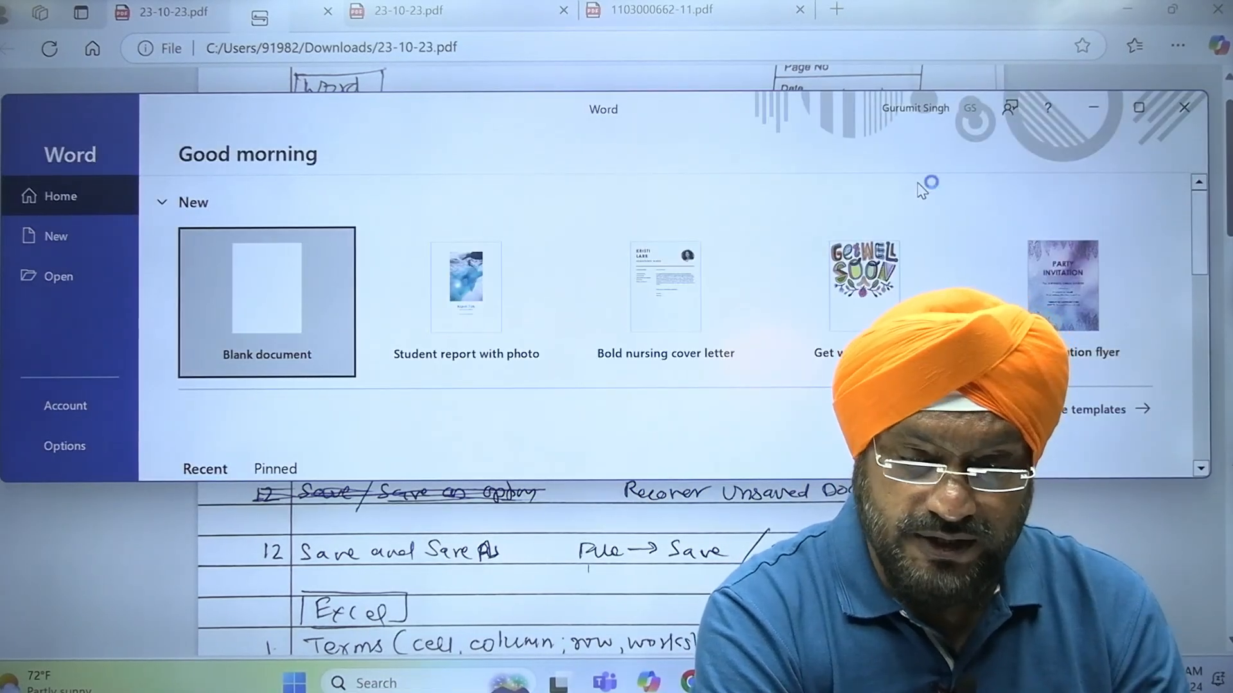
click(1138, 109)
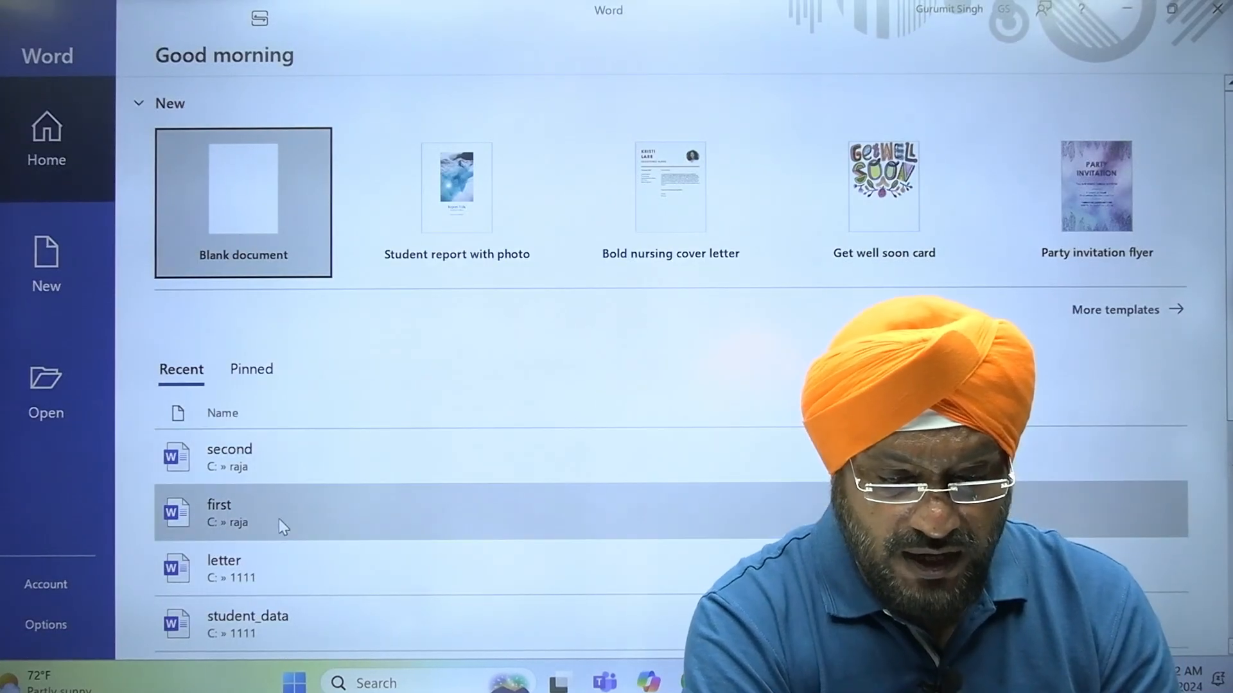
Open the recent documents first and second from the raja folder to compare the two saved versions
click(279, 518)
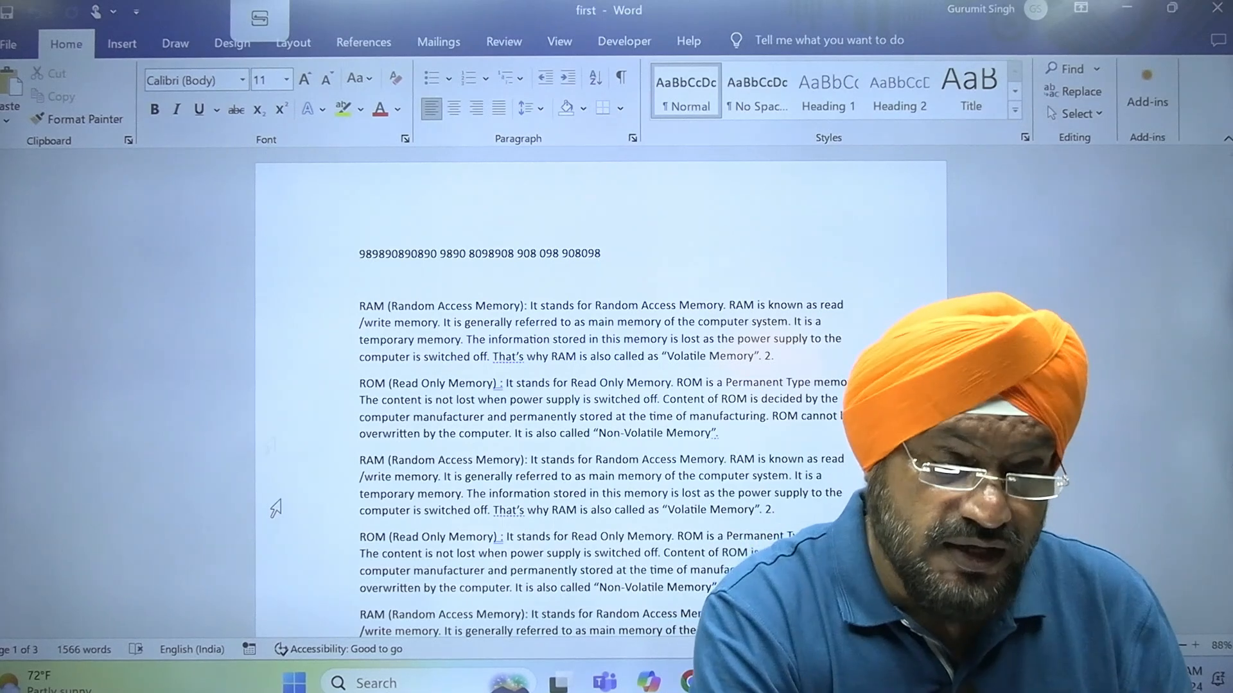
click(9, 45)
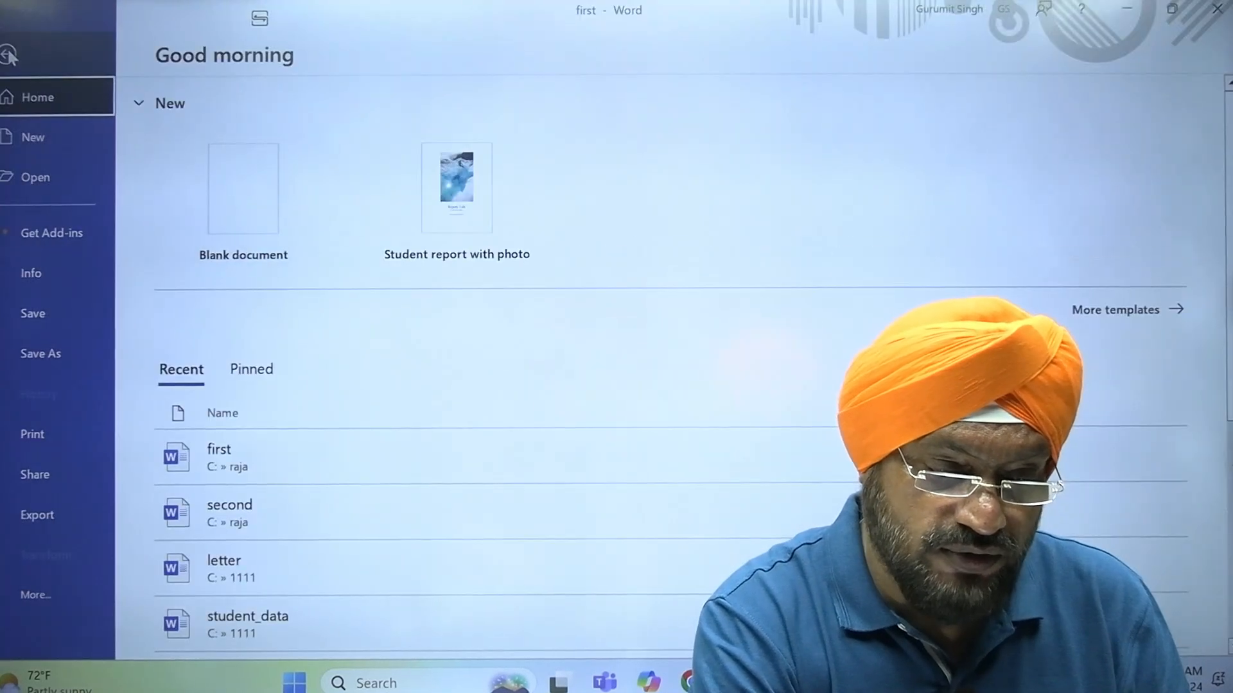
click(70, 186)
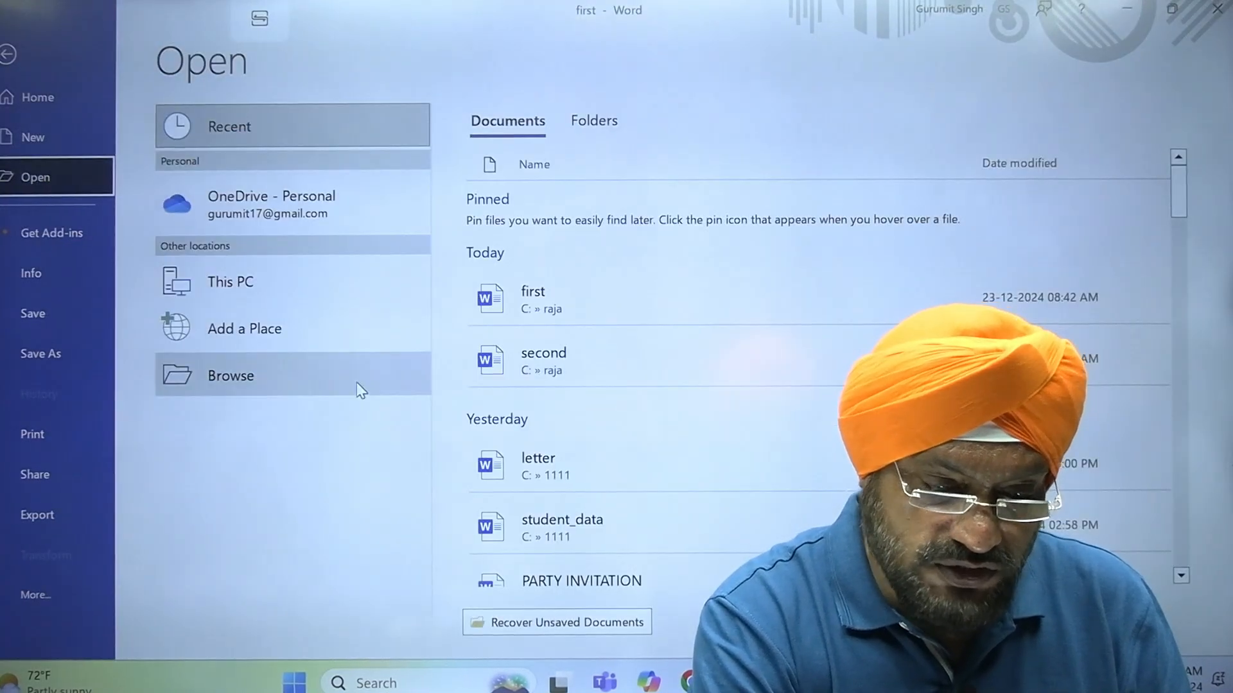
click(578, 385)
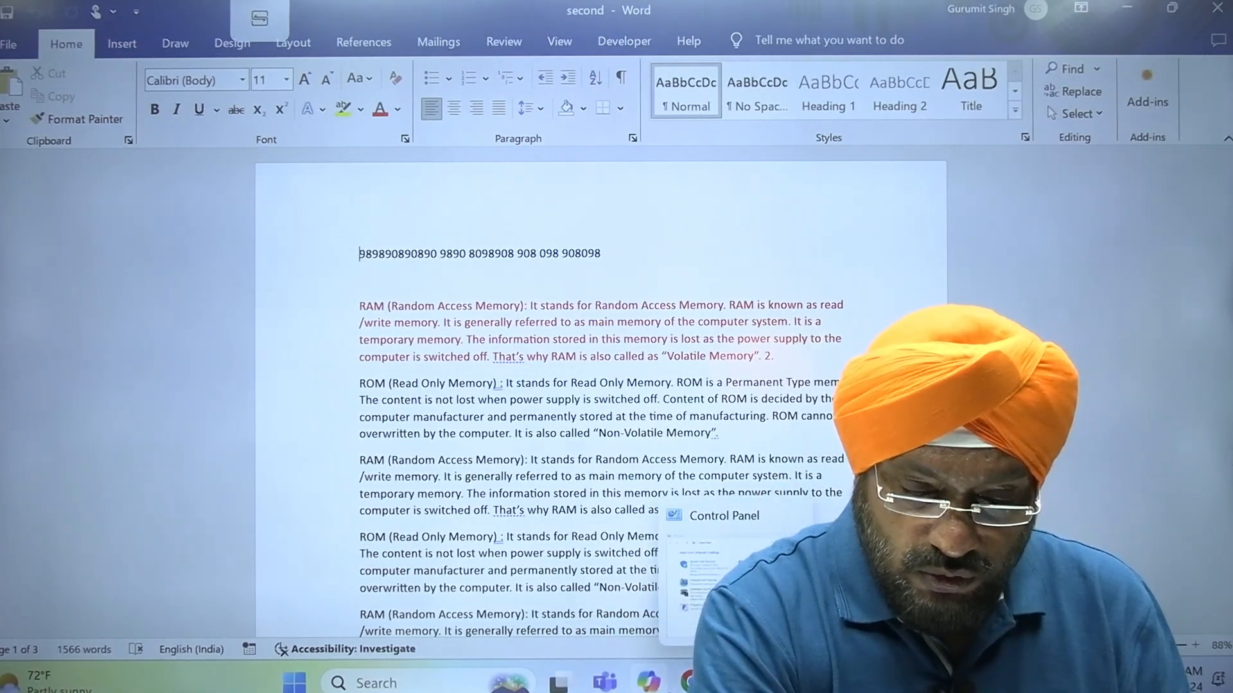
Check the Word topic list in 23-10-23.pdf in the browser and return to the second document in Word
key(alt+Tab)
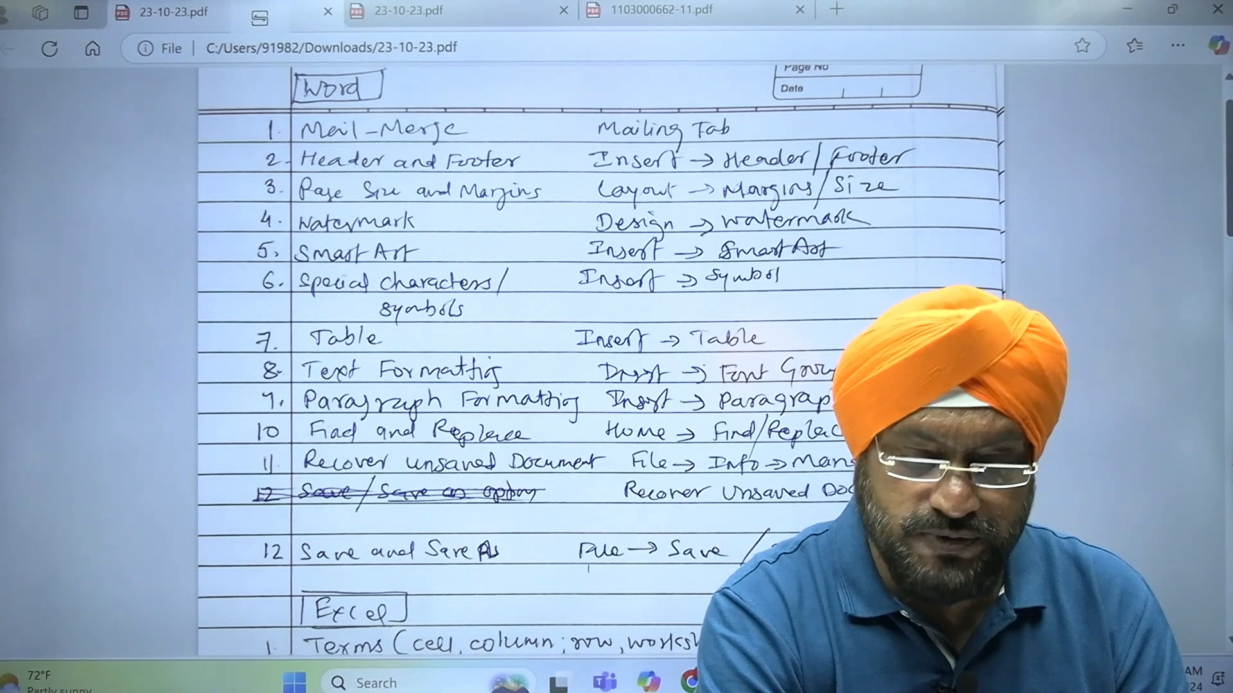
click(867, 682)
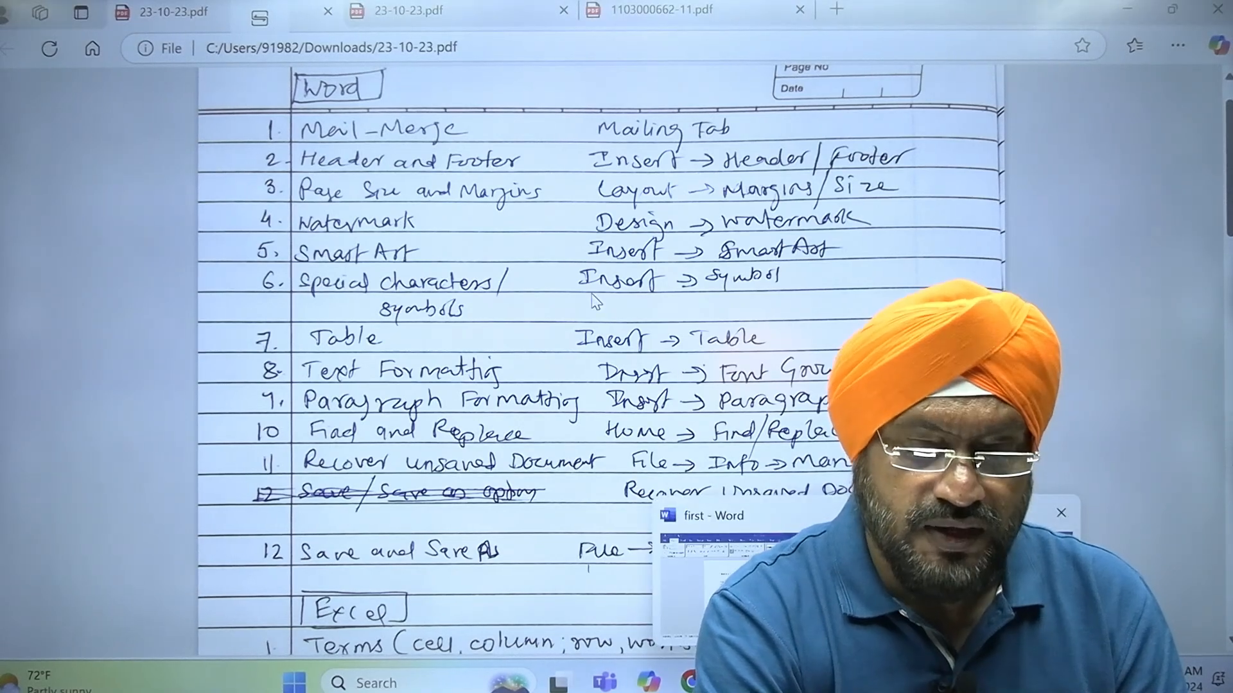
click(969, 581)
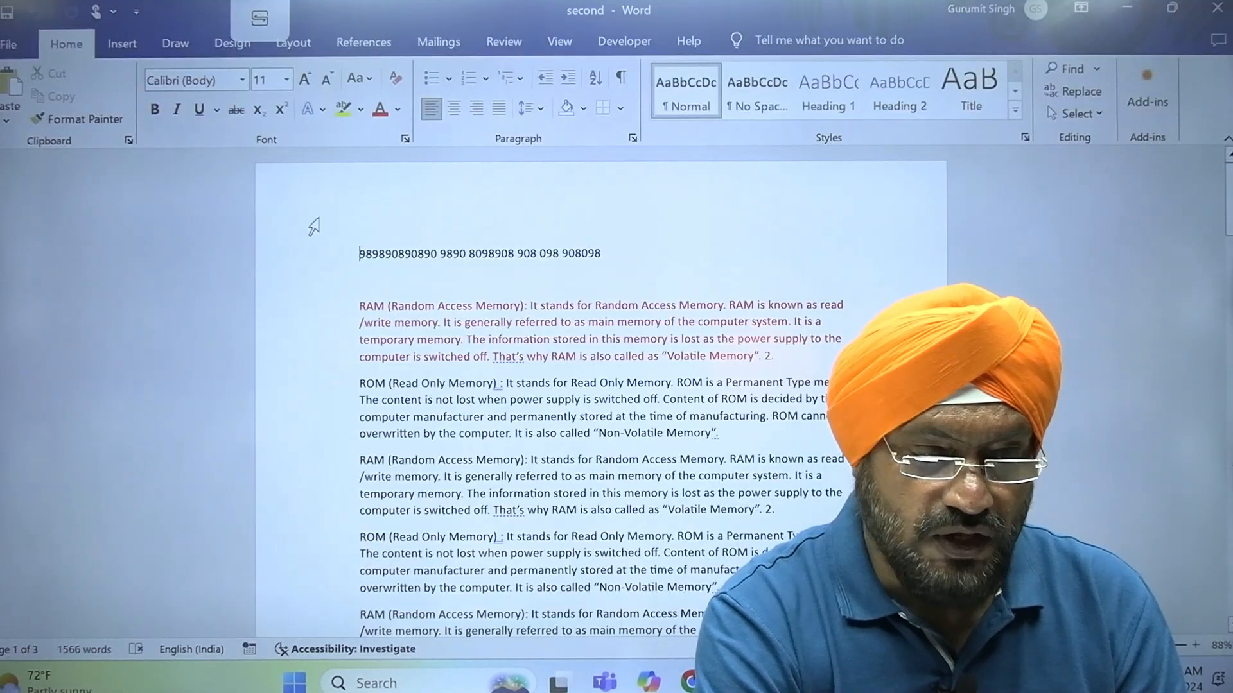
Show the Recover Unsaved Documents option under the second document's management options, and return to the text
click(5, 45)
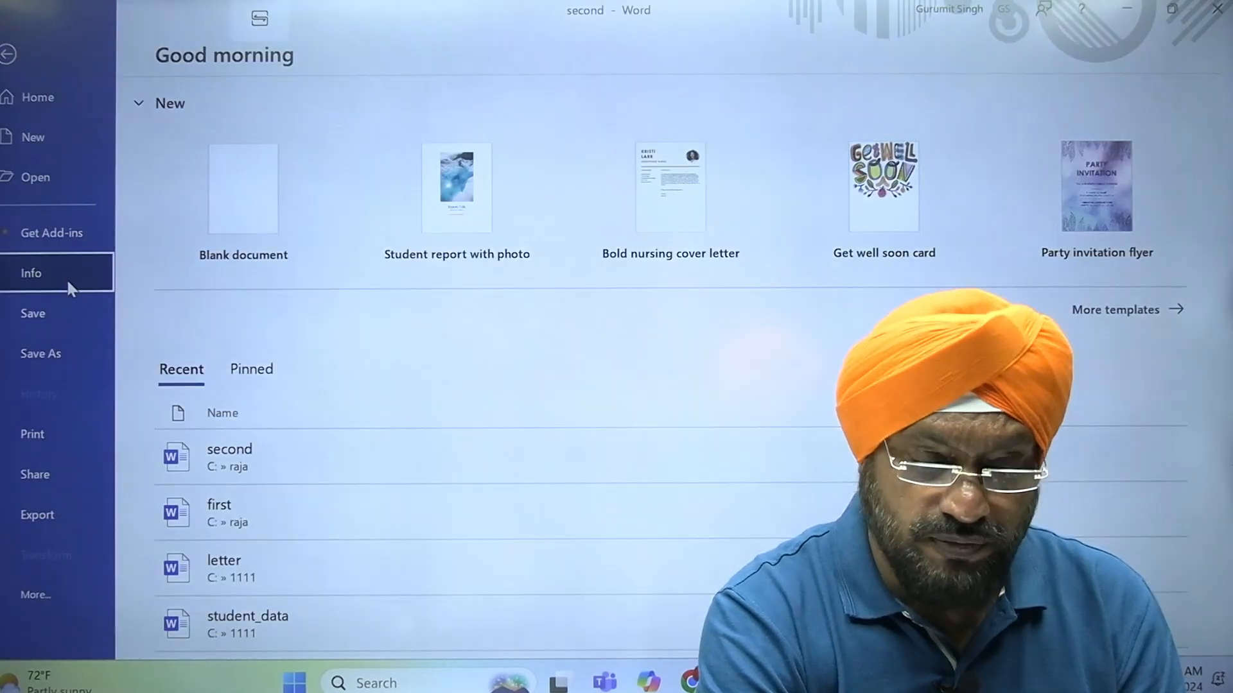
click(67, 279)
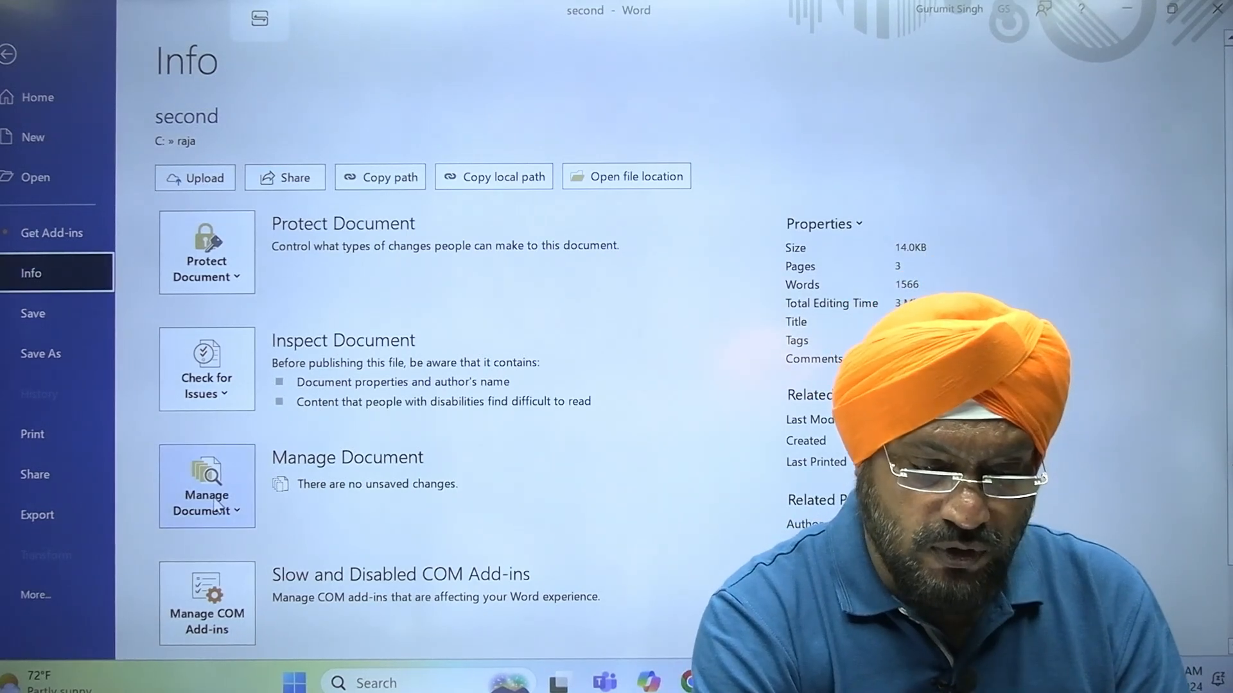
click(244, 521)
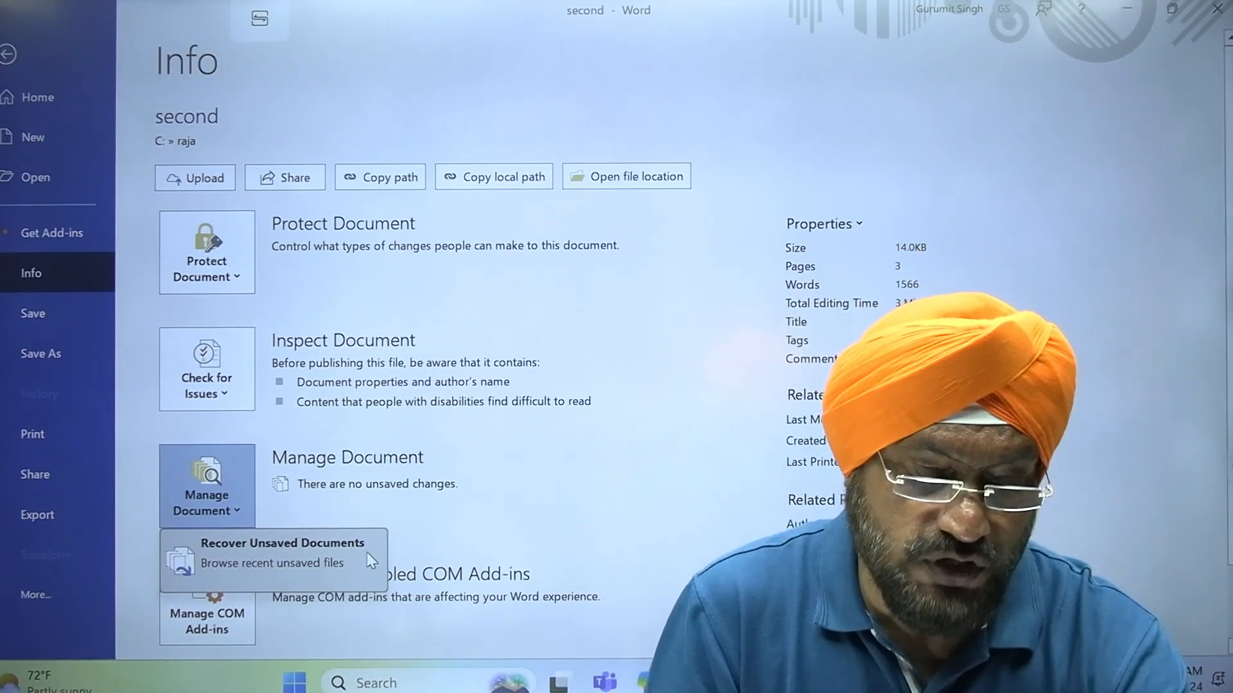
key(Escape)
key(Escape)
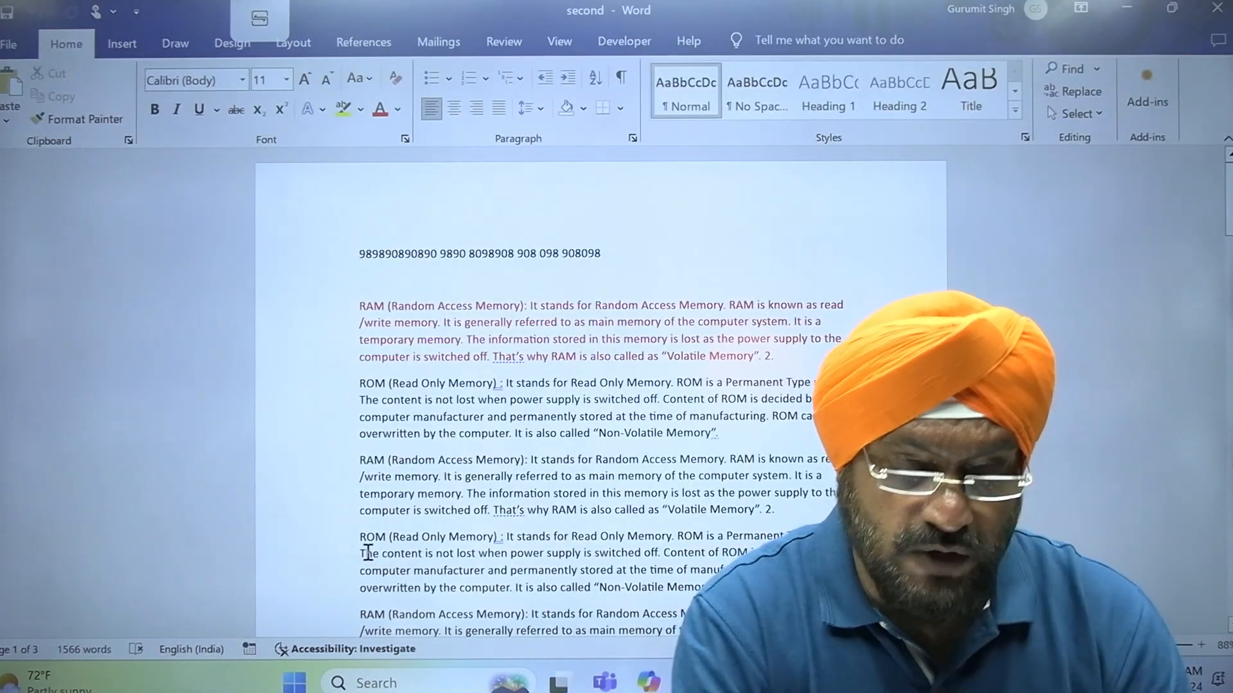
Go through the route to Recover Unsaved Documents from the second document's Info page again, without running the recovery
click(7, 46)
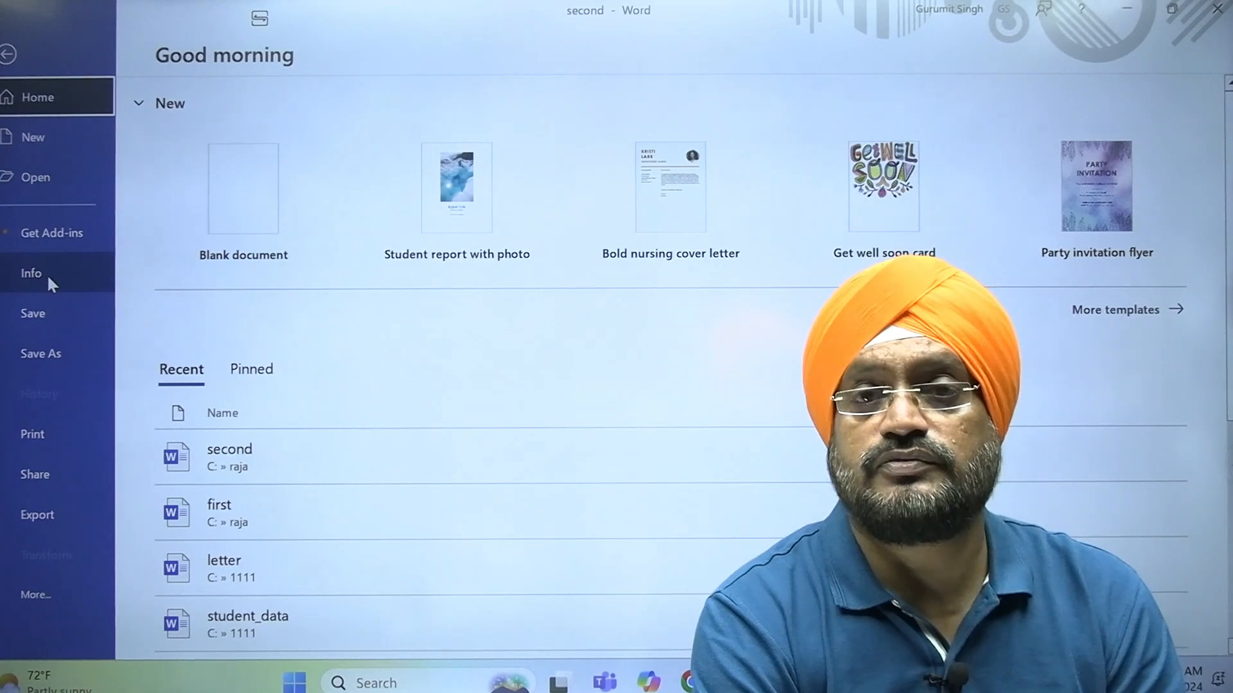
click(47, 274)
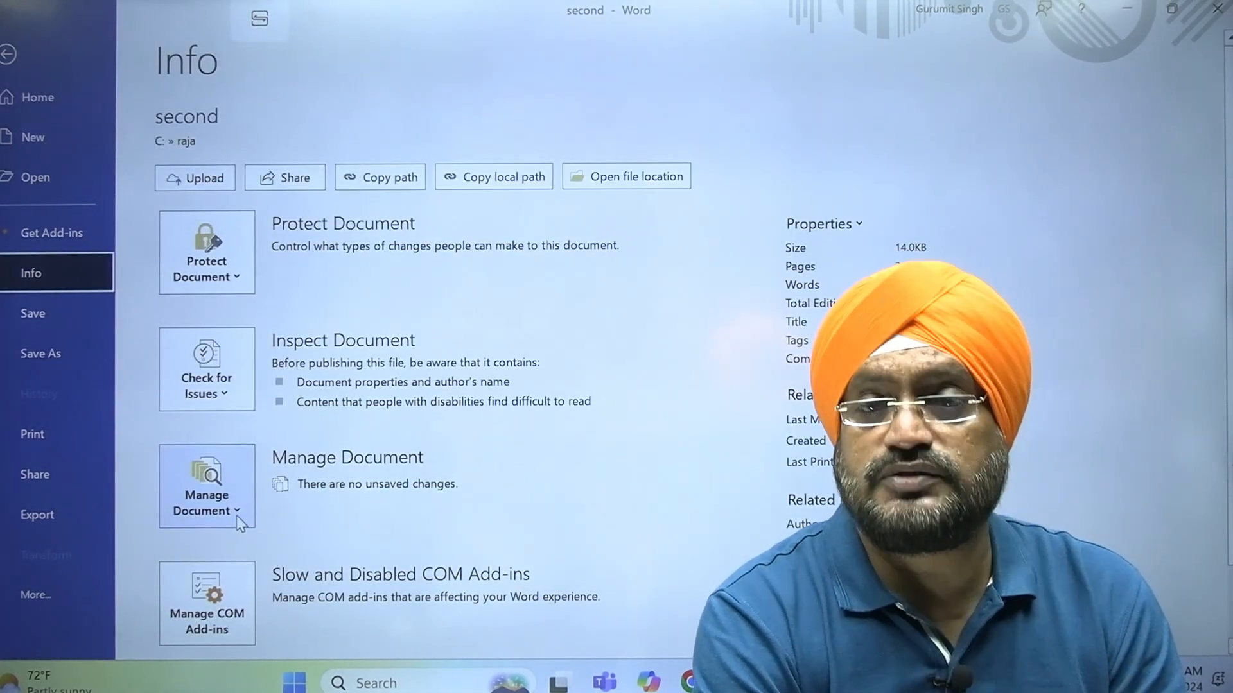
click(239, 521)
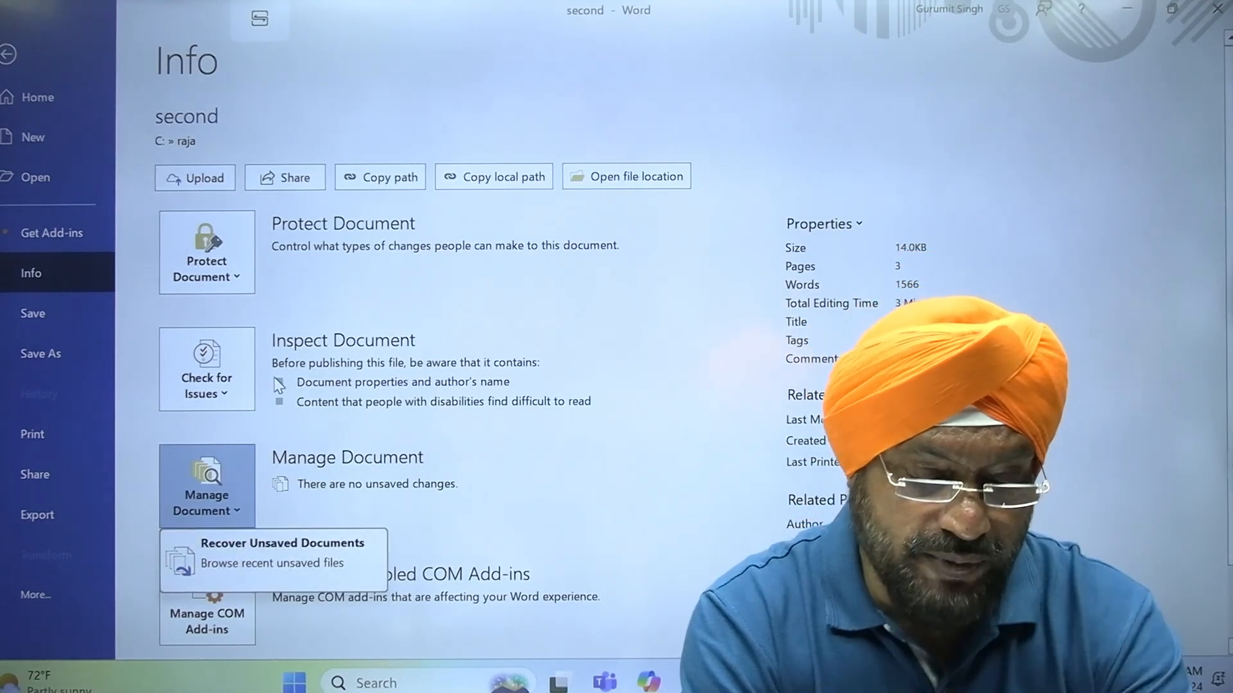
key(Escape)
key(Escape)
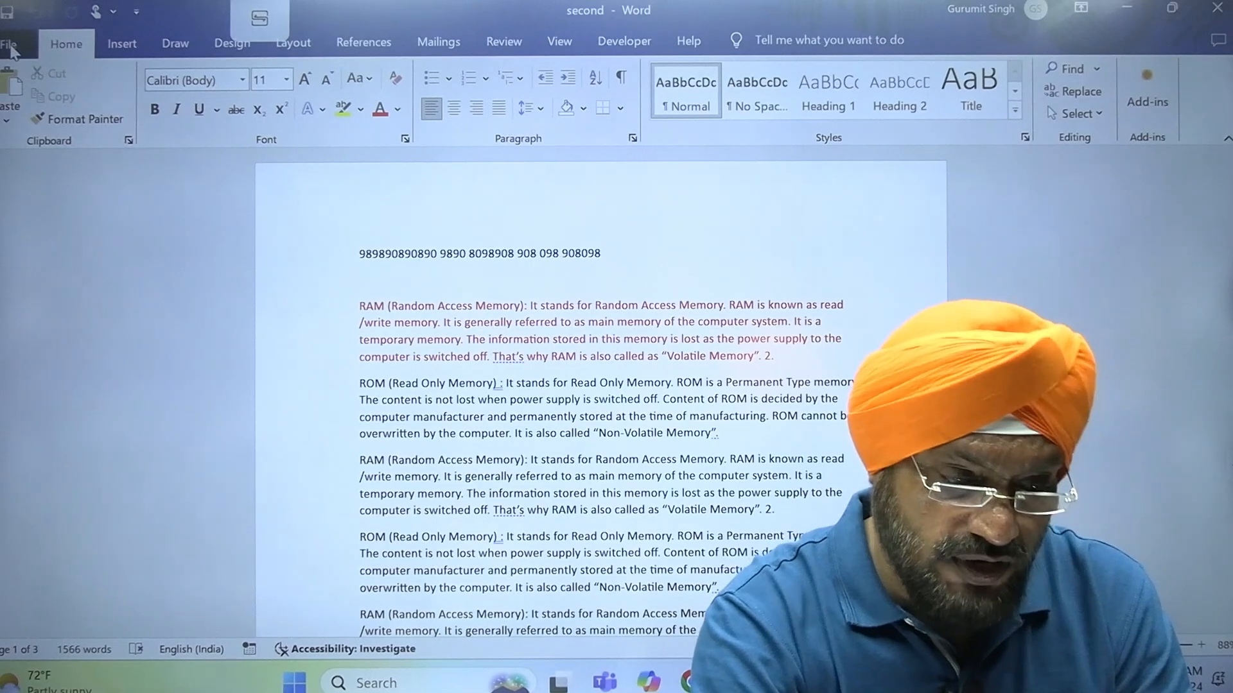
click(11, 46)
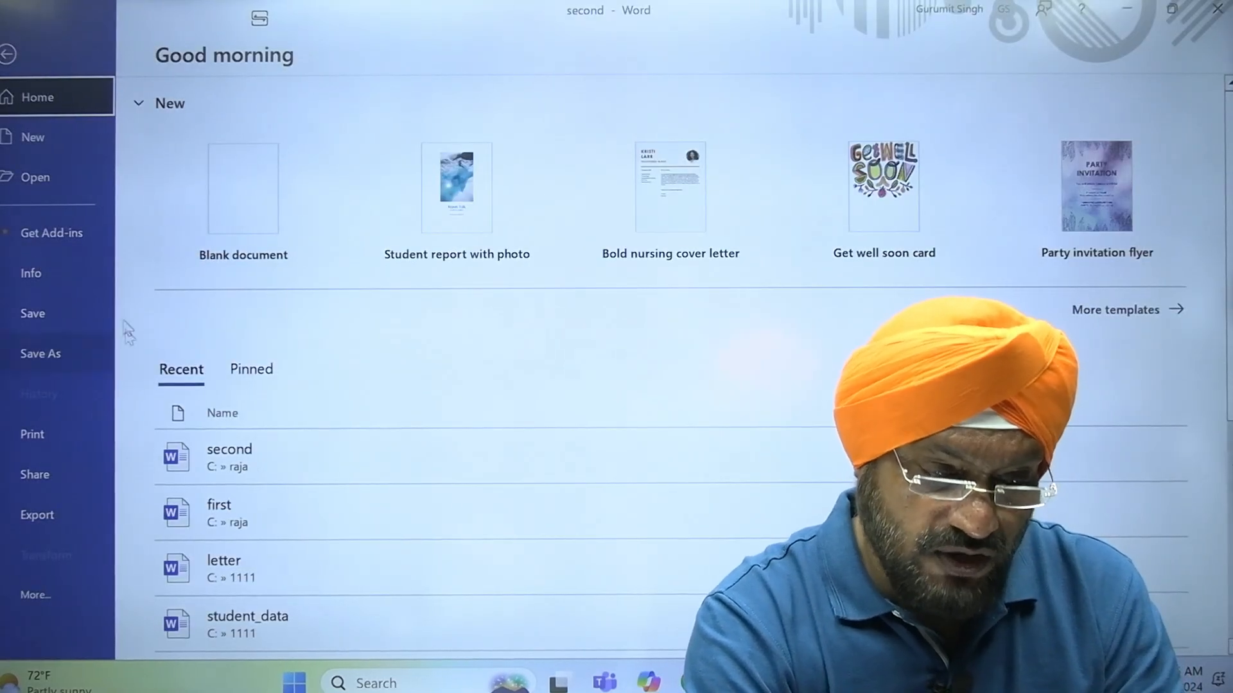
click(81, 267)
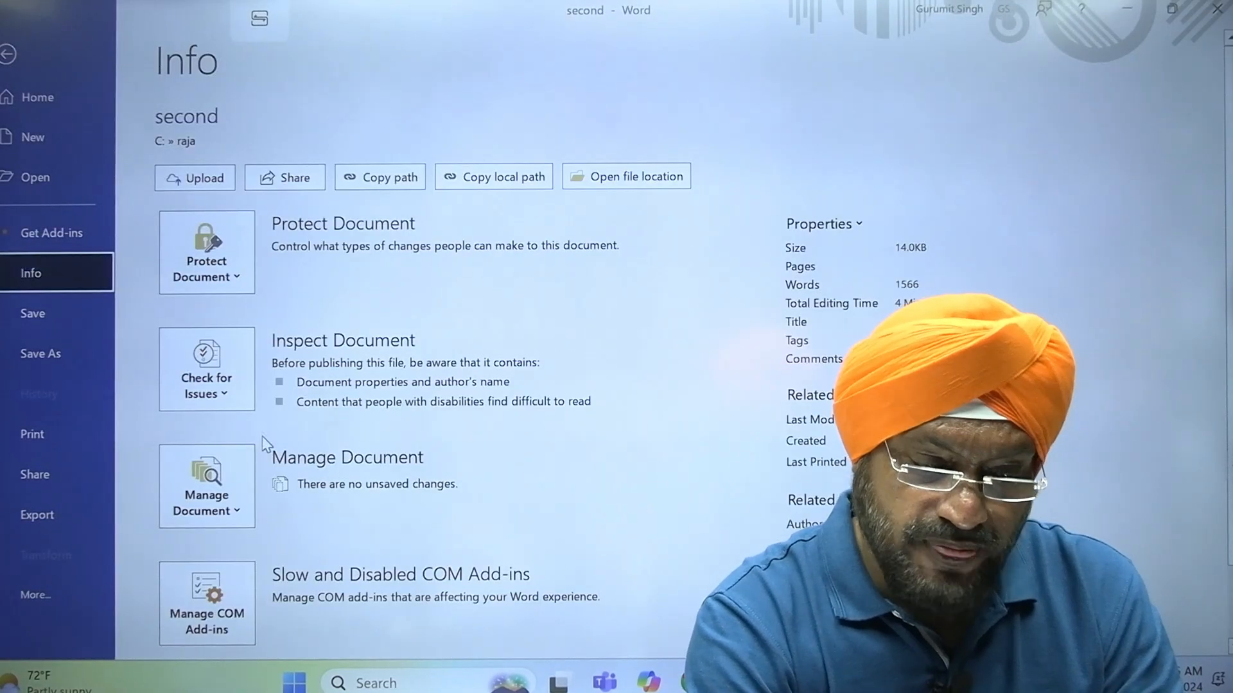
click(233, 511)
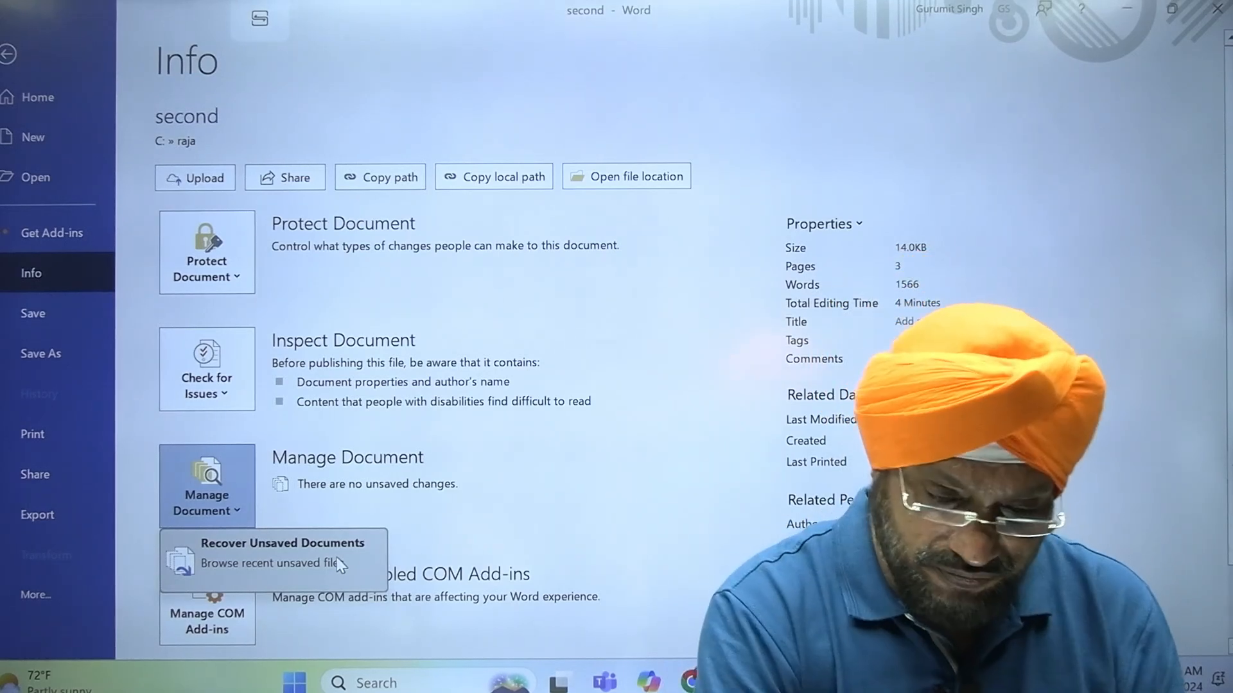
click(606, 502)
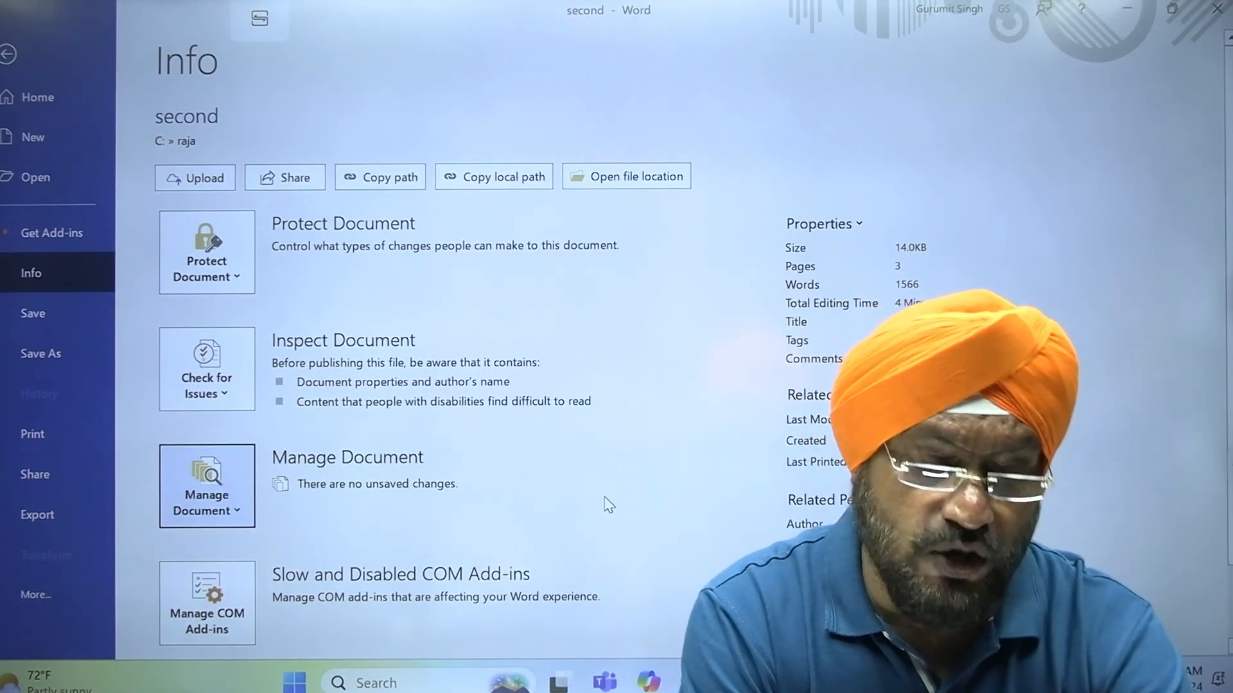
key(Escape)
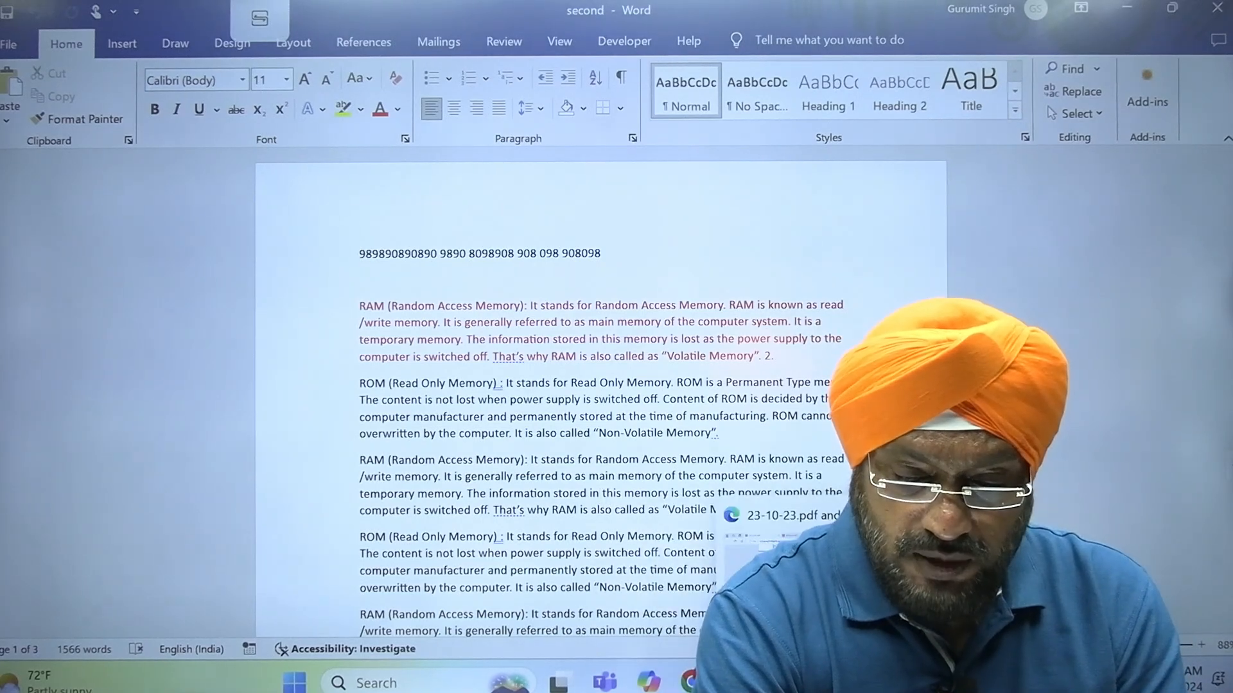
Consult the handwritten list of Word topics in 23-10-23.pdf for the next feature and return to the second document
click(780, 546)
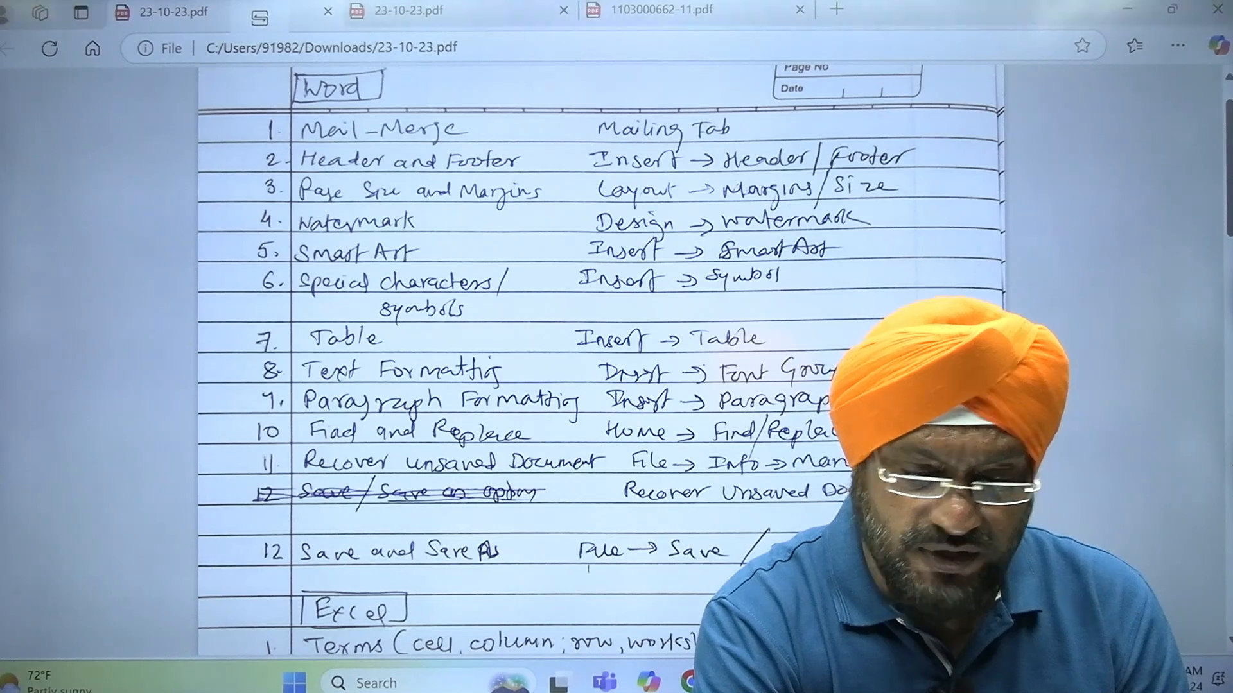
mouse_move(865, 682)
click(973, 581)
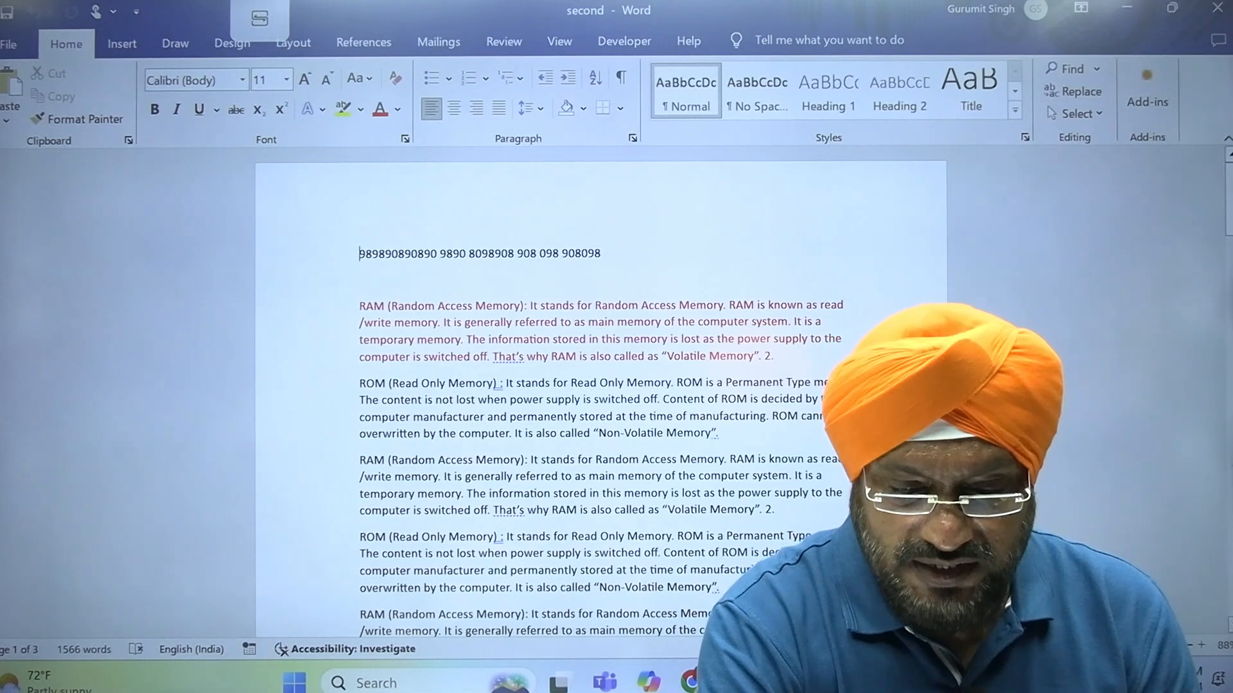
double_click(720, 478)
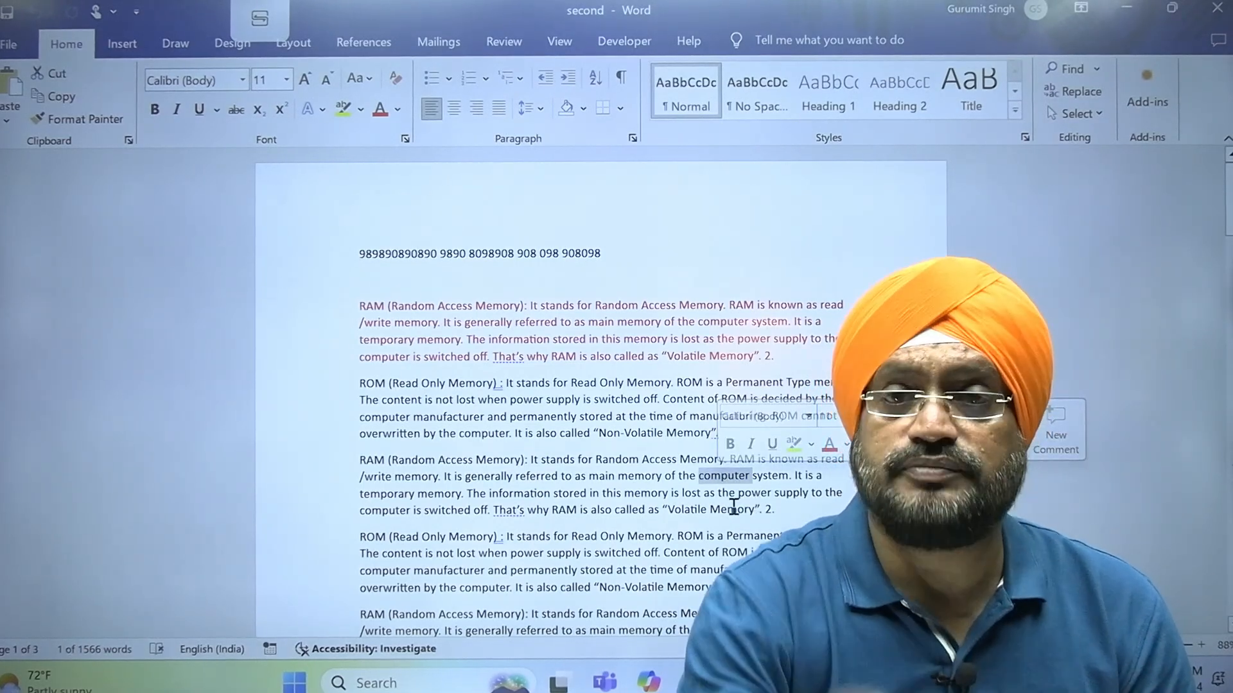
click(303, 283)
key(alt+Tab)
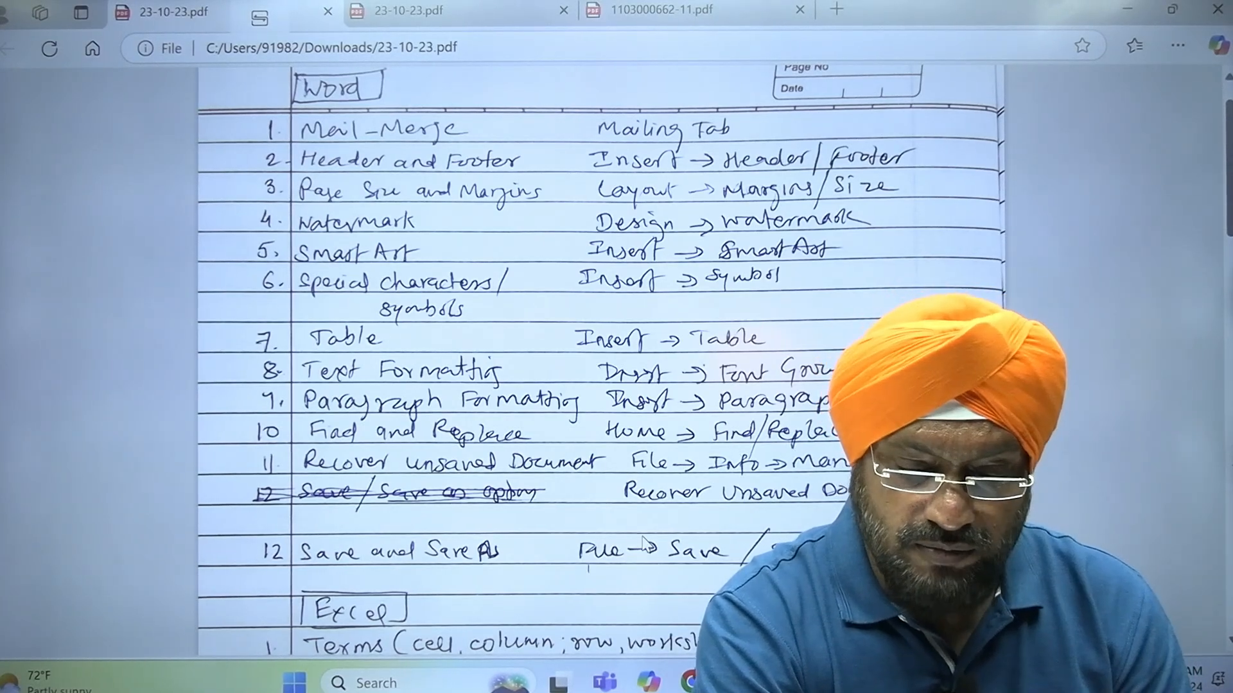
mouse_move(867, 682)
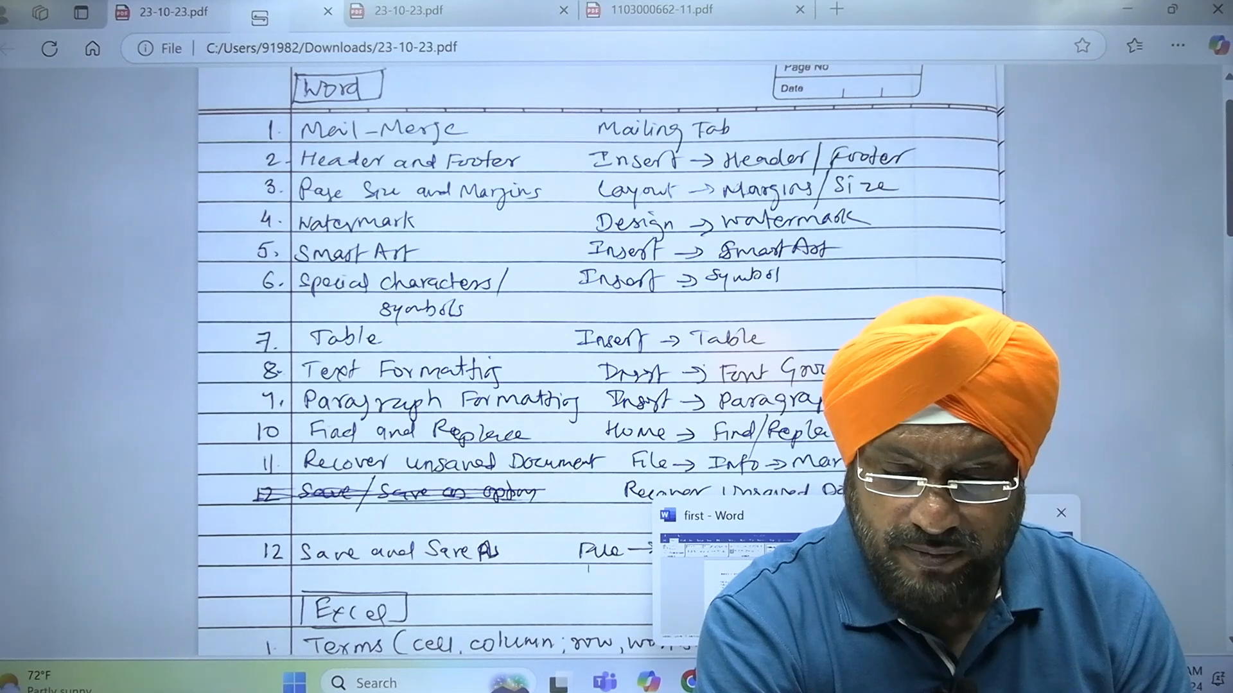
click(973, 583)
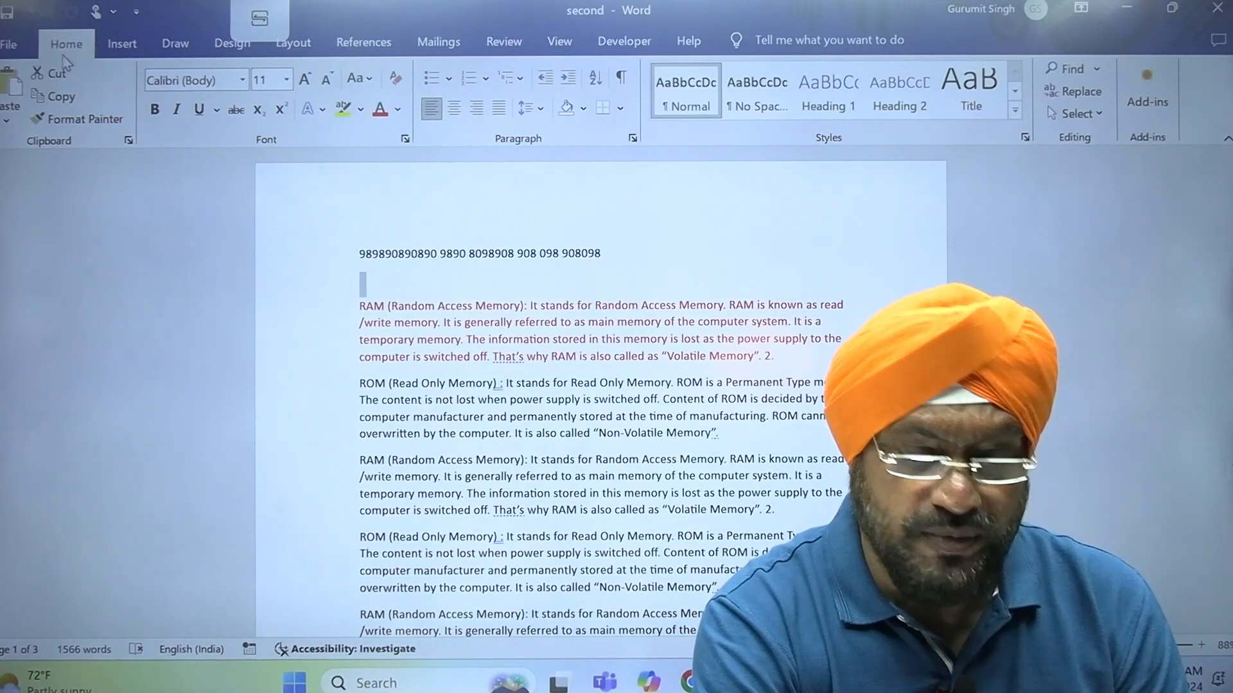
click(14, 45)
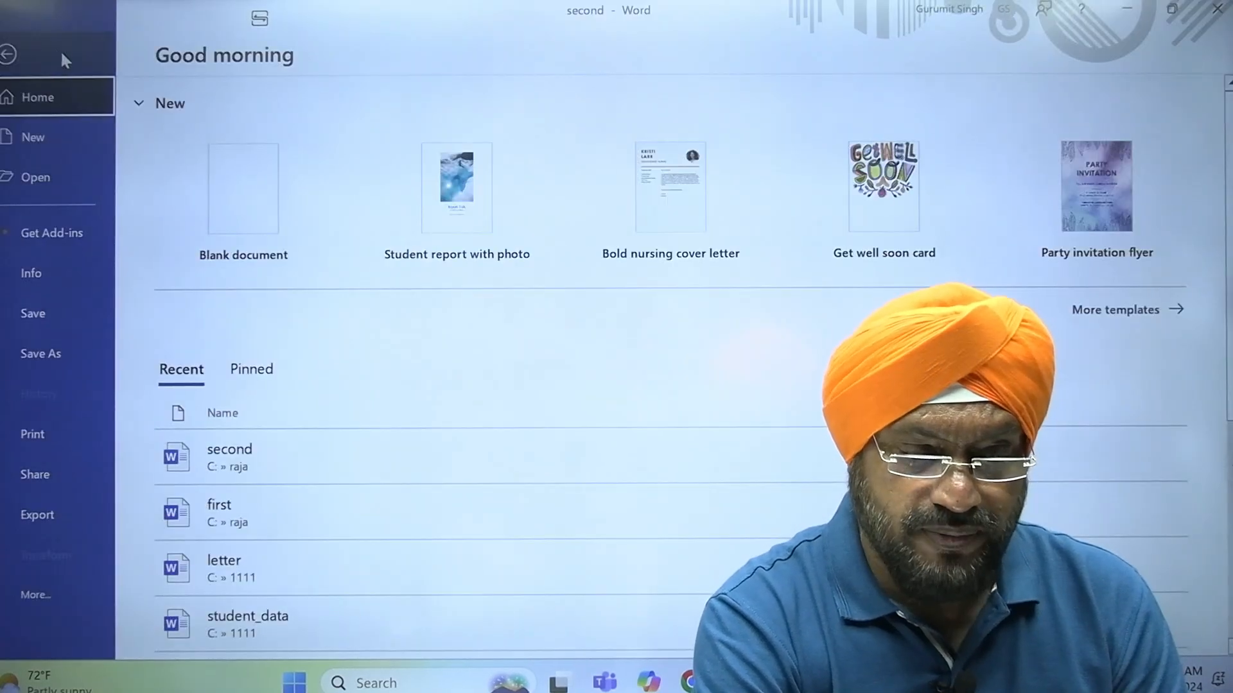
key(Escape)
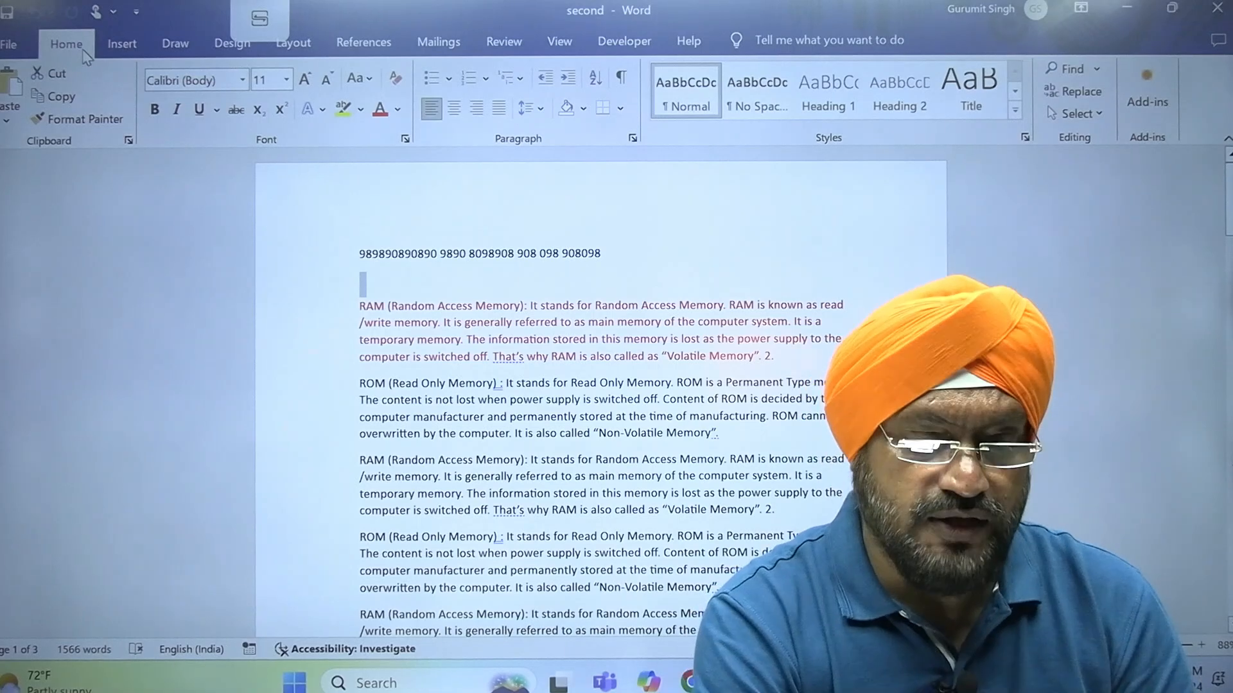
click(120, 46)
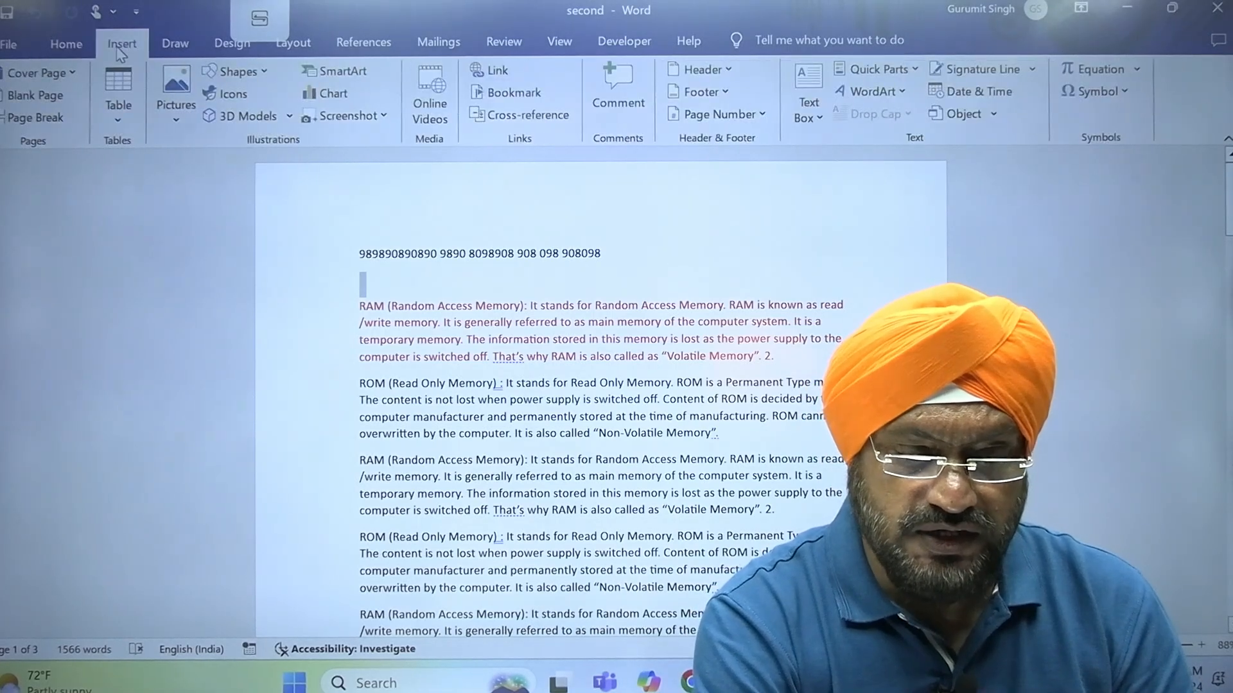
click(178, 49)
Find every occurrence of "computer" in the second document, look through the highlighted matches and close the search
click(78, 46)
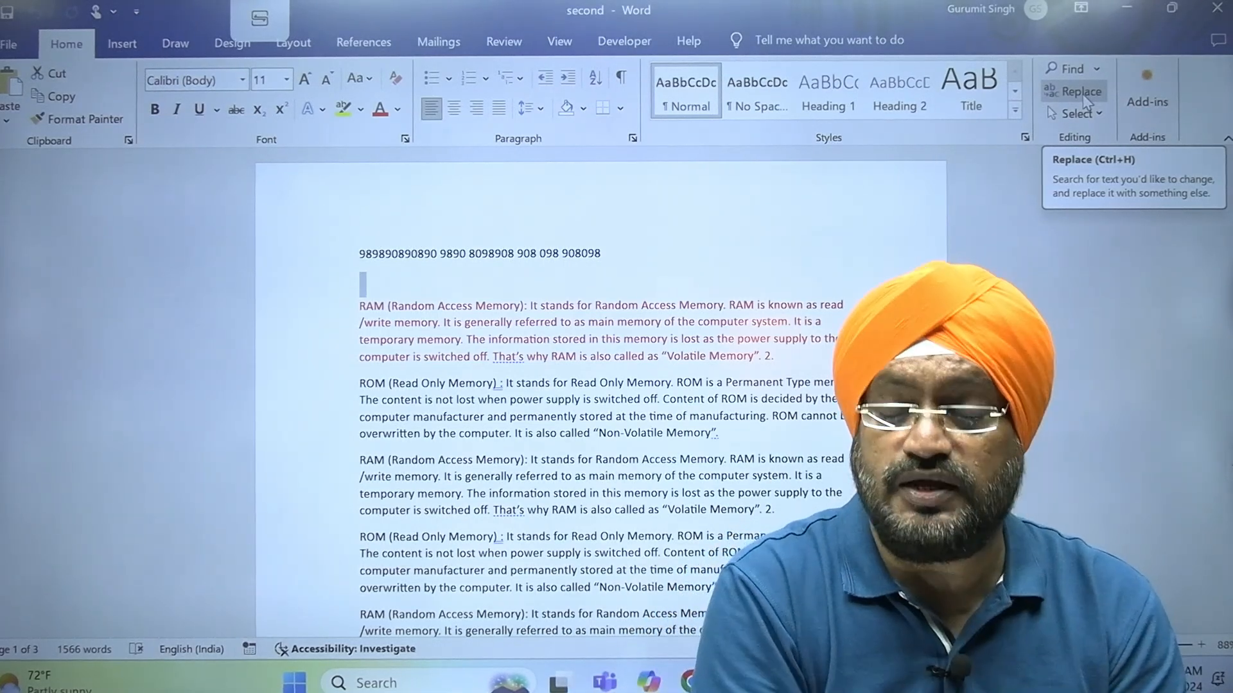
click(1067, 70)
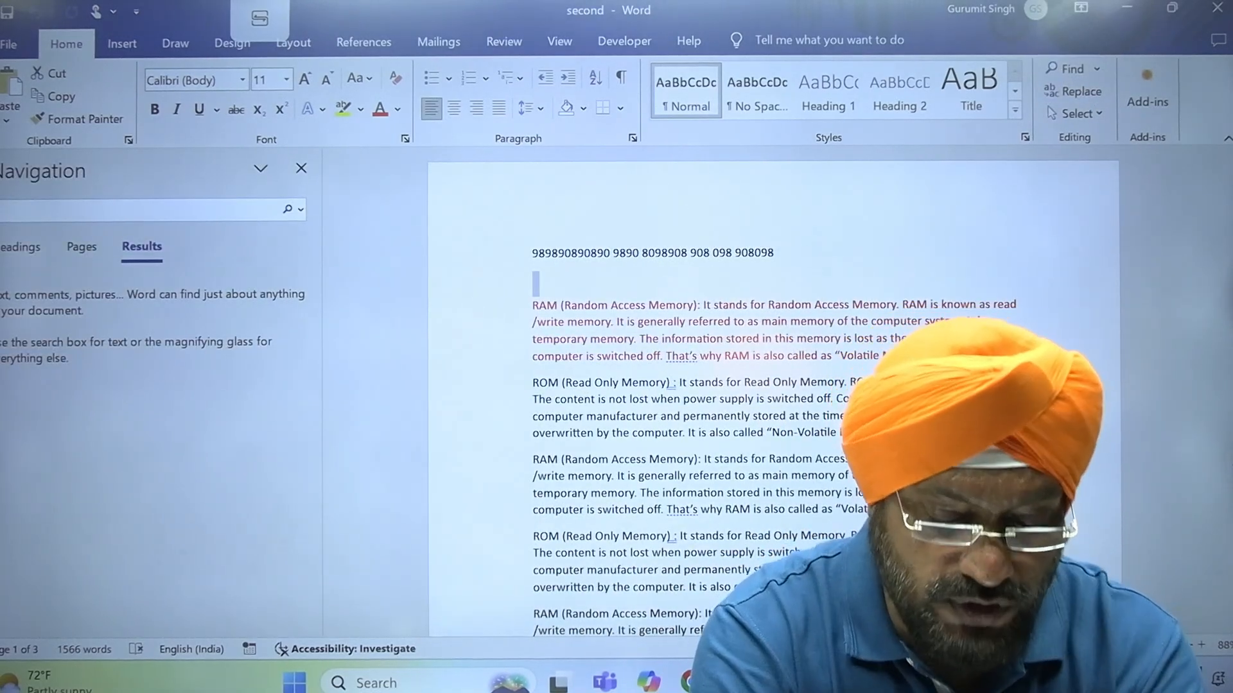
text(computer)
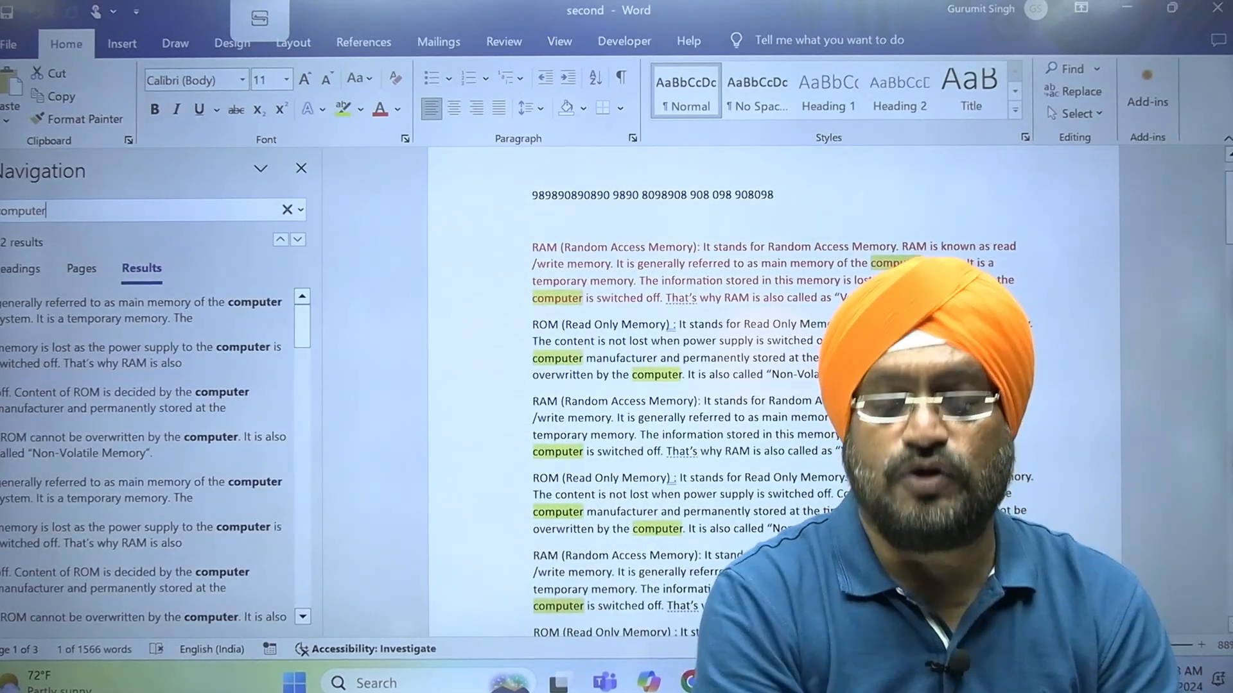
mouse_move(1228, 216)
mouse_down()
mouse_move(1198, 559)
mouse_move(1227, 200)
mouse_up()
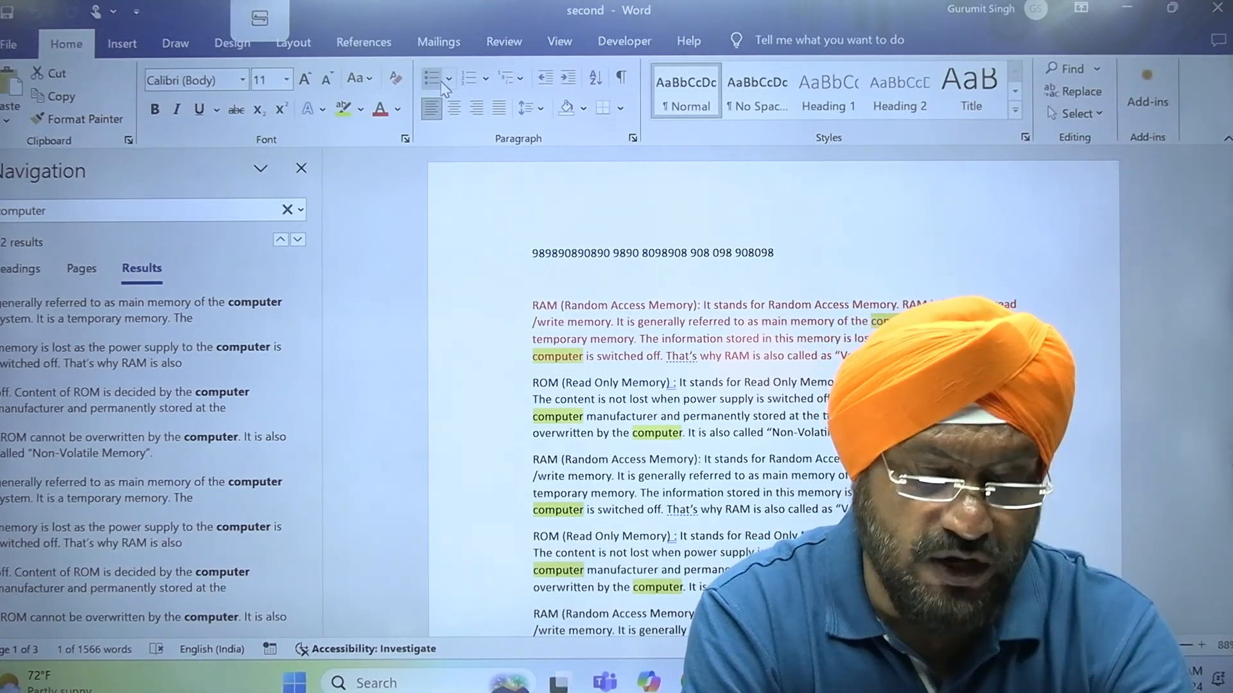
click(301, 169)
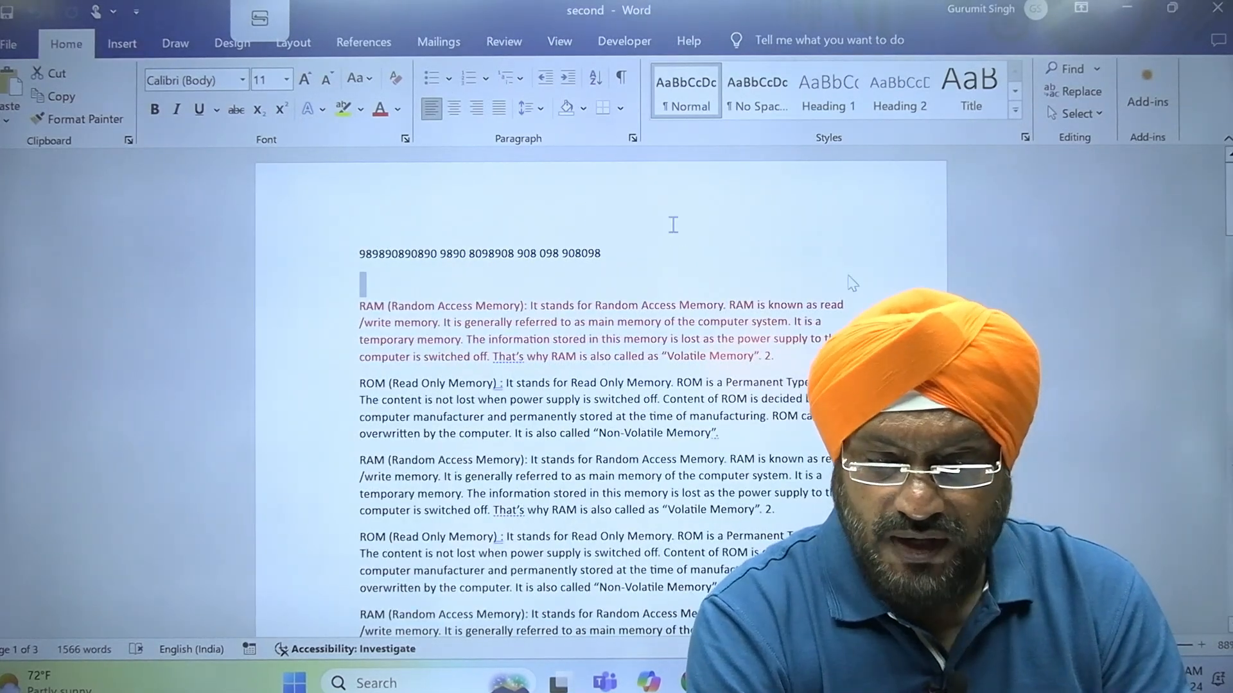
Replace all occurrences of "computer" with "machine" in the second document, without continuing the search from the beginning
click(1070, 96)
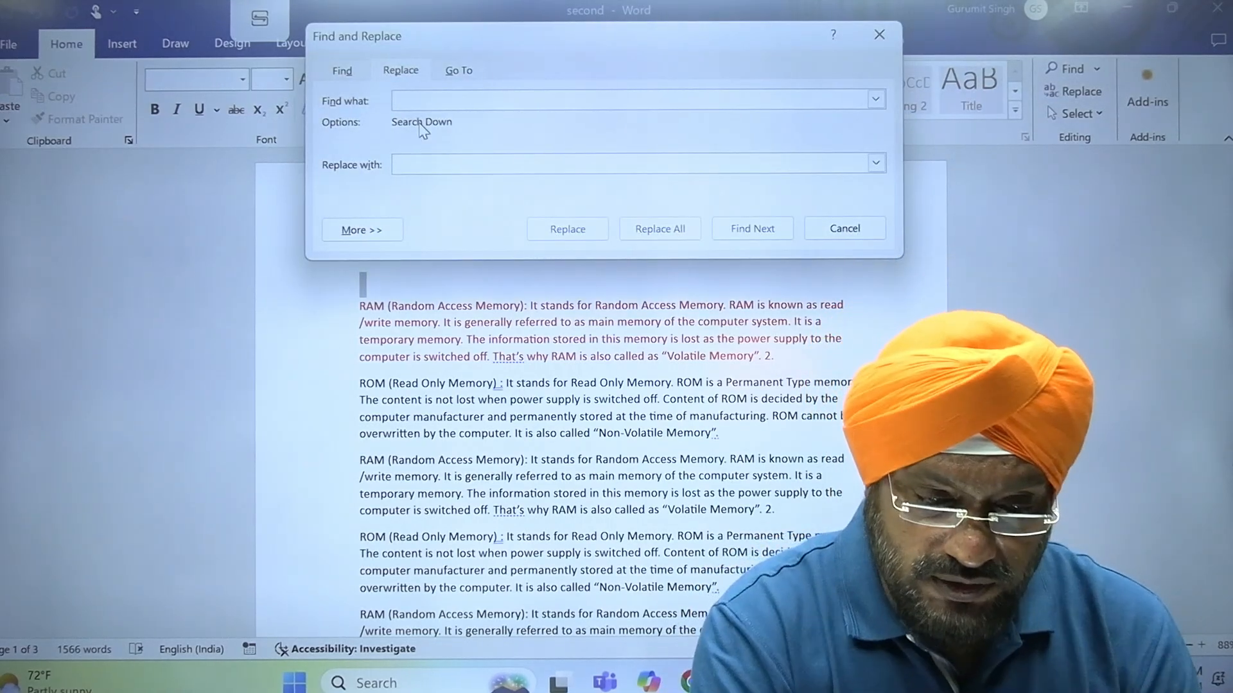
text(computer)
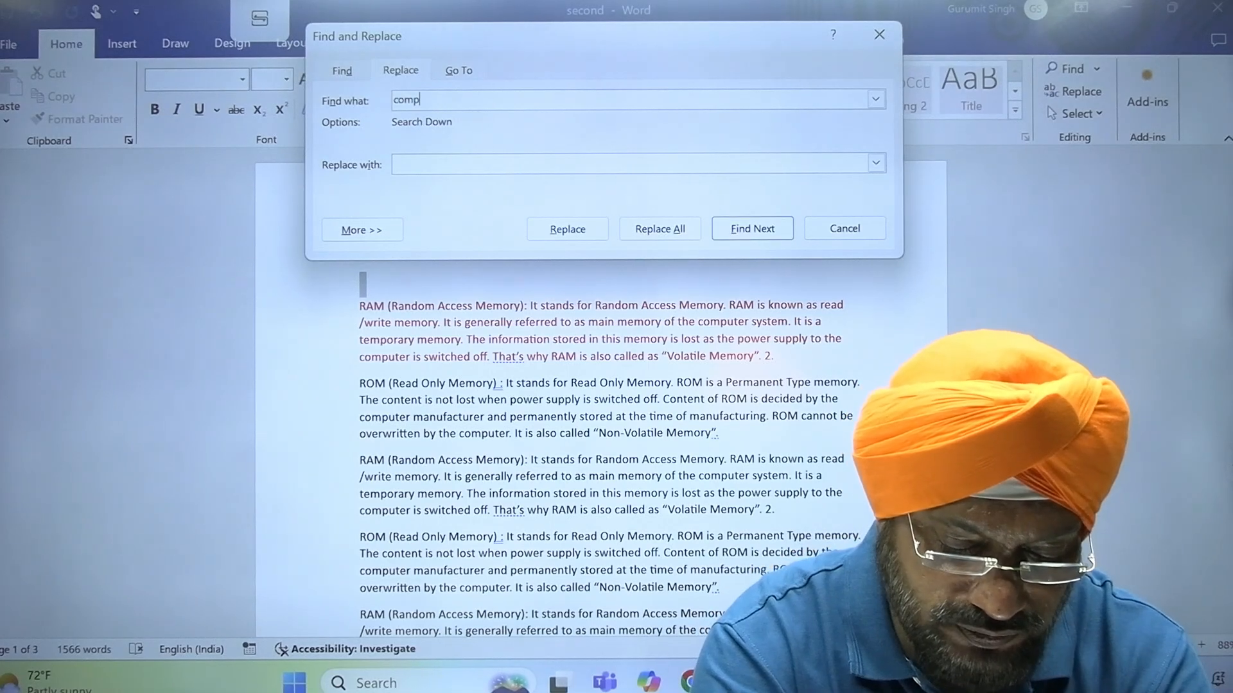
click(436, 163)
text(machine)
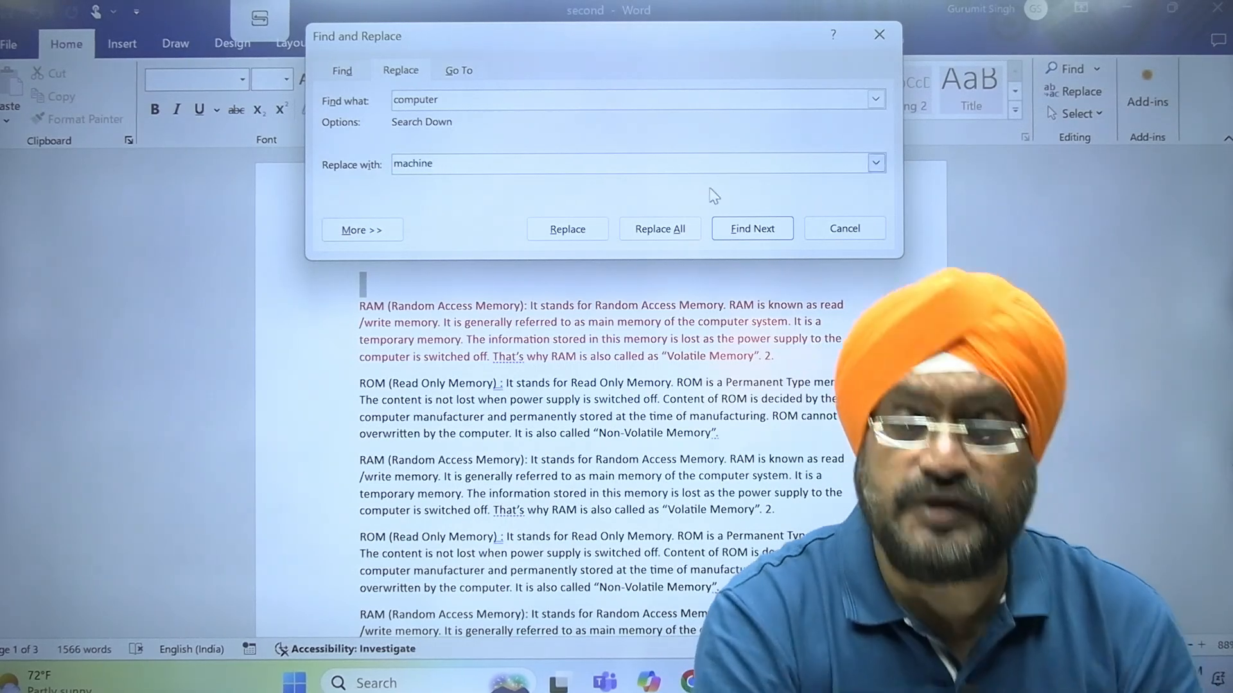
click(684, 239)
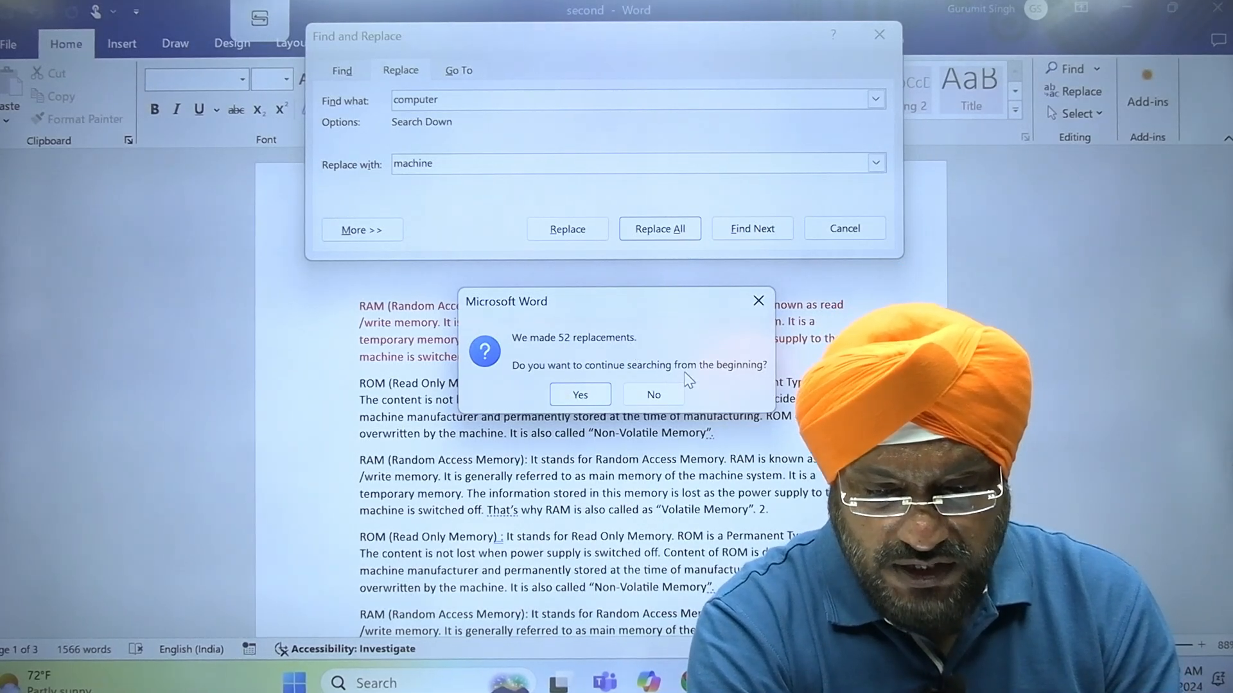
click(653, 394)
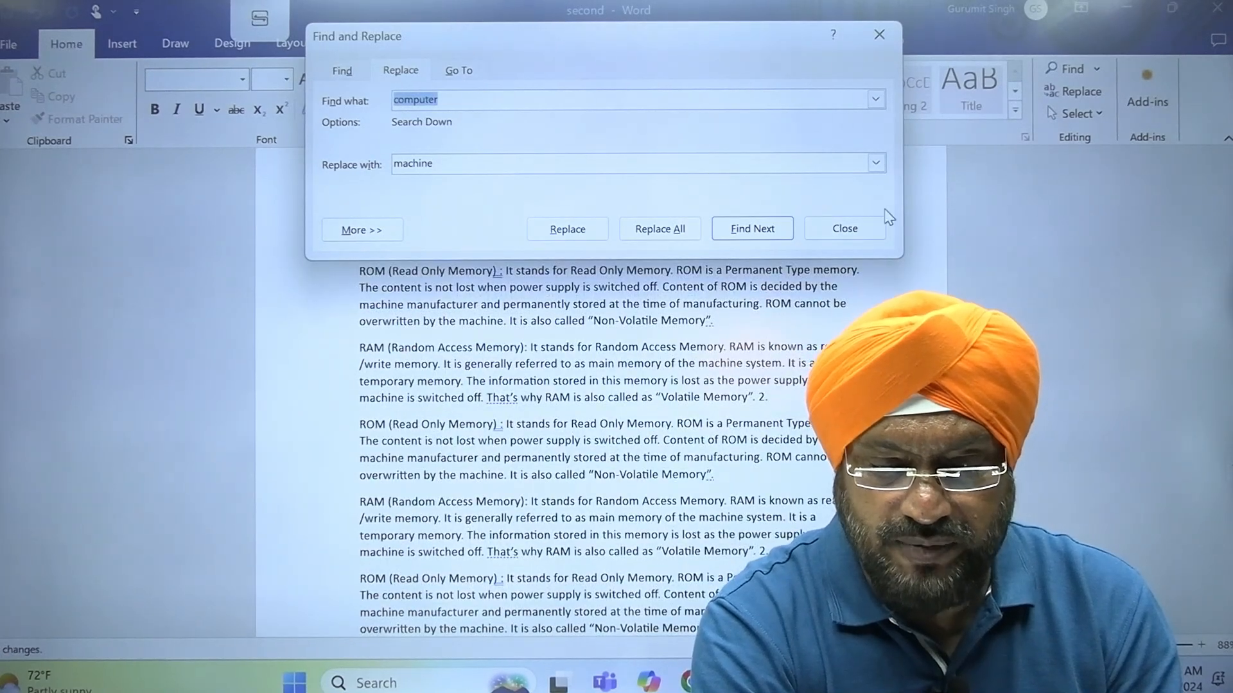
Close Find and Replace and check the replaced word "machine" in the RAM paragraphs of the second document
click(854, 228)
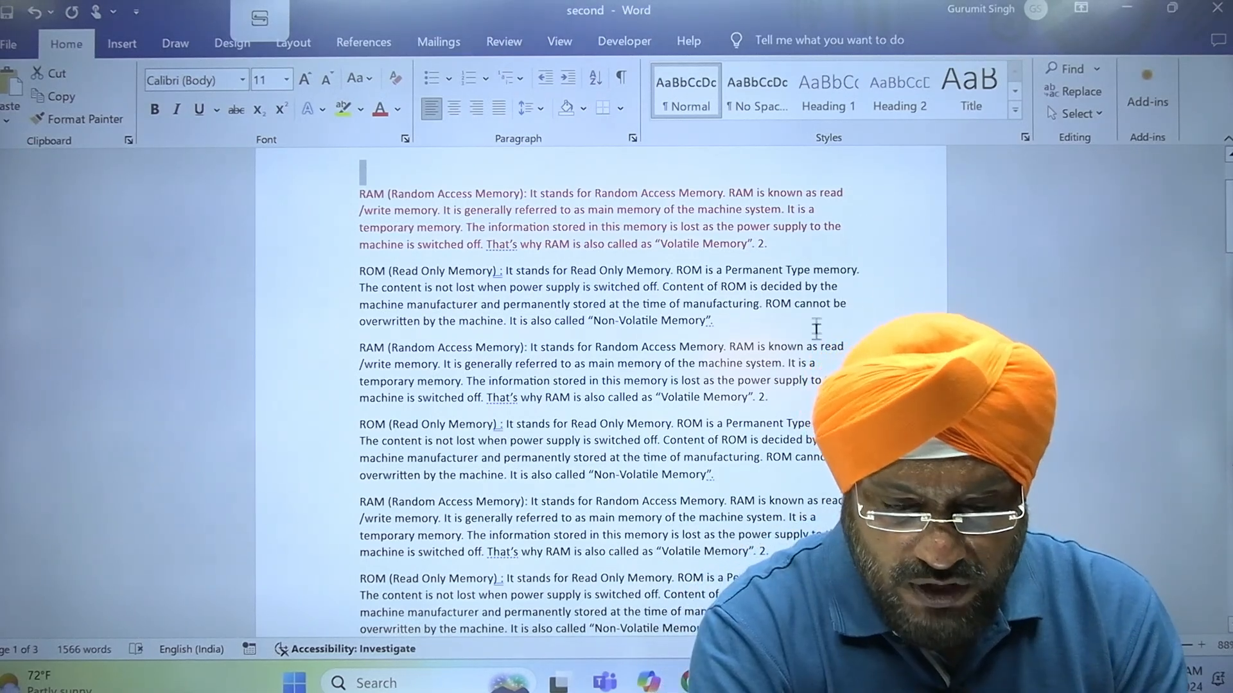
double_click(727, 367)
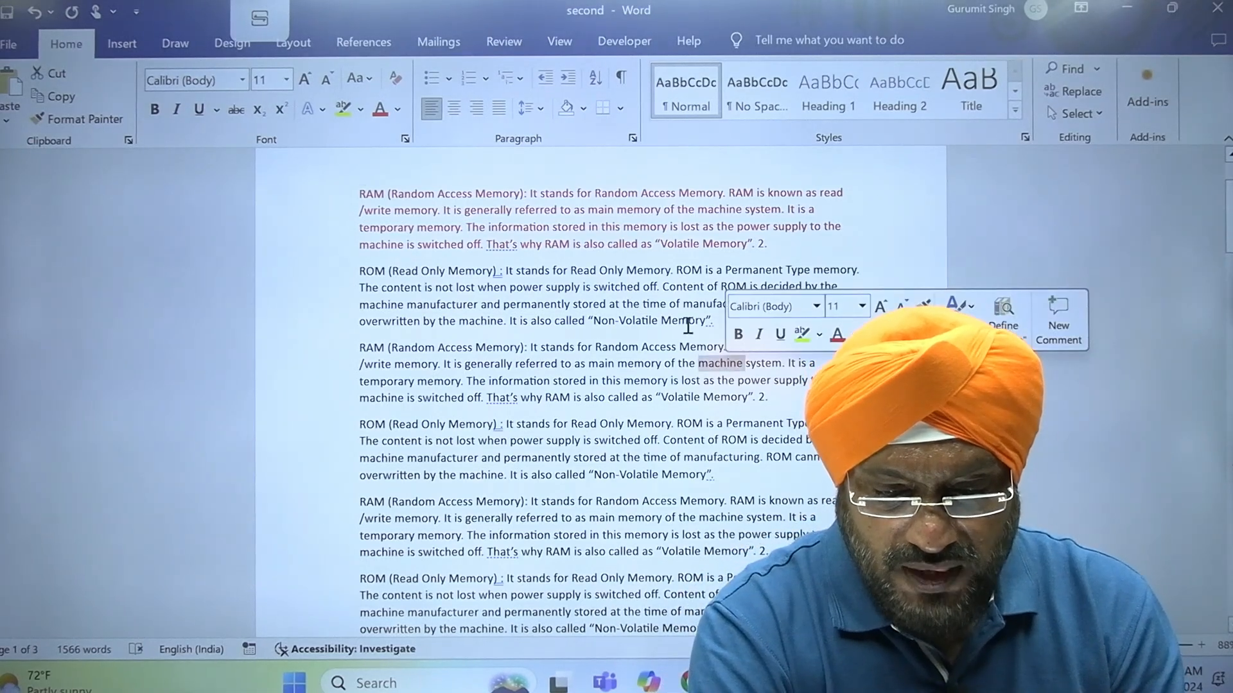
double_click(721, 518)
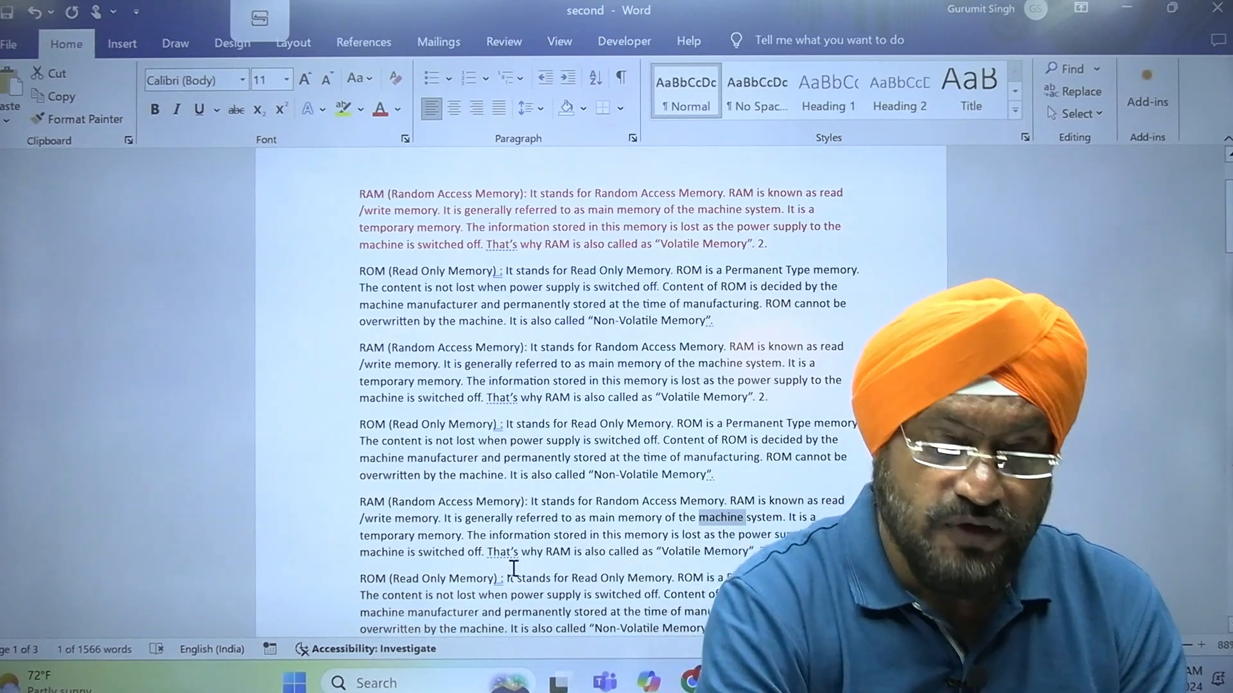
click(293, 350)
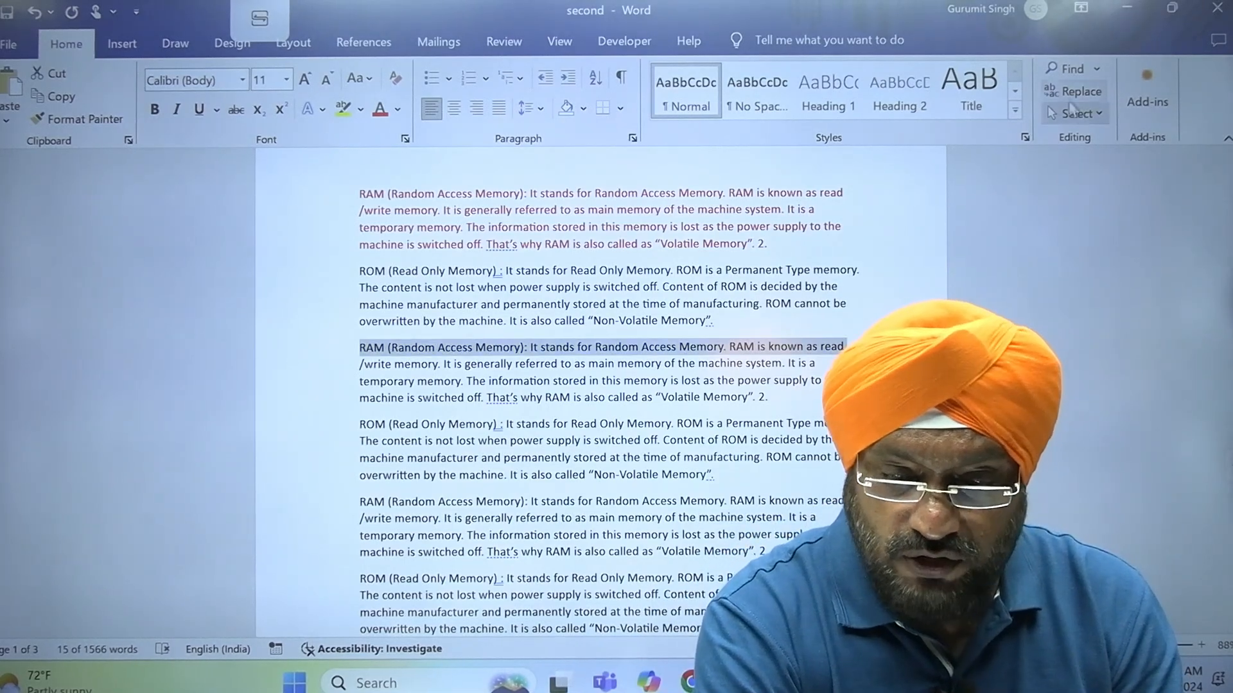
Search the second document for "computer" and for "machine", look through the matches and close the search
click(1067, 74)
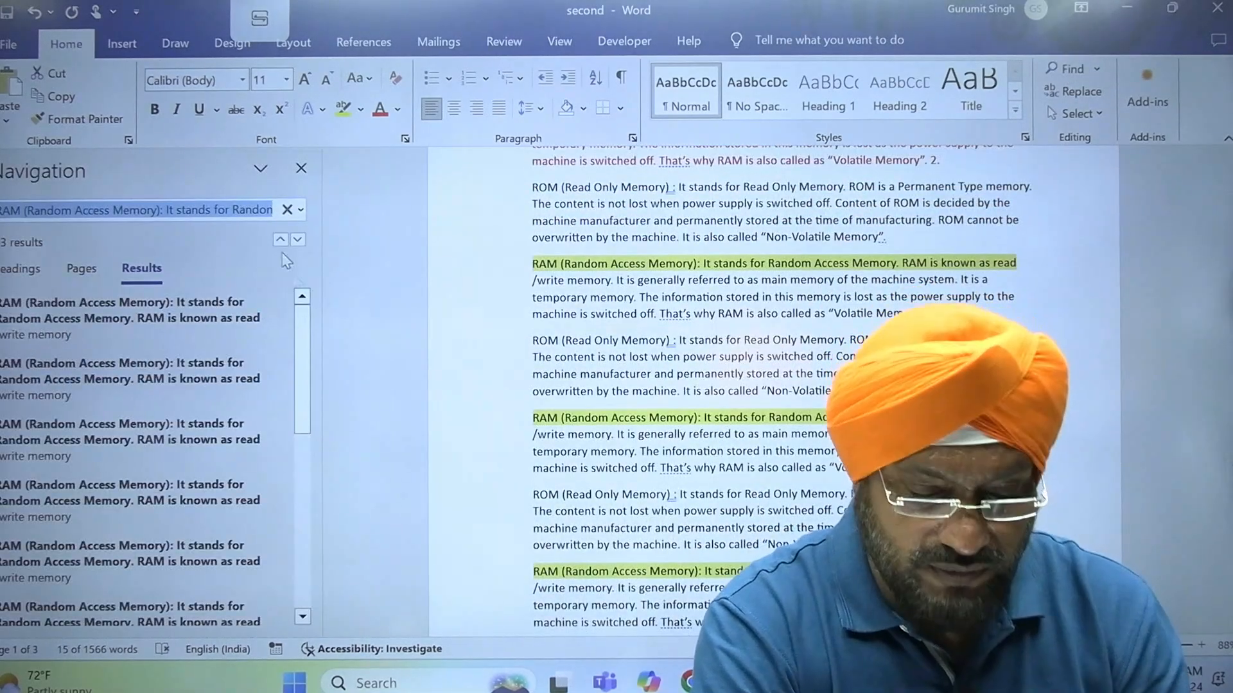
text(computer)
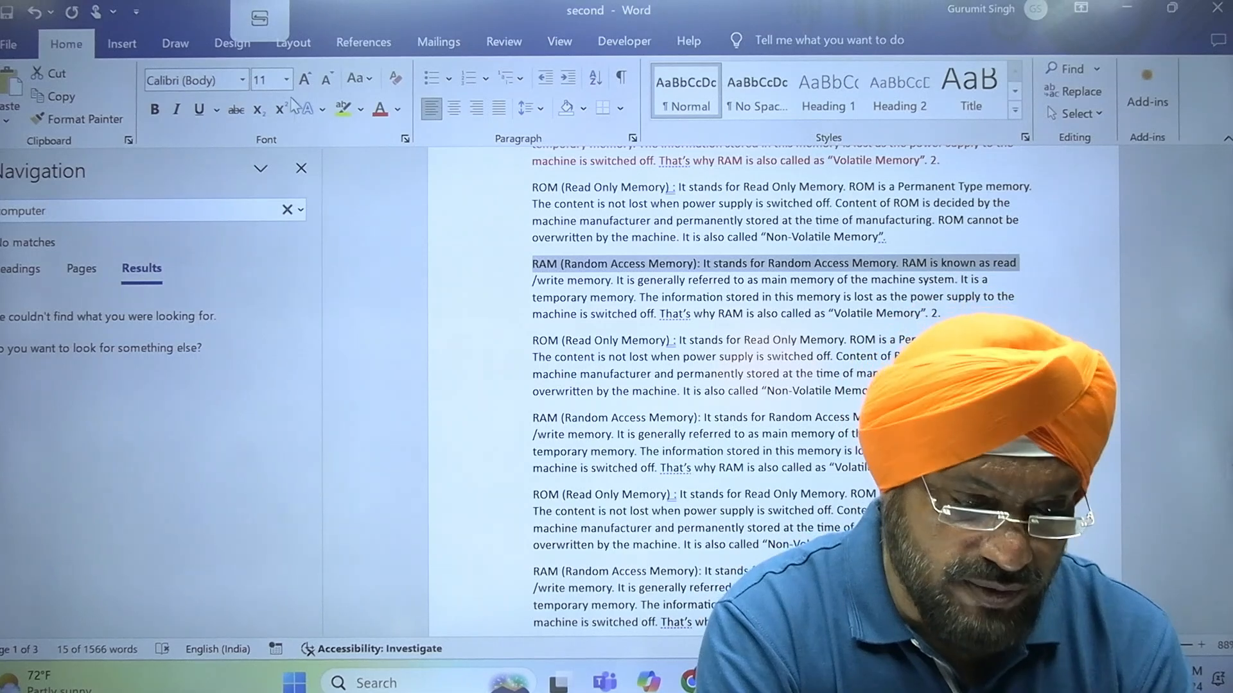
key(BackSpace)
key(BackSpace)
key(BackSpace)
key(BackSpace)
key(BackSpace)
key(BackSpace)
key(BackSpace)
key(BackSpace)
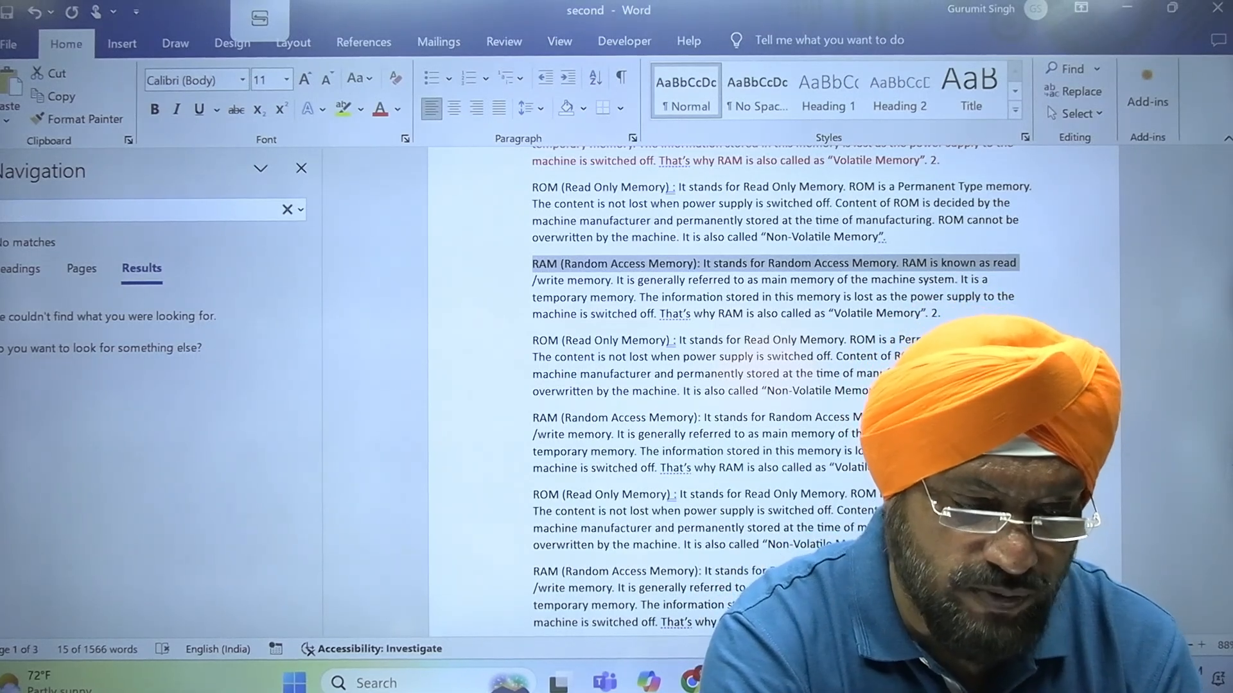
text(machine)
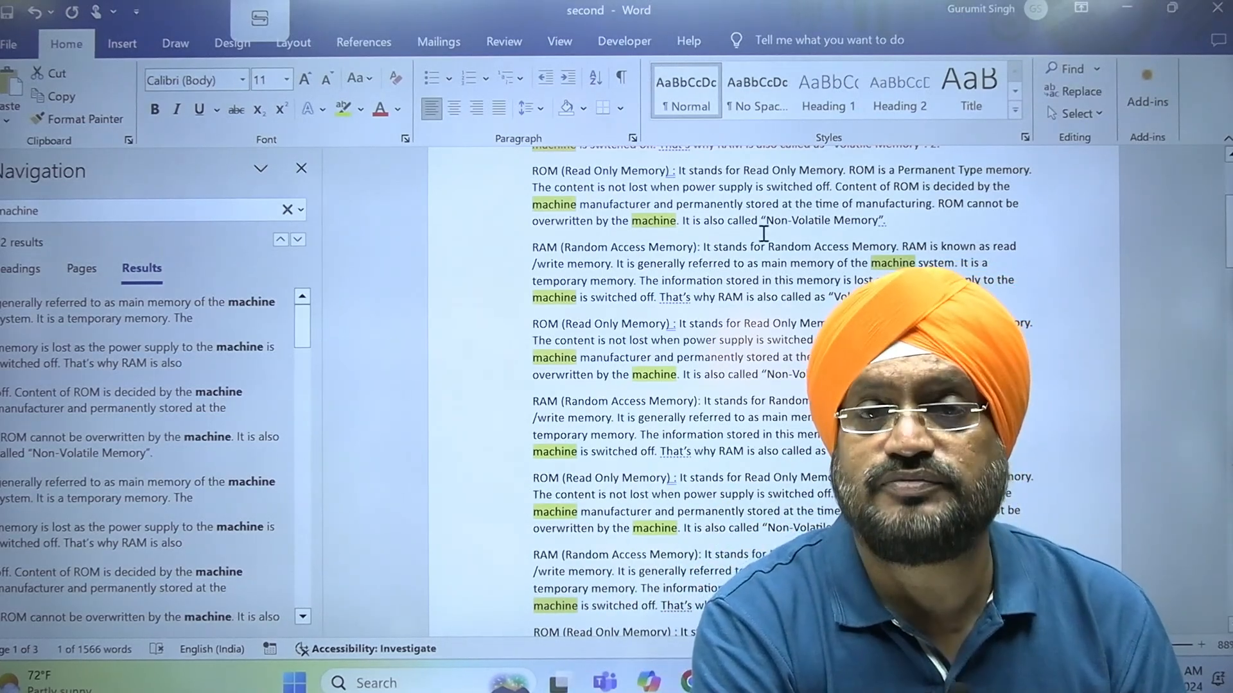
key(Escape)
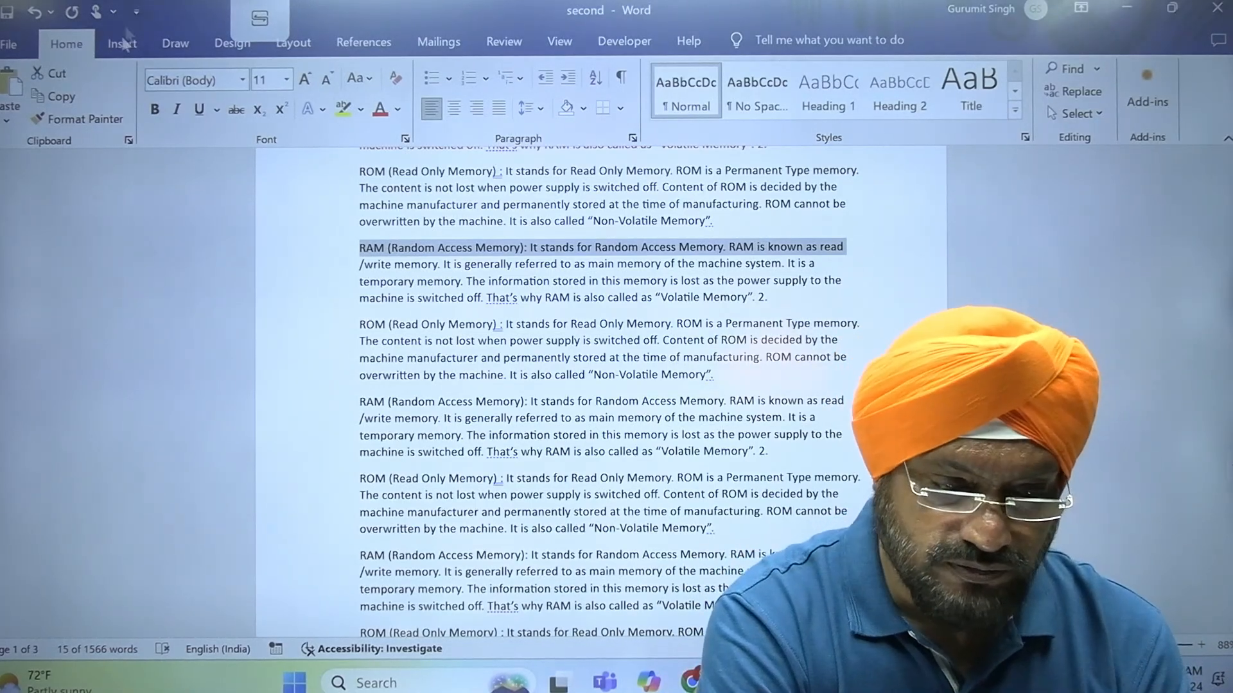
Replace all occurrences of "machine" with "COMPUTER" throughout the second document, continuing from the beginning, and spot-check the replaced words
click(1069, 91)
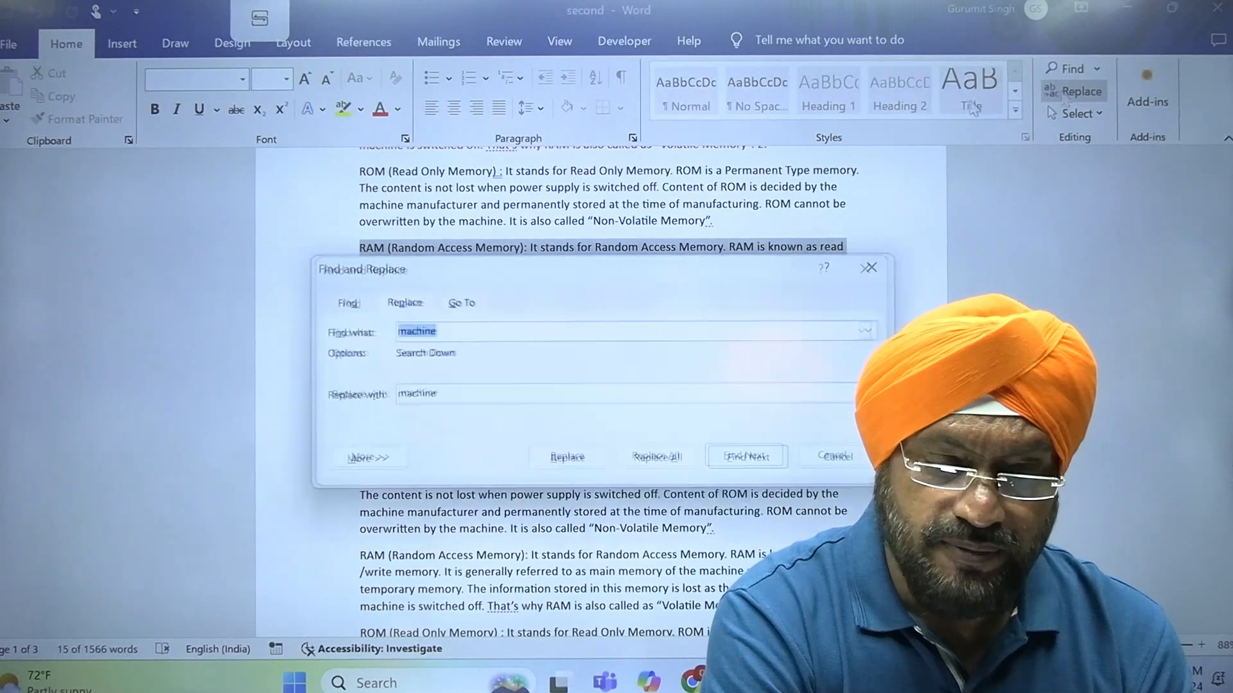
click(490, 394)
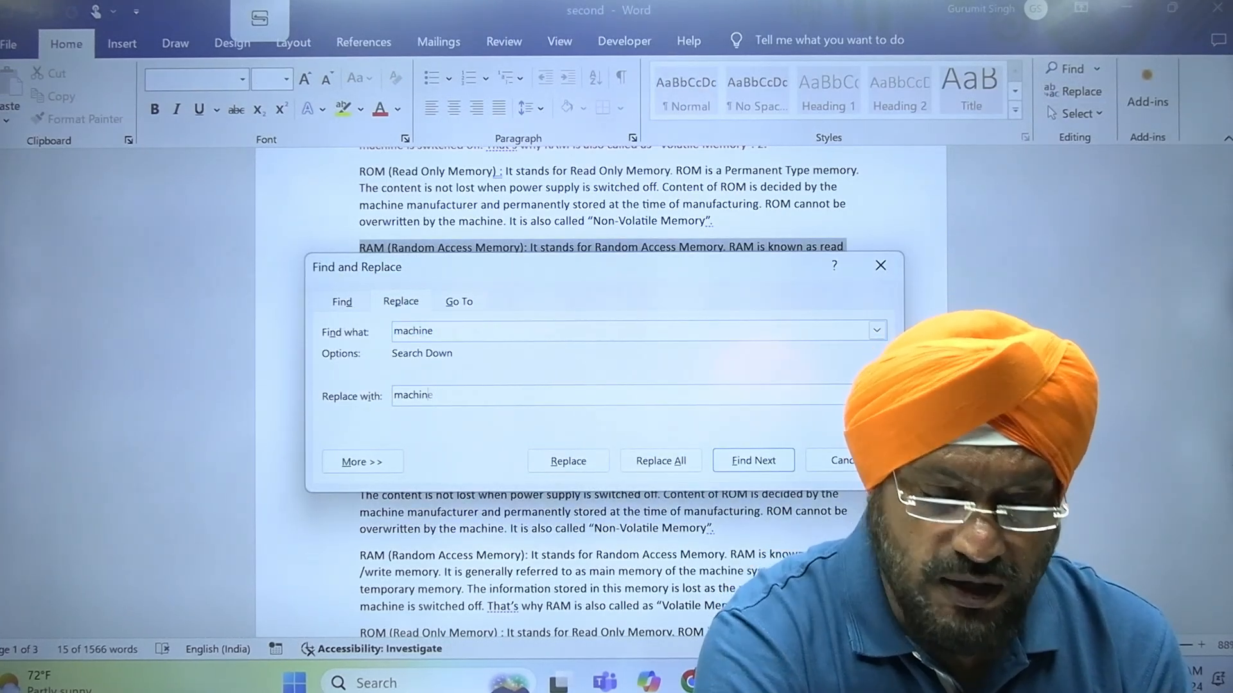
key(BackSpace)
key(BackSpace)
key(BackSpace)
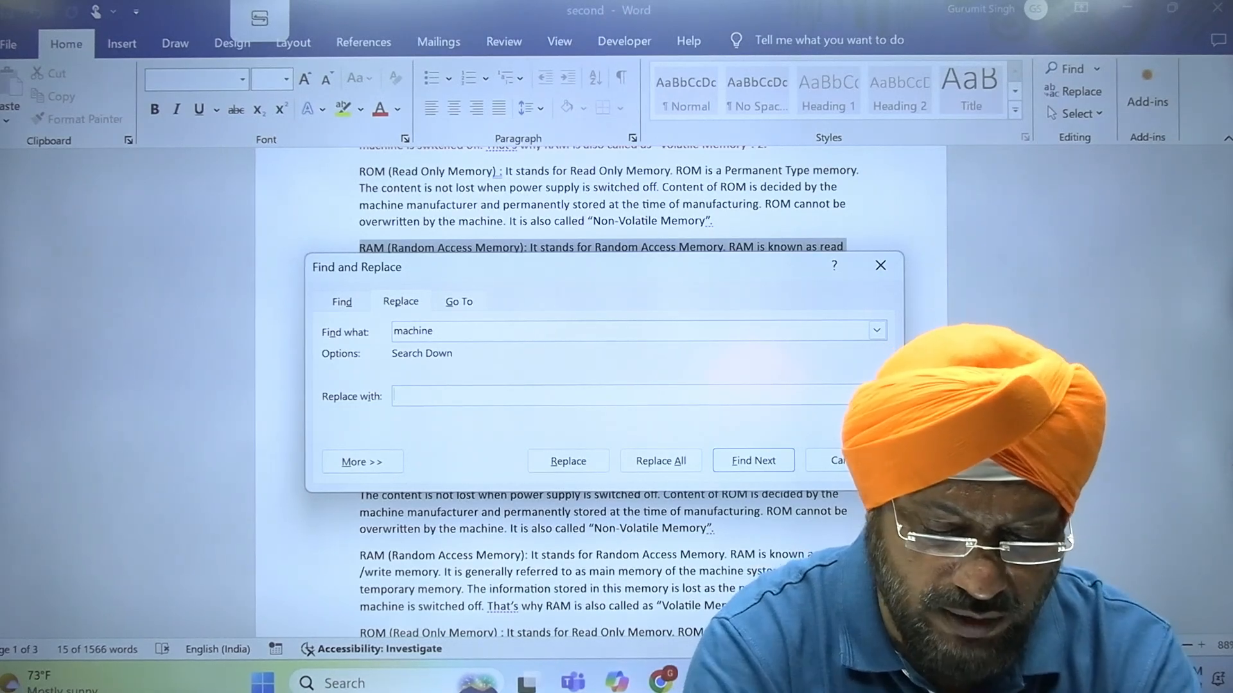
text(COMPUTER)
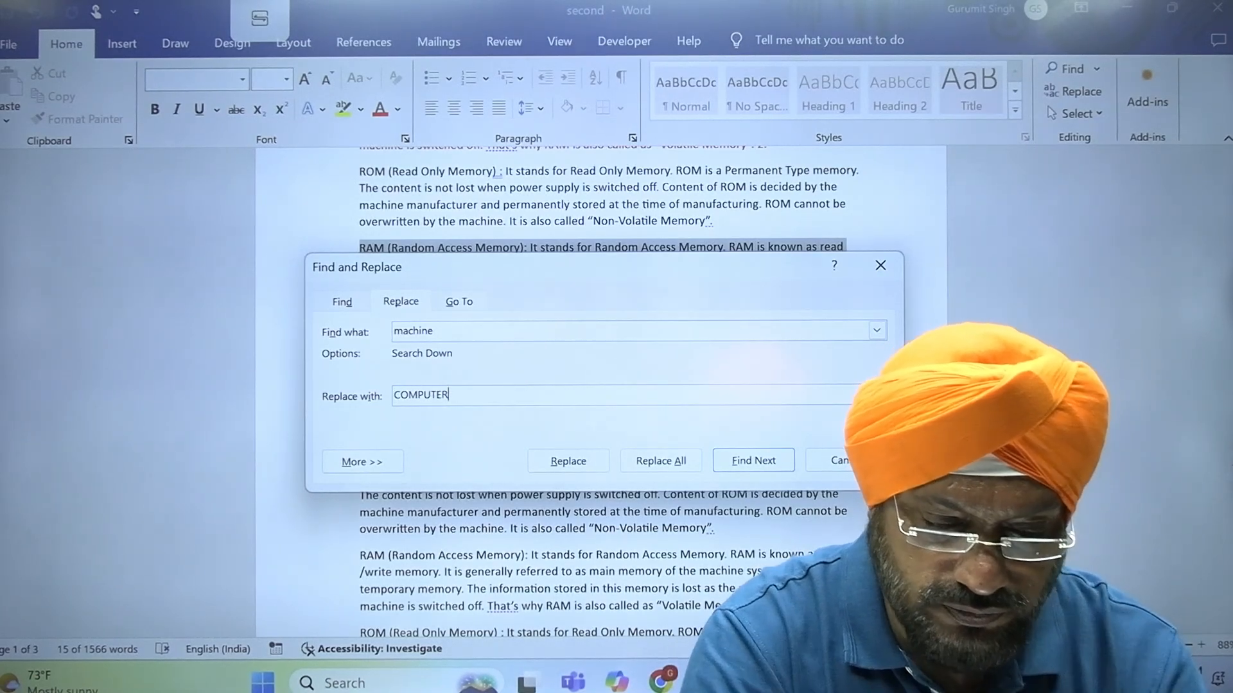
click(669, 461)
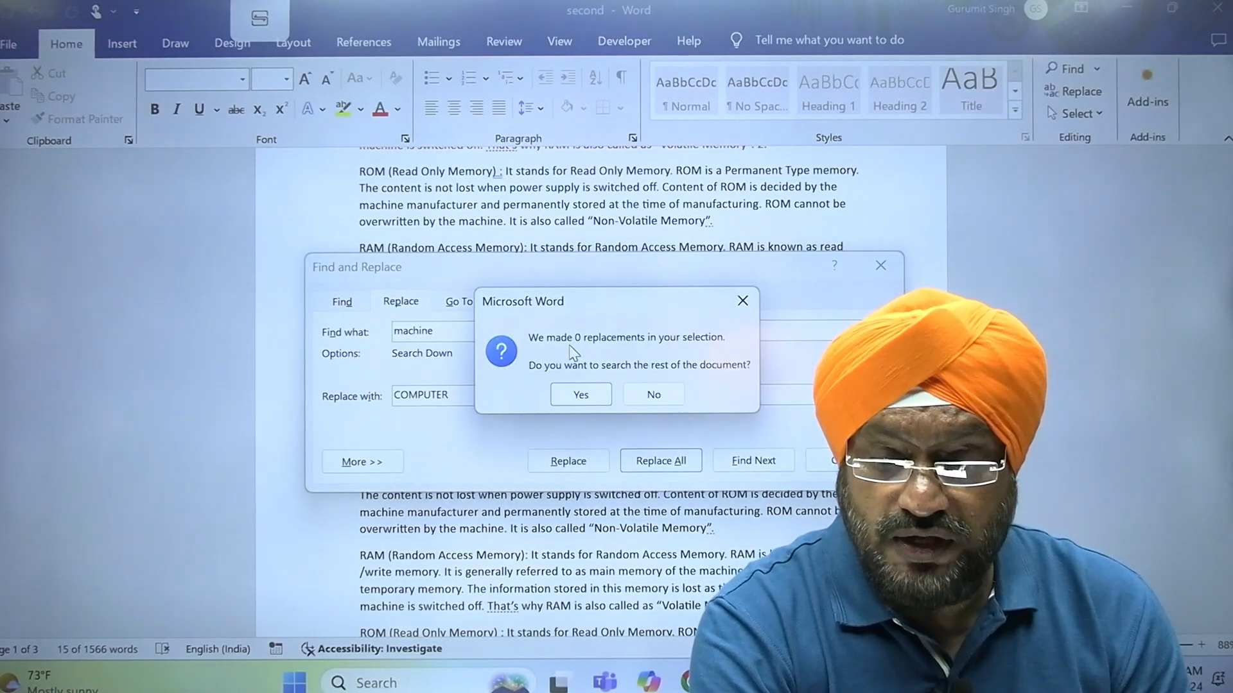
click(581, 395)
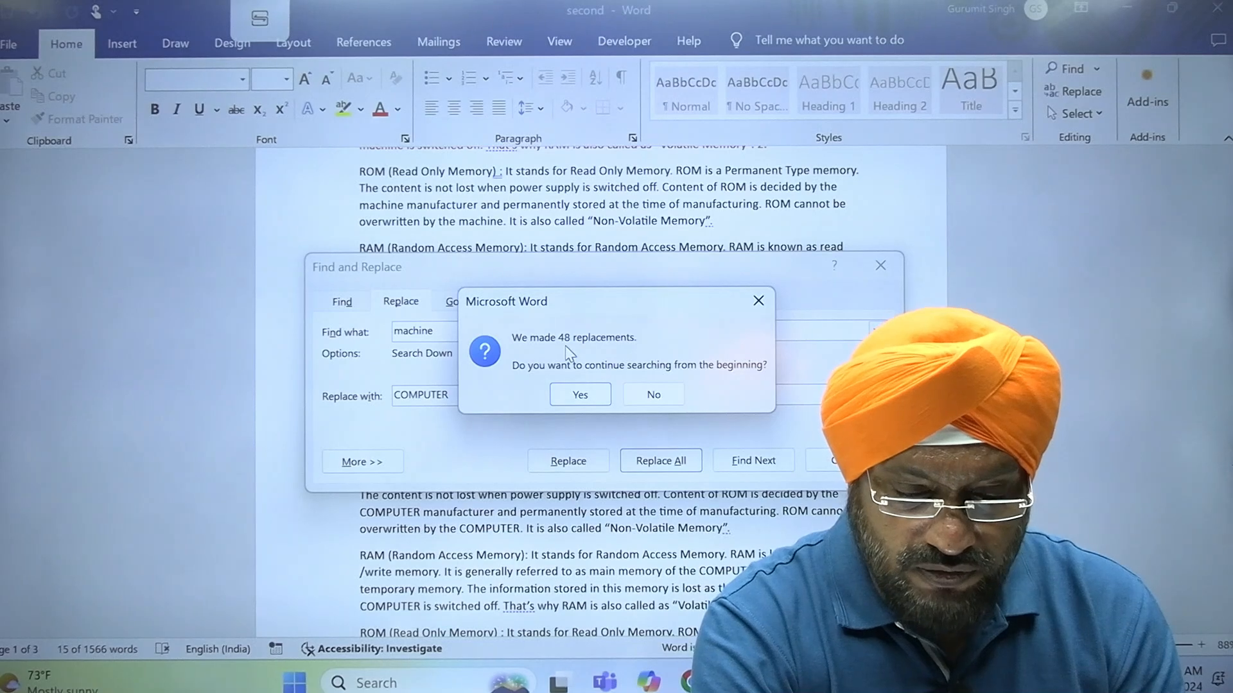
click(581, 395)
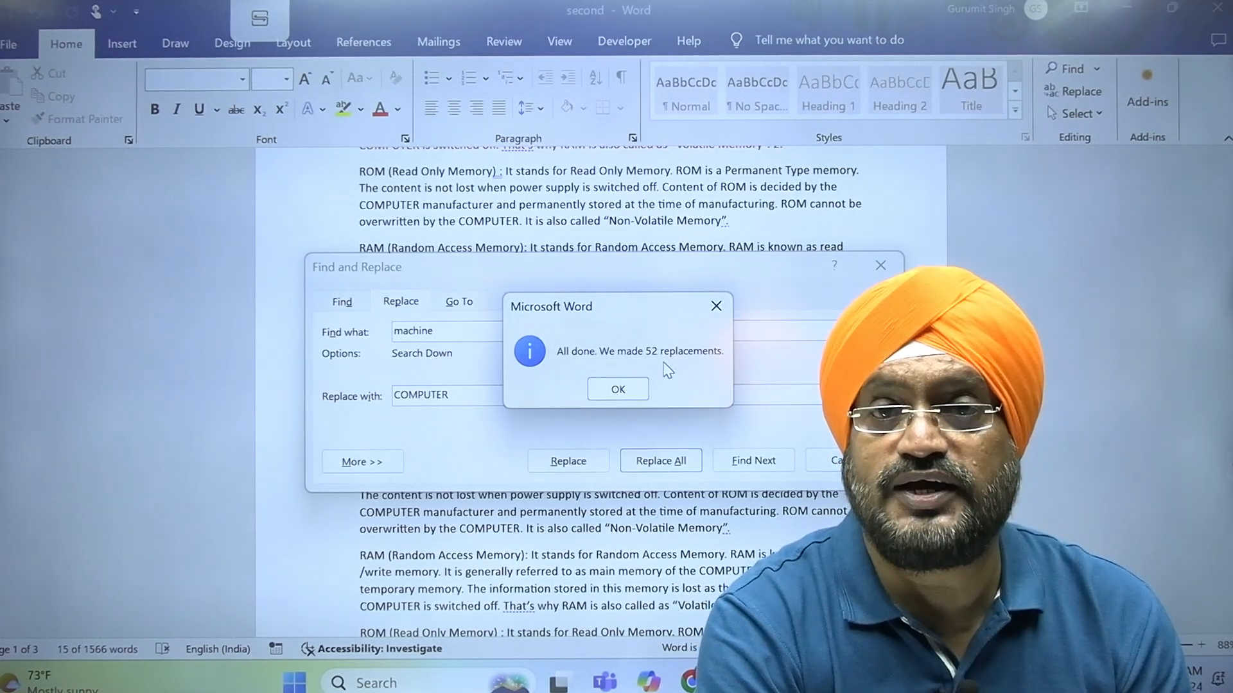
click(619, 391)
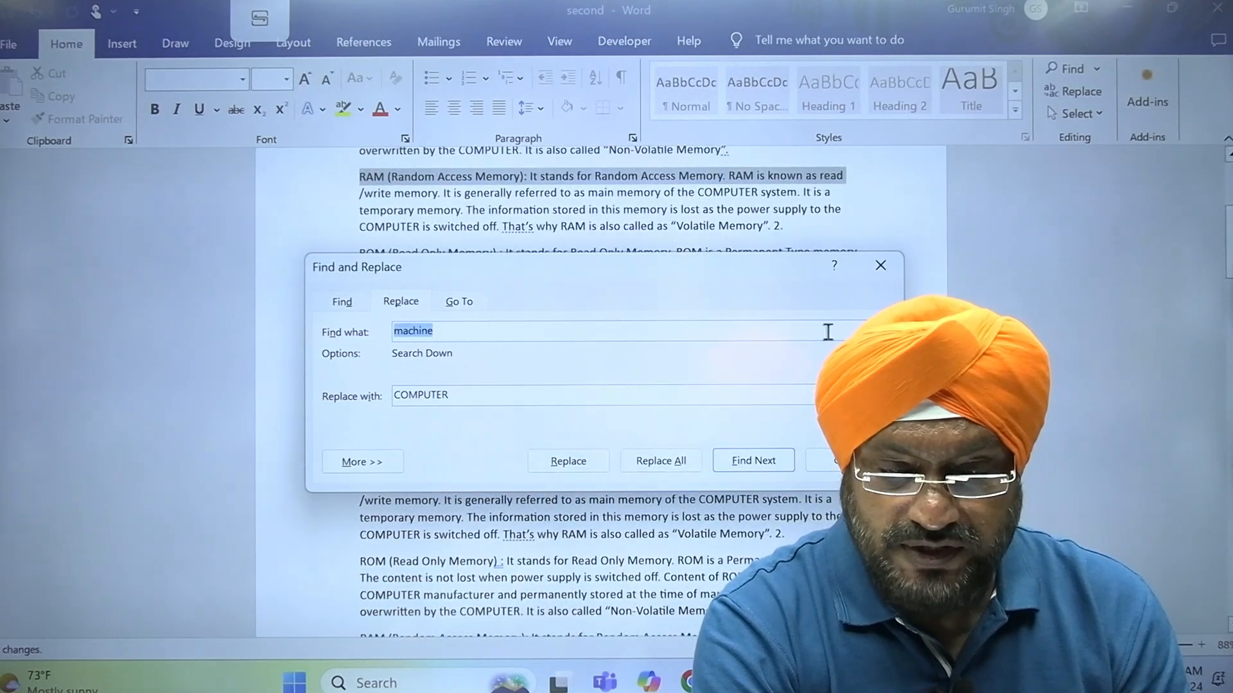
click(880, 266)
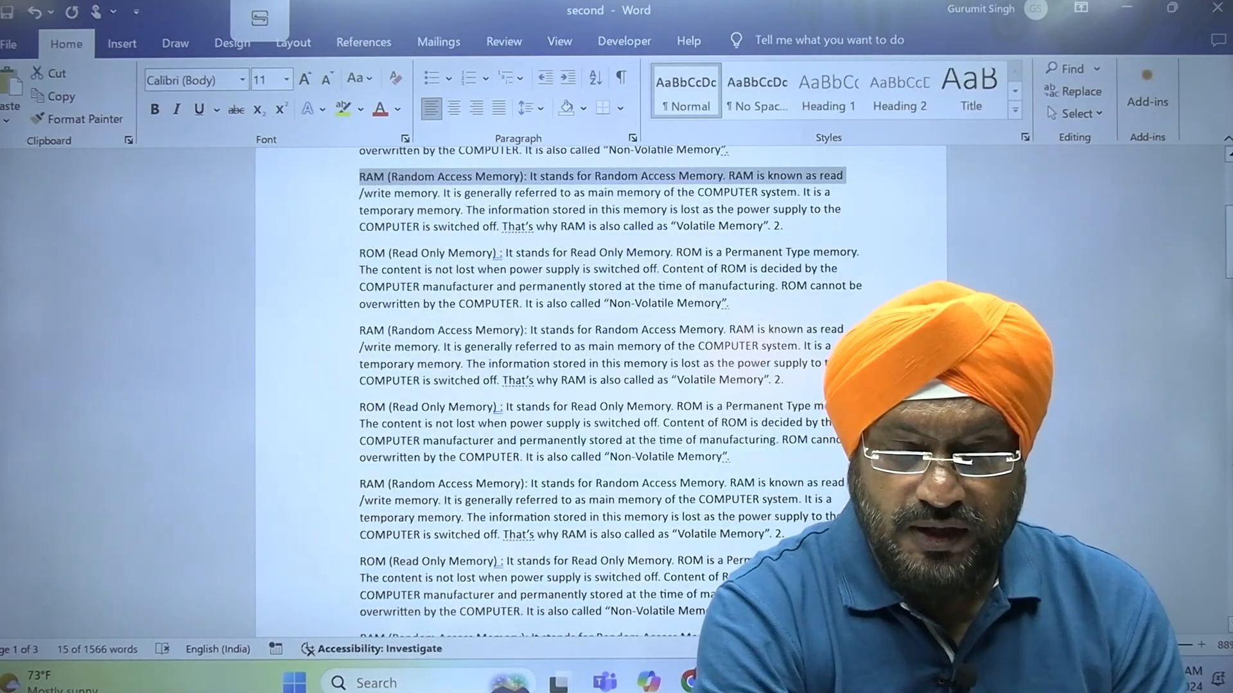
double_click(719, 504)
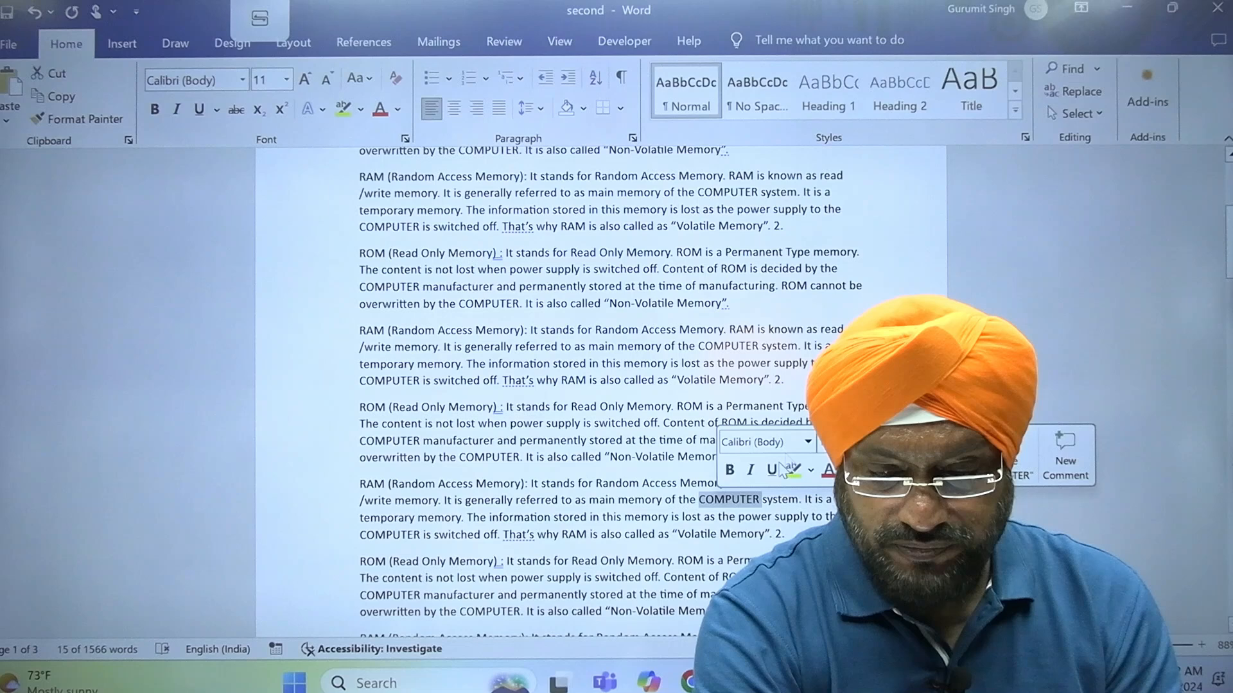
double_click(732, 346)
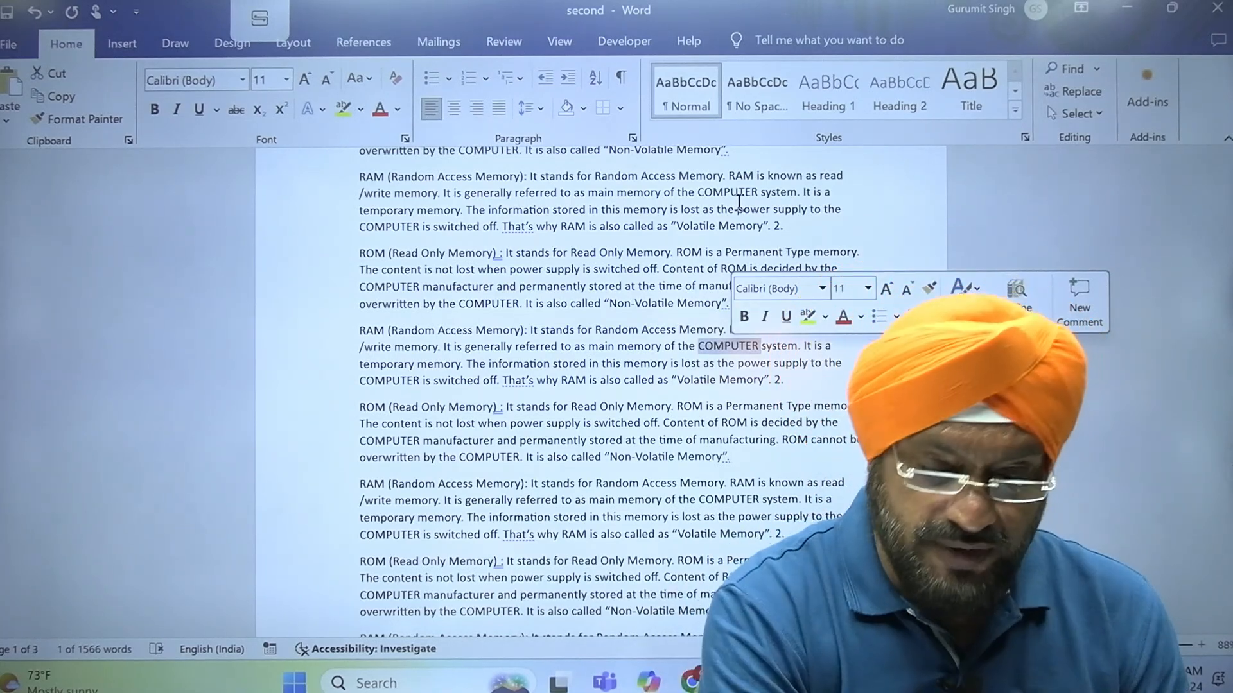
Consult the handwritten list of Word topics in 23-10-23.pdf for the next feature and return to the second document in Word
mouse_move(778, 682)
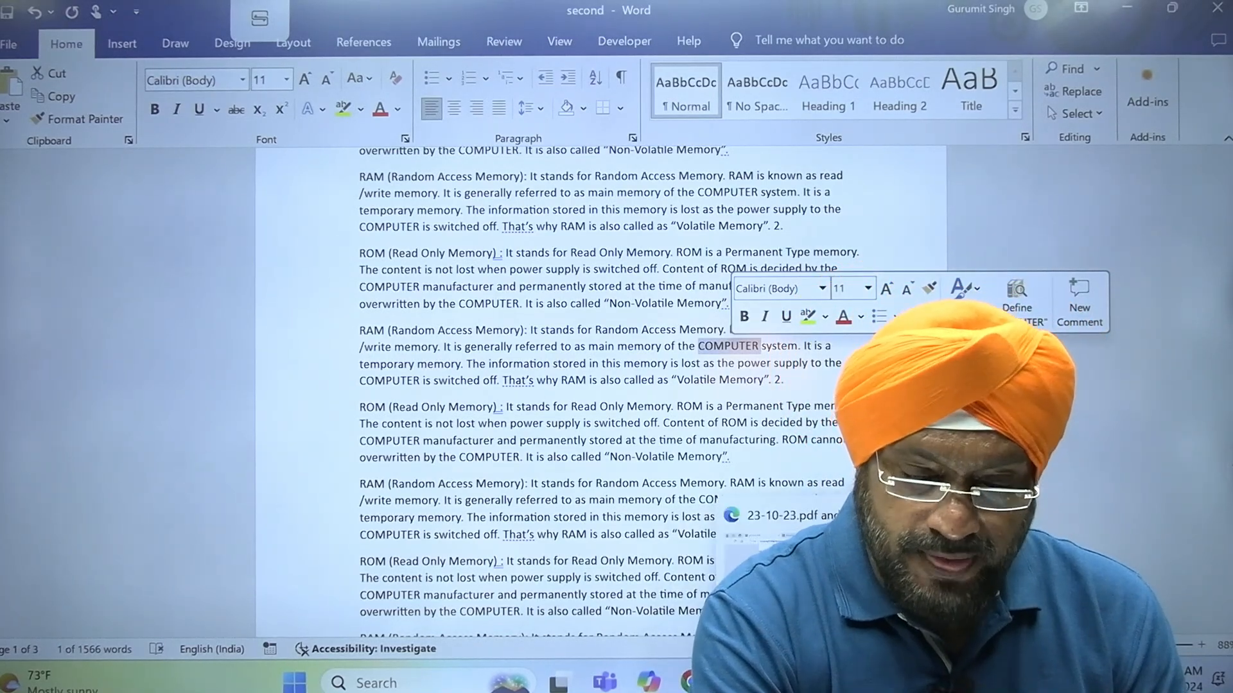
click(790, 559)
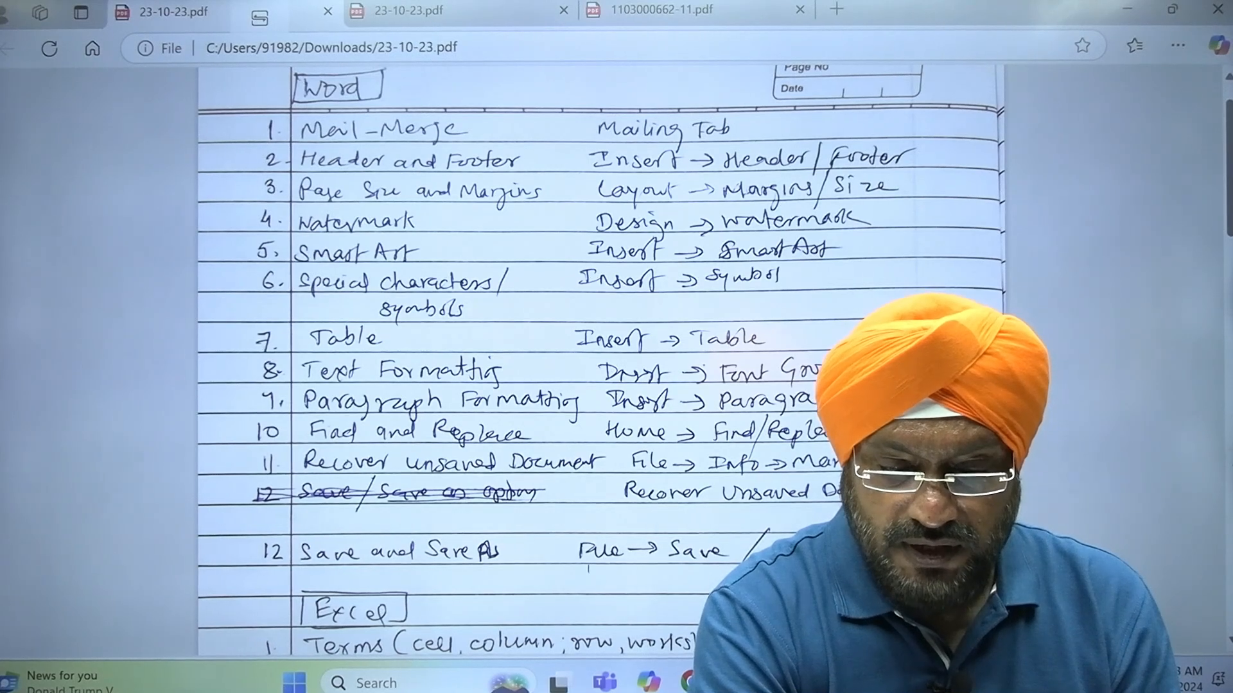
click(867, 682)
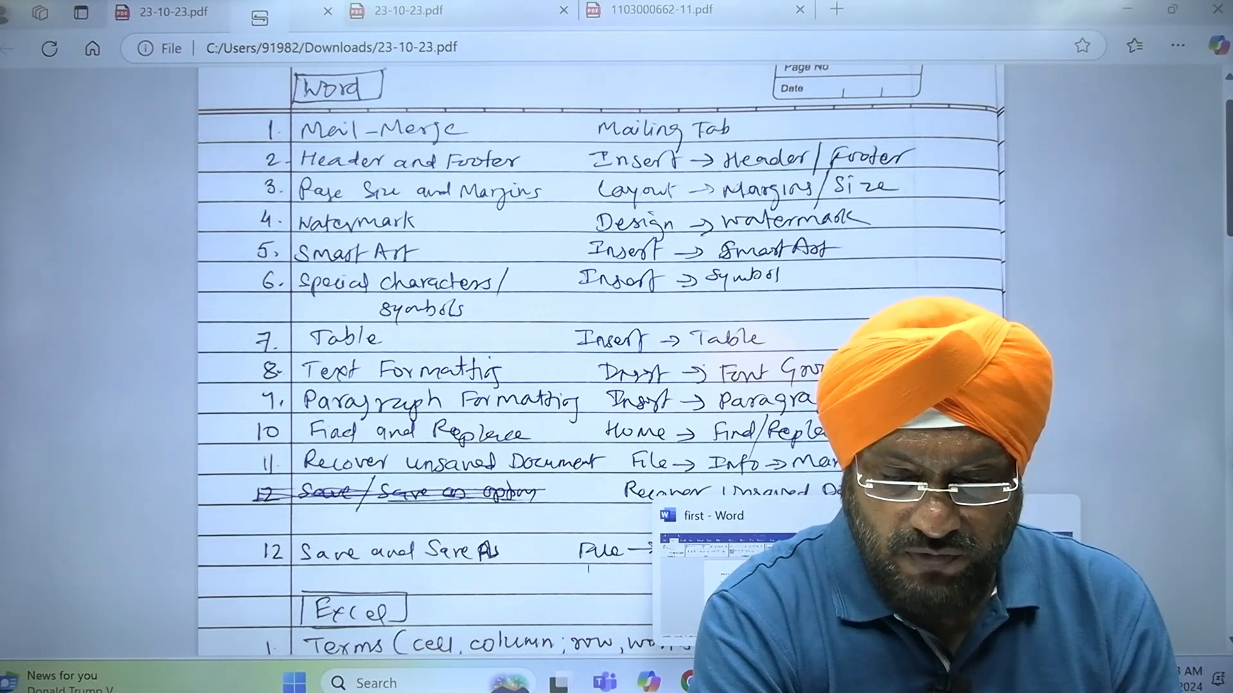
click(974, 585)
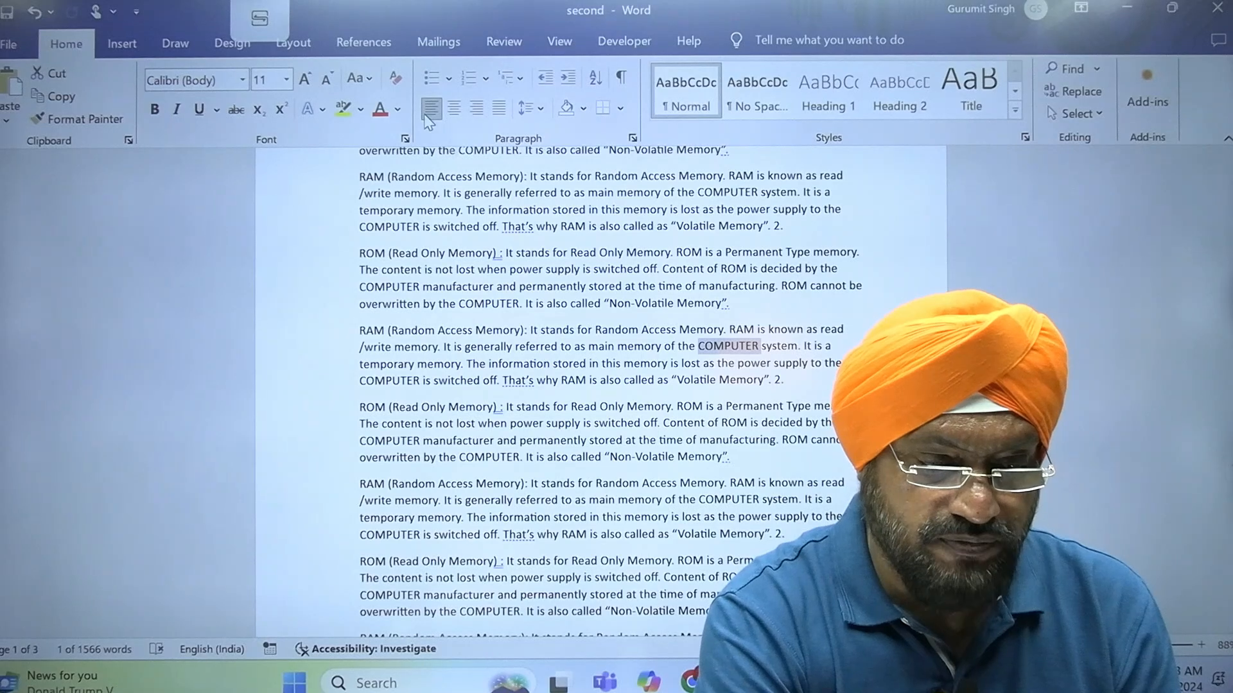
Compare the Insert and Home commands for the paragraph formatting tools, recheck the topic list in 23-10-23.pdf and return to the second document
click(121, 44)
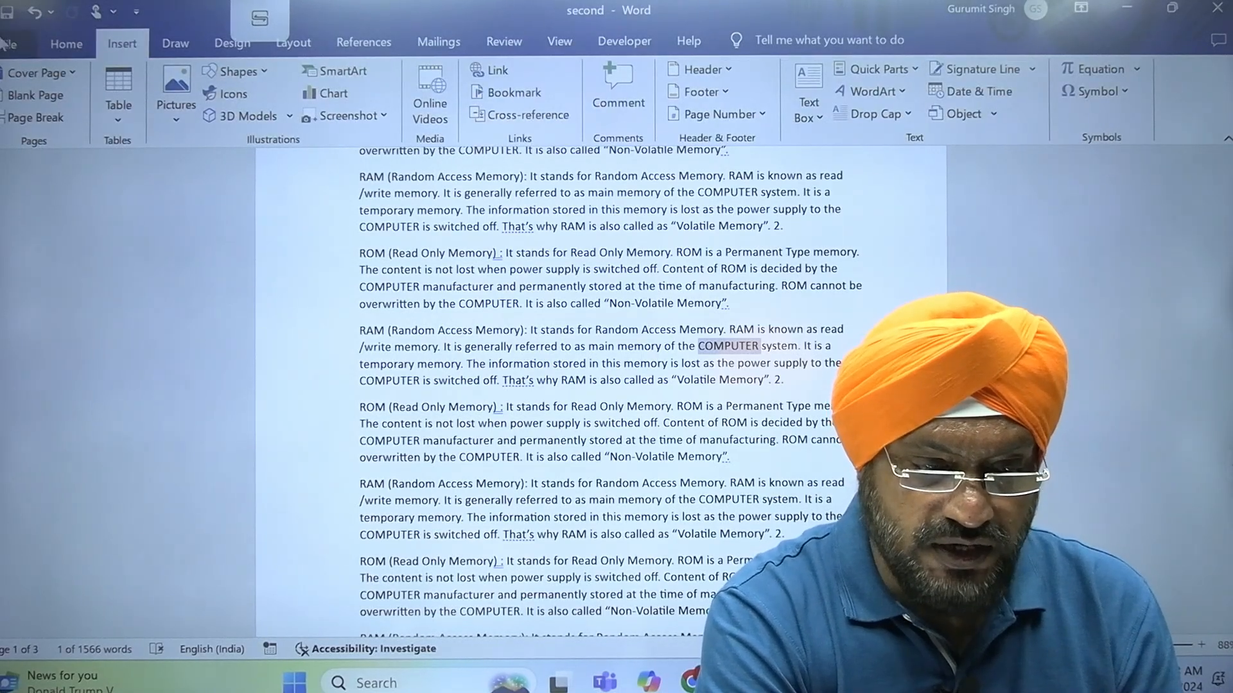
click(54, 47)
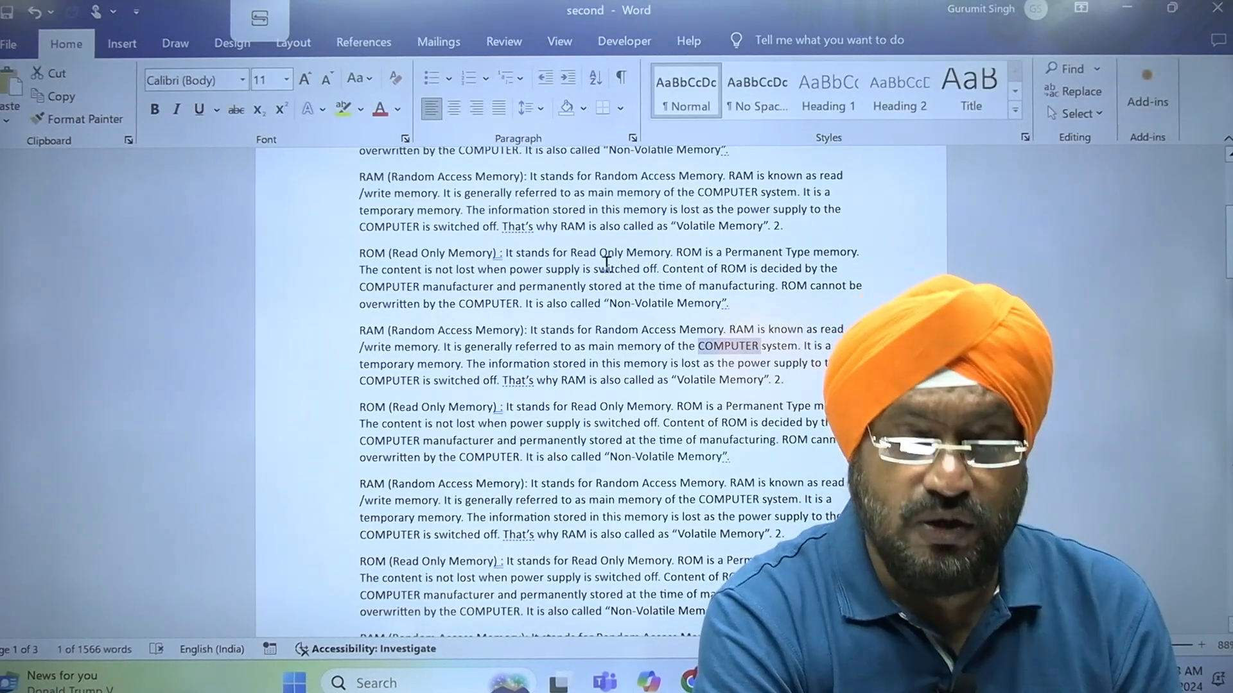
mouse_move(867, 681)
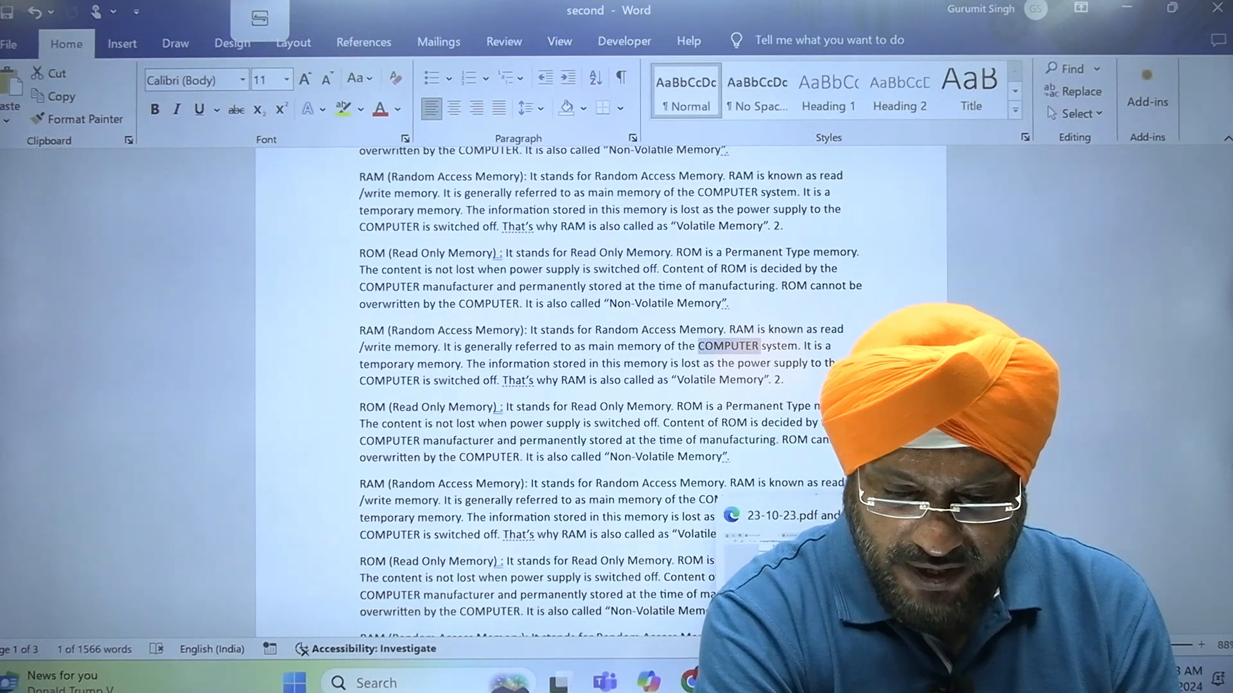
click(809, 588)
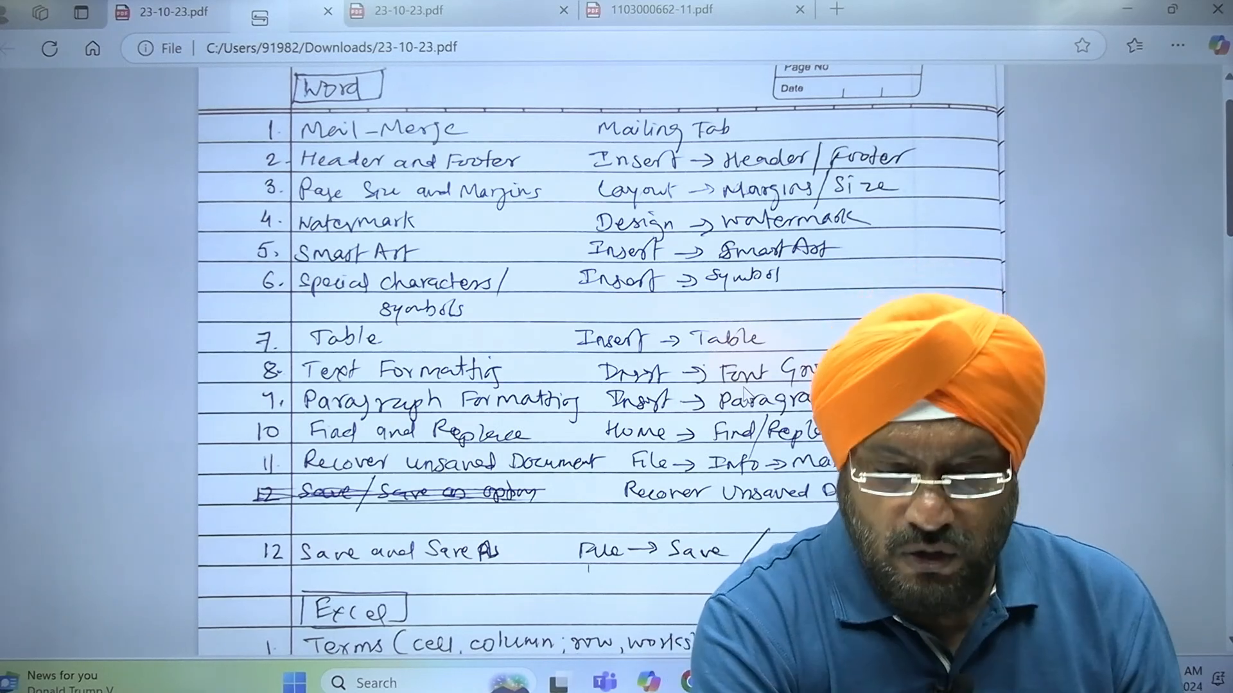
mouse_move(867, 682)
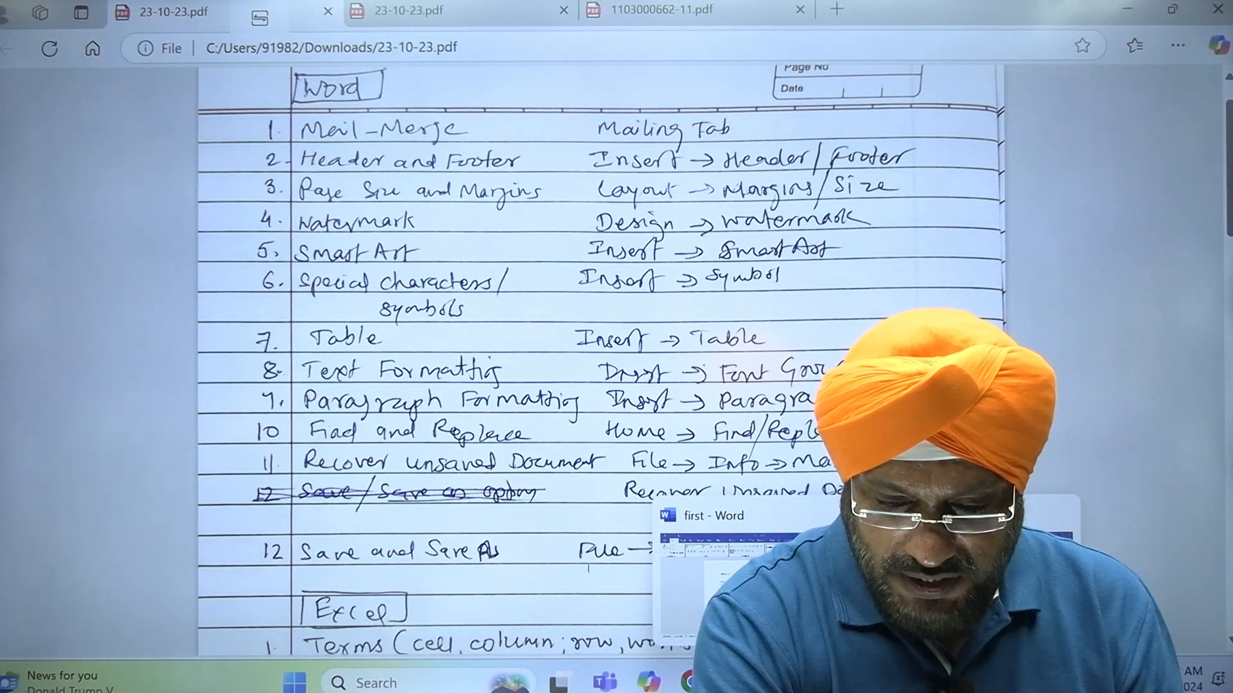
click(970, 584)
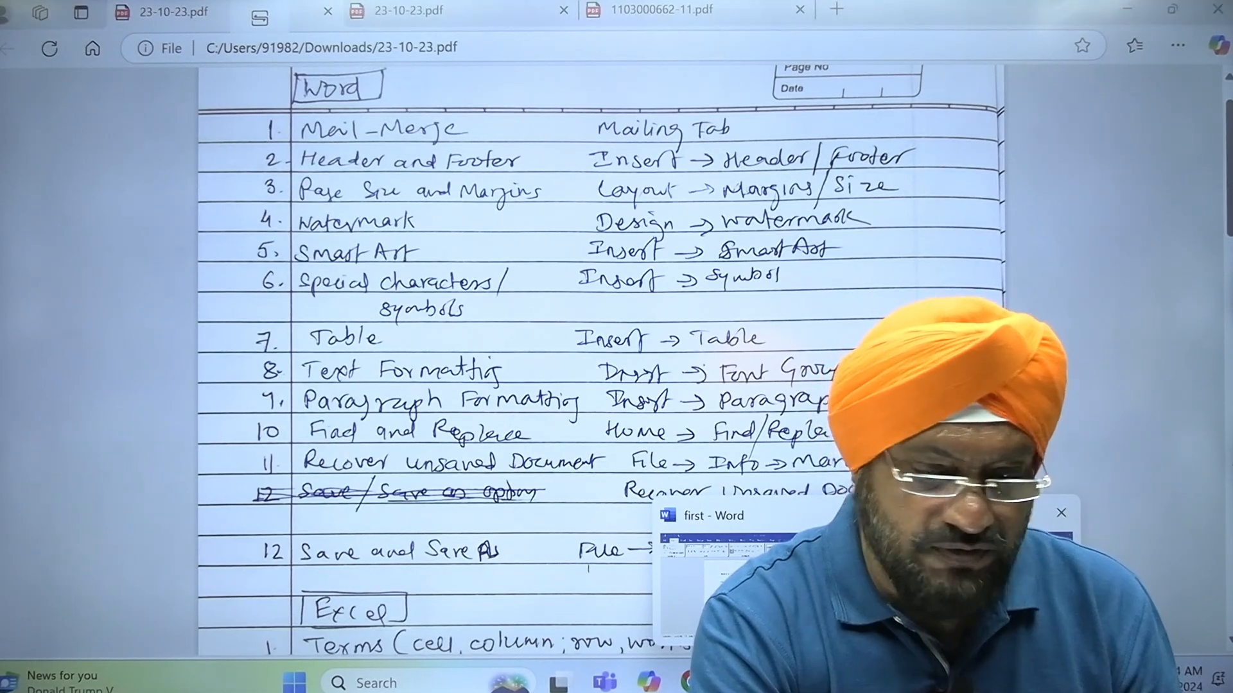
Try centre and right alignment on one RAM paragraph and the ROM paragraph below it, and restore their left alignment
drag(307, 344, 311, 466)
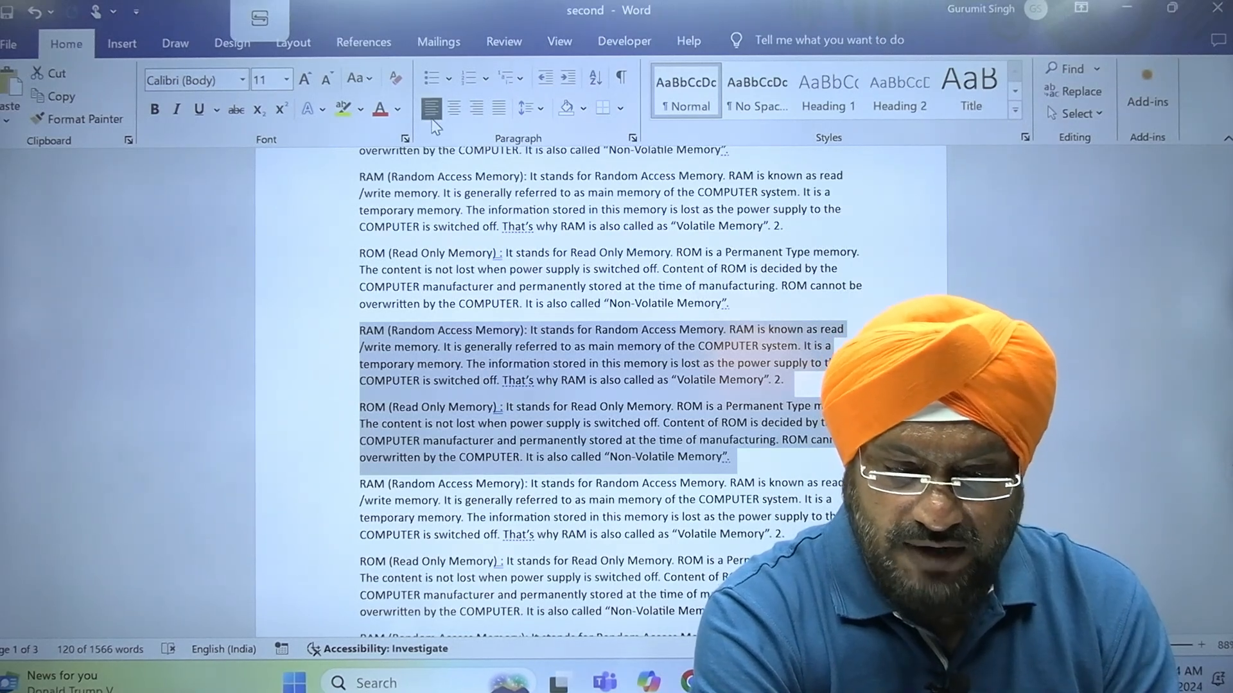
click(457, 120)
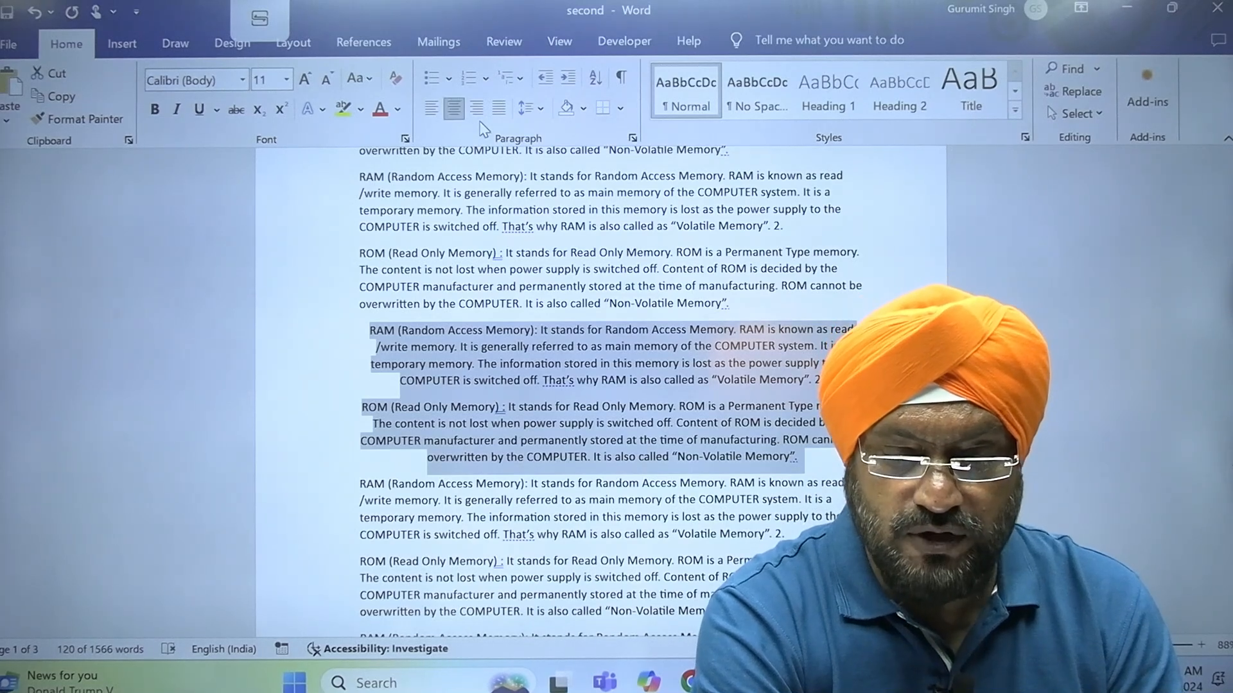
click(478, 118)
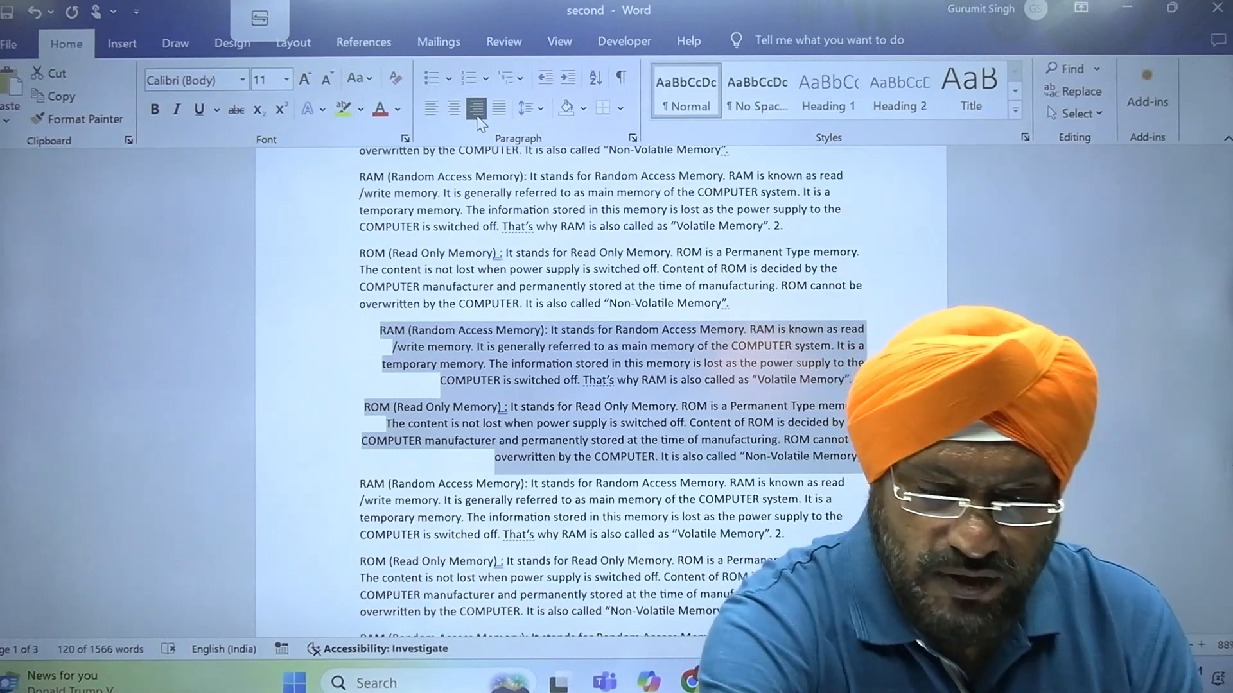
scroll(578, 385, down, 3)
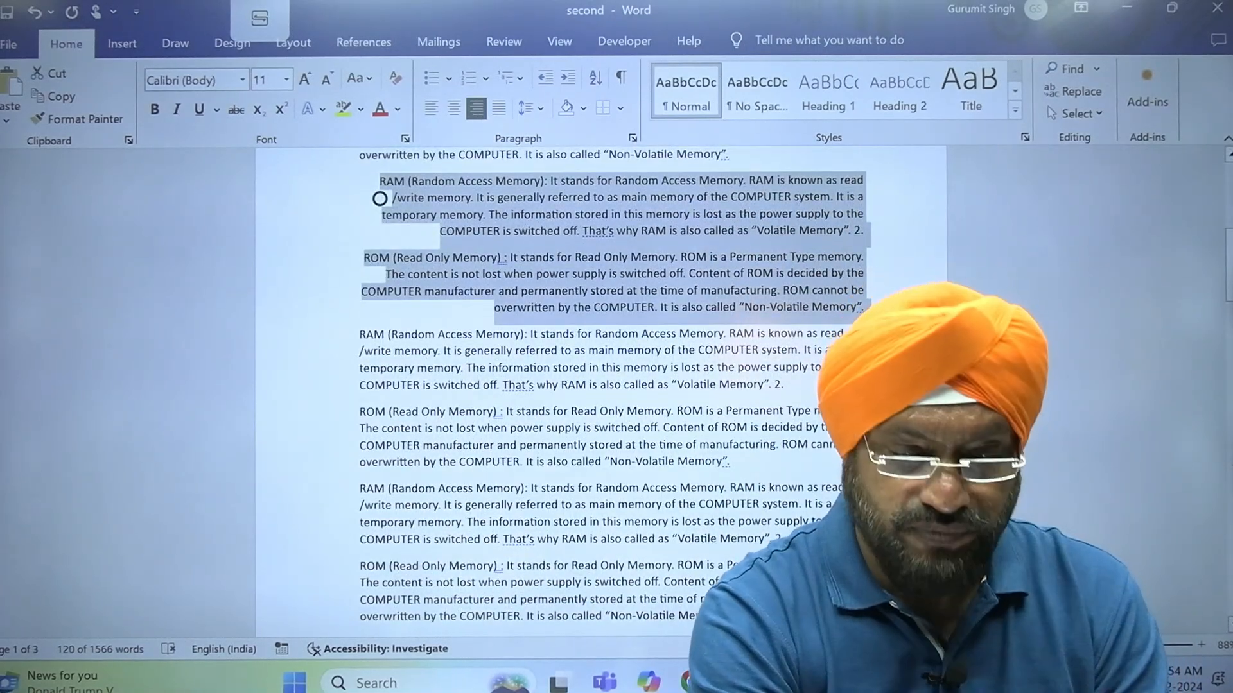
click(434, 110)
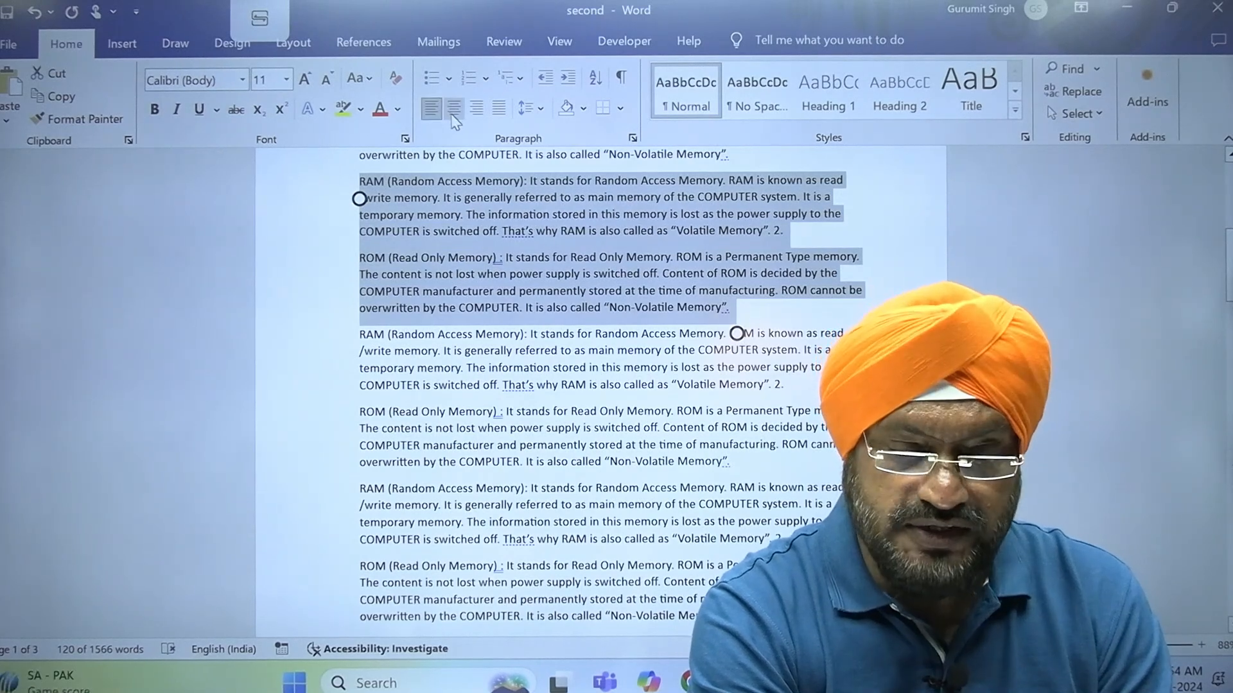
Cycle the selected RAM and ROM paragraphs through centre, right and back to left alignment once more
click(453, 110)
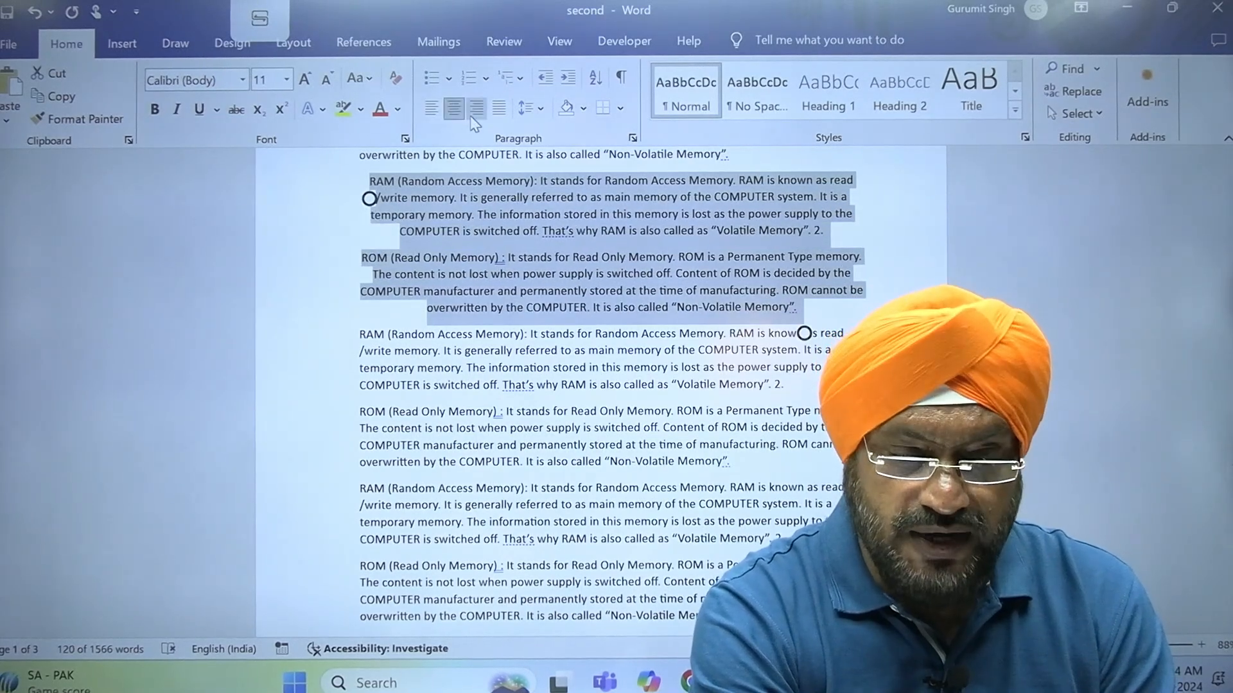
click(475, 110)
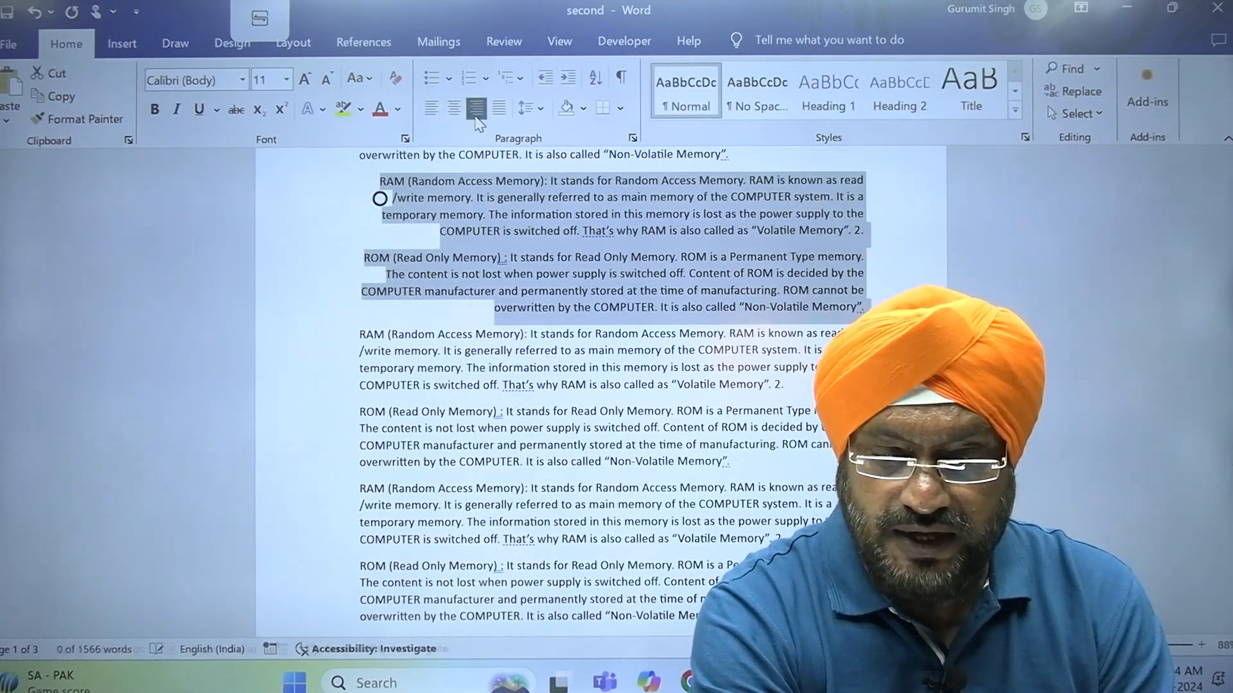
click(432, 109)
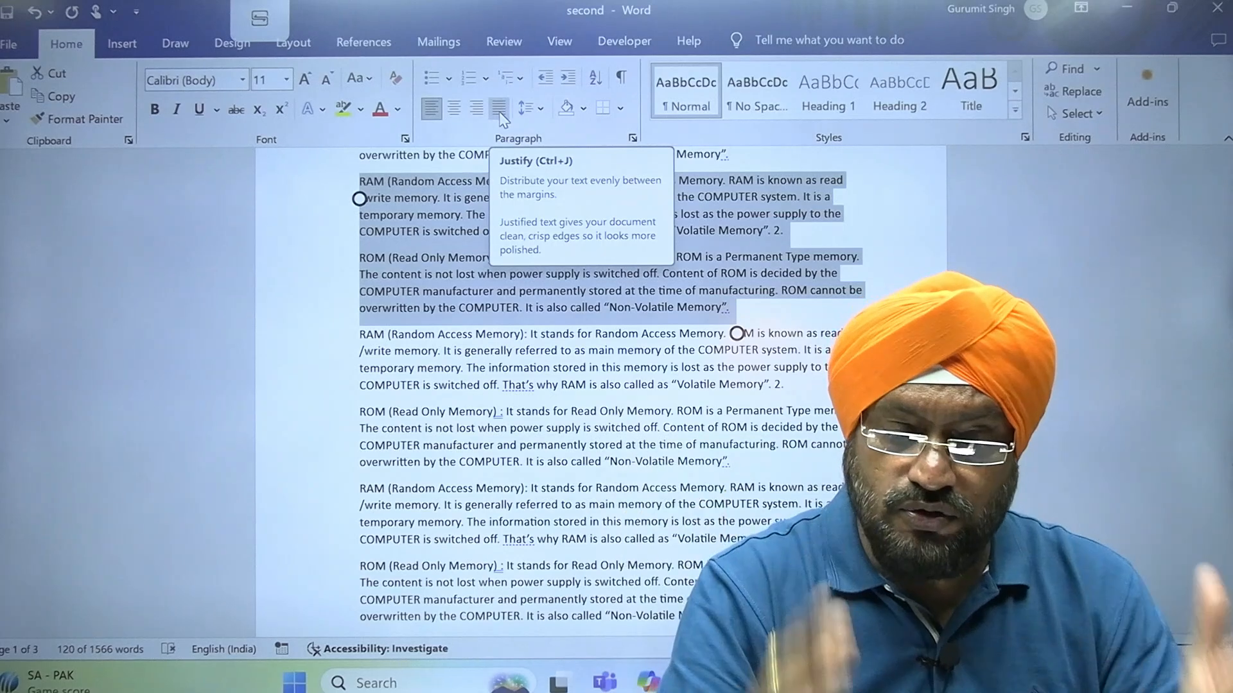
Justify the selected RAM and ROM paragraphs and add space before each of them
click(499, 110)
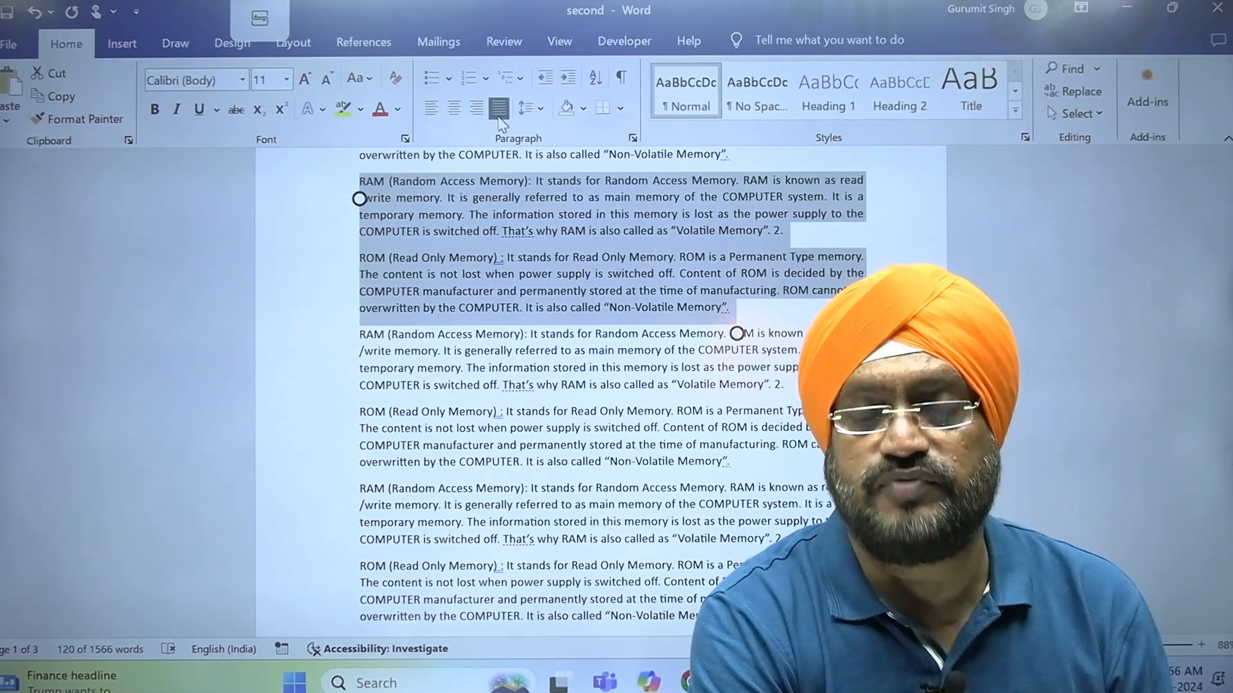
click(538, 115)
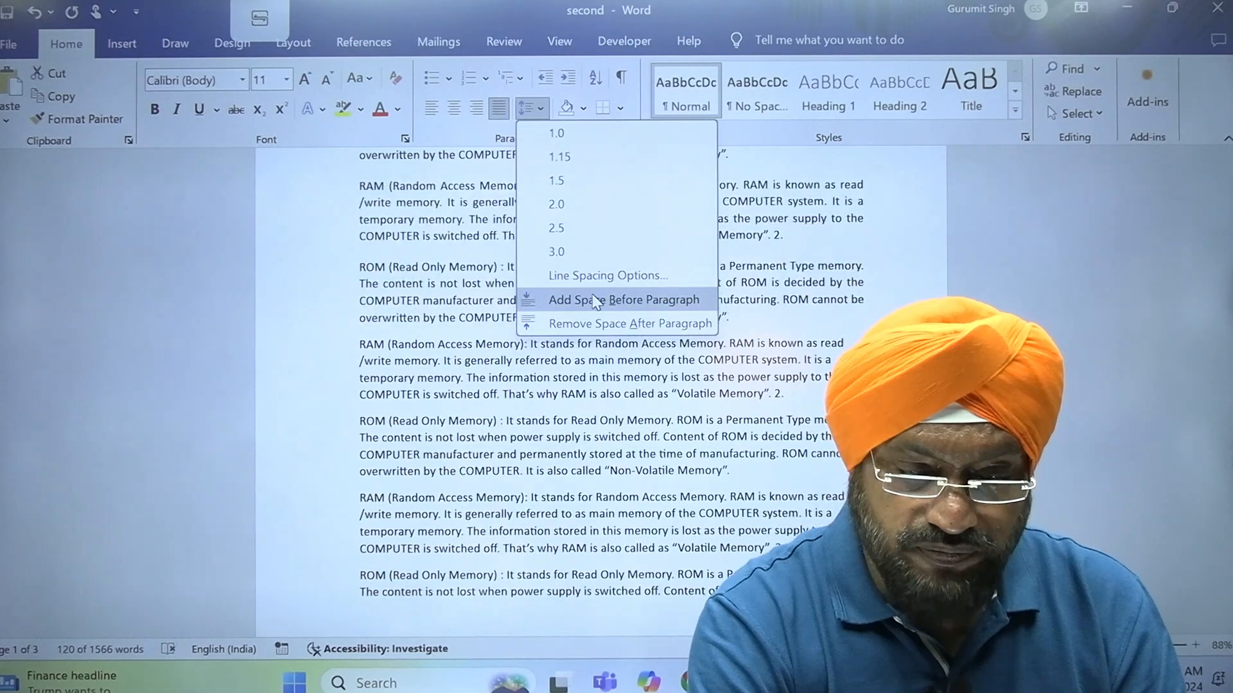
click(597, 300)
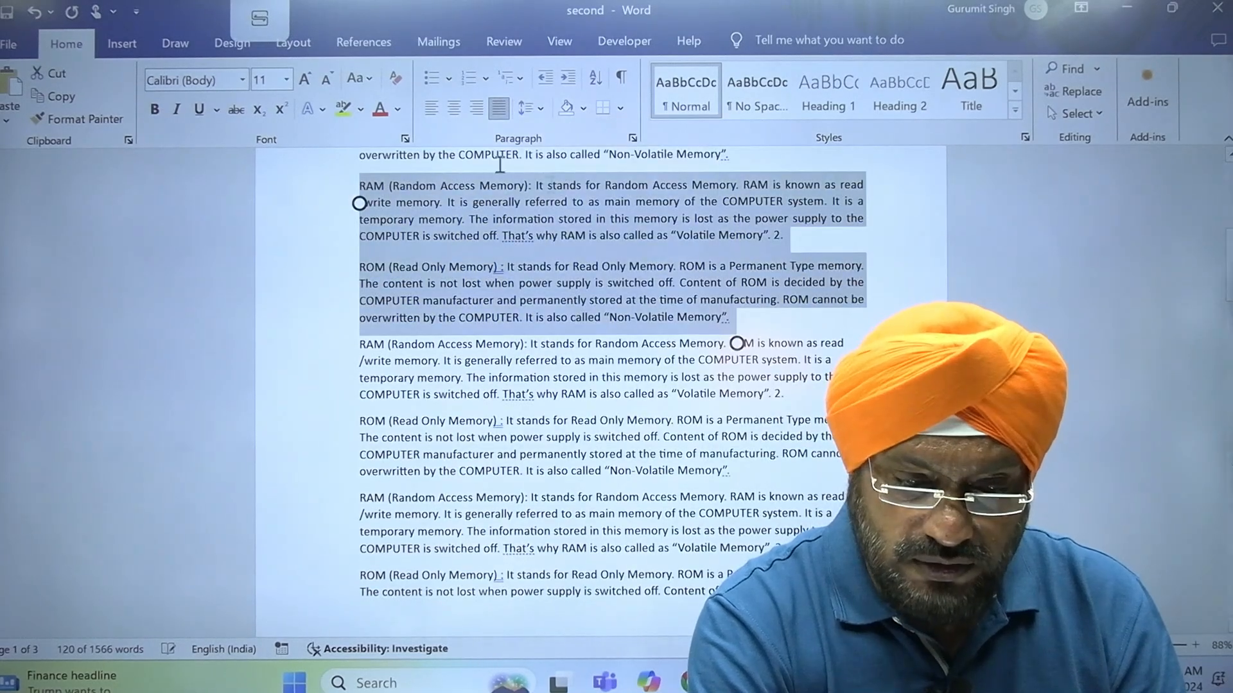
Try a bulleted and a numbered list on the two selected paragraphs, view the available number formats, and remove the numbering
click(432, 80)
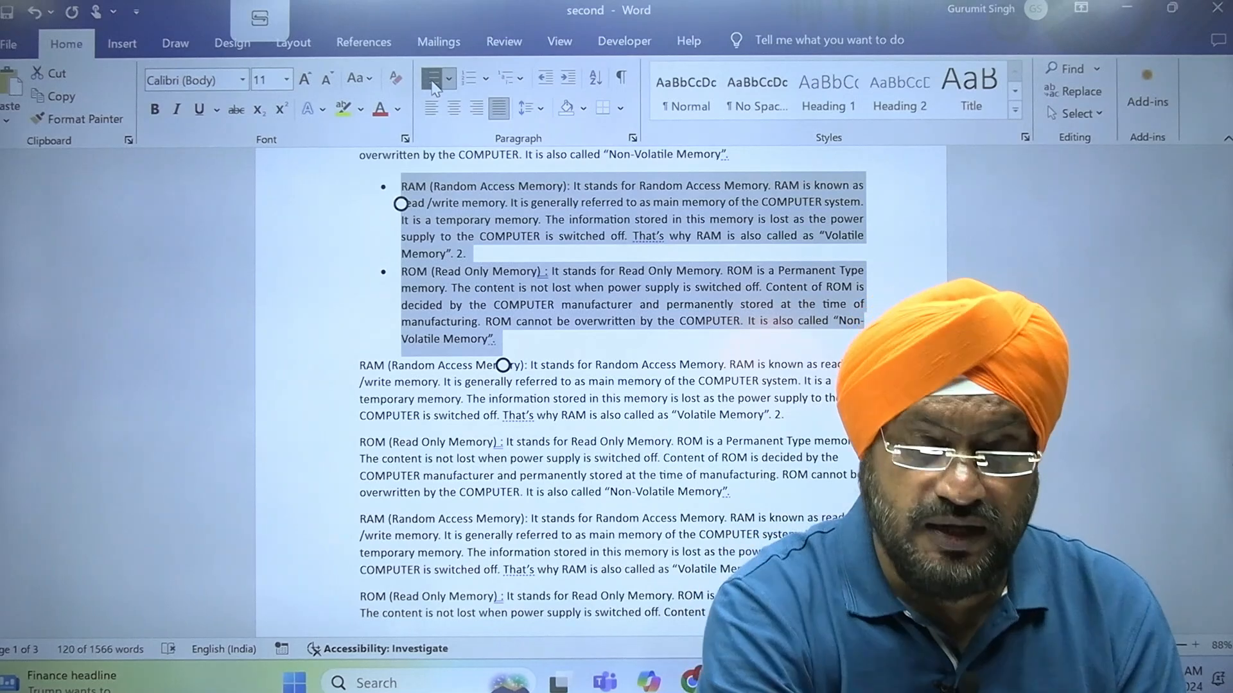
click(469, 80)
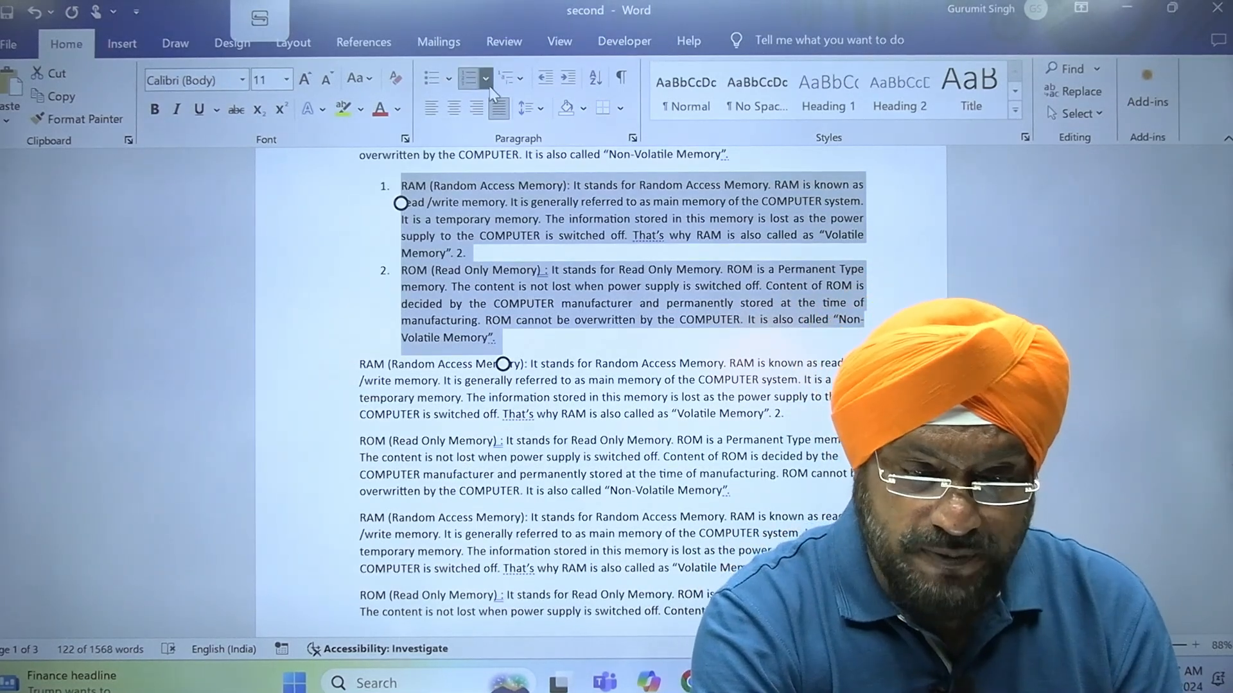
click(489, 86)
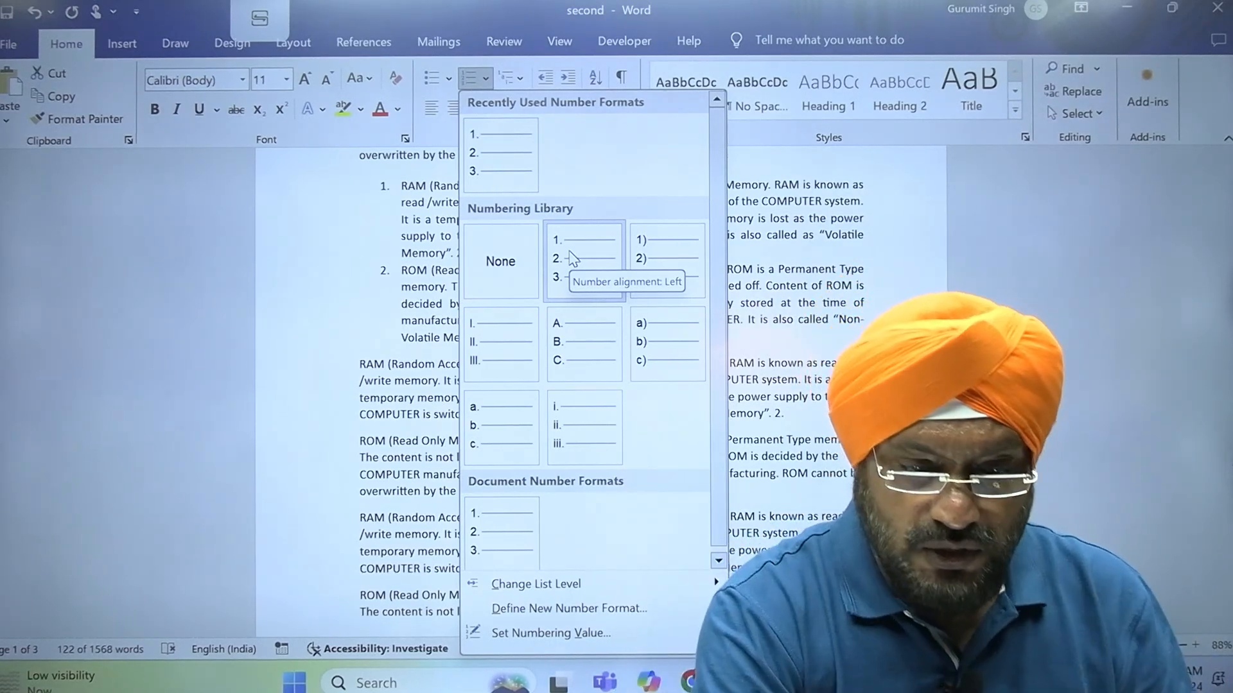
click(677, 135)
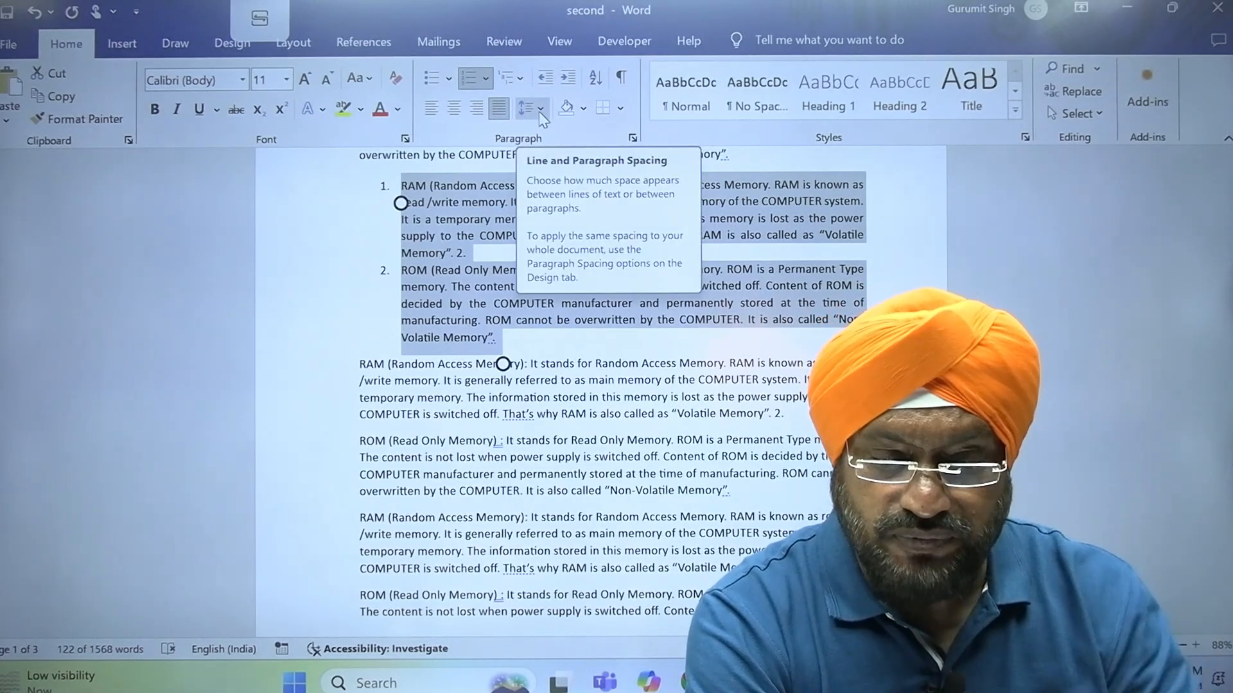
click(473, 81)
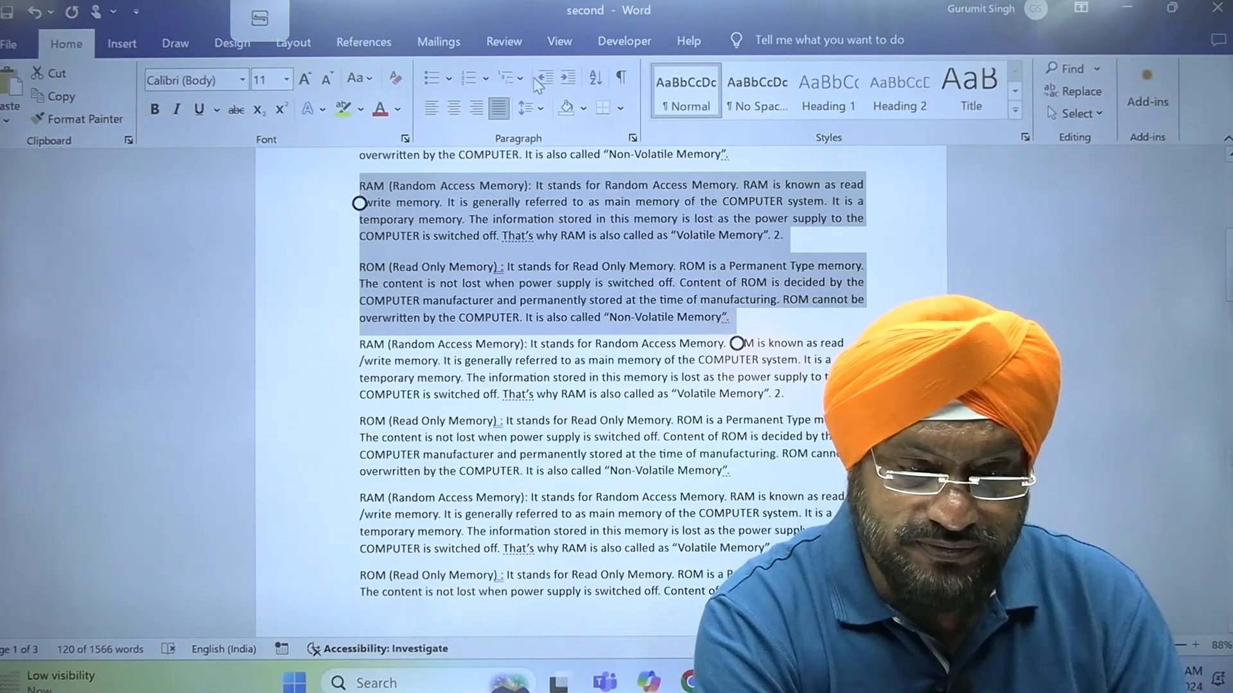
Try one indent level and then bullets on the two selected paragraphs, reverting each to plain justified text
click(568, 80)
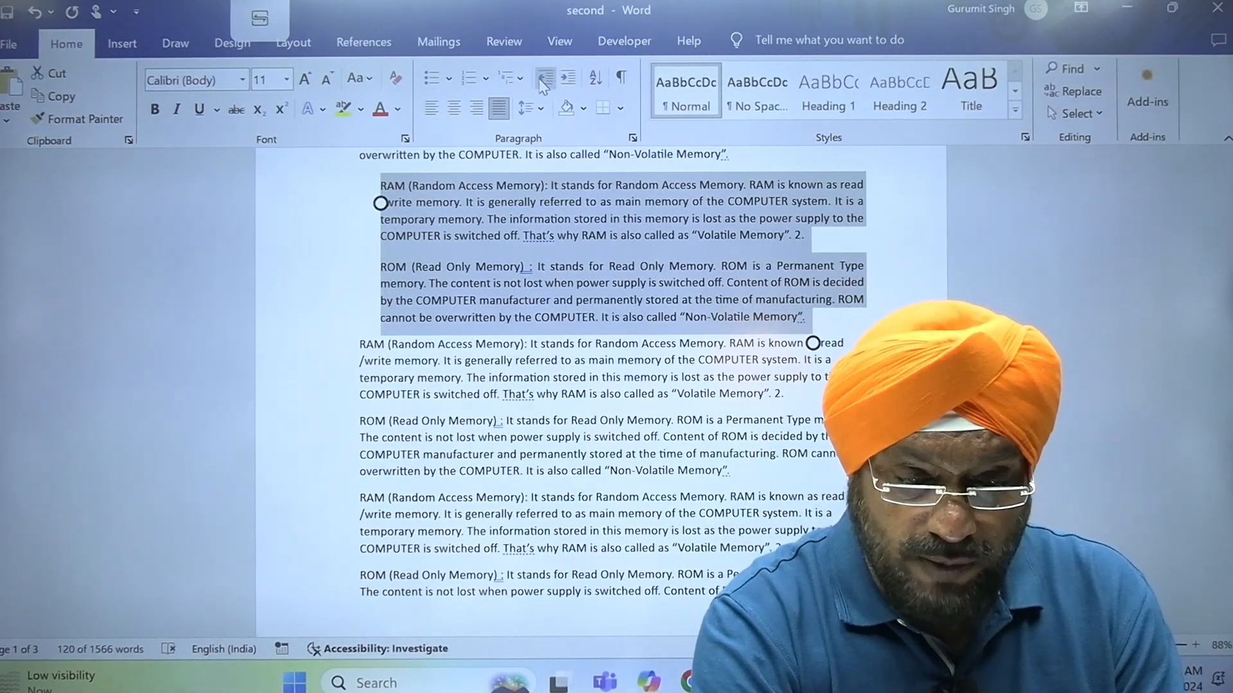
click(544, 79)
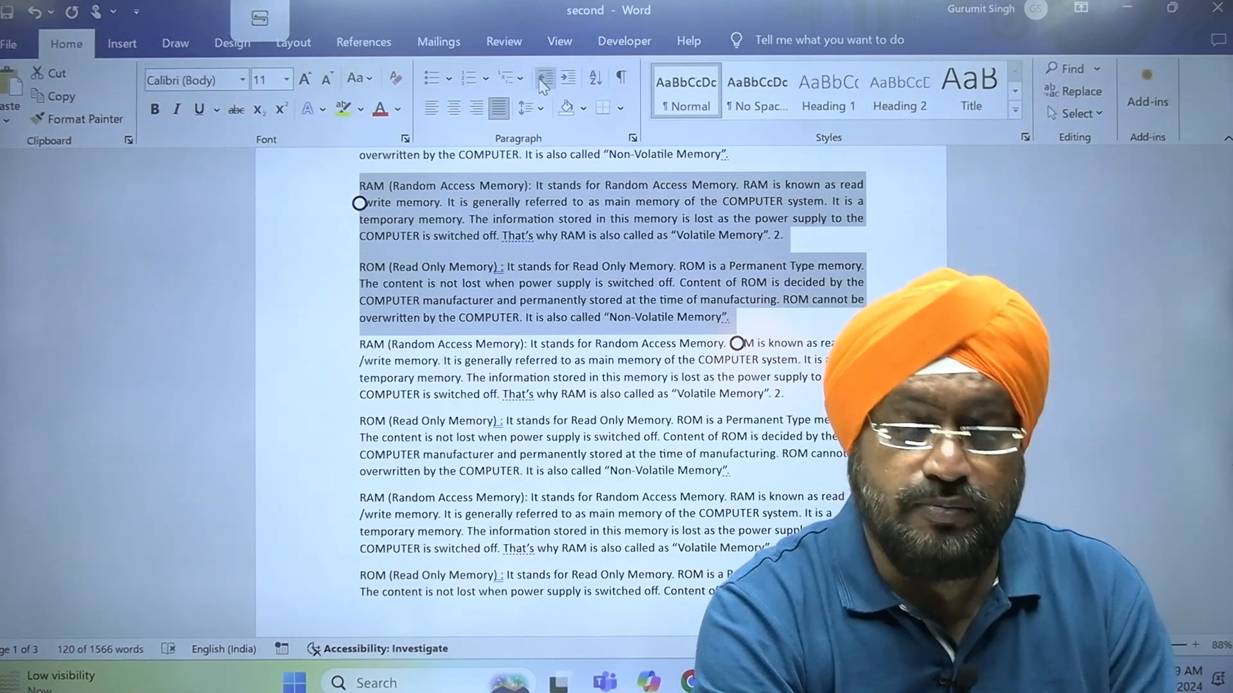
click(432, 80)
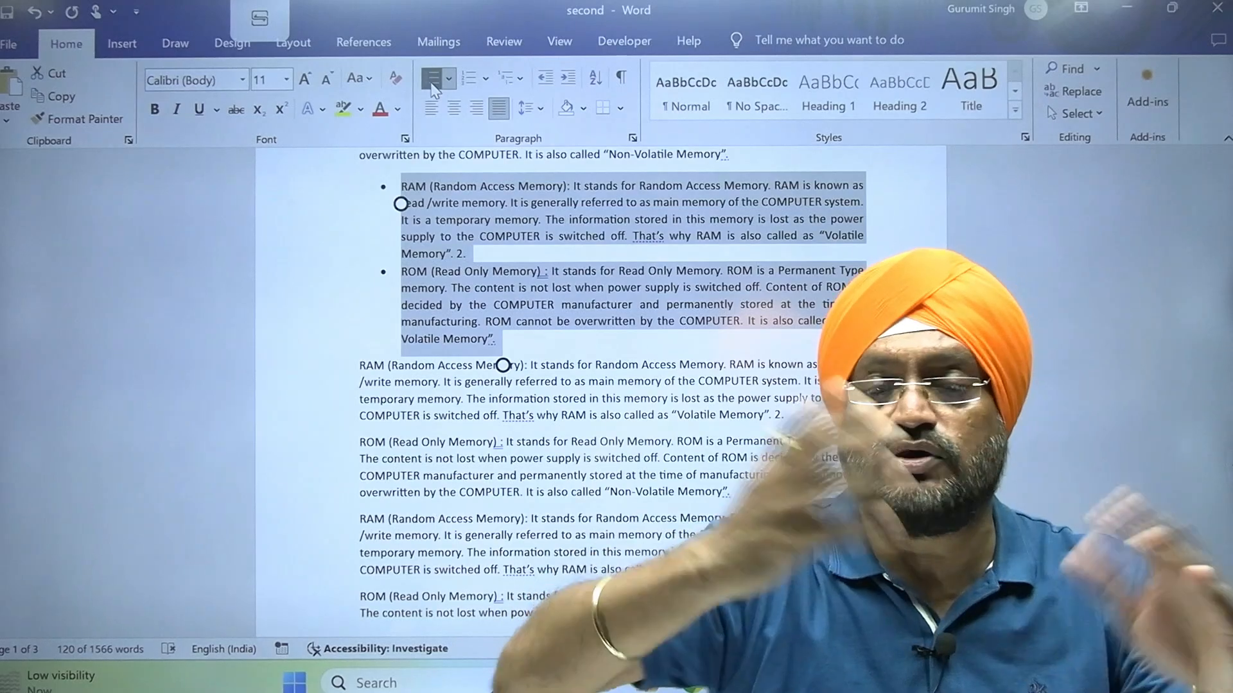
click(433, 82)
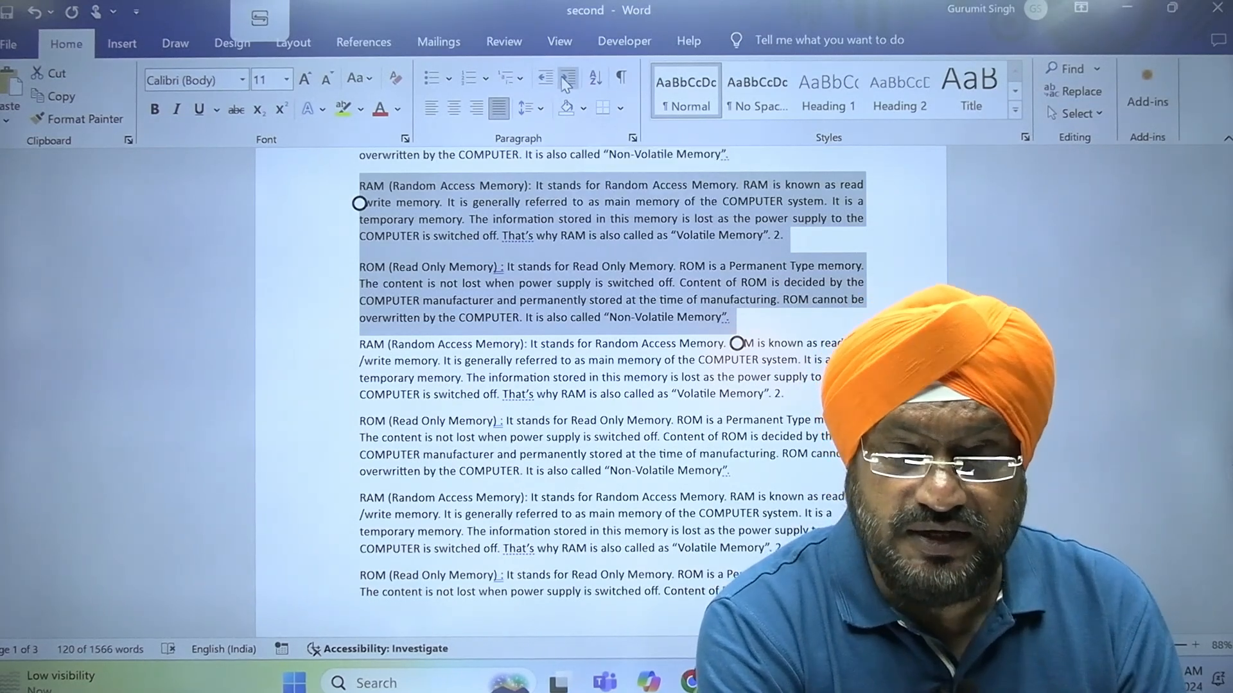
Increase the indent of the selected RAM and ROM paragraphs by several levels and decrease it back to the margin
click(567, 80)
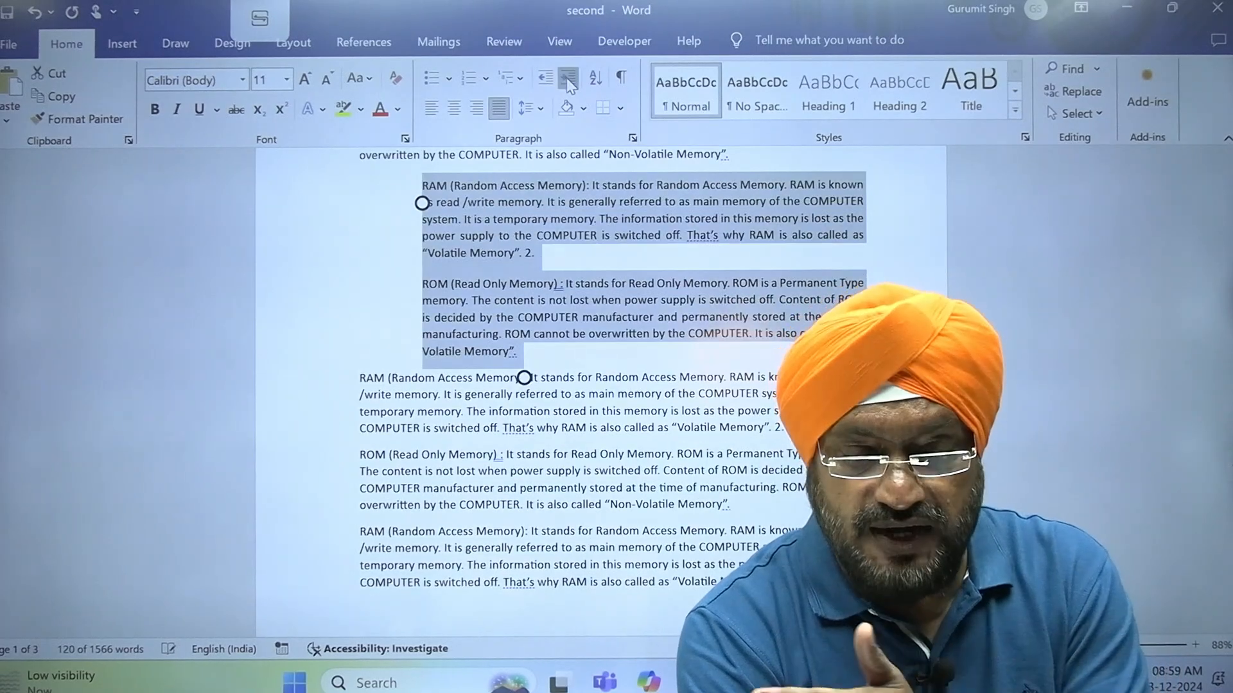
click(568, 80)
click(546, 80)
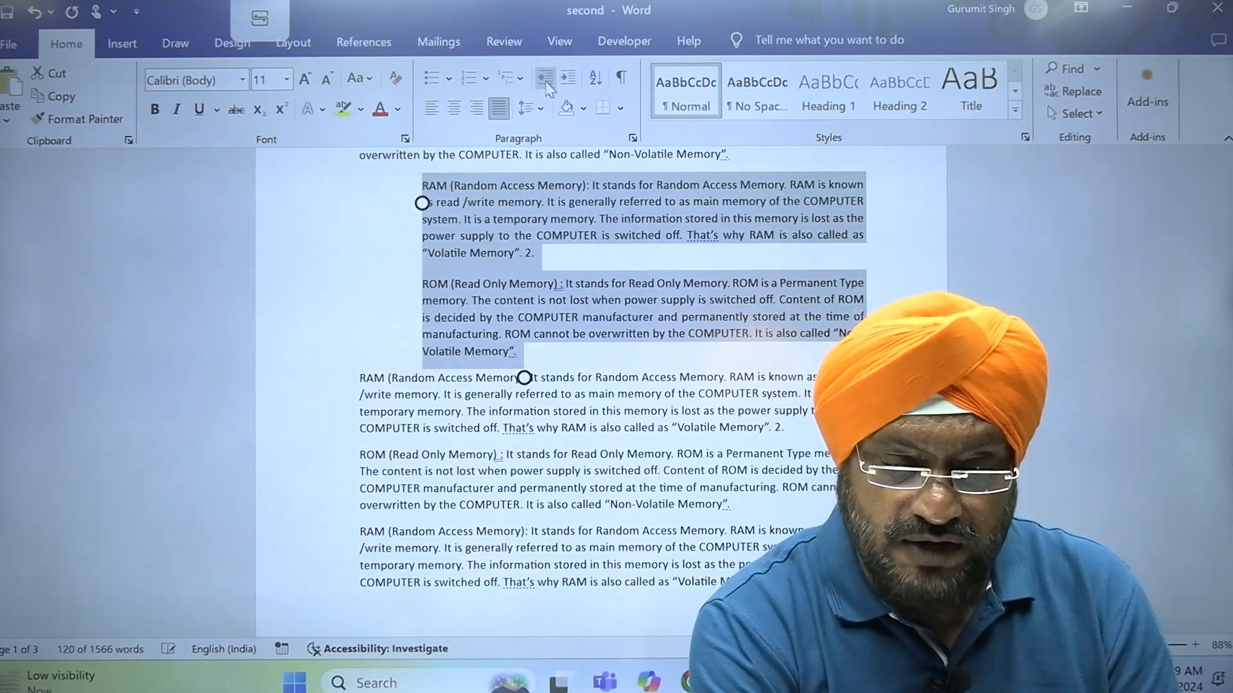
click(546, 80)
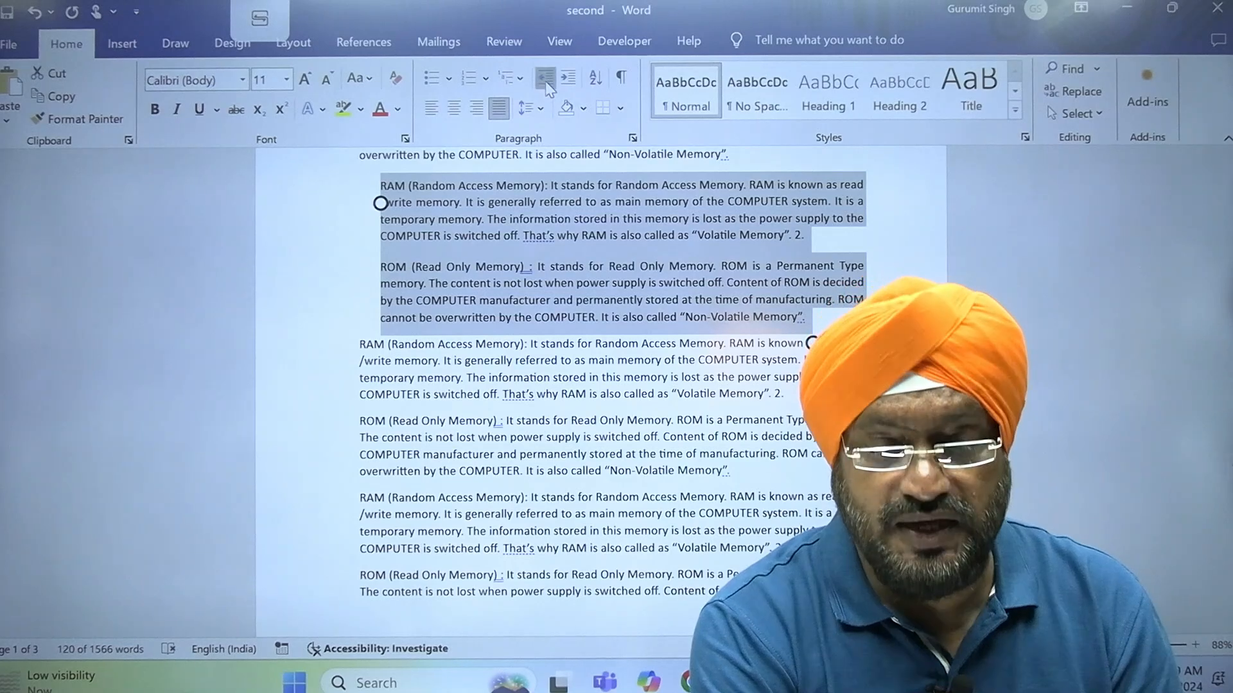
click(546, 80)
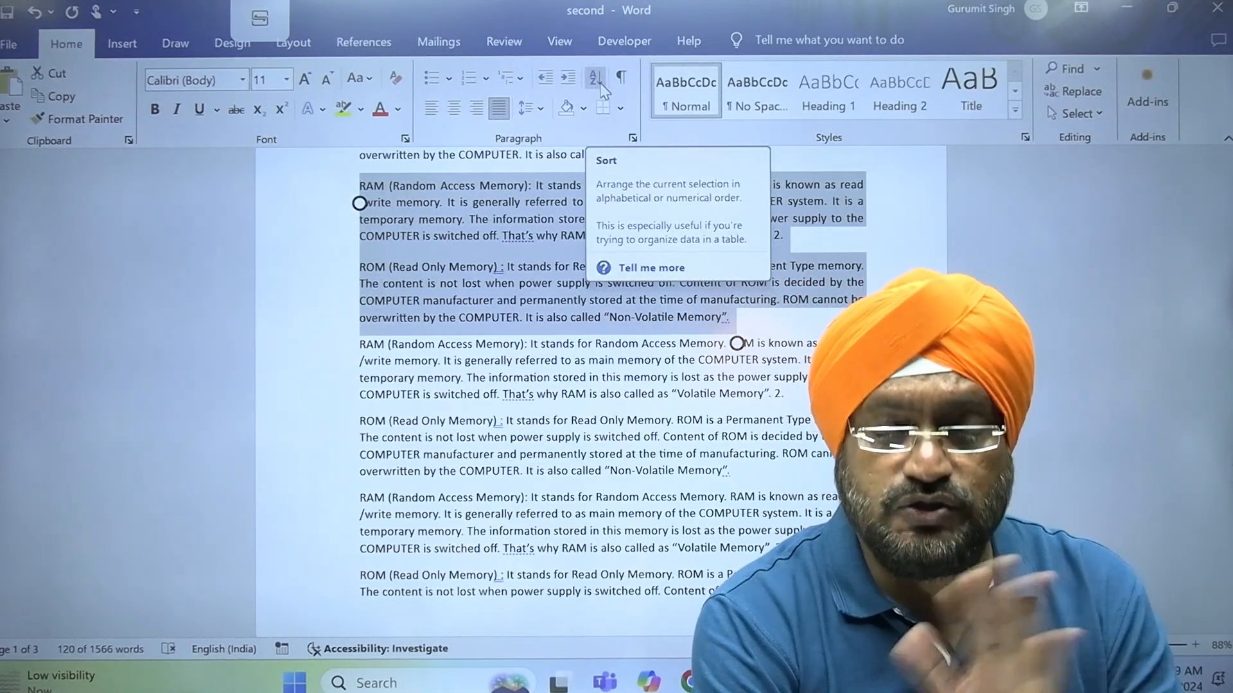
Sort the selected paragraphs as ascending text, and repeat the sort on the ROM paragraph and the RAM paragraph below it
click(596, 79)
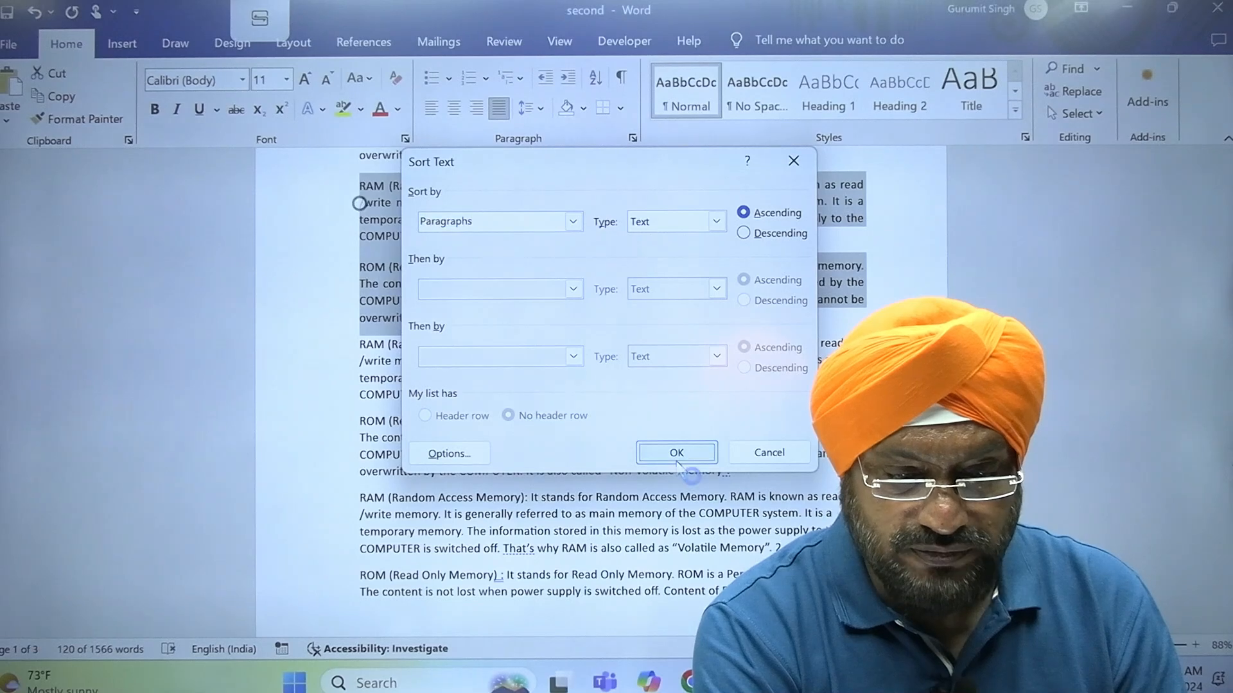
click(677, 467)
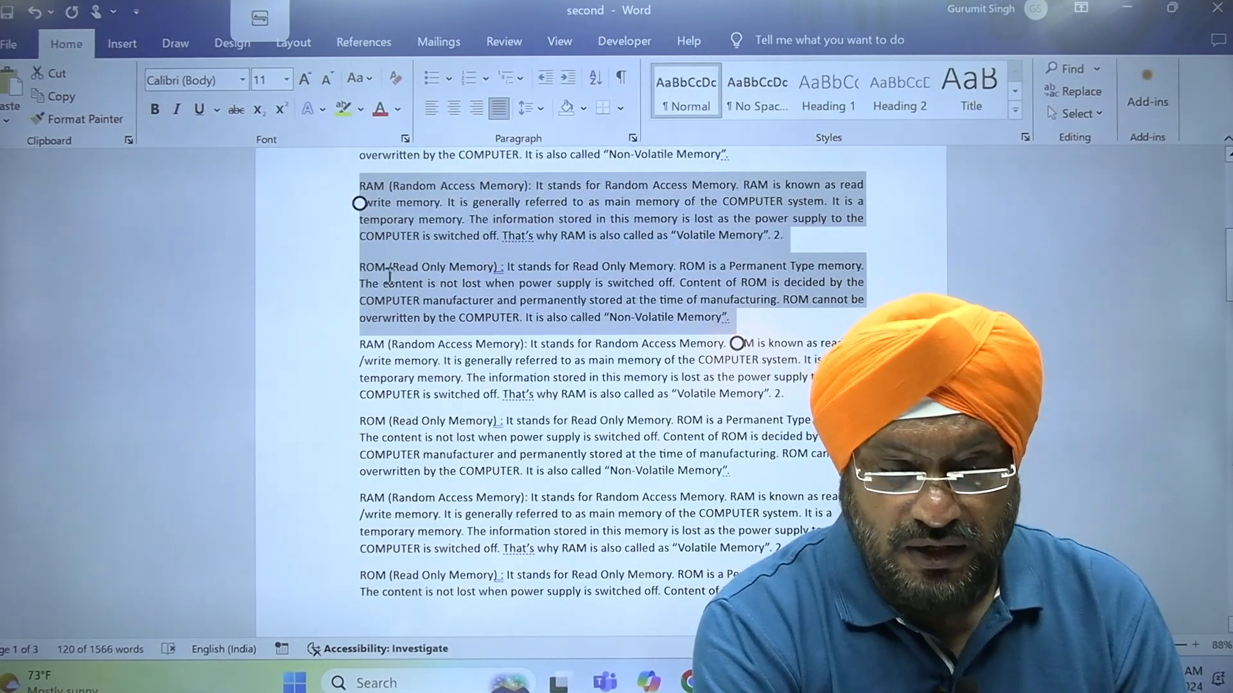
click(350, 305)
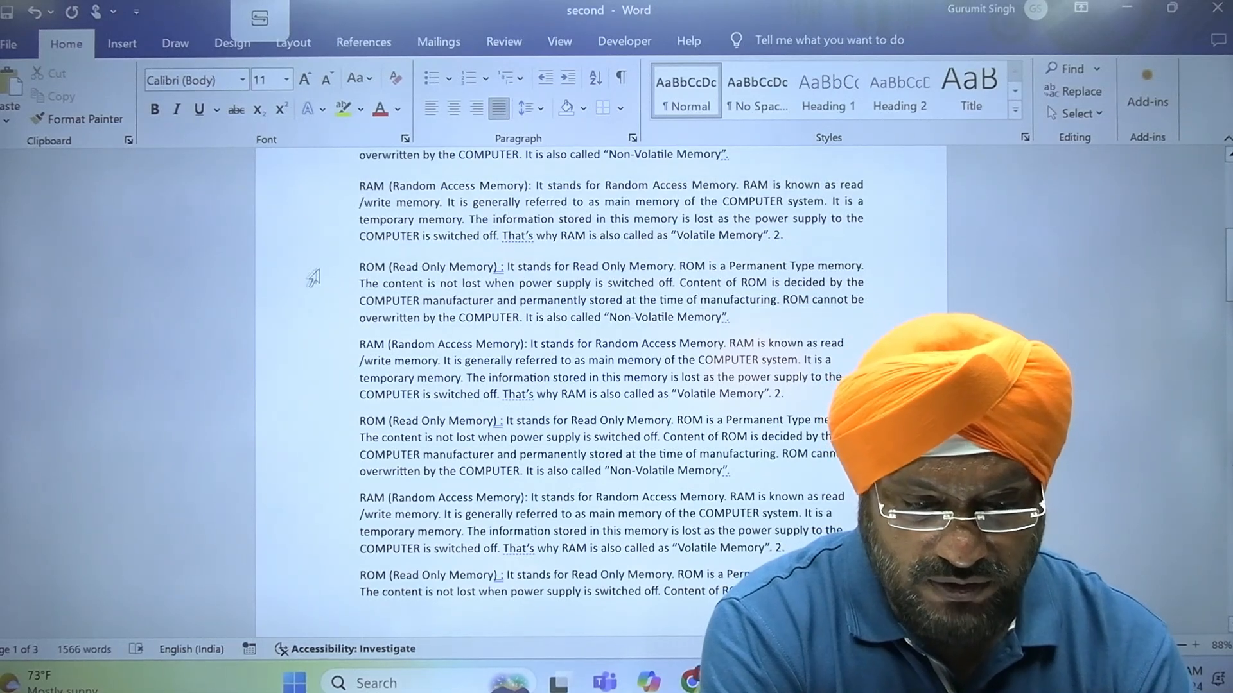
drag(311, 269, 311, 399)
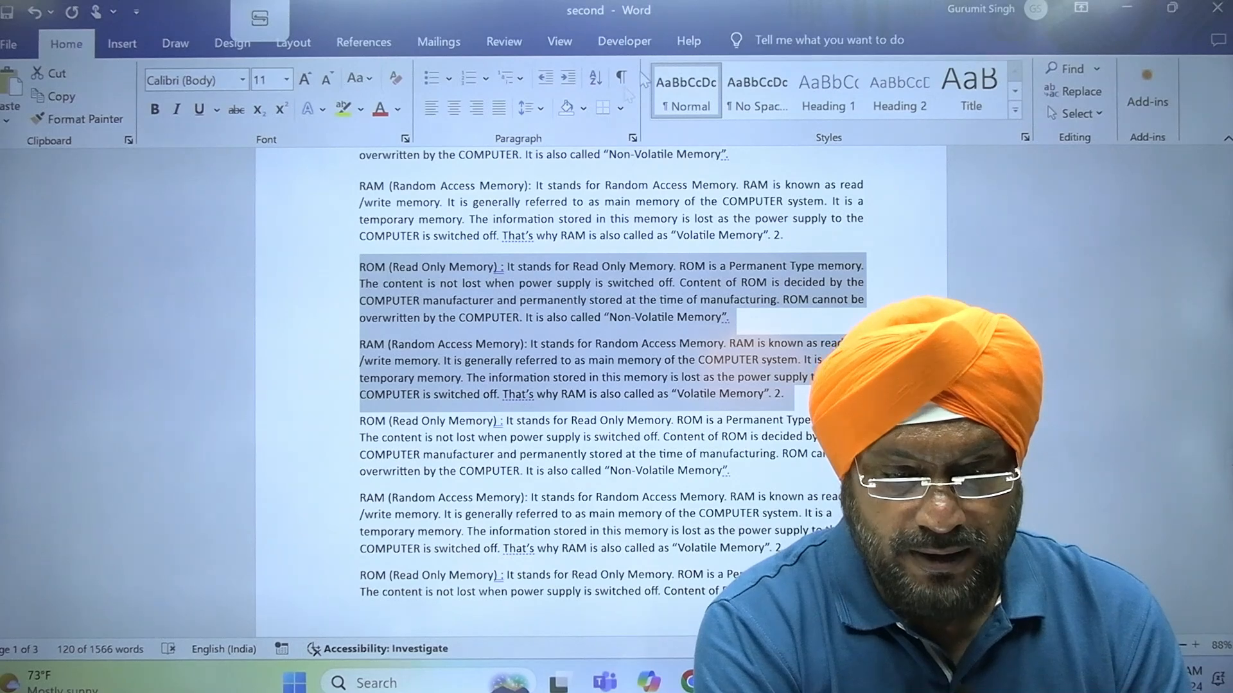
click(596, 77)
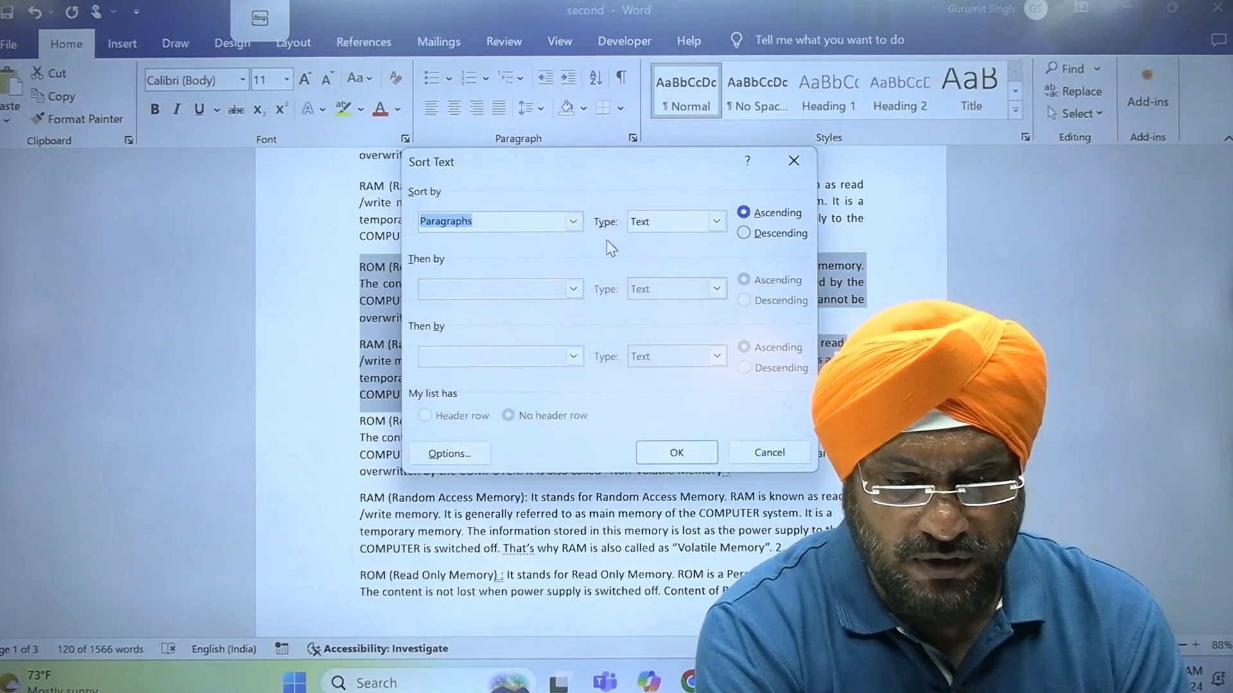
click(682, 459)
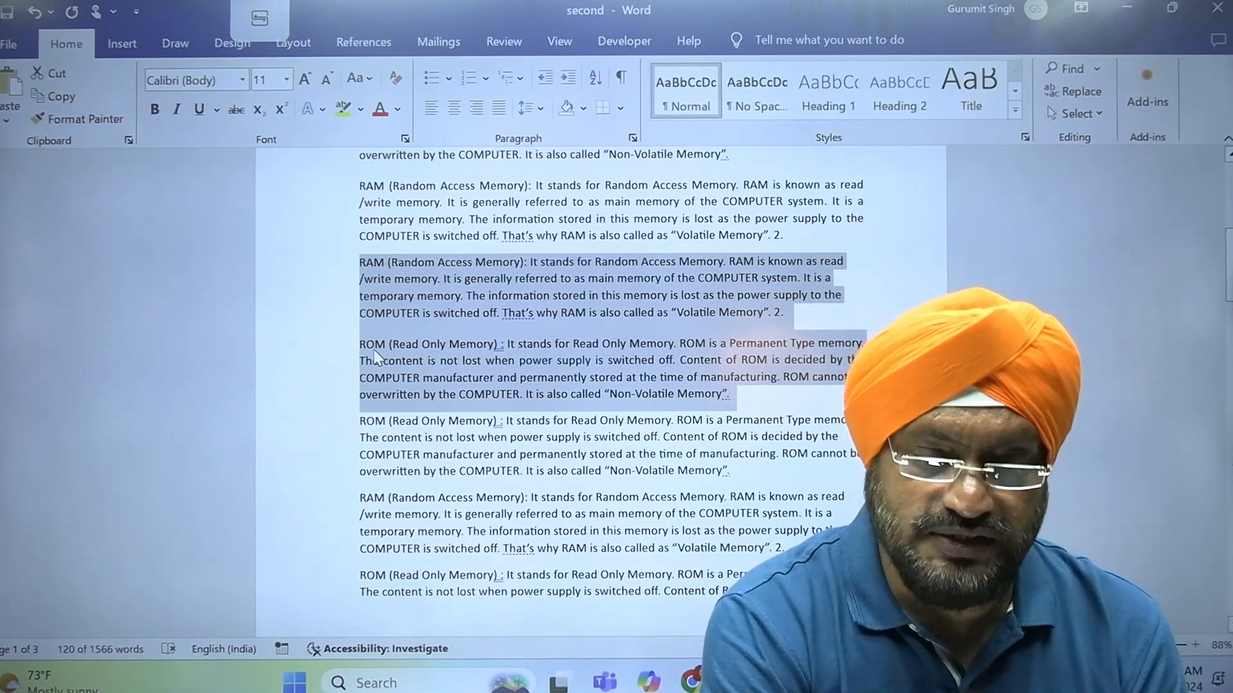
Sort the two selected paragraphs as text in descending order and clear the selection
click(596, 79)
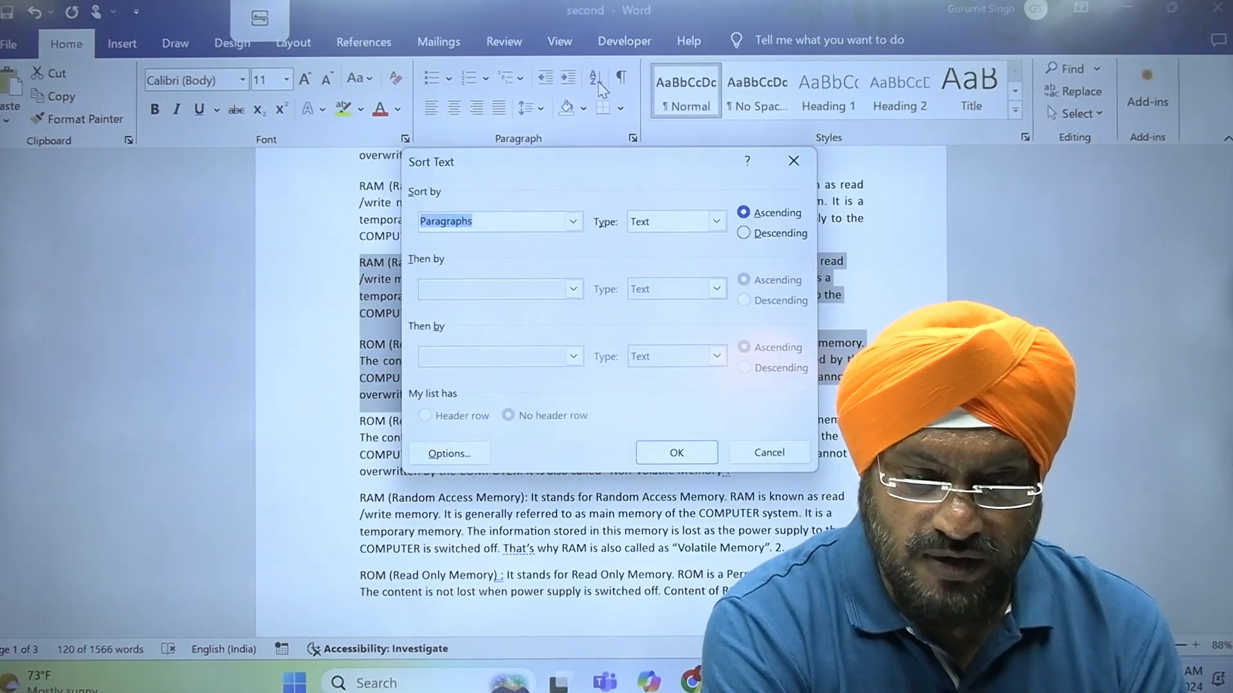
click(751, 234)
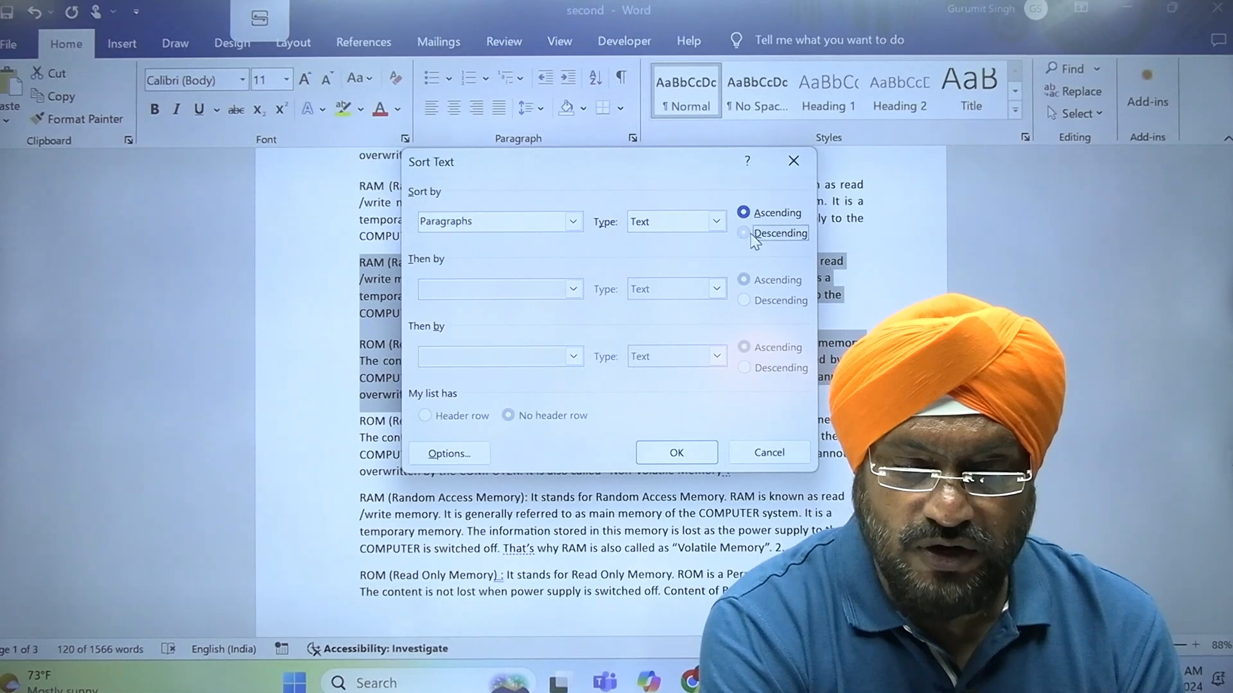
click(675, 453)
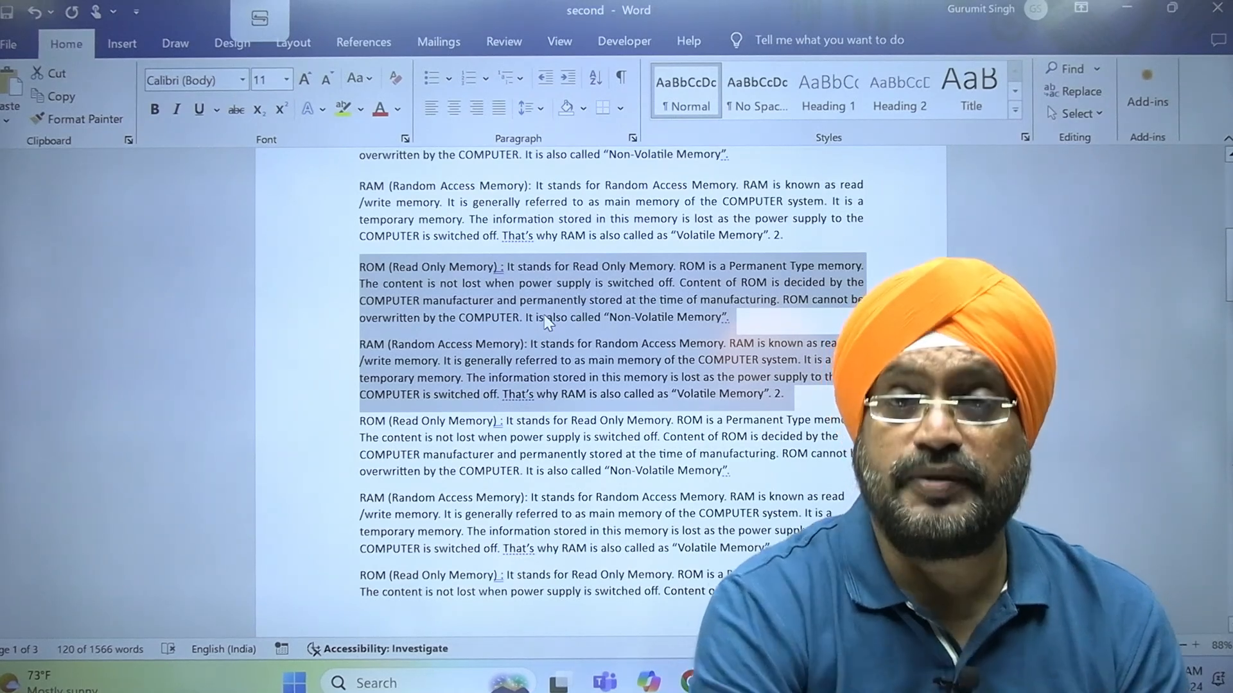
click(544, 316)
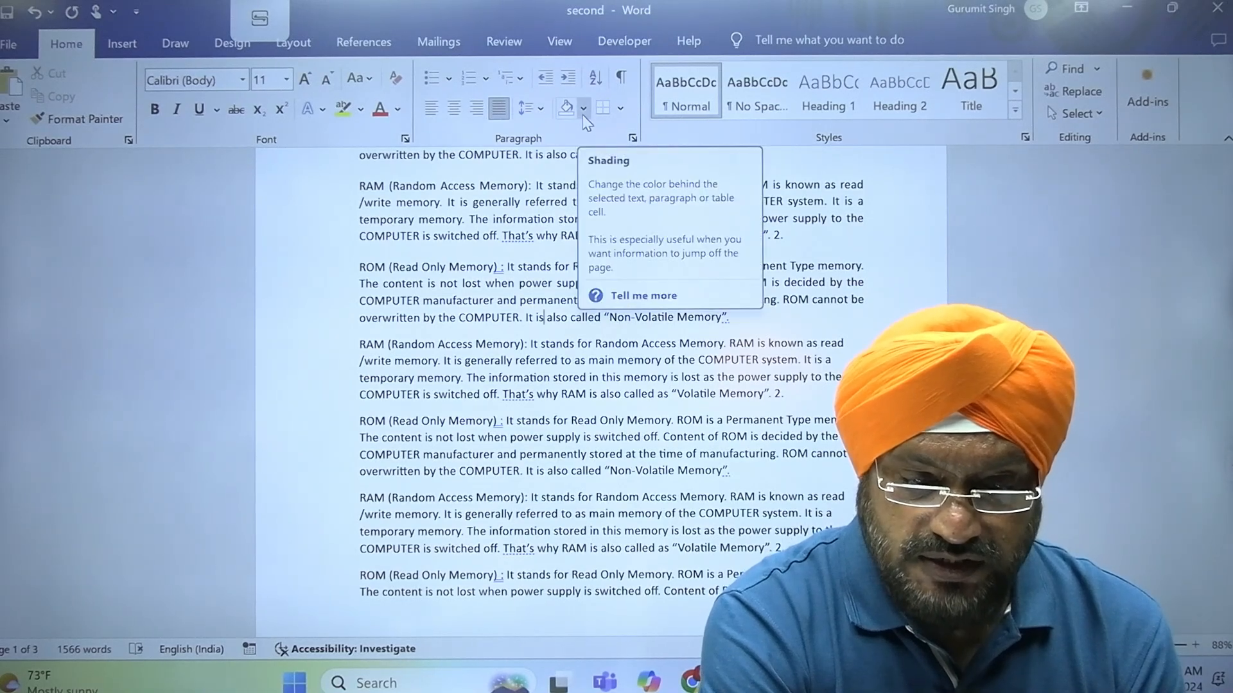
View the shading colours for the justified RAM and ROM paragraphs, and enclose the two paragraphs with outside borders
drag(305, 190, 304, 325)
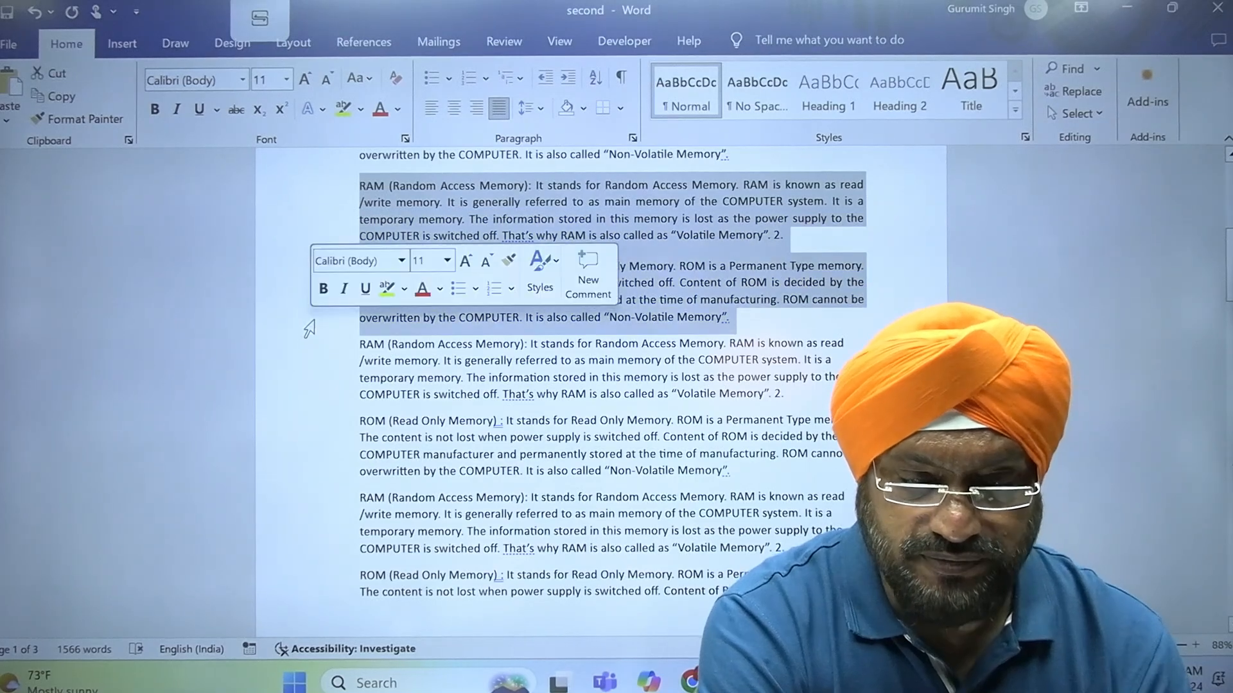
click(584, 117)
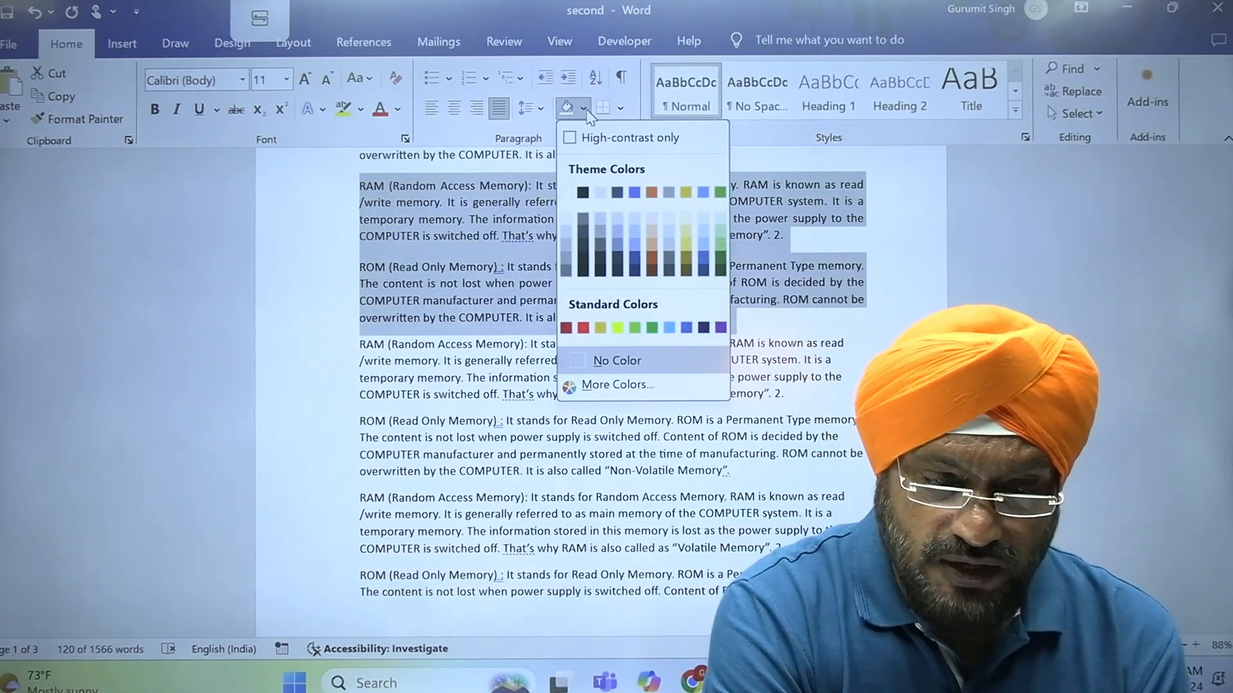
click(584, 110)
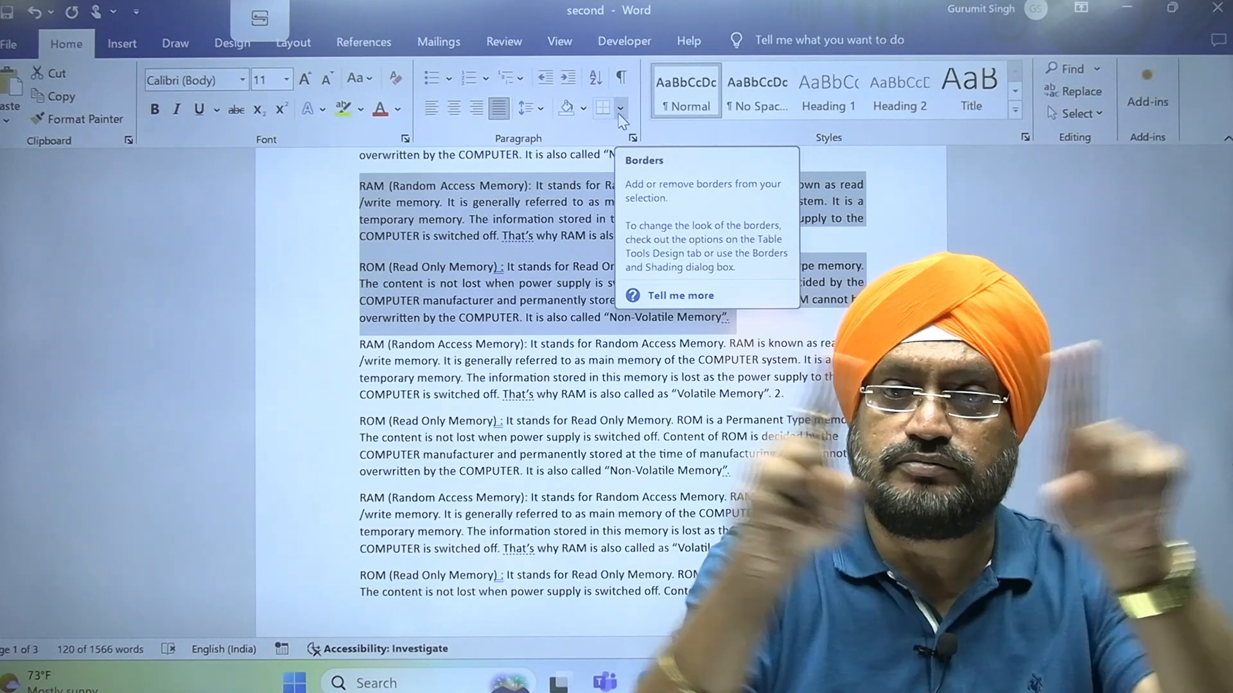
click(619, 110)
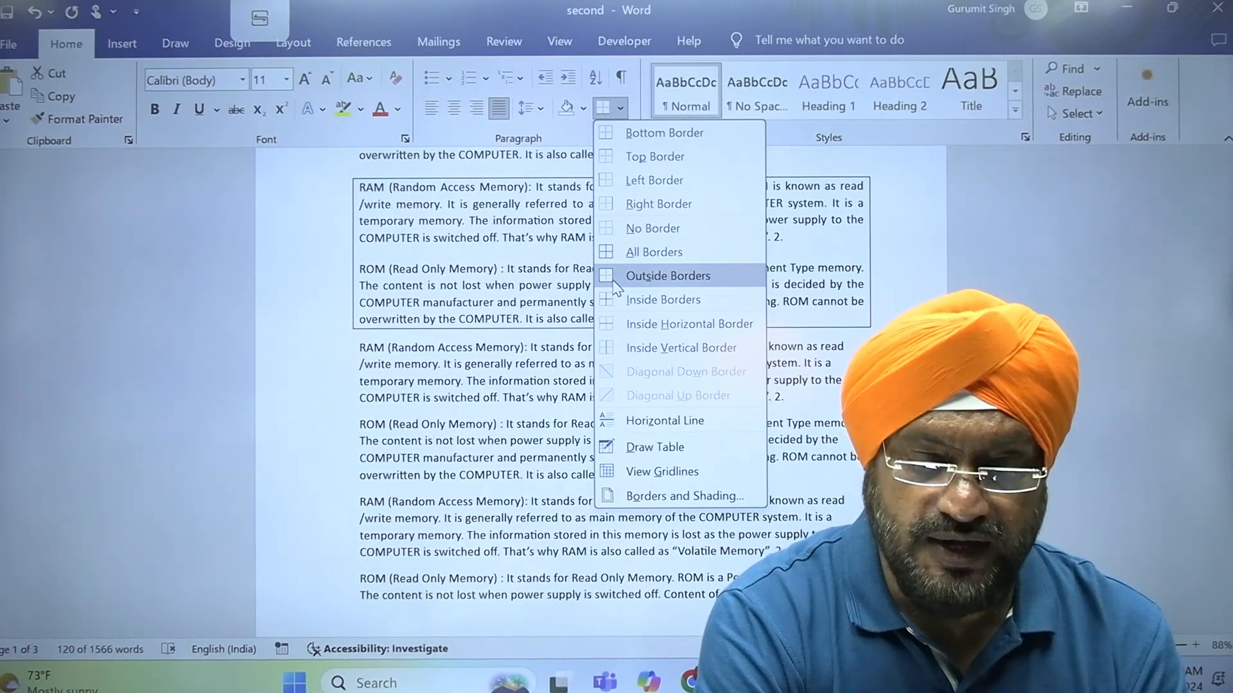
click(617, 288)
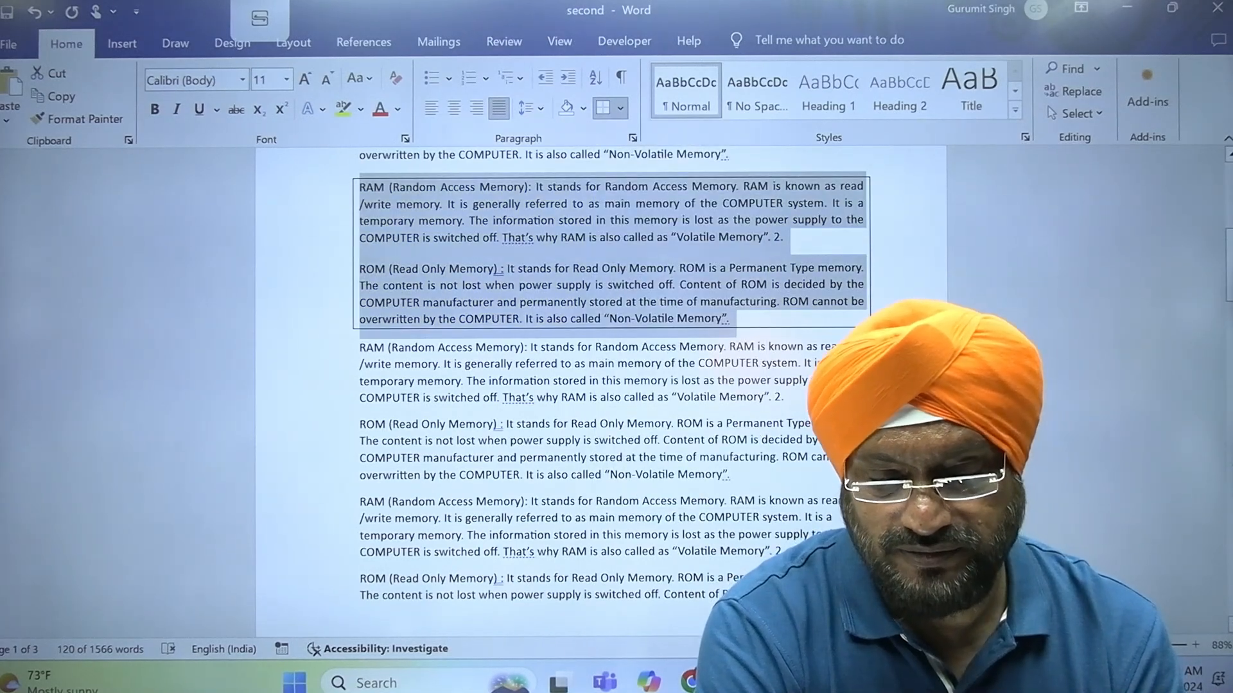
click(815, 398)
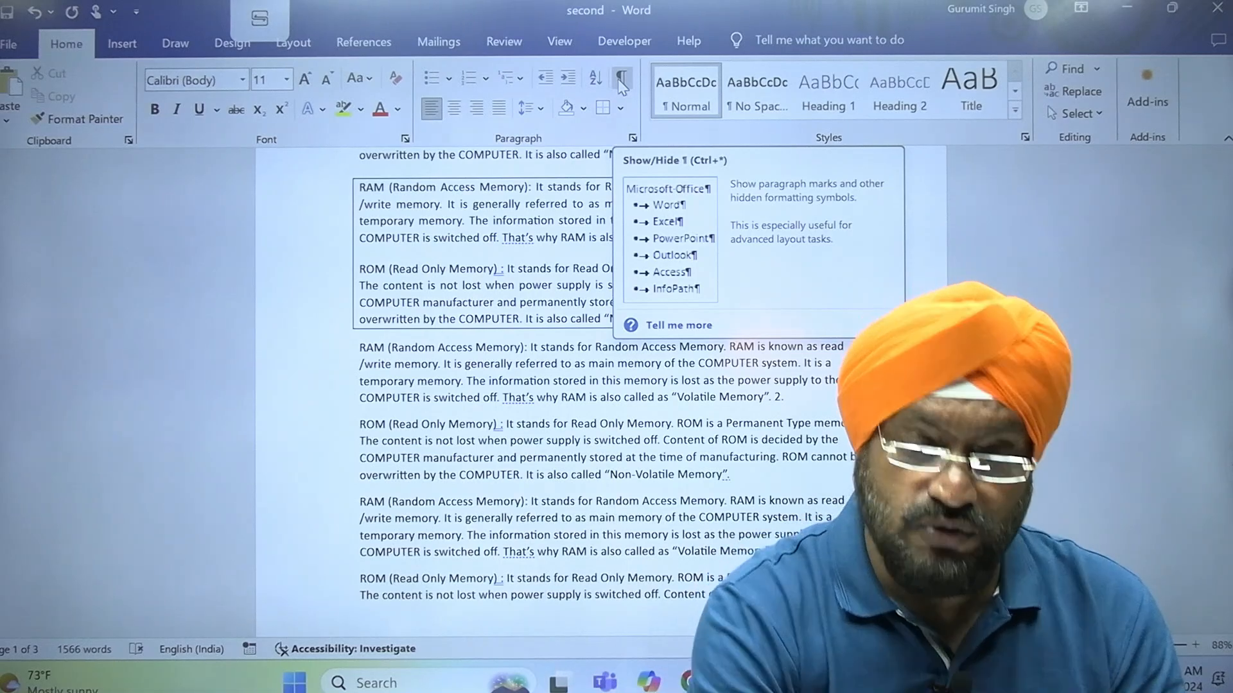
Show the paragraph marks and hidden formatting symbols in the document and hide them again, repeating the toggle once more
click(623, 80)
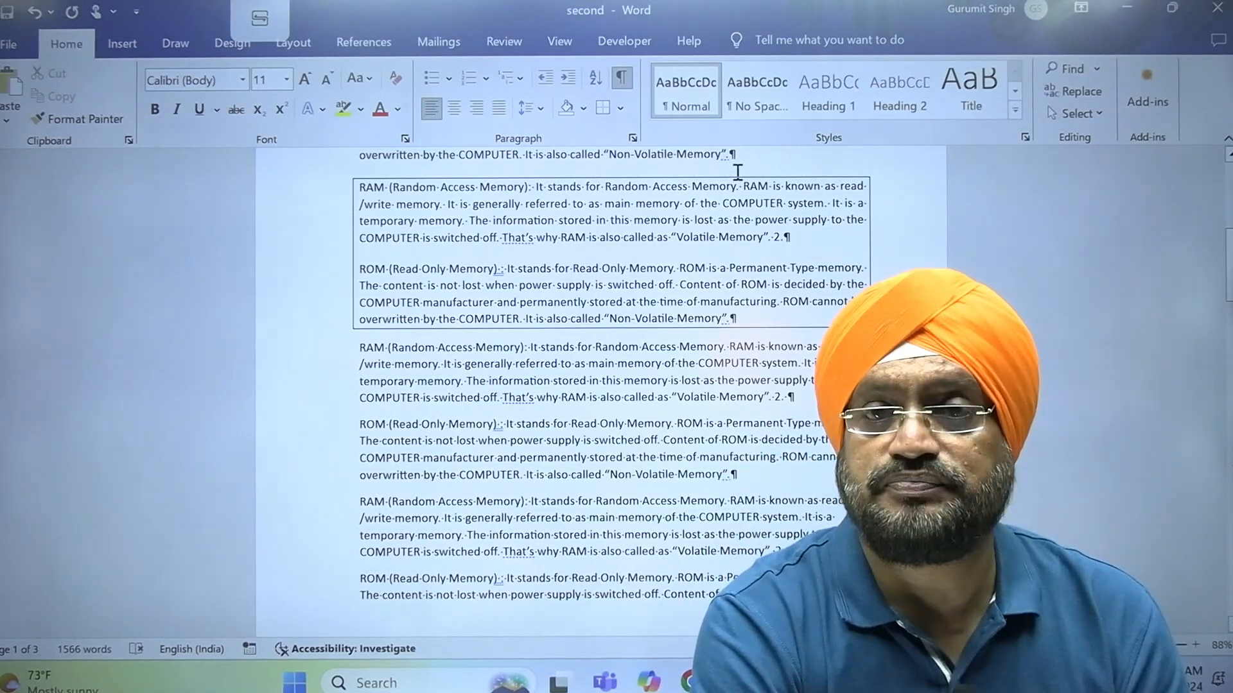
click(623, 78)
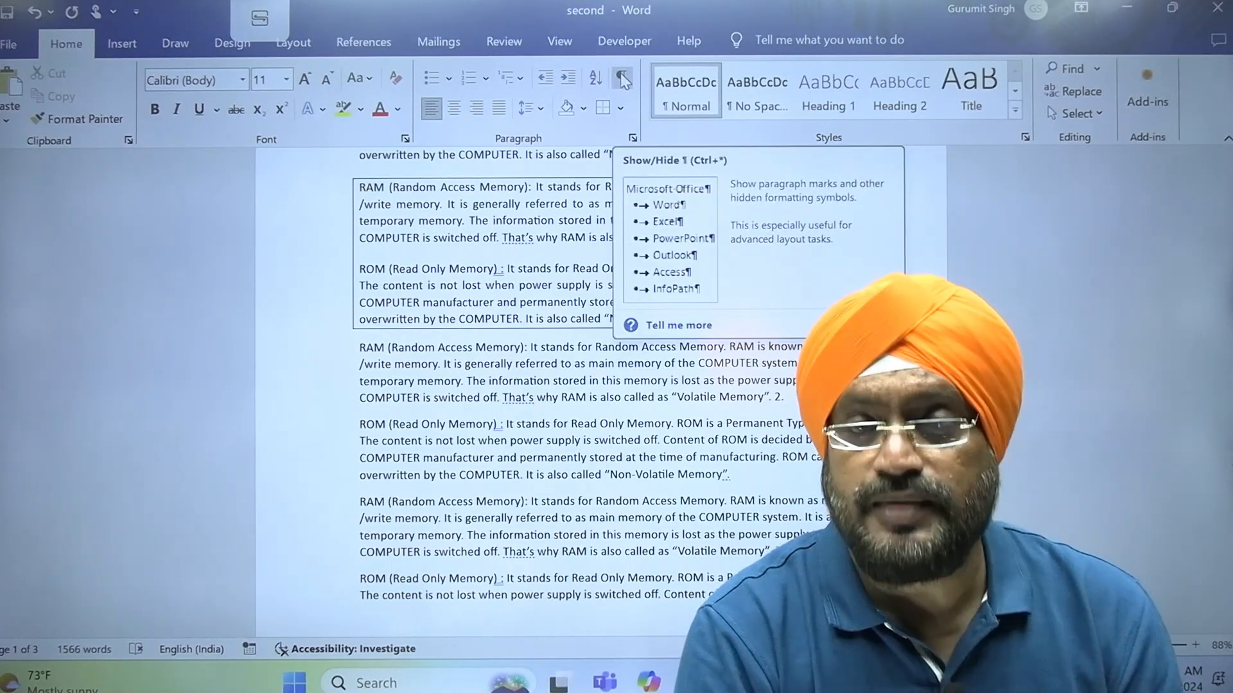
click(623, 78)
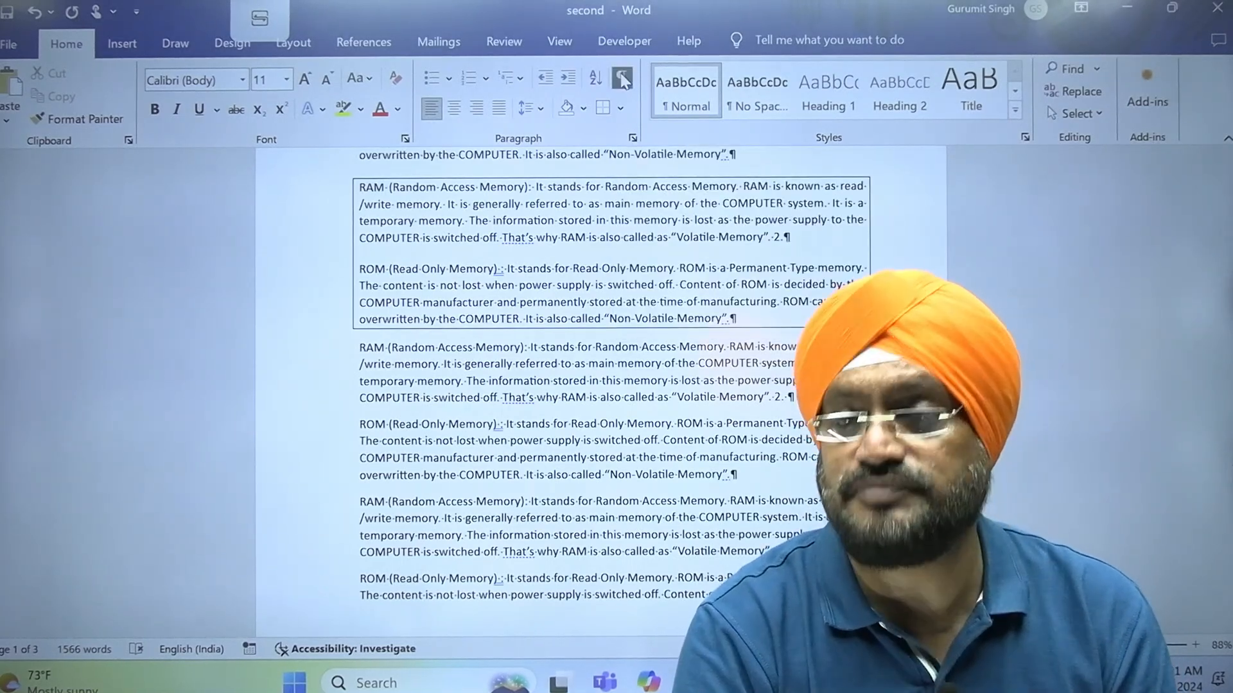
click(623, 79)
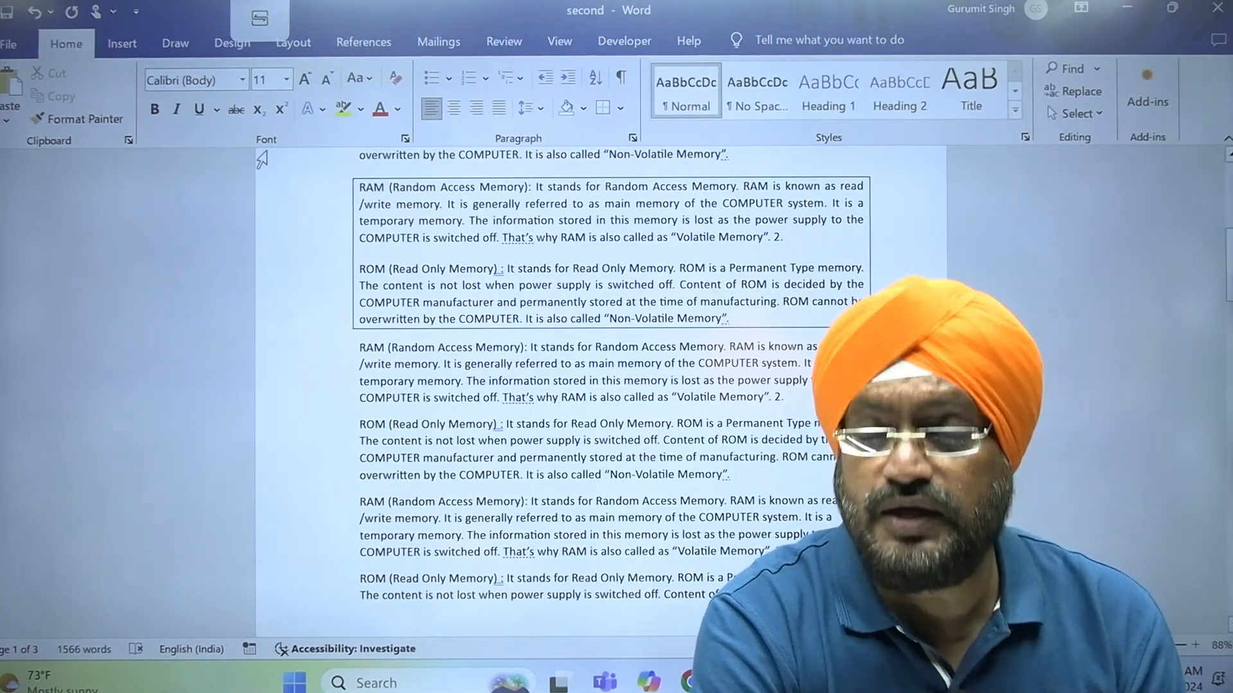
Switch to the handwritten topic list in 23-10-23.pdf to check the Word topics, and return to the second document in Word
mouse_move(827, 681)
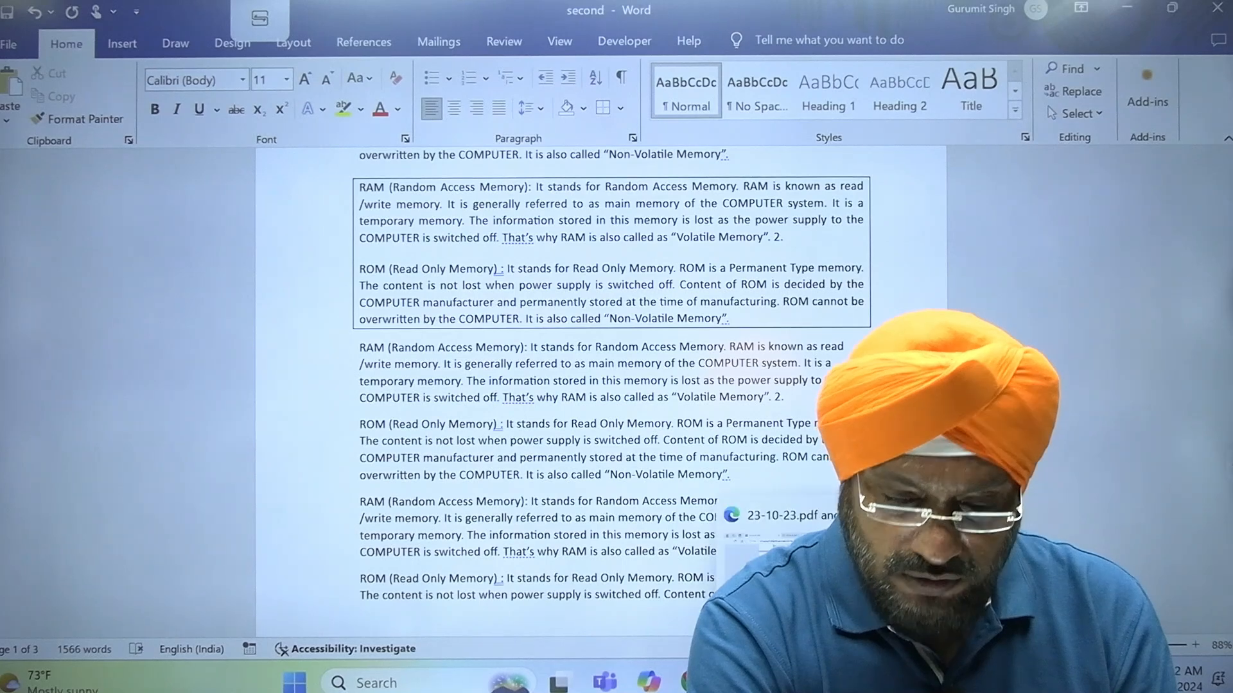
click(816, 584)
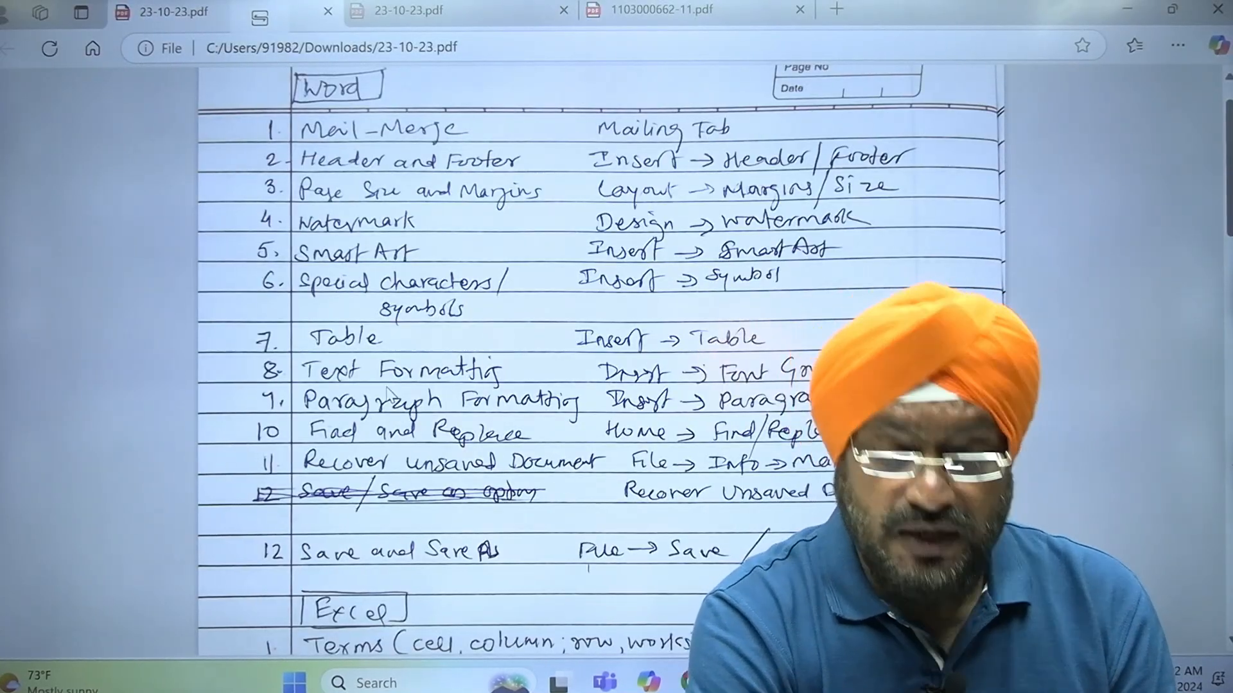
click(867, 680)
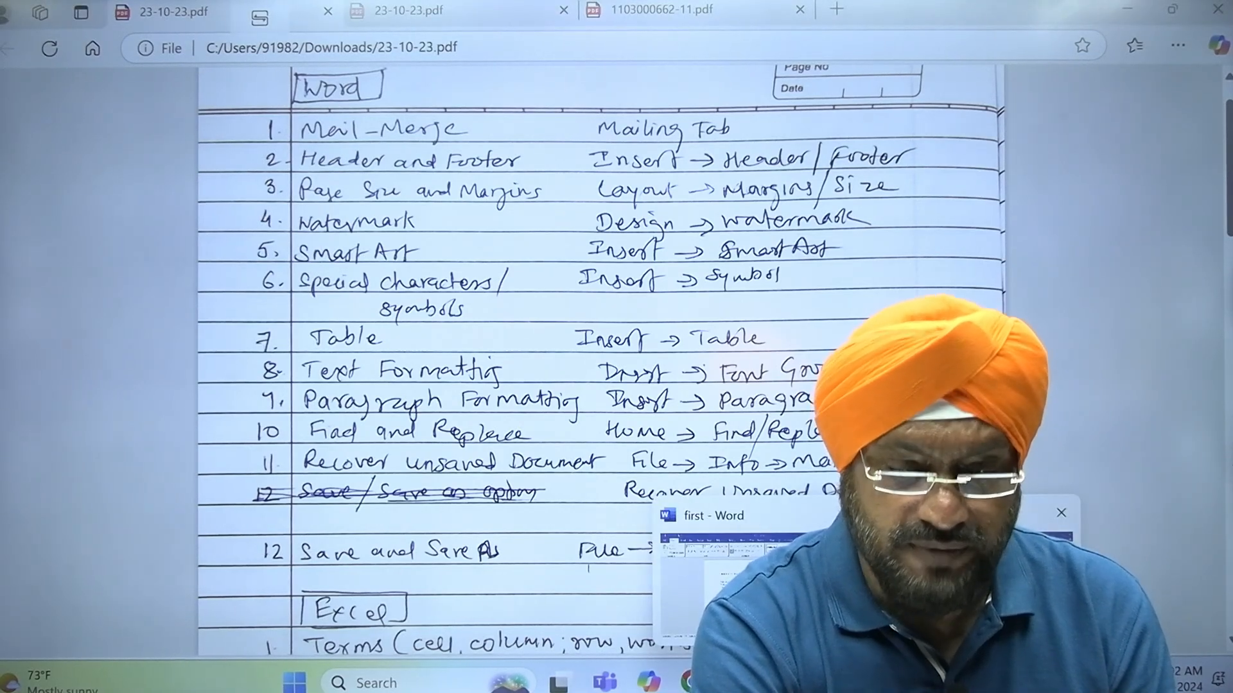
click(972, 577)
Select the boxed RAM and ROM paragraphs and toggle bold on and off repeatedly, ending with regular weight
drag(287, 199, 323, 331)
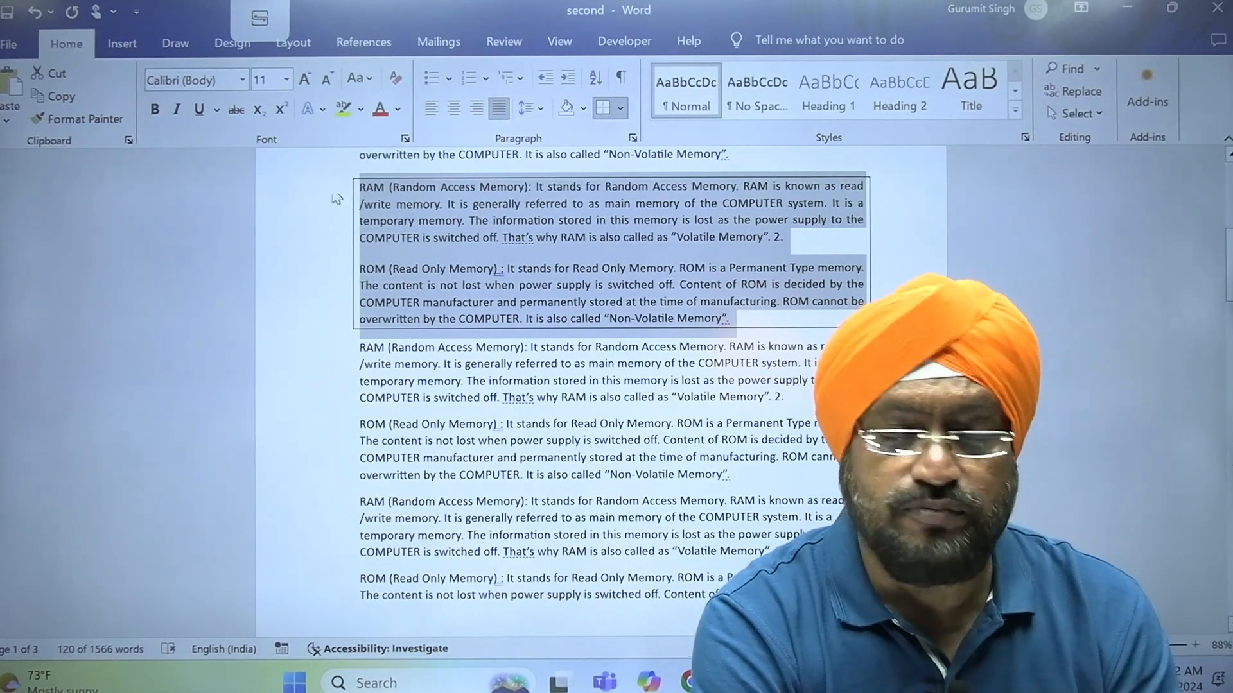
click(154, 109)
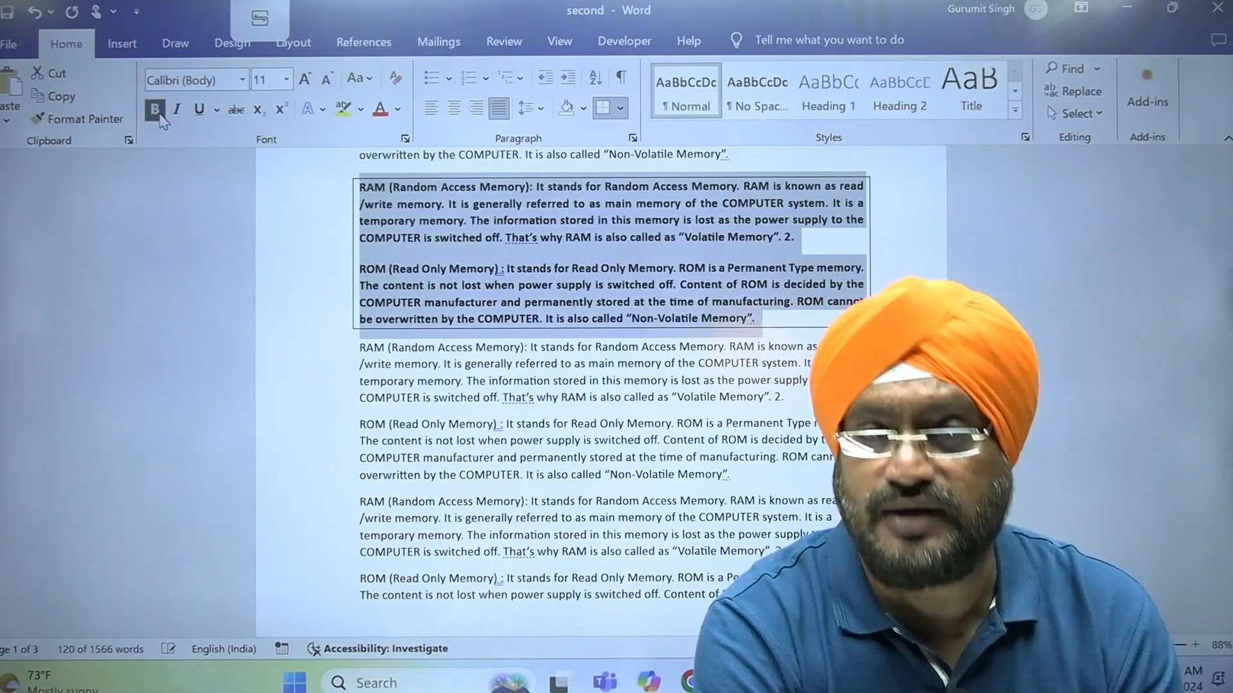
click(160, 118)
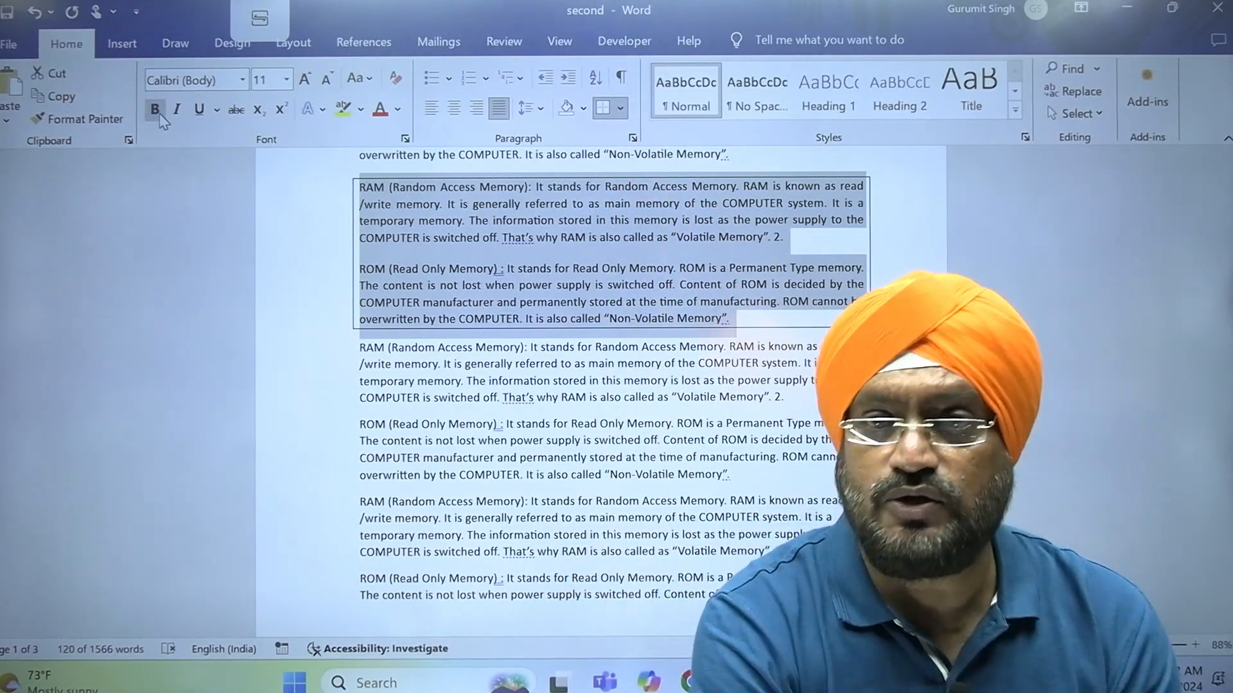
click(156, 110)
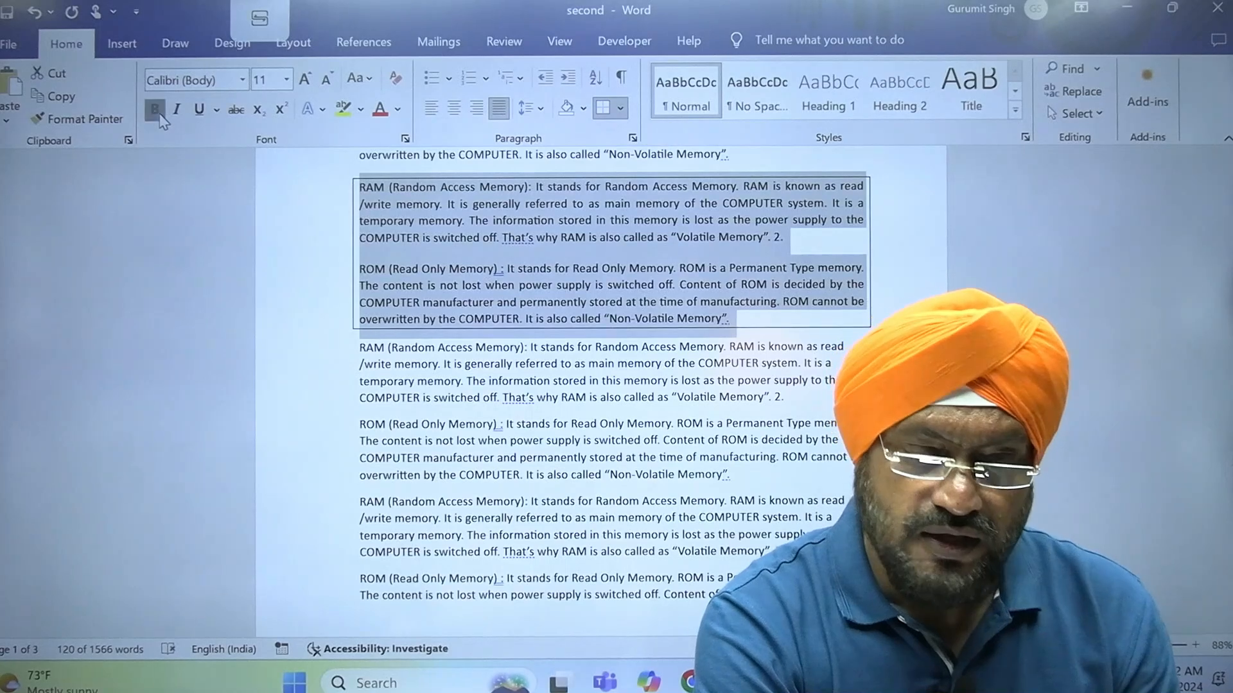
click(157, 113)
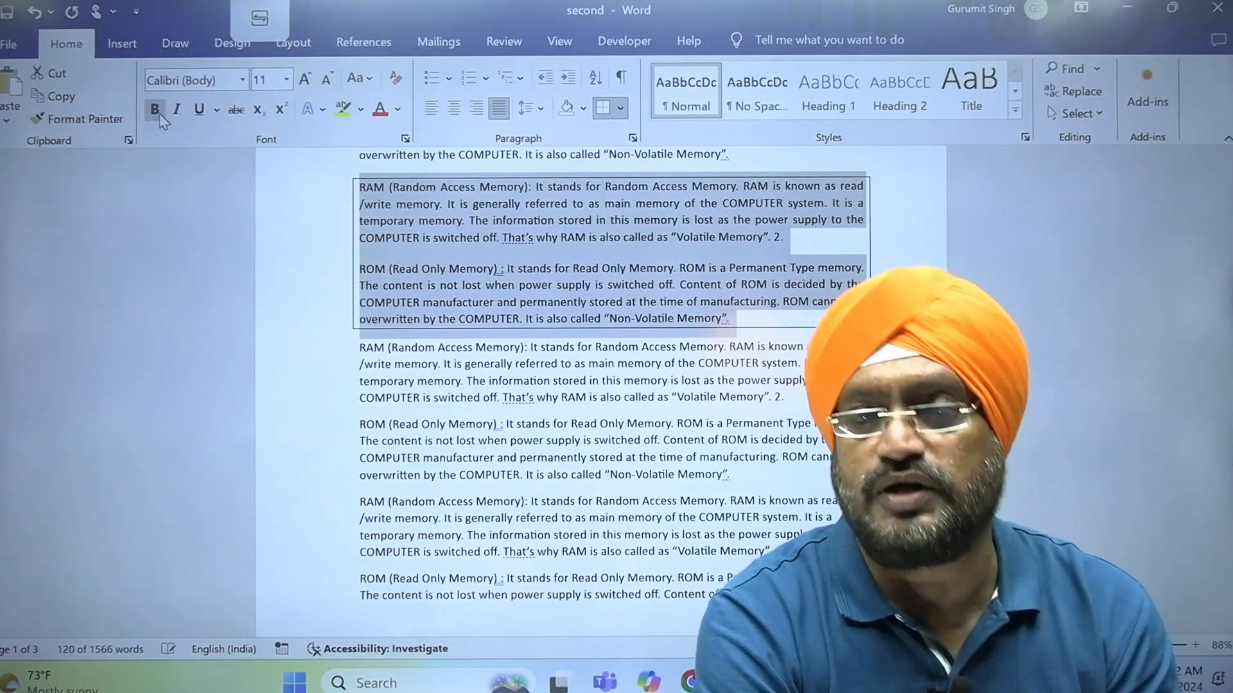
click(156, 110)
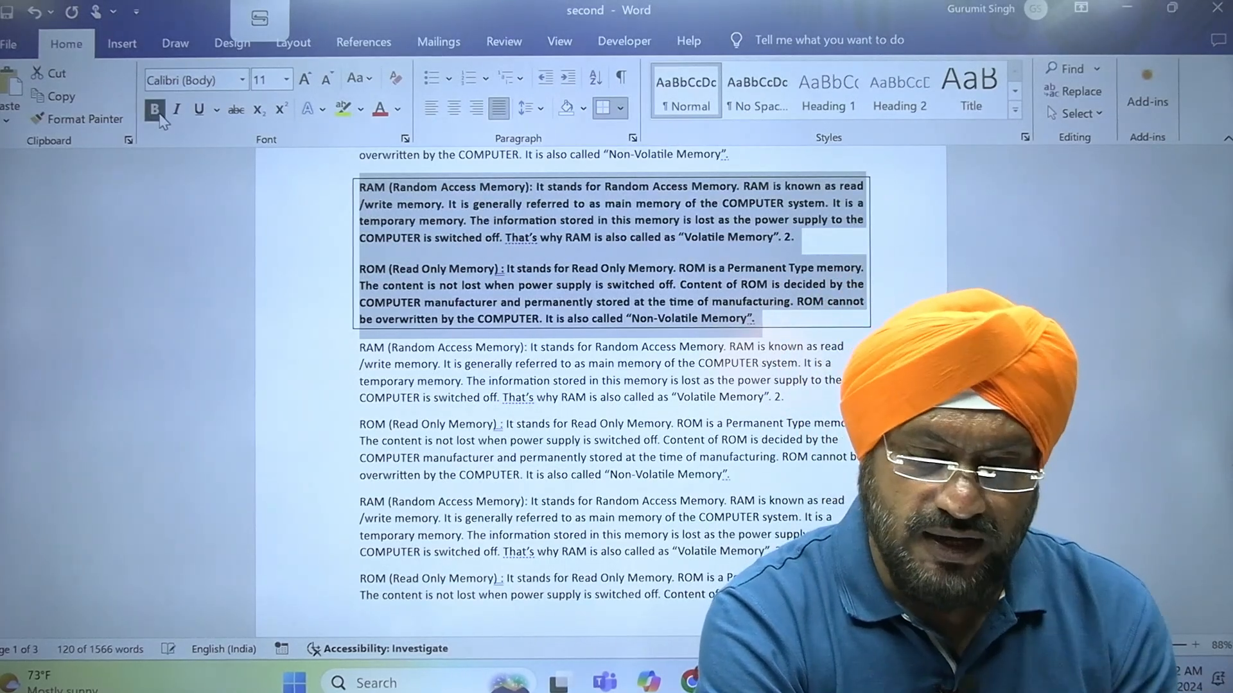
click(156, 111)
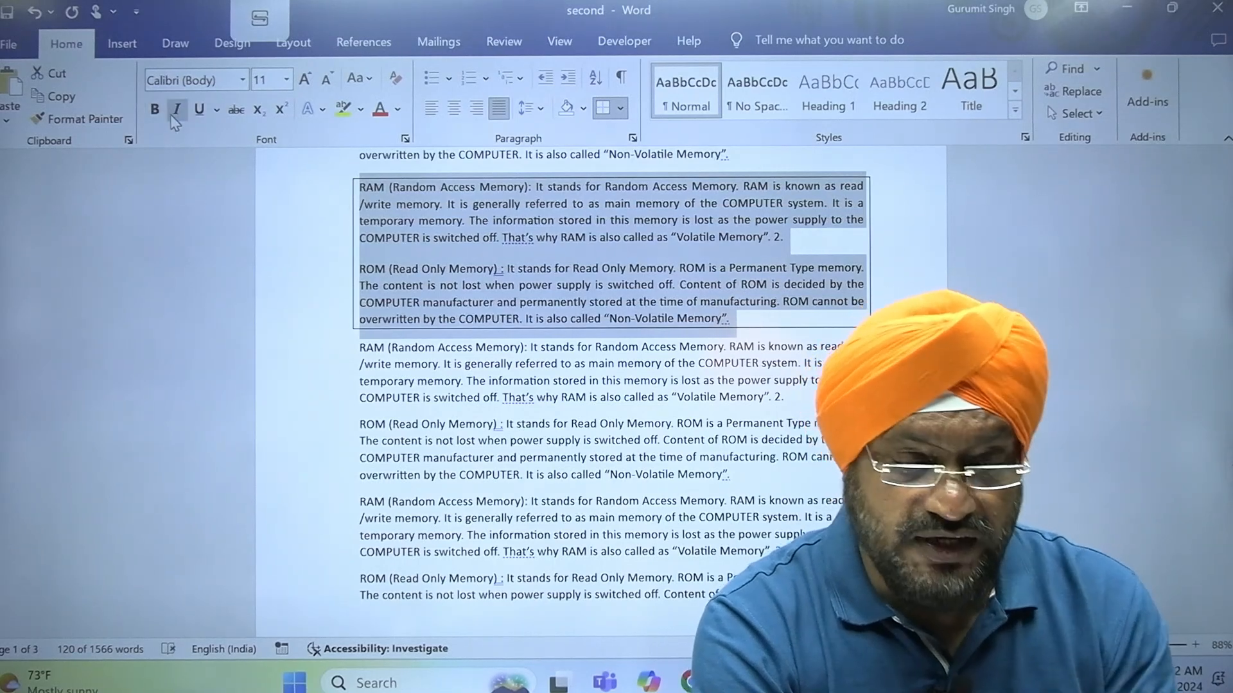
Apply italic and underline to the boxed RAM and ROM paragraphs, and remove both formats again
click(174, 121)
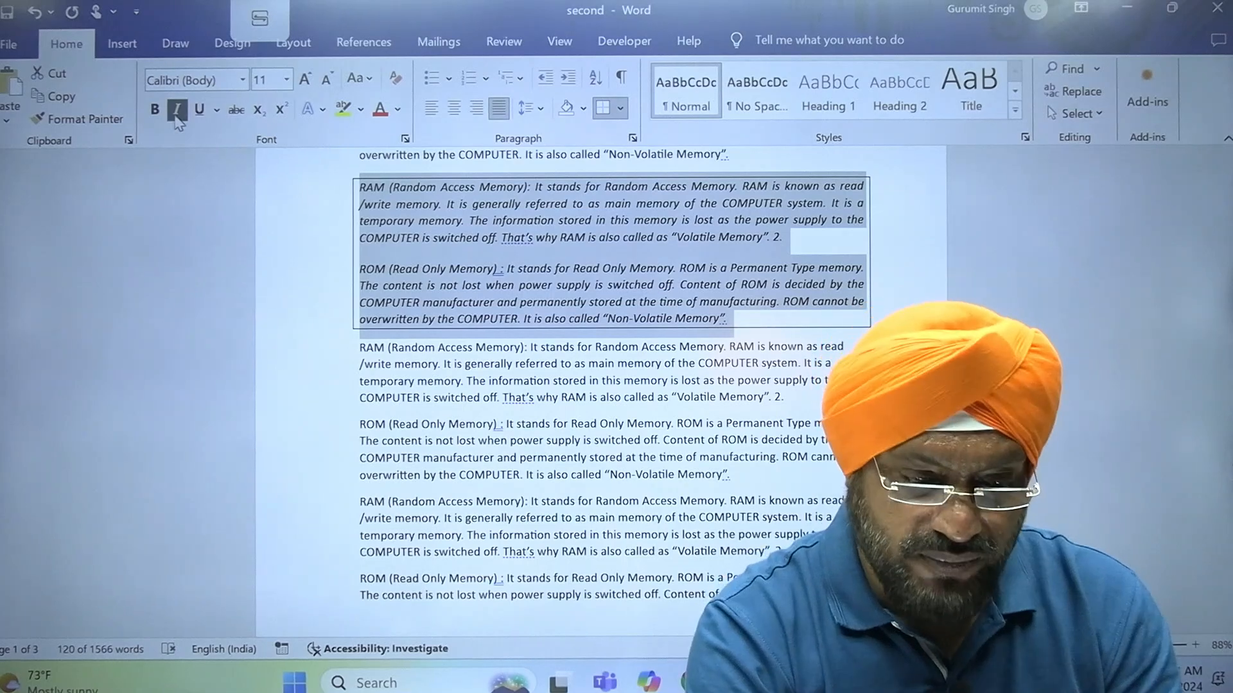
click(199, 111)
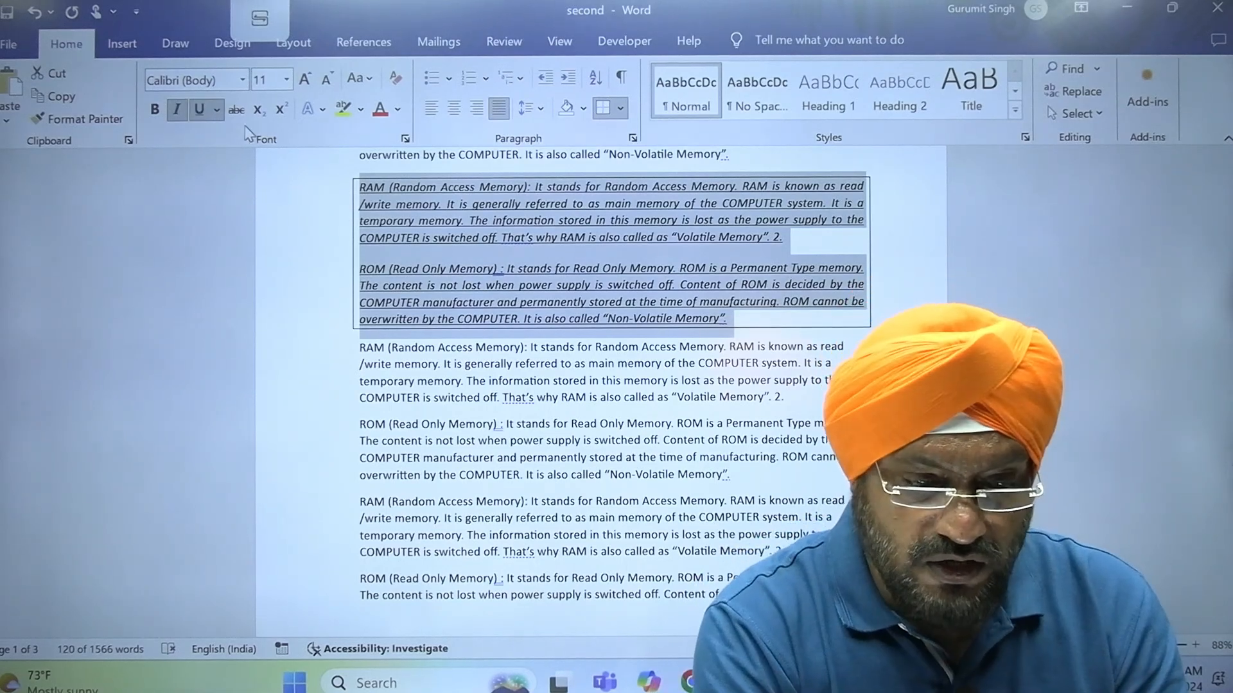
click(202, 113)
click(176, 110)
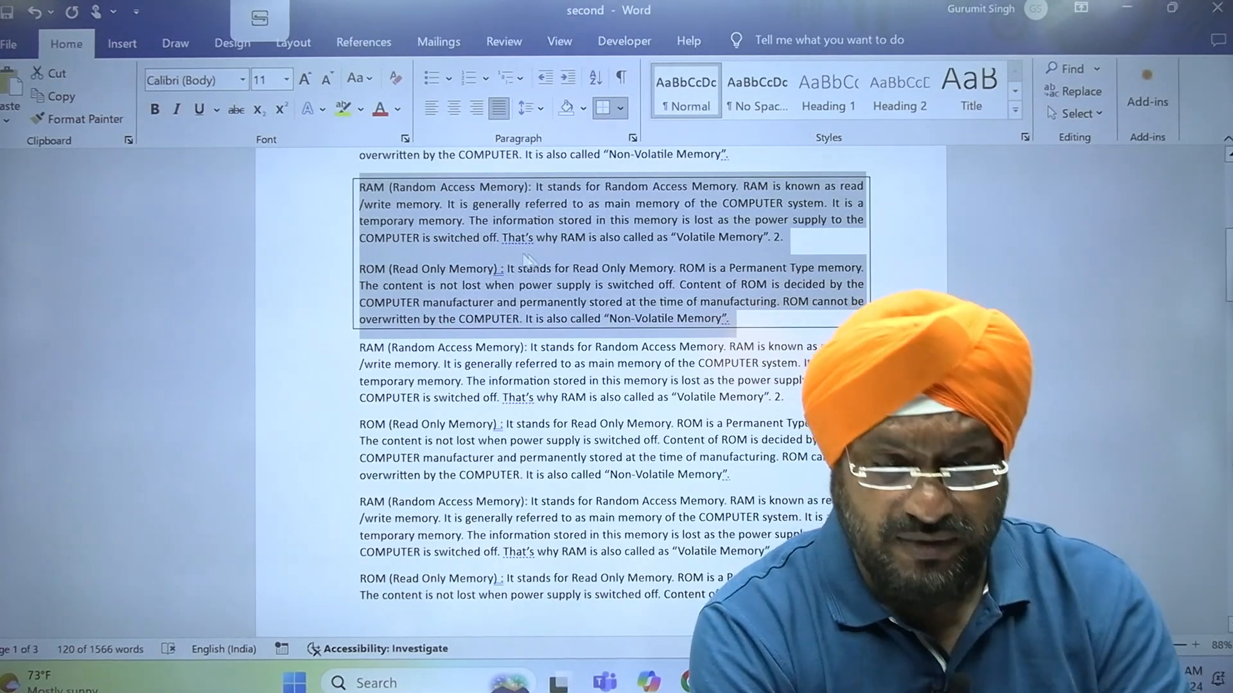
Apply strikethrough to "(Random Access Memory):" at the start of the boxed RAM paragraph
click(525, 183)
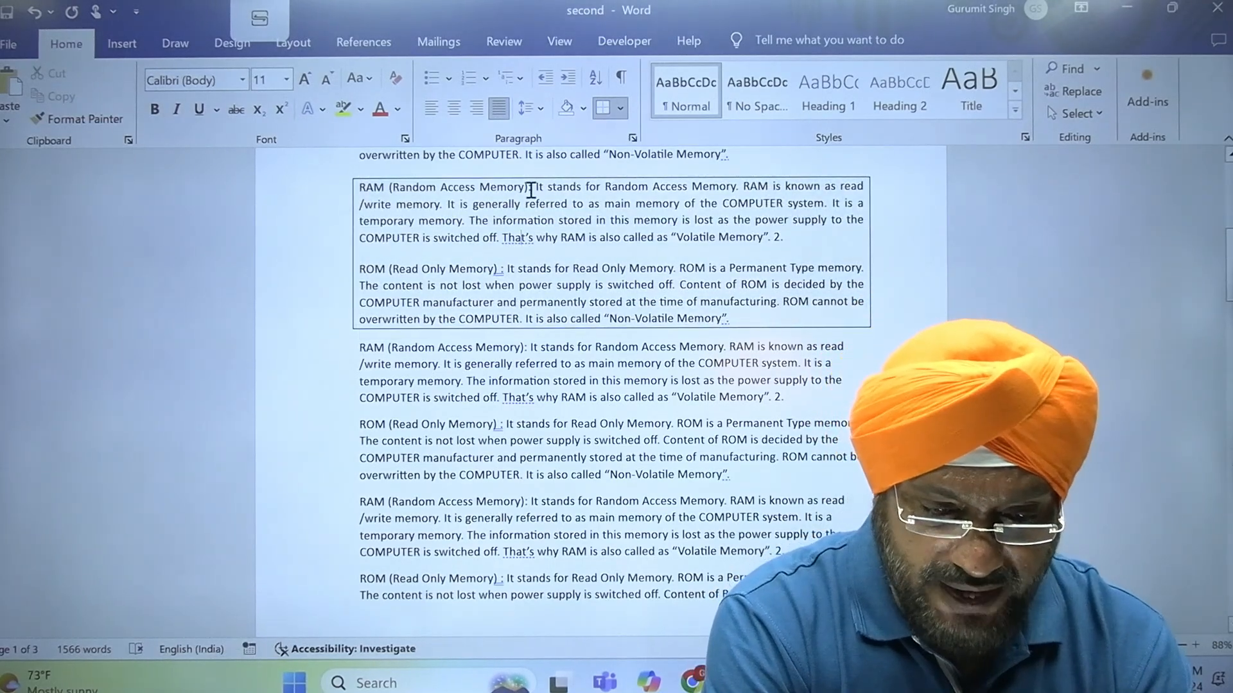
drag(528, 191, 390, 195)
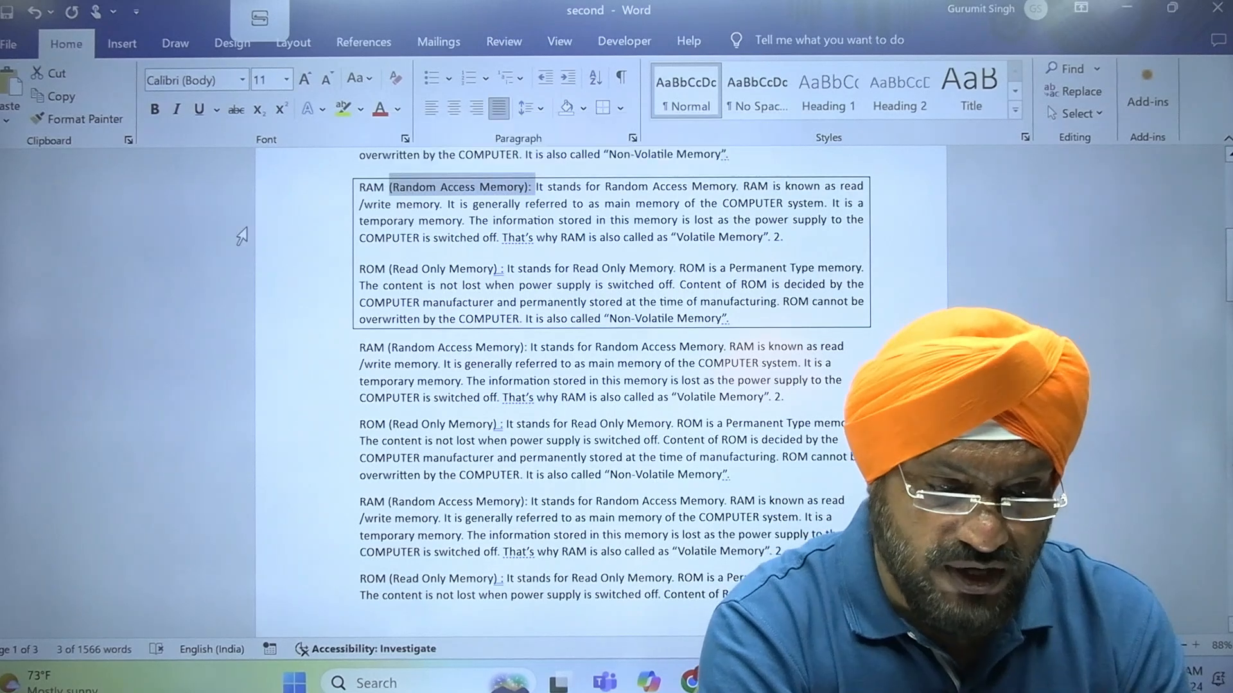
click(236, 110)
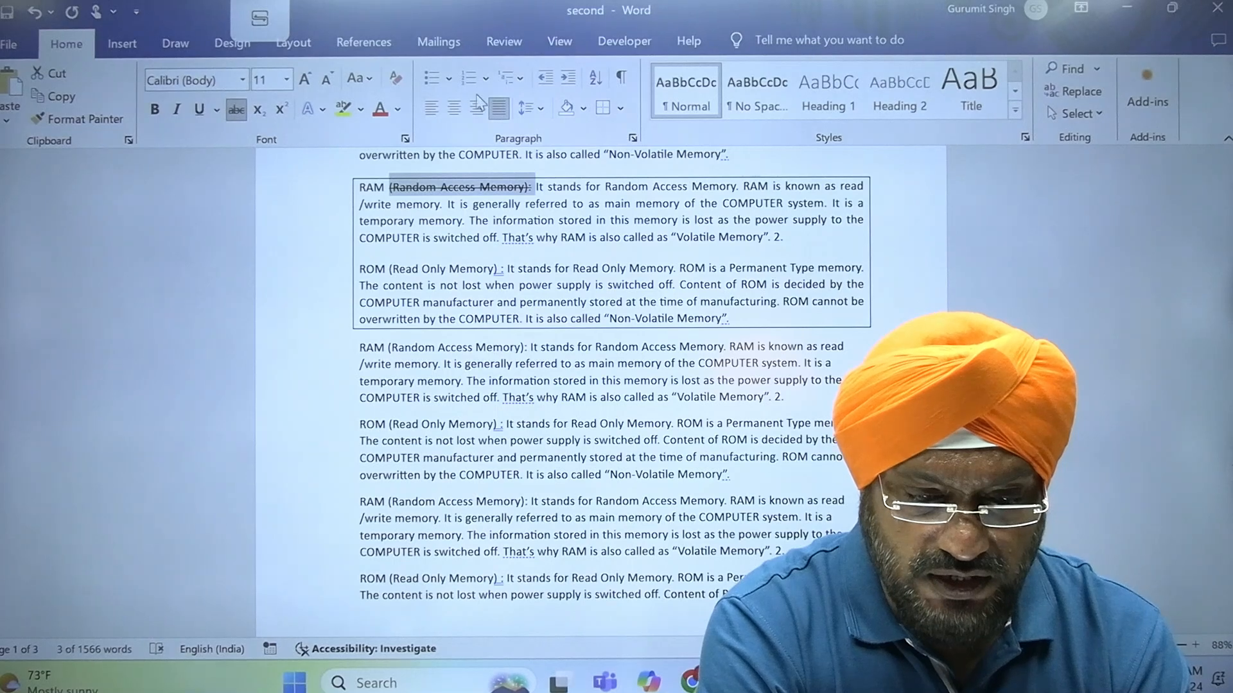
Set the document zoom to 100%
click(549, 50)
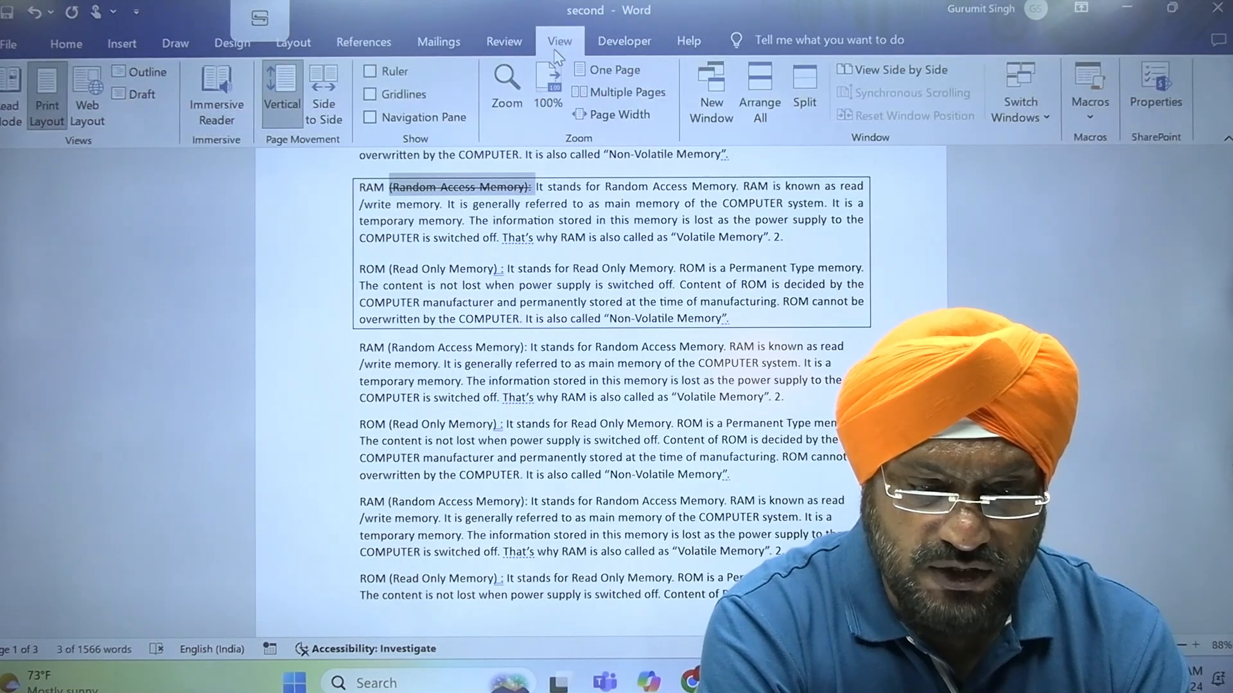
click(506, 105)
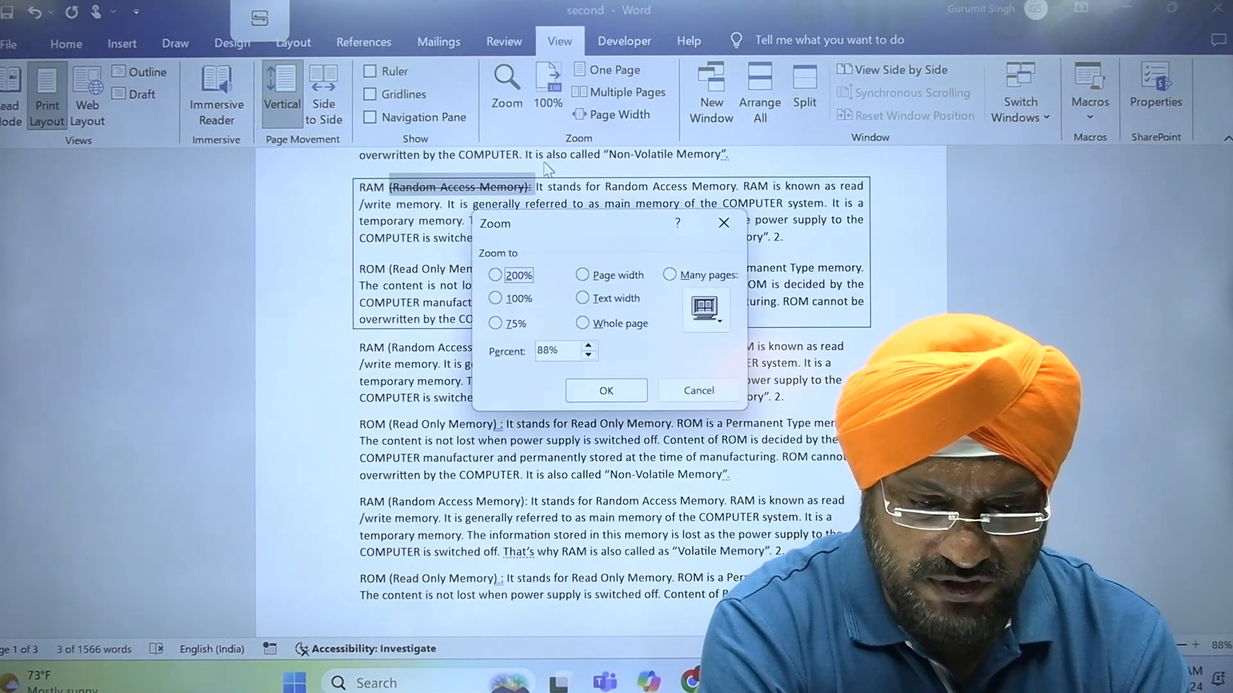
click(518, 299)
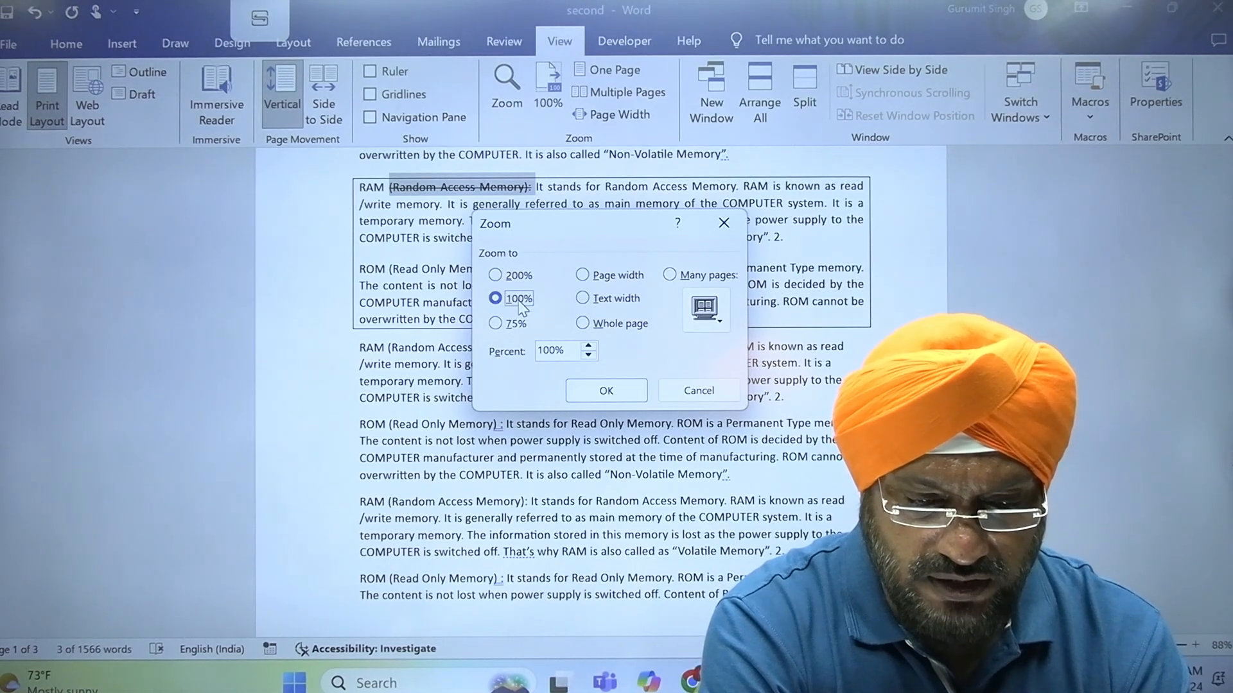
click(607, 391)
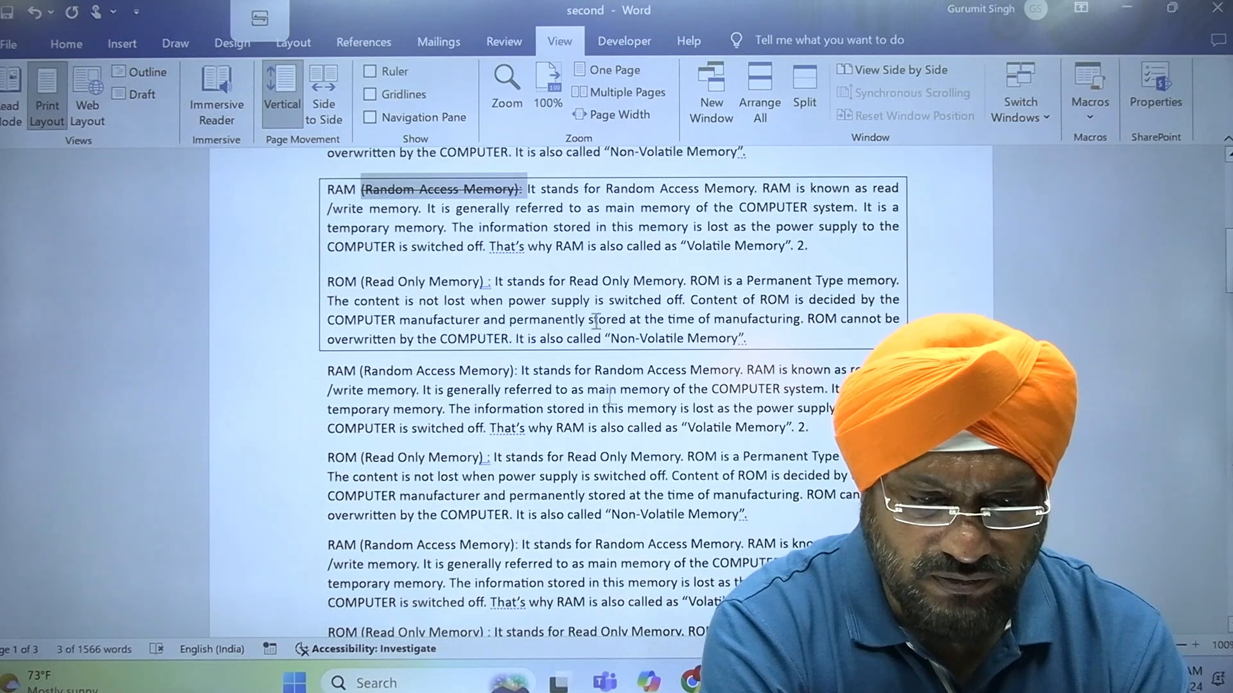
Set a custom document zoom of 125%
click(495, 88)
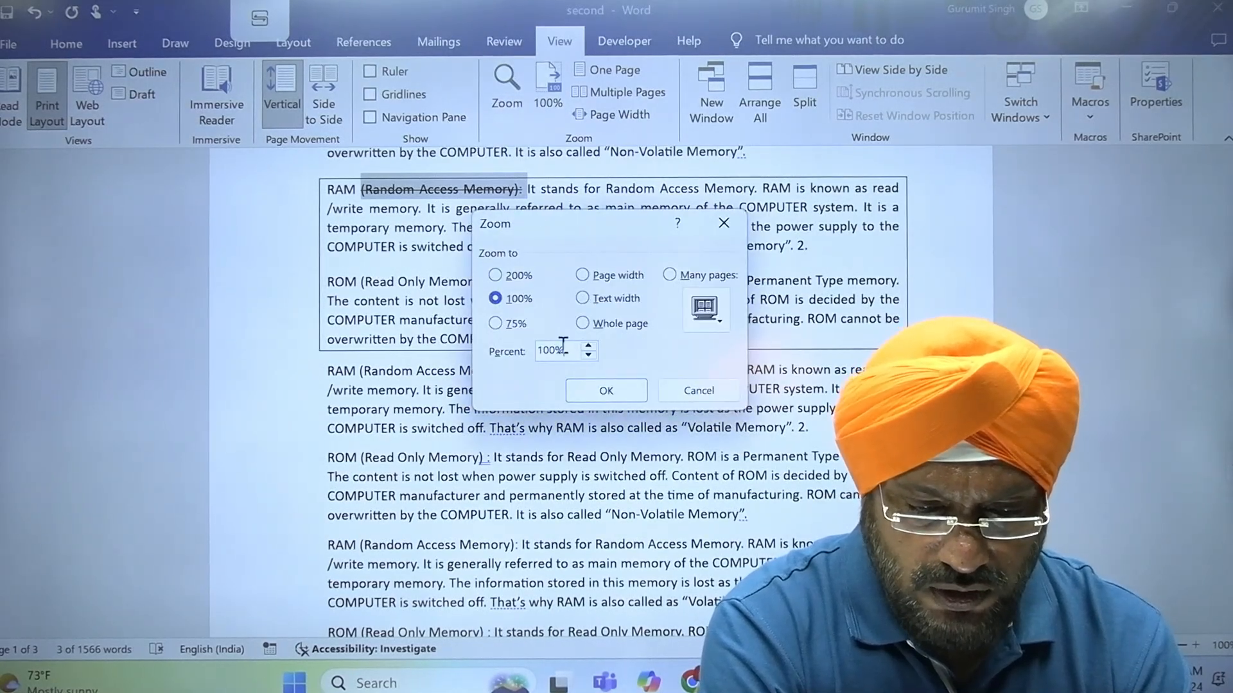
drag(566, 350, 485, 352)
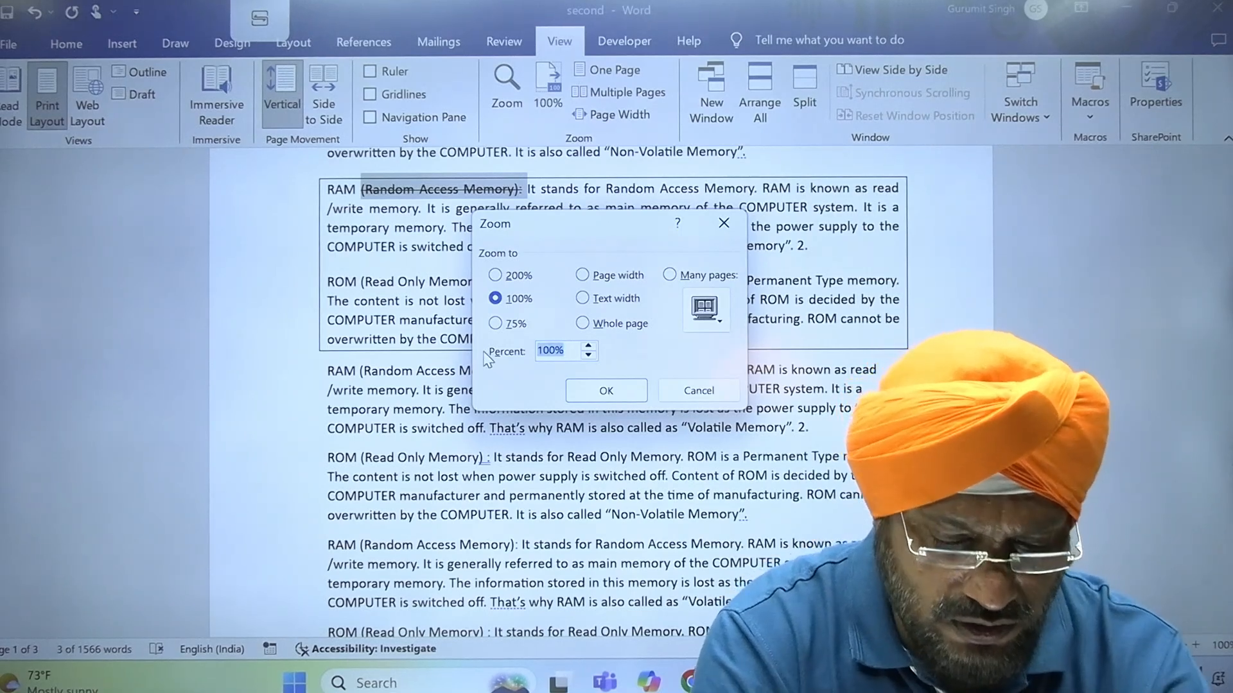
text(125)
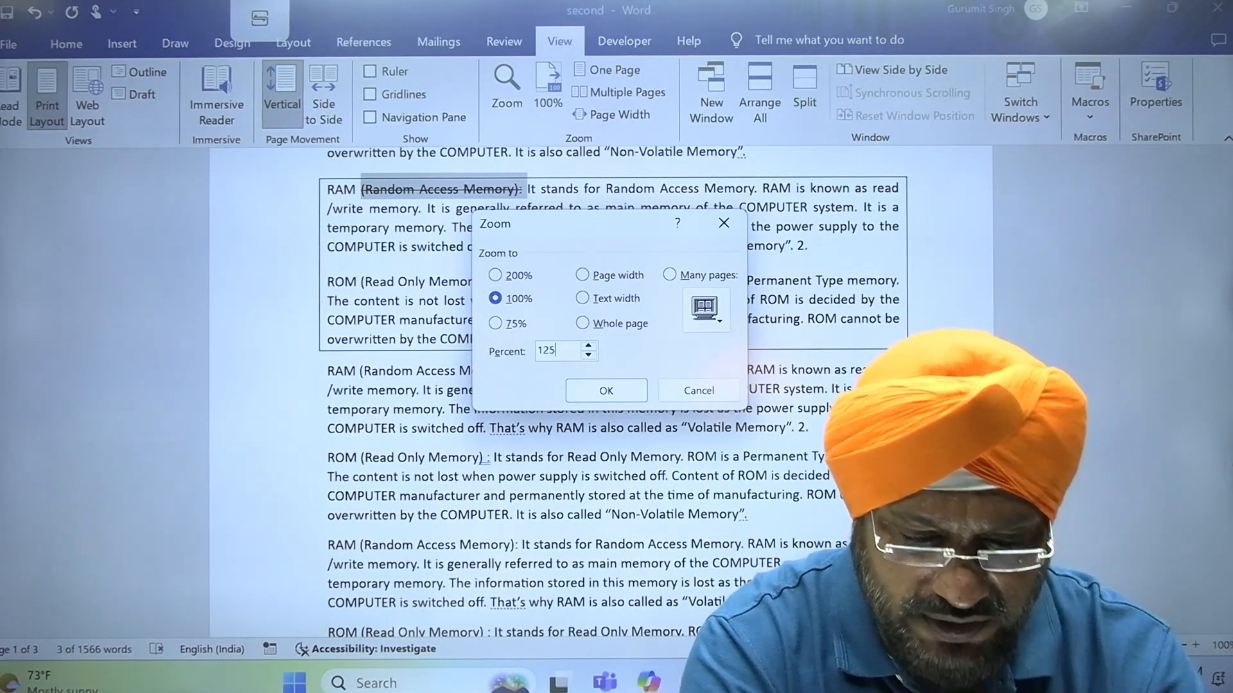
key(Return)
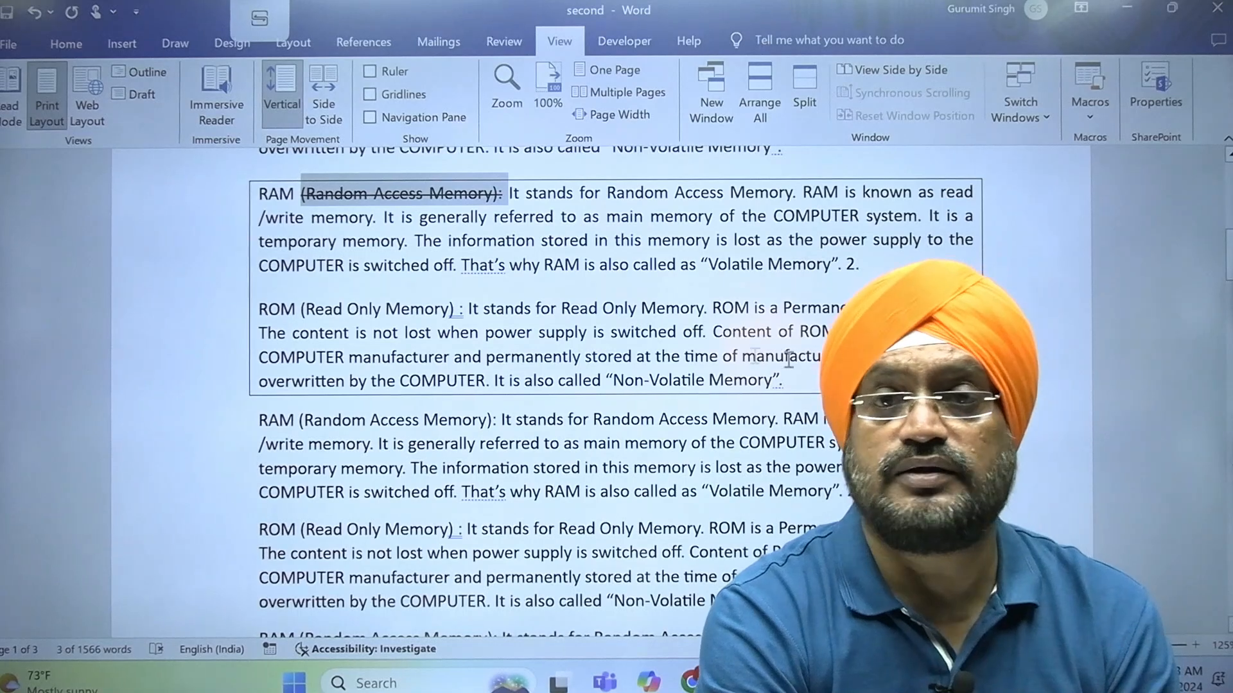
Delete the struck-through words "Random Access Memory" from the boxed RAM paragraph and undo the deletion
click(565, 241)
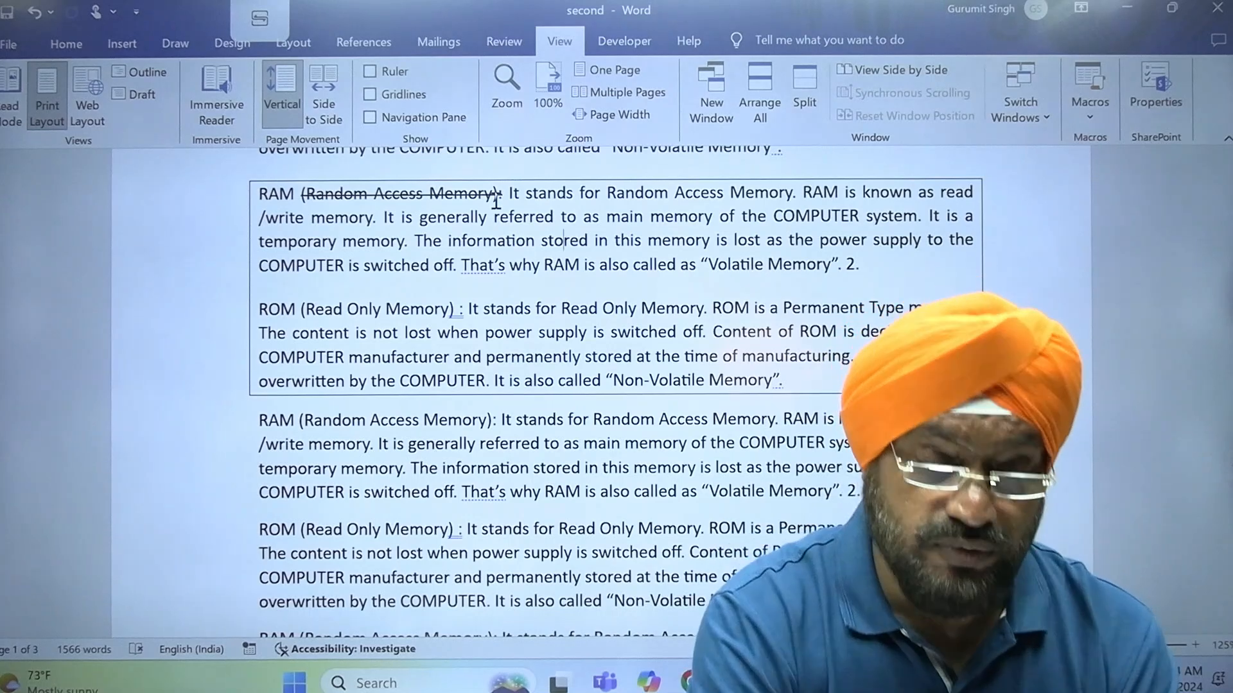
drag(305, 192, 486, 191)
key(Delete)
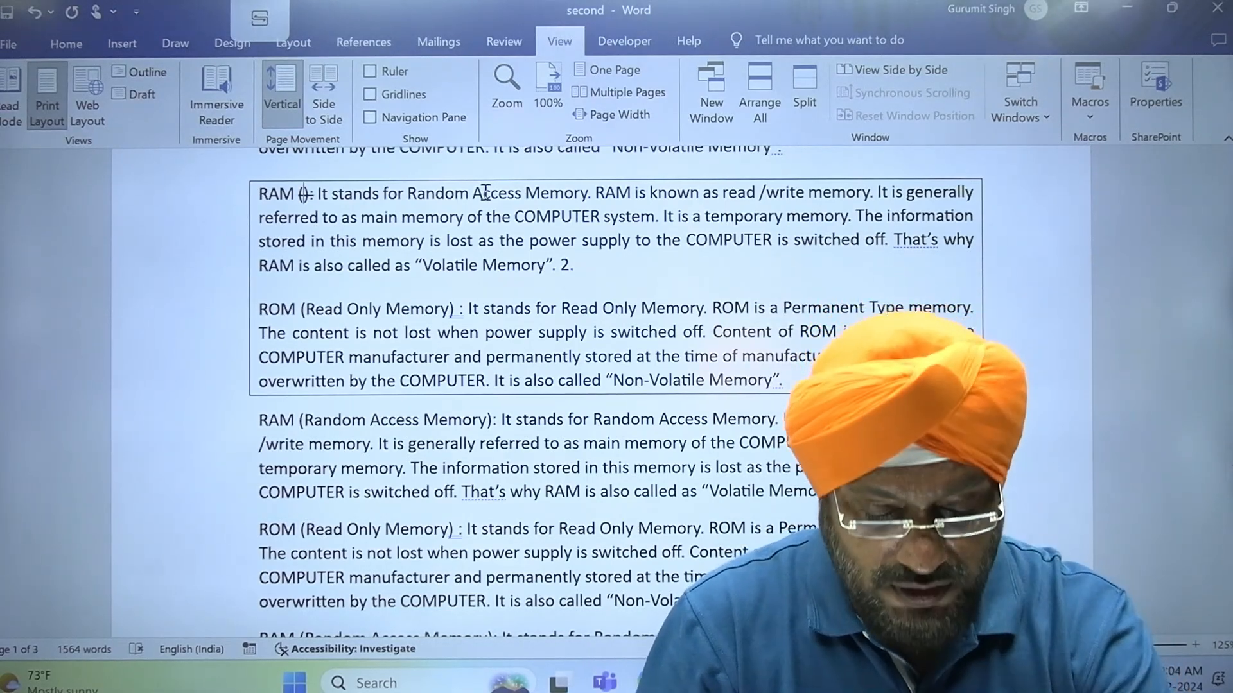
key(ctrl+z)
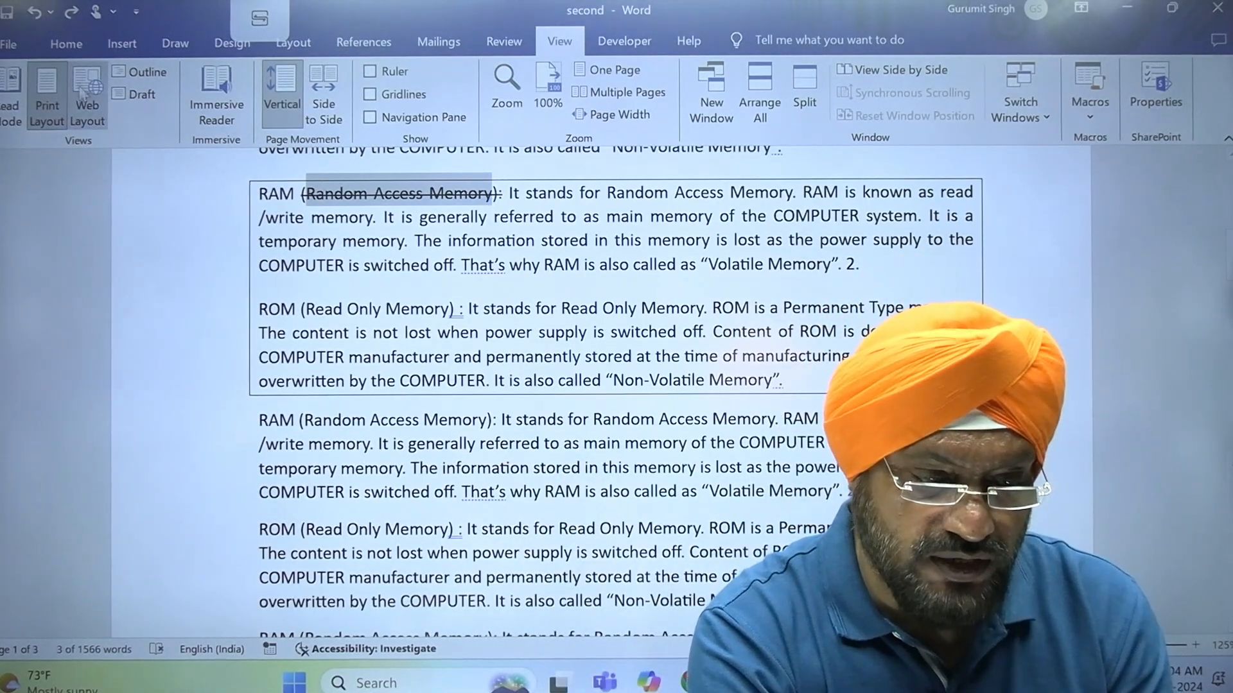
Below the boxed RAM paragraph, add the lines "H2O" and "X2+Y2=0" followed by an empty line
click(67, 44)
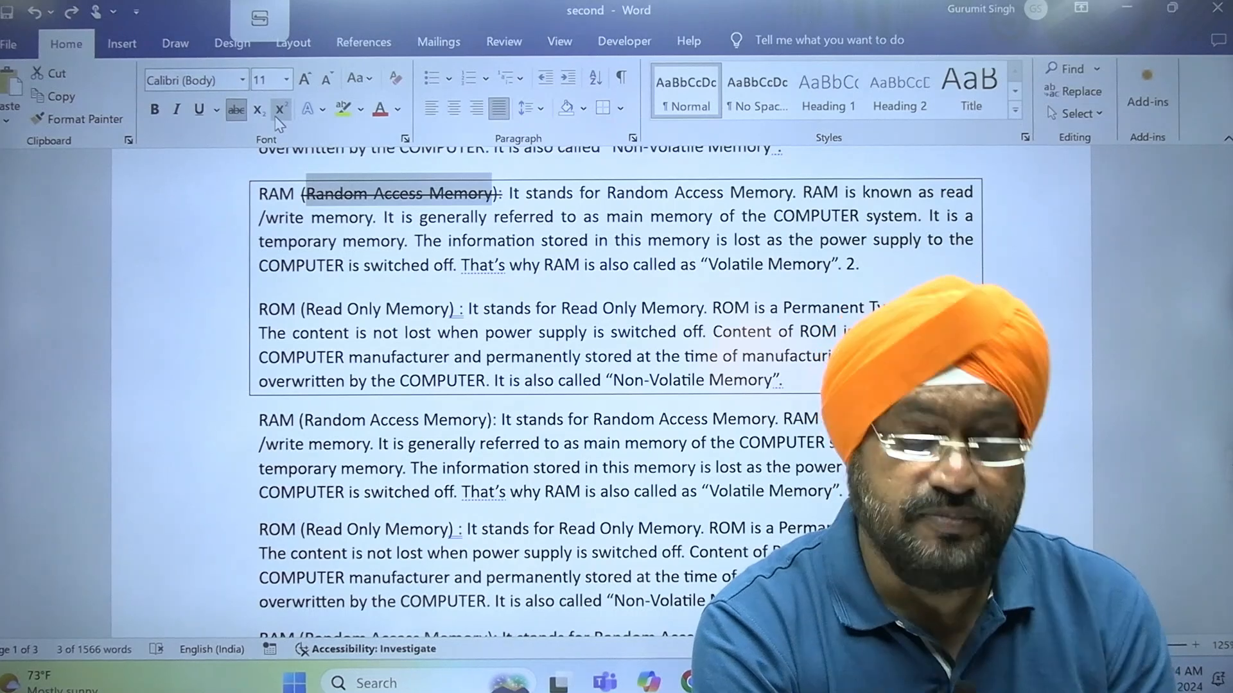
click(377, 275)
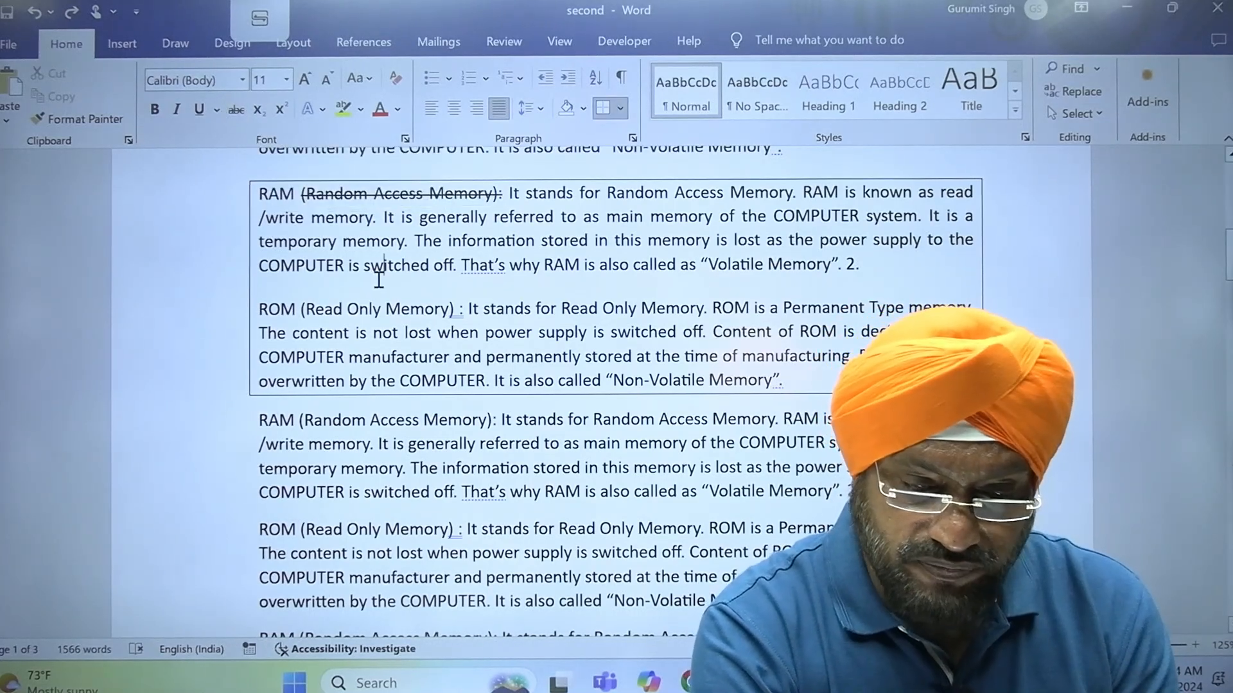
click(888, 267)
key(Return)
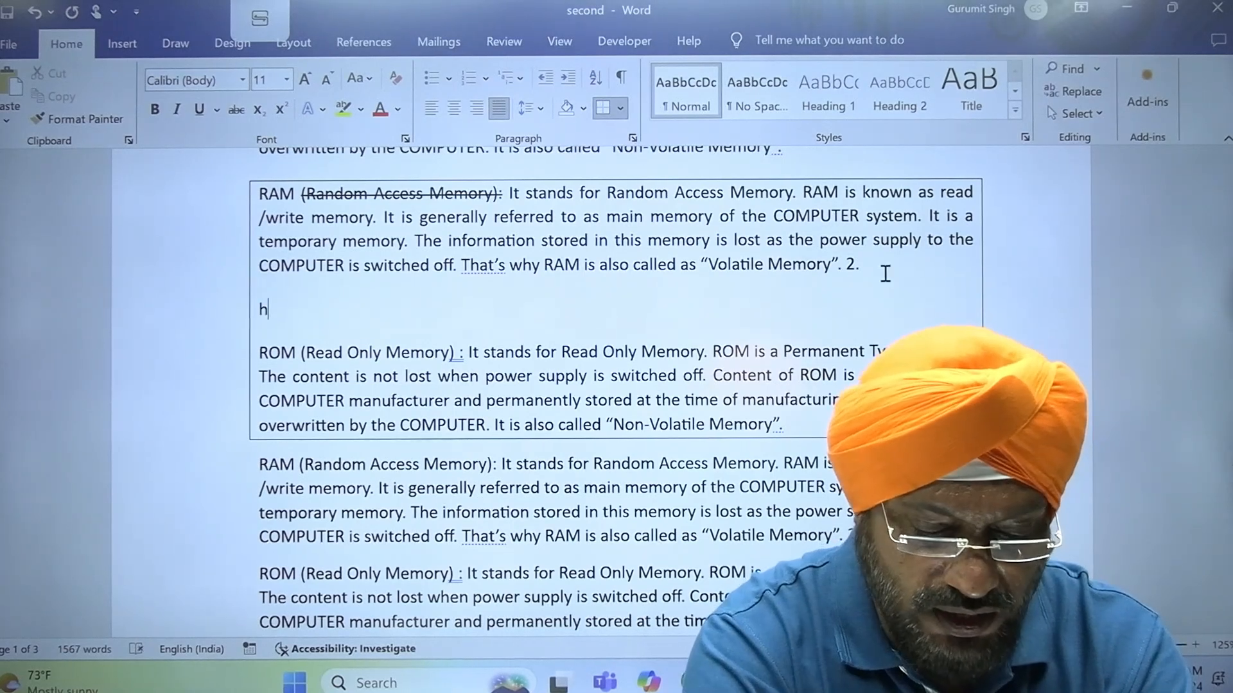
text(H2O)
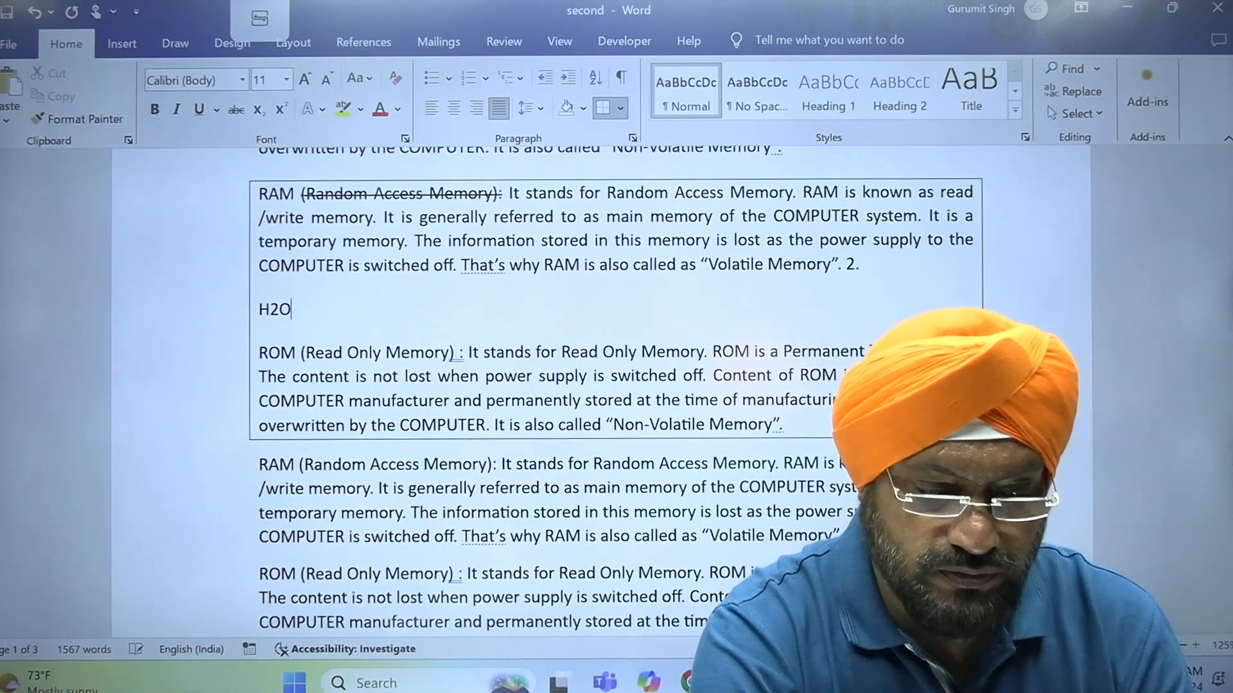
key(Return)
text(X2)
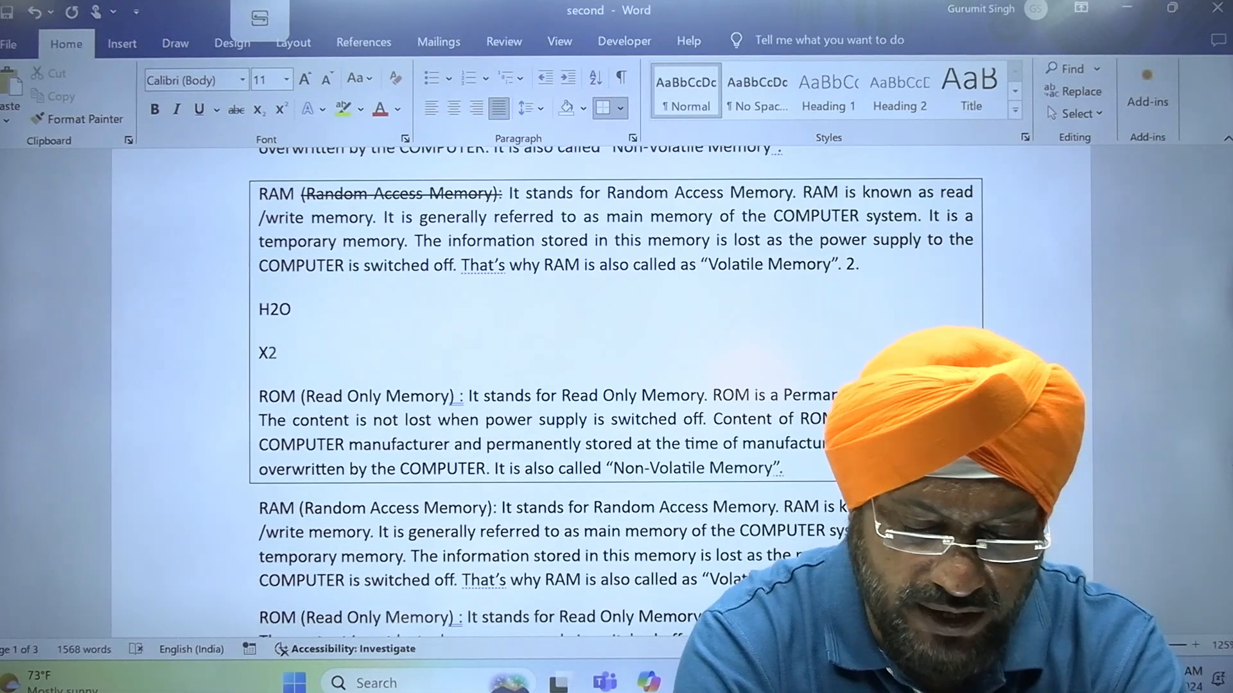
text(+Y2)
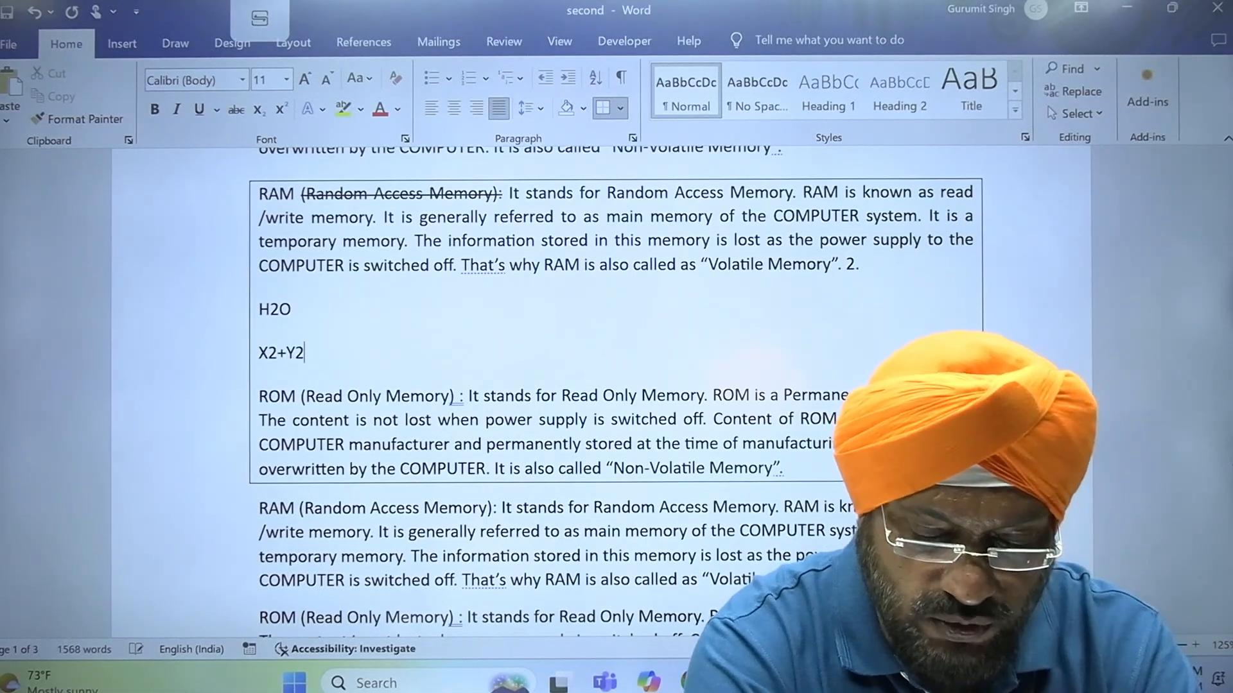
text(=0)
key(Return)
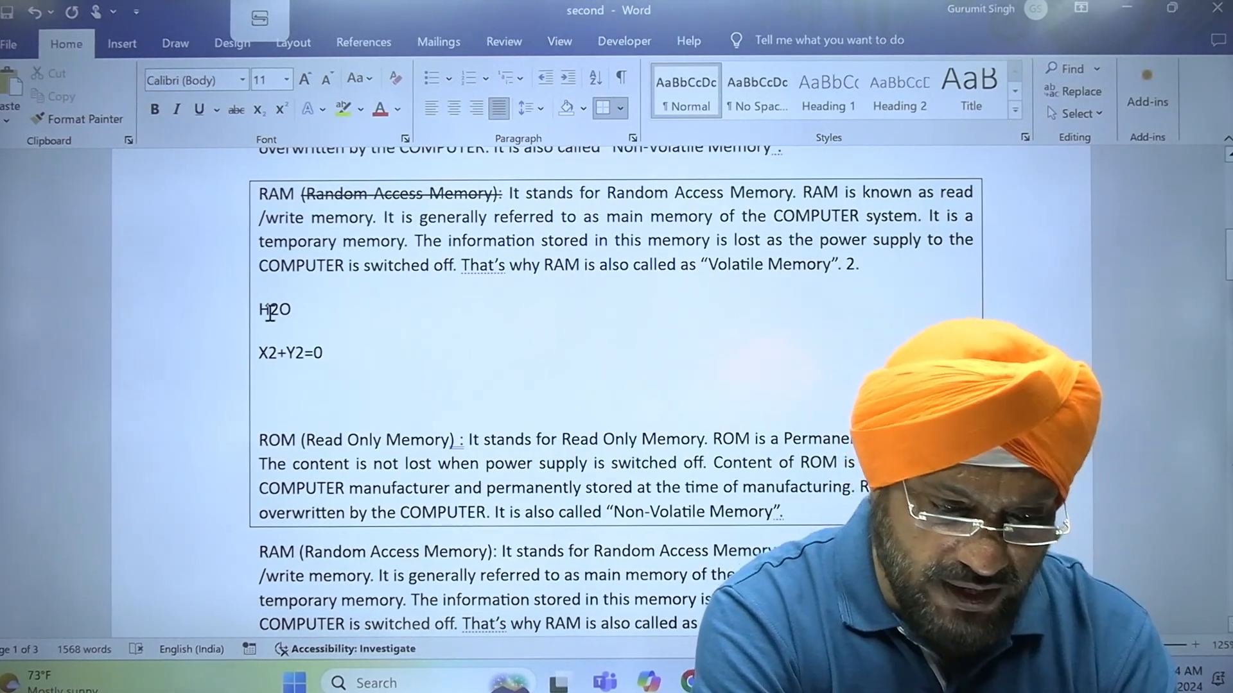
Select the 2 in H2O
drag(282, 314, 283, 315)
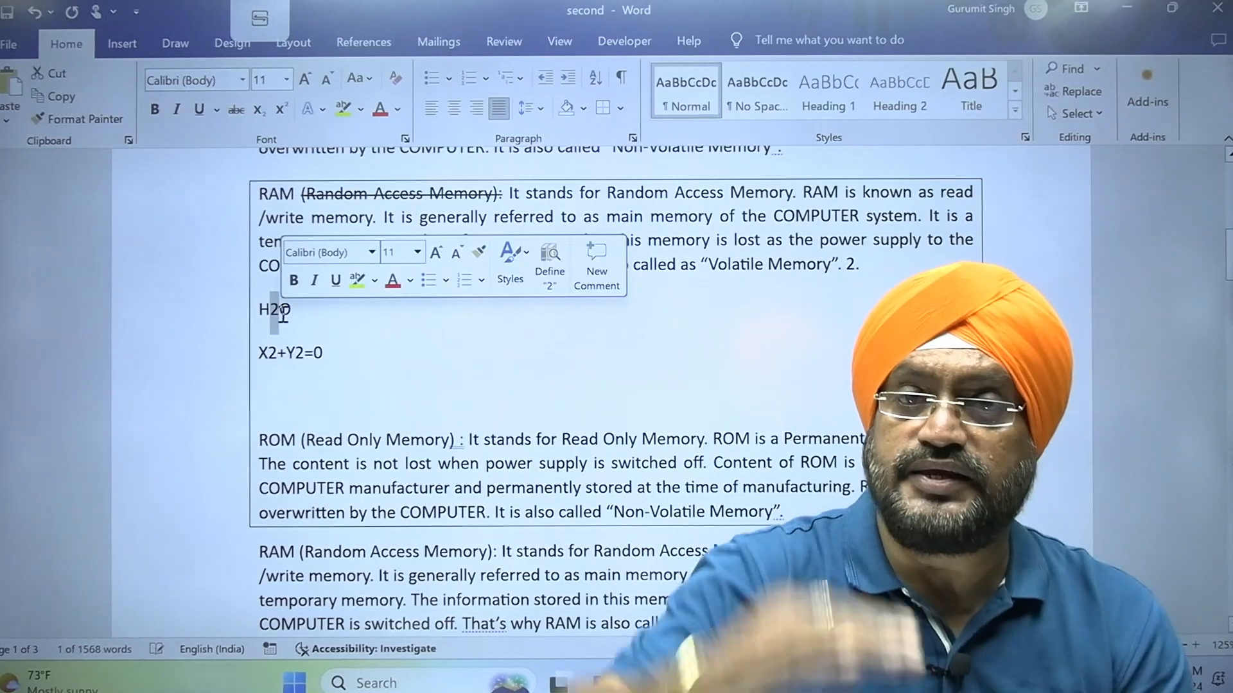
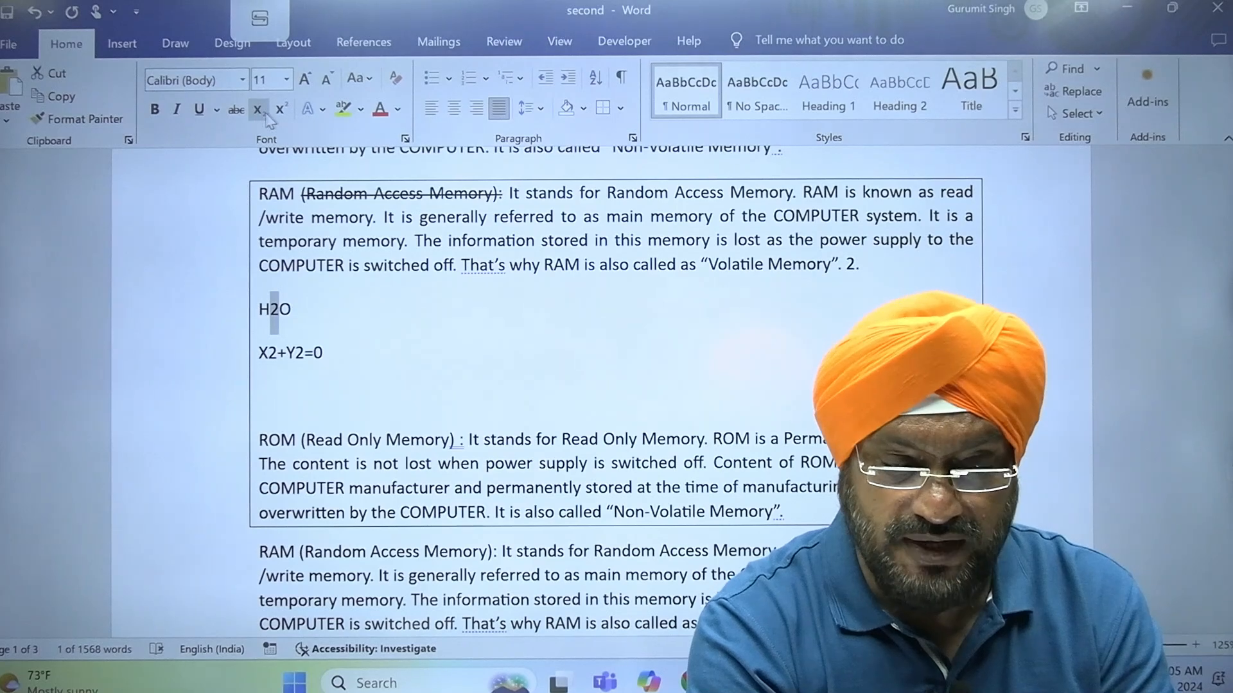
Make the selected 2 in H2O subscript and the 2 after X in the equation below it superscript
click(262, 119)
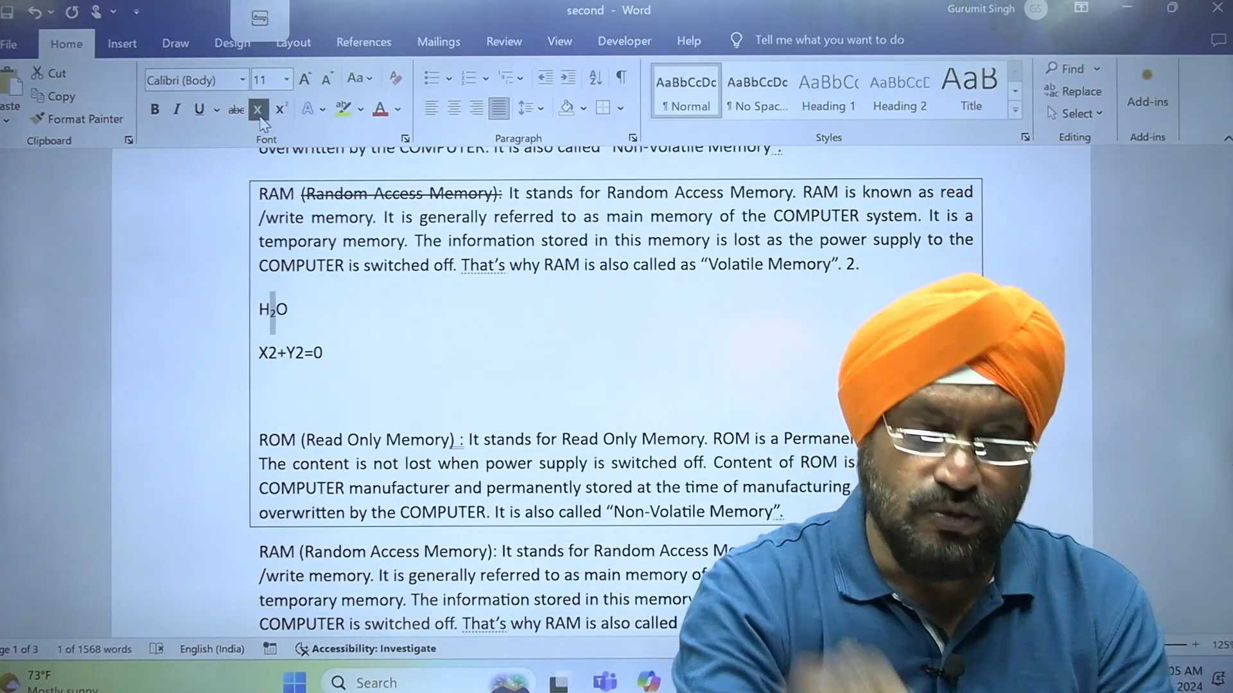
click(367, 359)
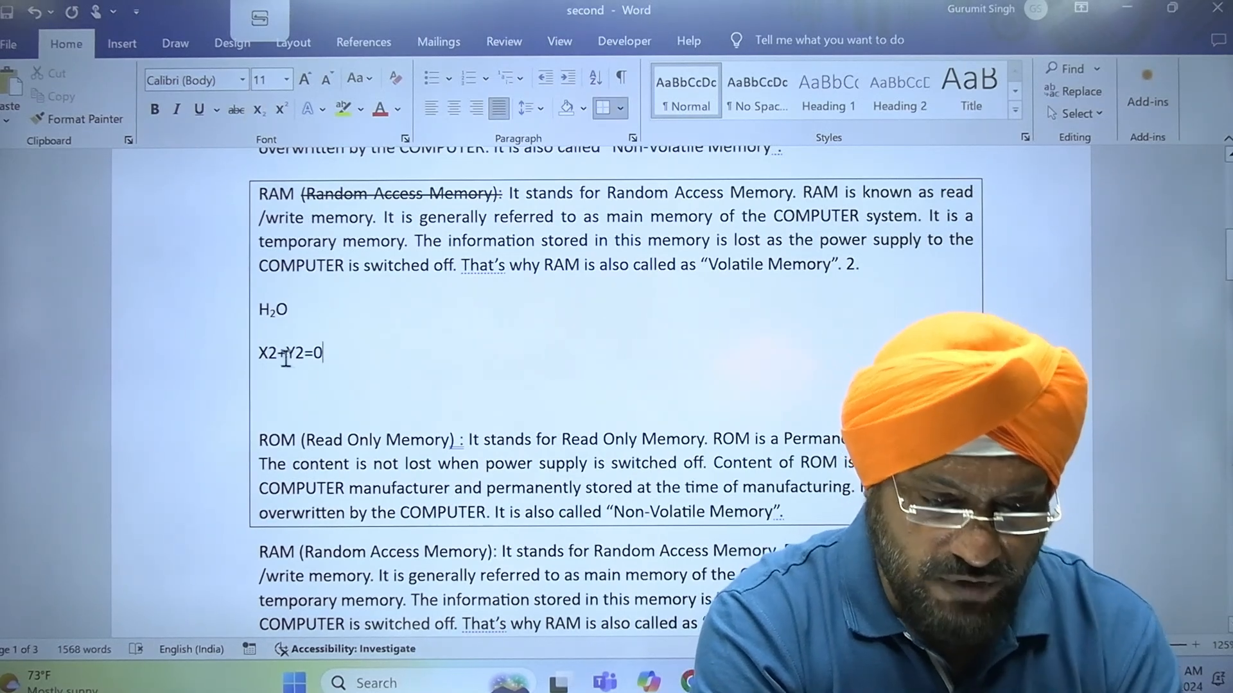
drag(277, 356, 269, 354)
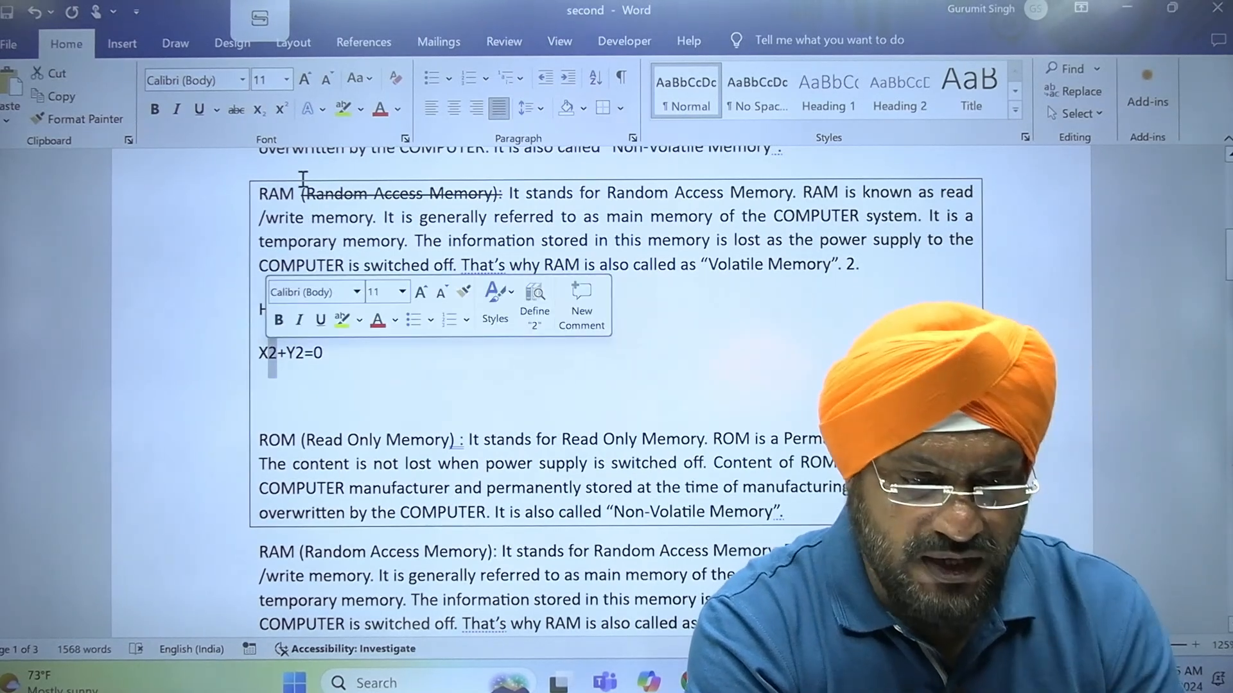
click(281, 110)
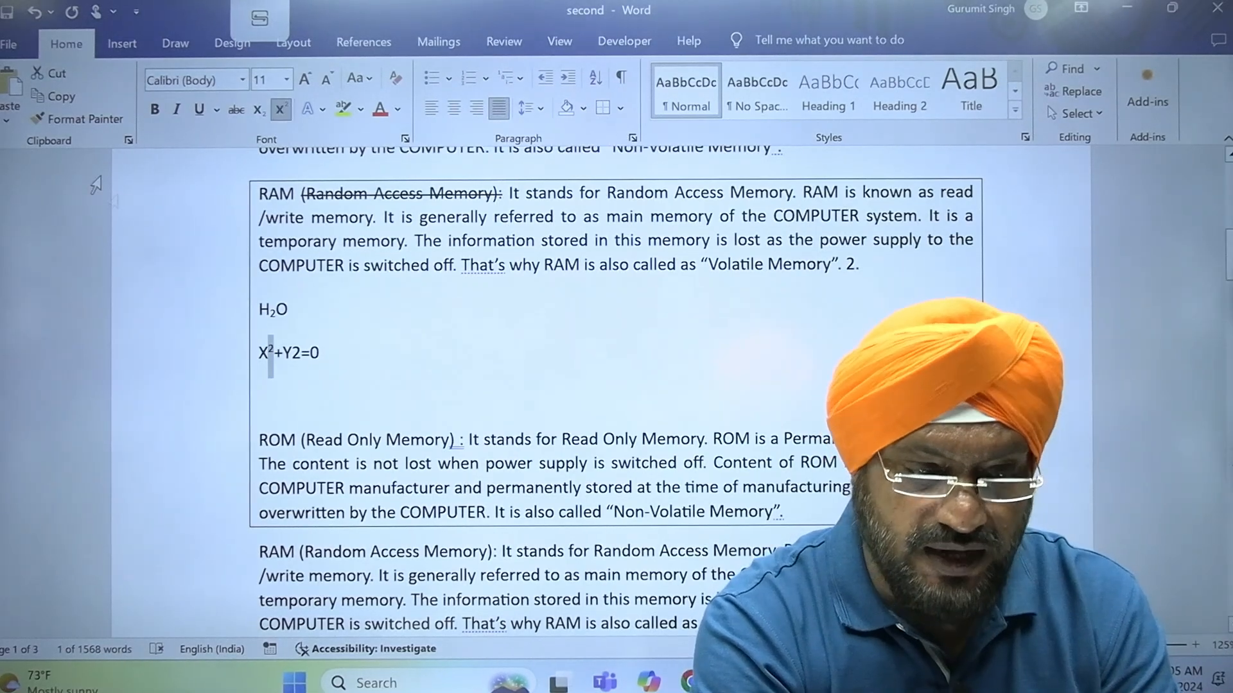
Copy the superscript formatting from the 2 after X to the 2 after Y with Format Painter
click(89, 126)
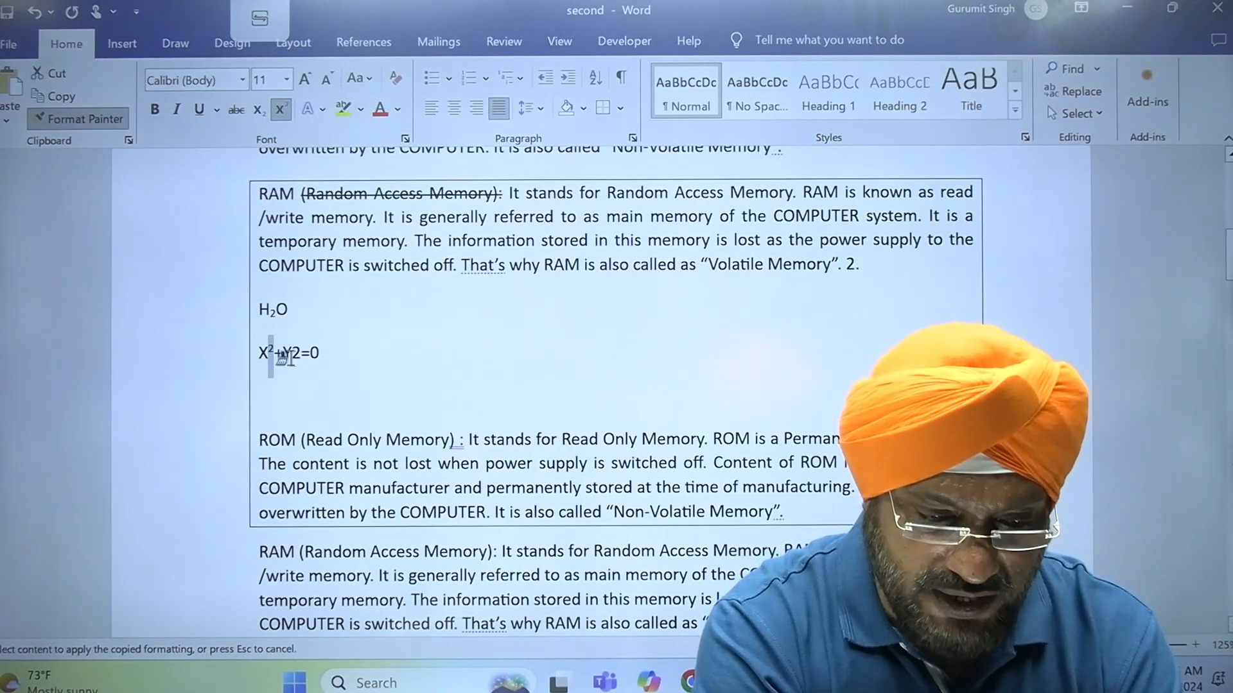
drag(291, 353, 301, 353)
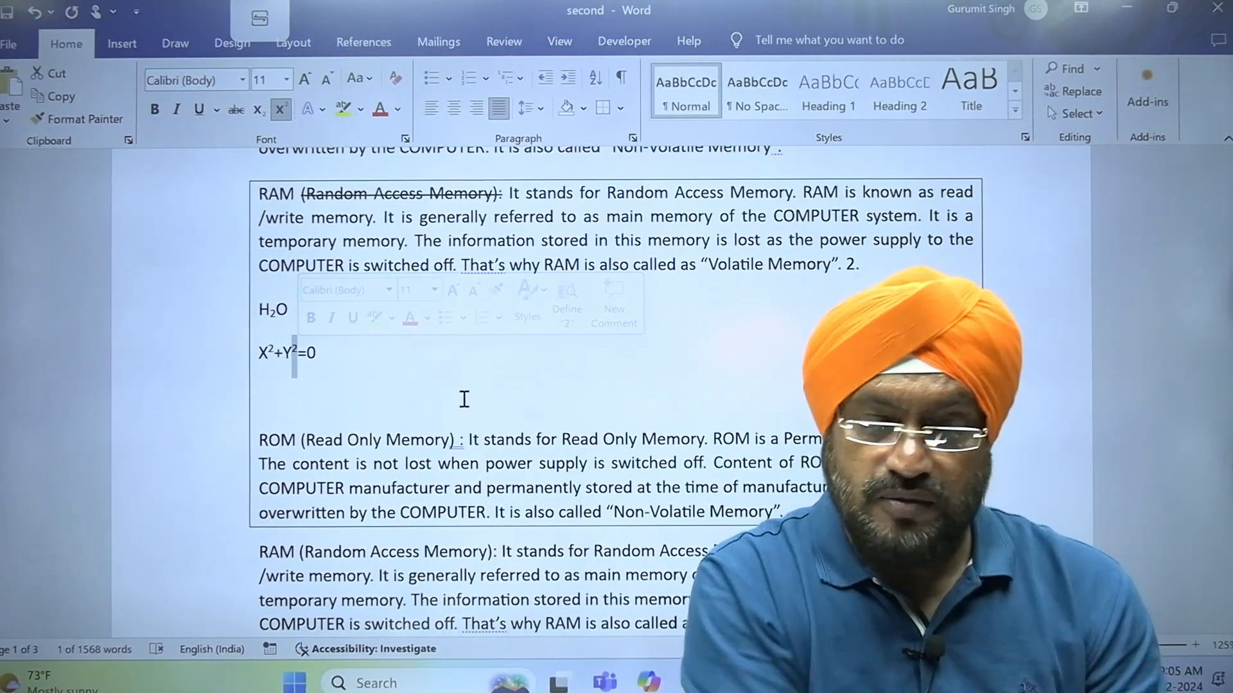
click(380, 402)
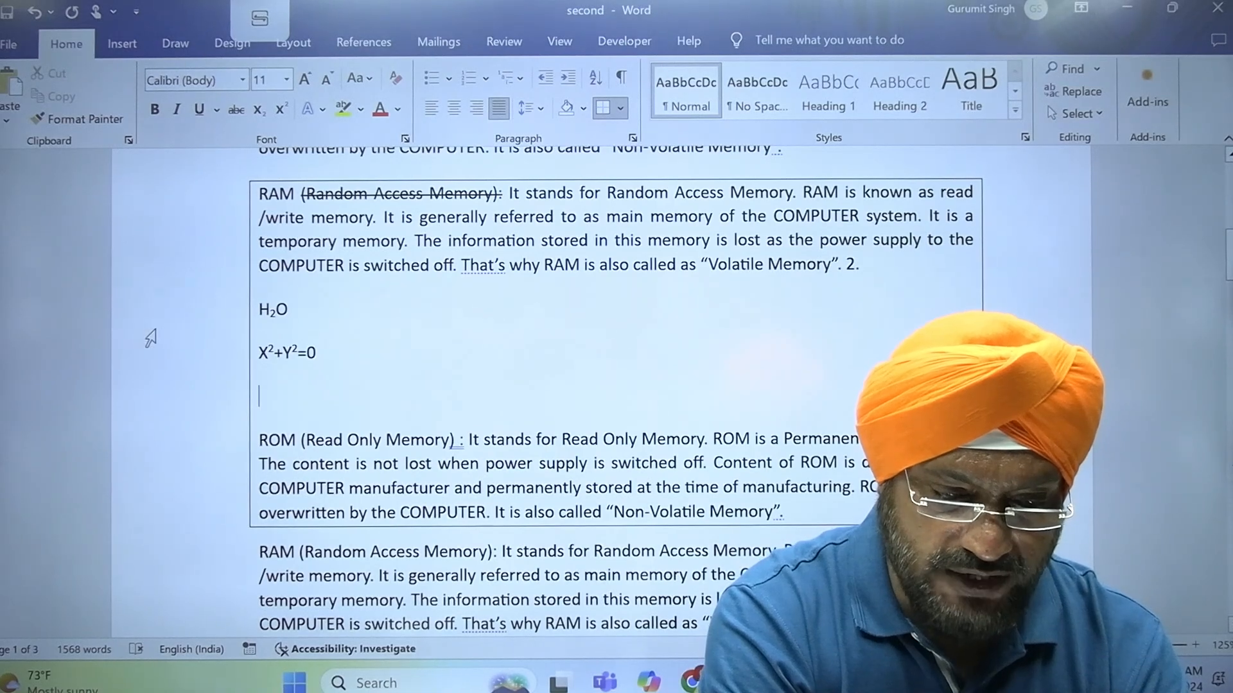
Apply the orange filled and outlined text effect to the H2O and X2+Y2=0 lines
drag(167, 318, 170, 360)
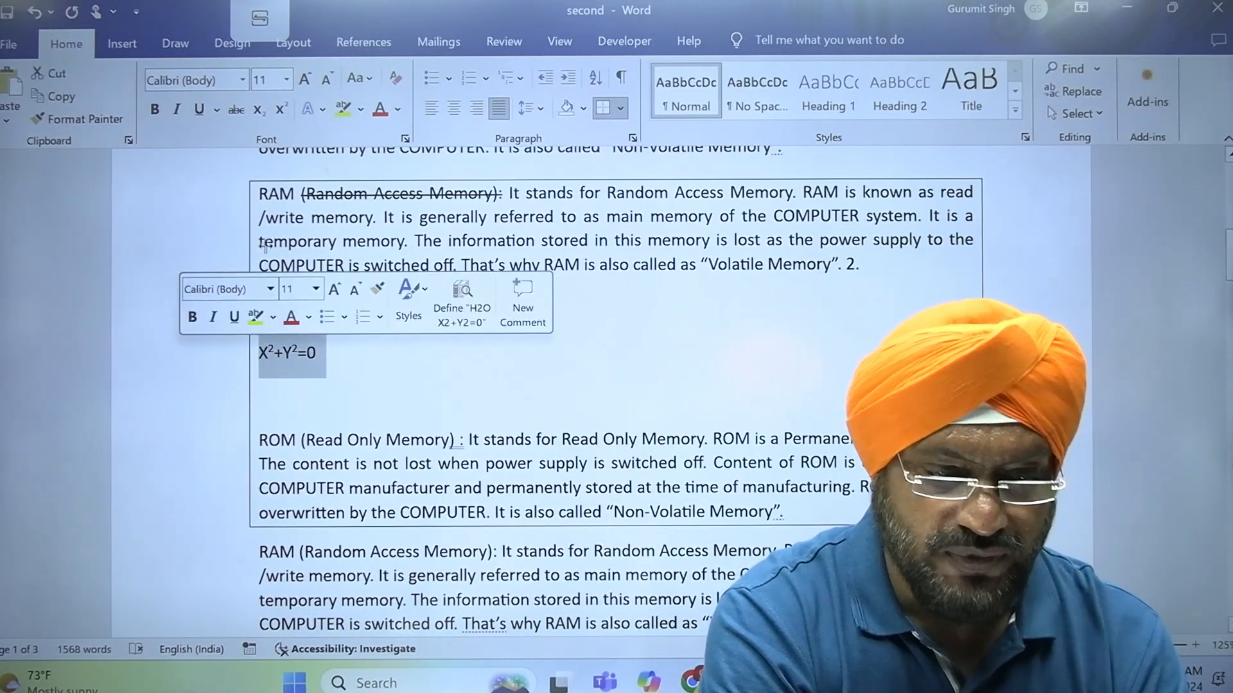
click(322, 109)
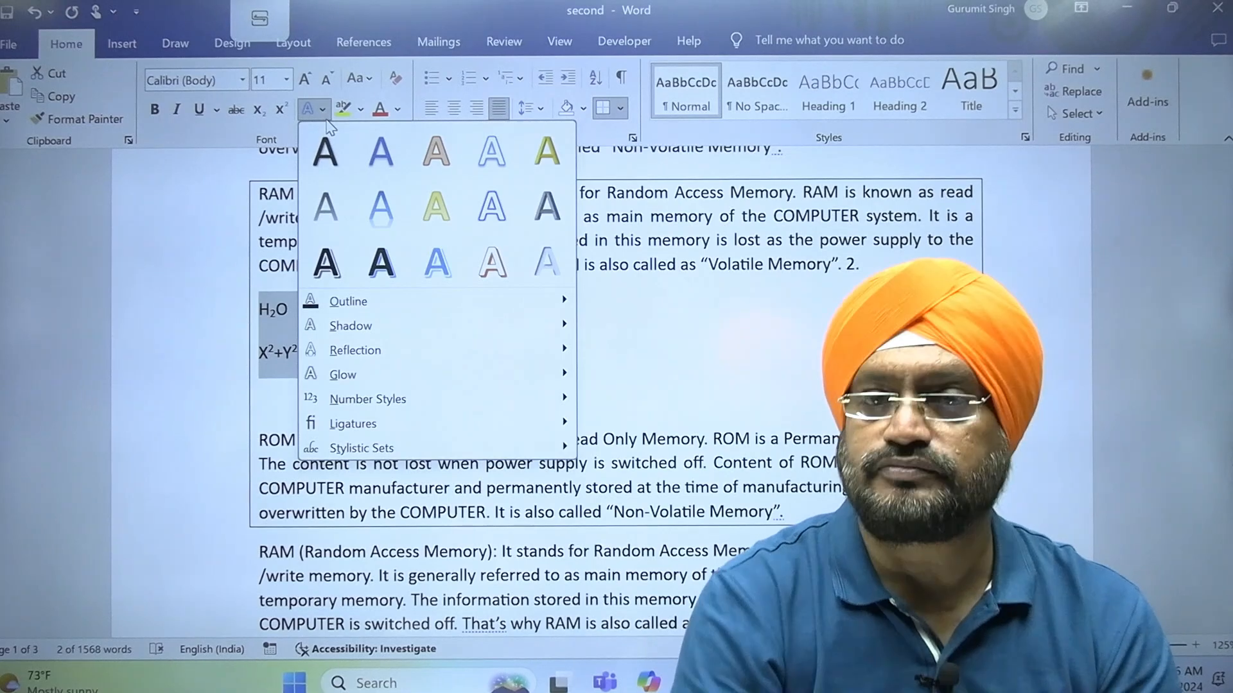
click(443, 161)
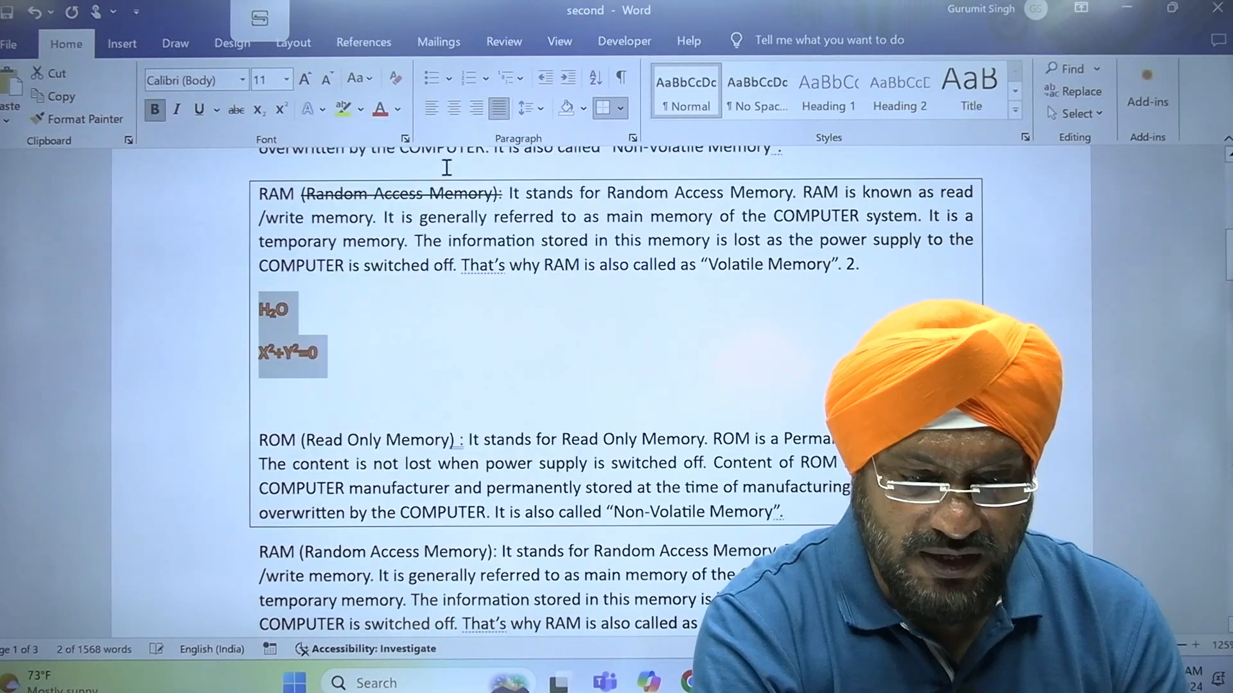
click(441, 394)
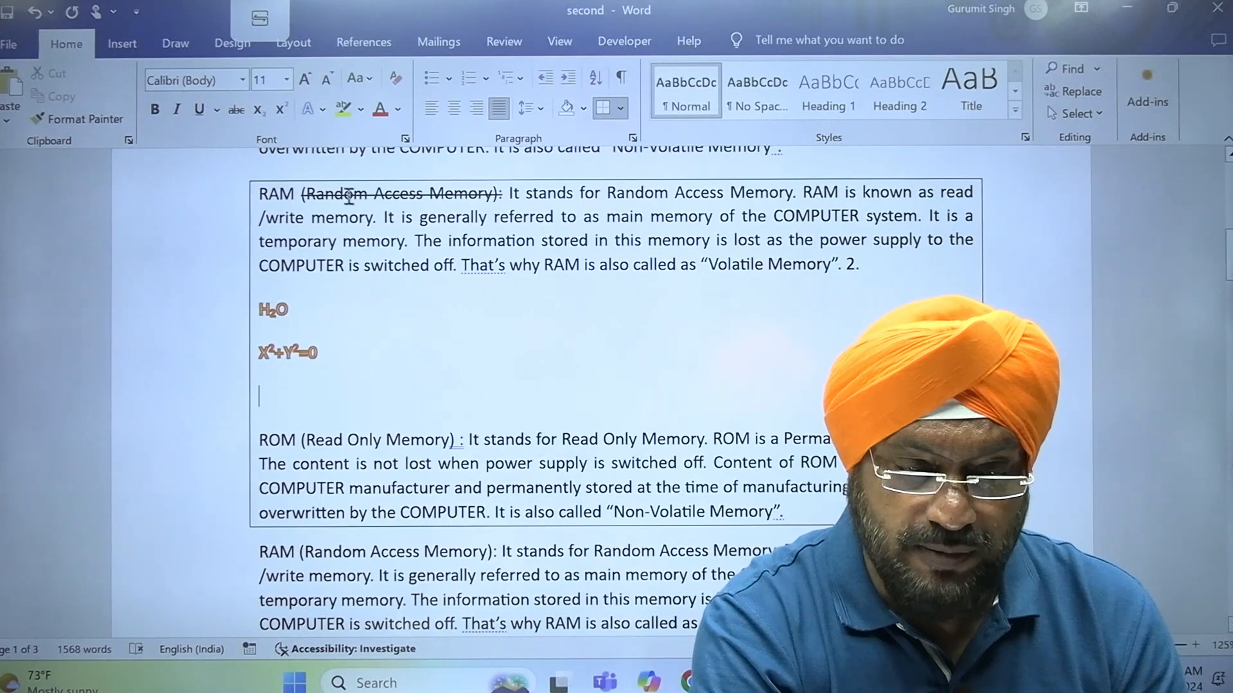
Highlight H2O in yellow and change its highlight color to bright green
click(159, 328)
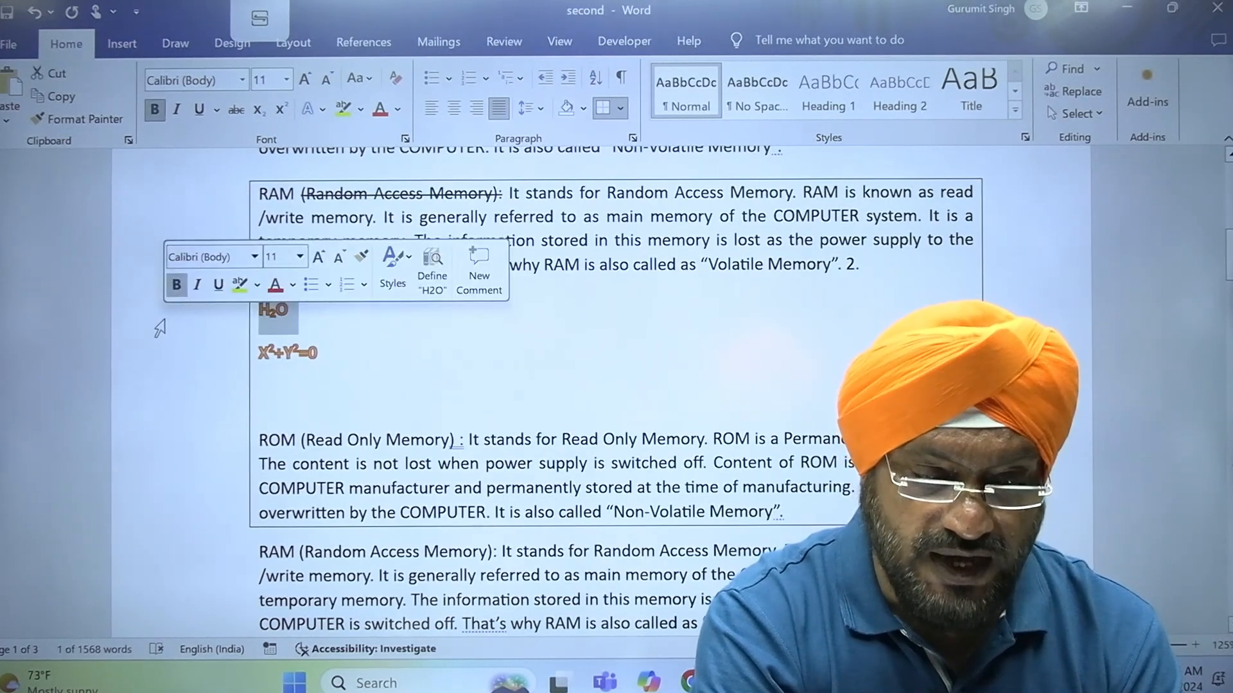
click(344, 110)
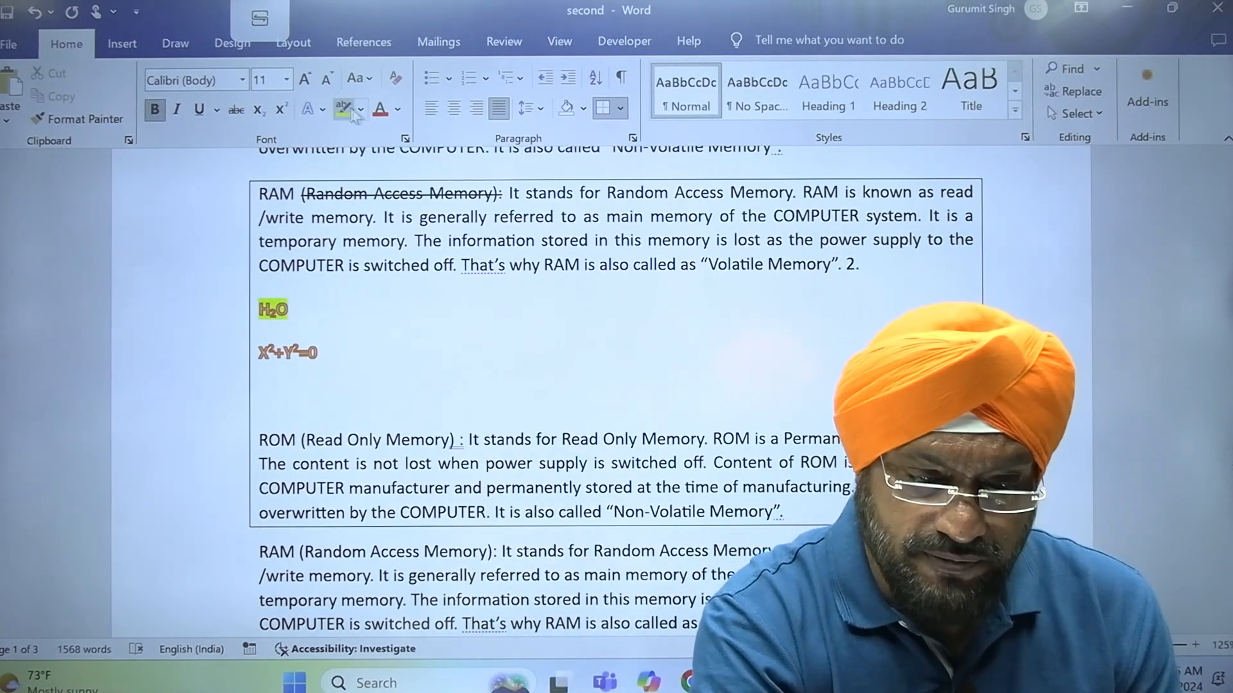
click(362, 110)
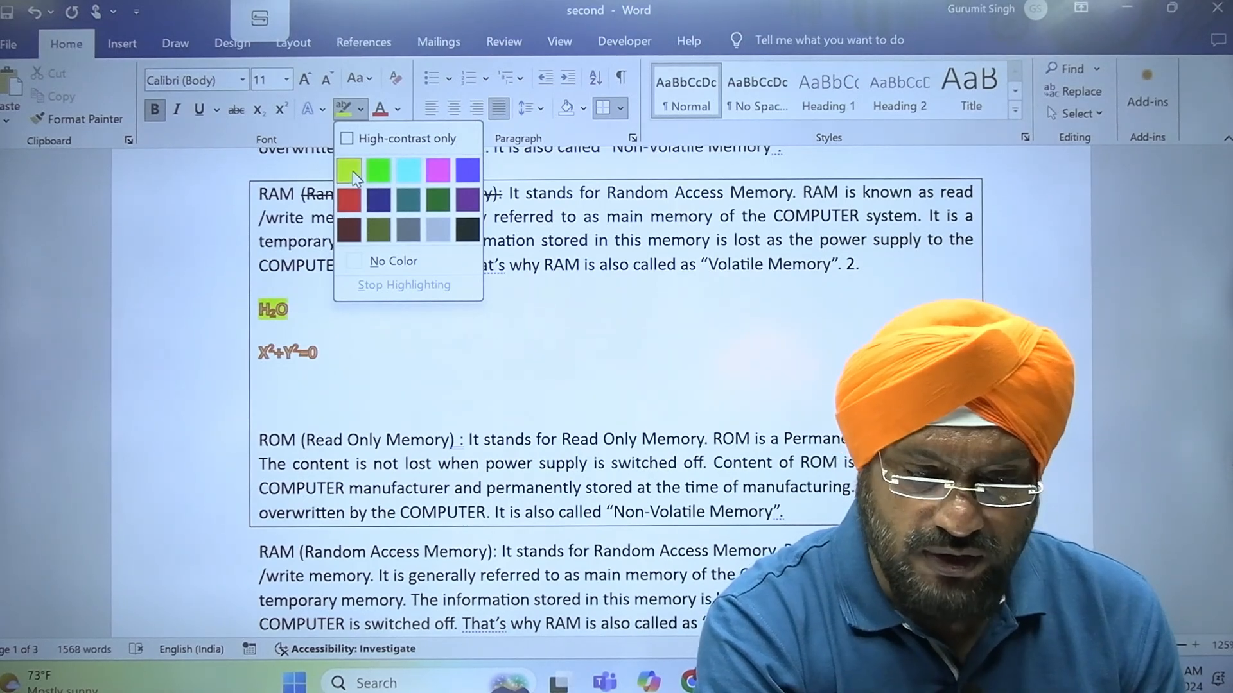
click(379, 171)
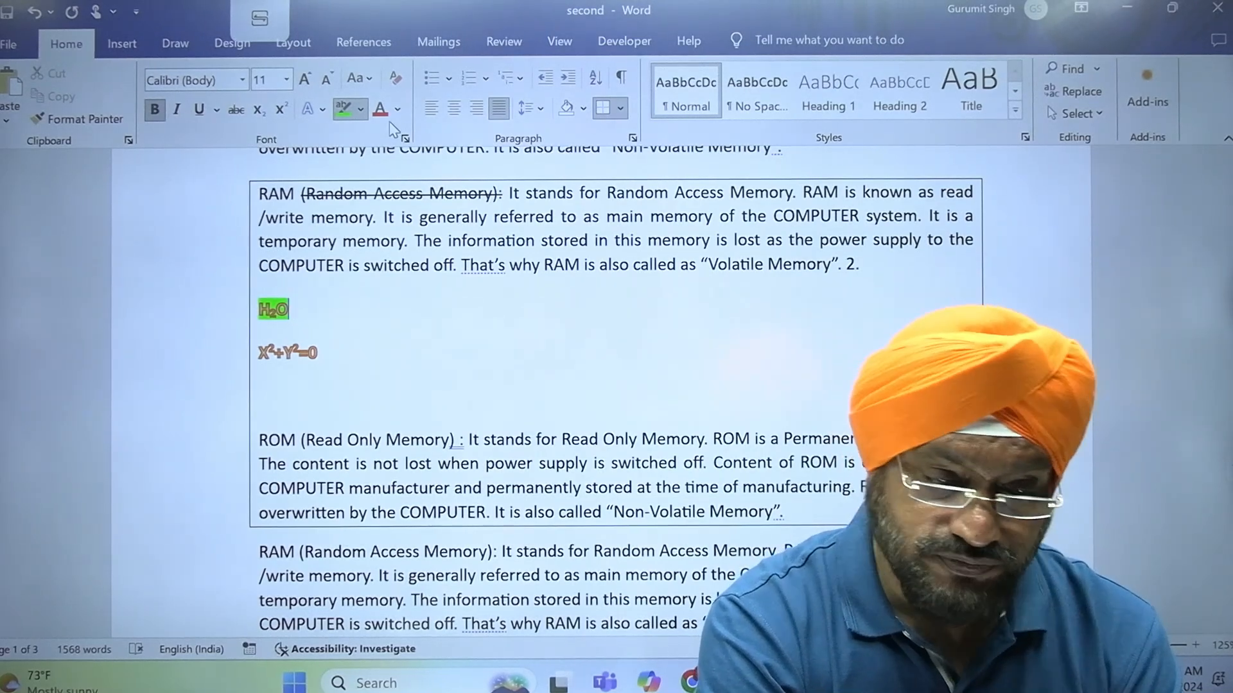
Highlight the boxed RAM paragraph in bright green and remove that highlight with No Color
drag(209, 208, 219, 276)
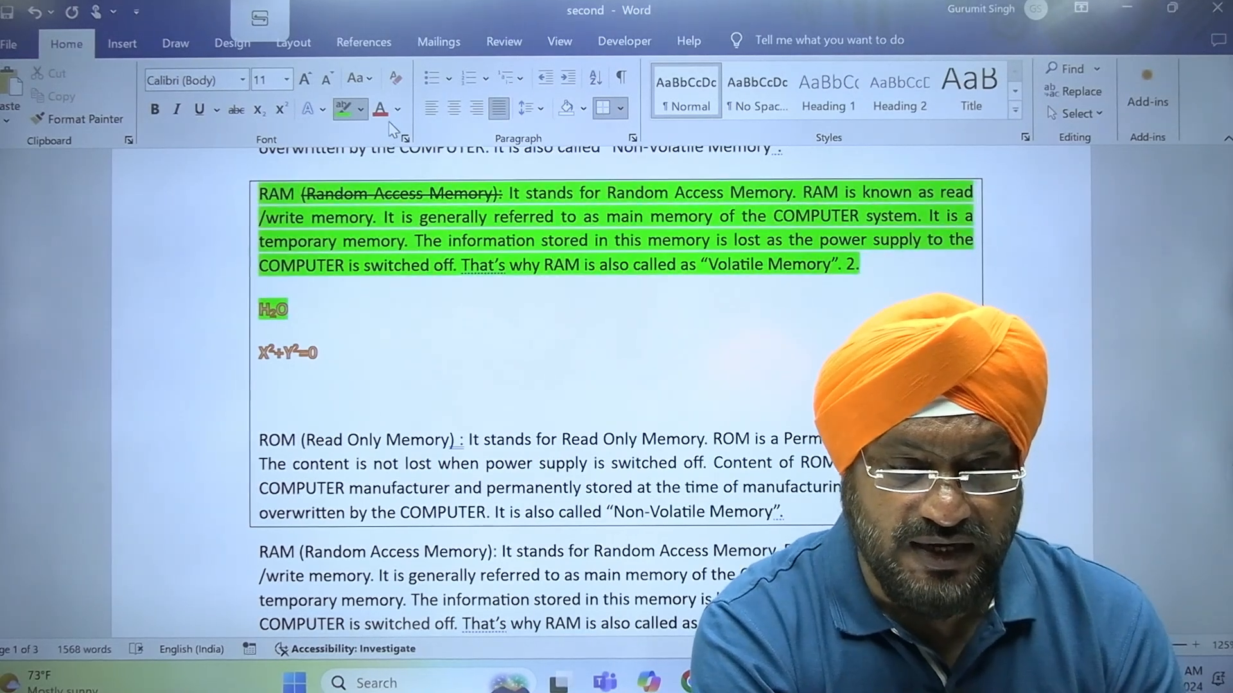
key(Escape)
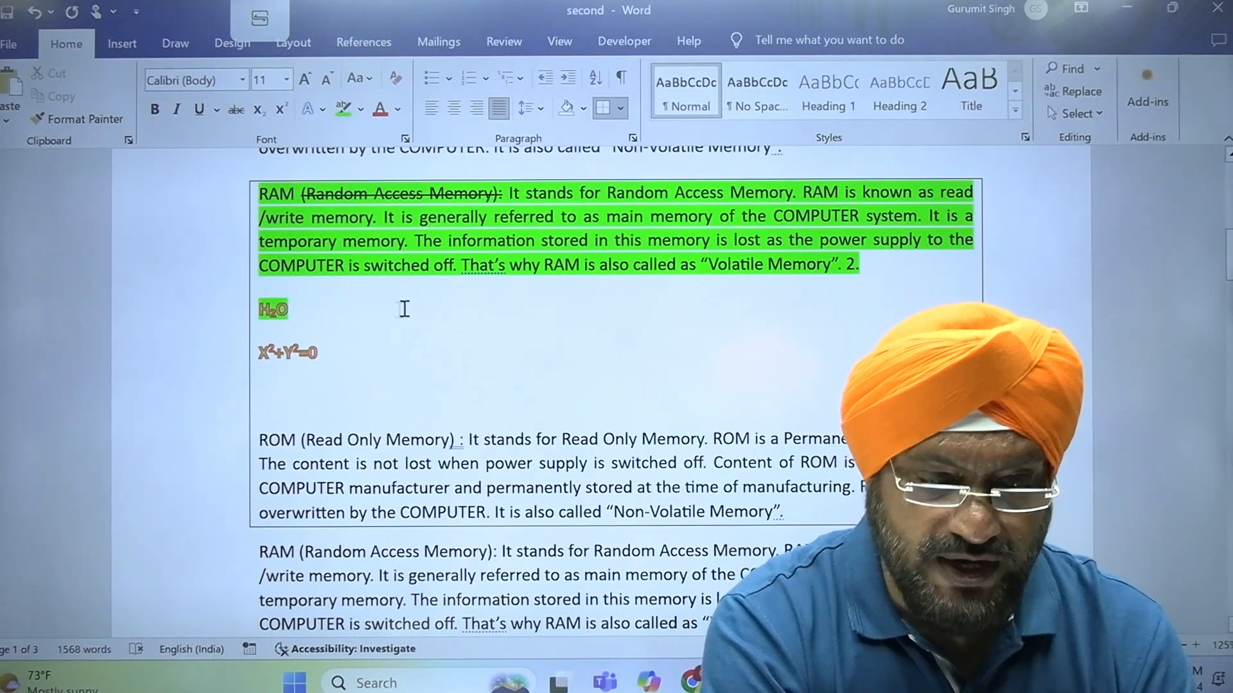
click(407, 303)
drag(200, 206, 207, 282)
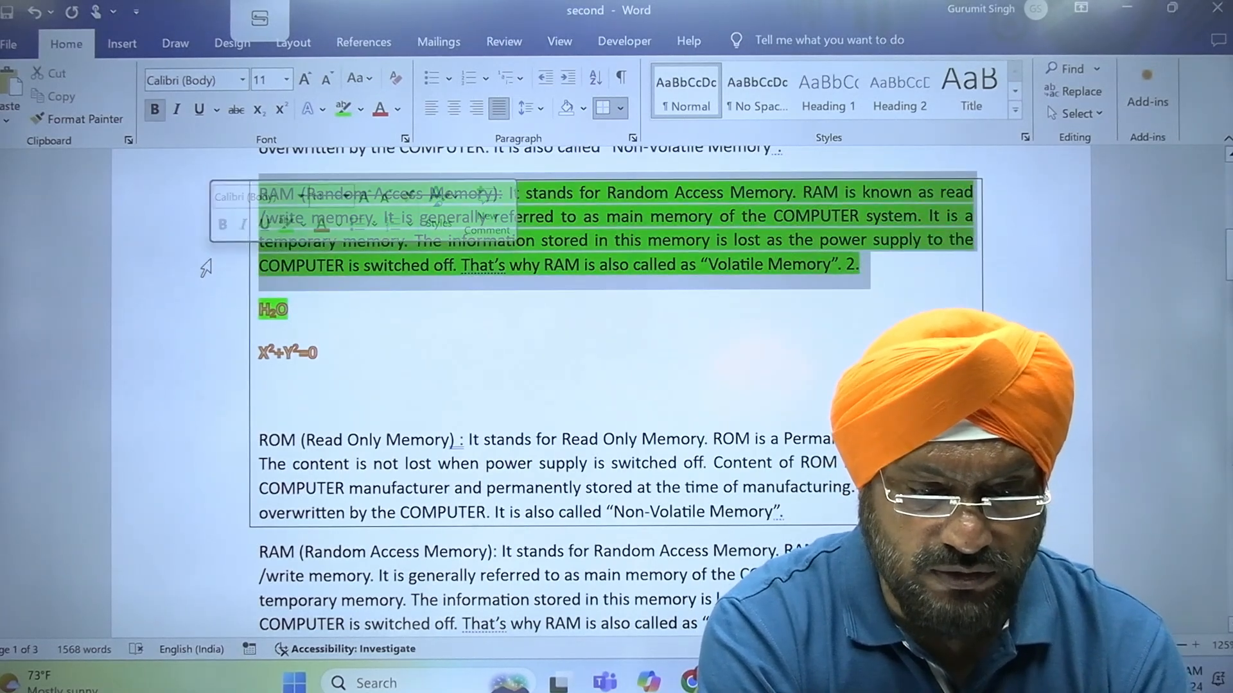
click(360, 115)
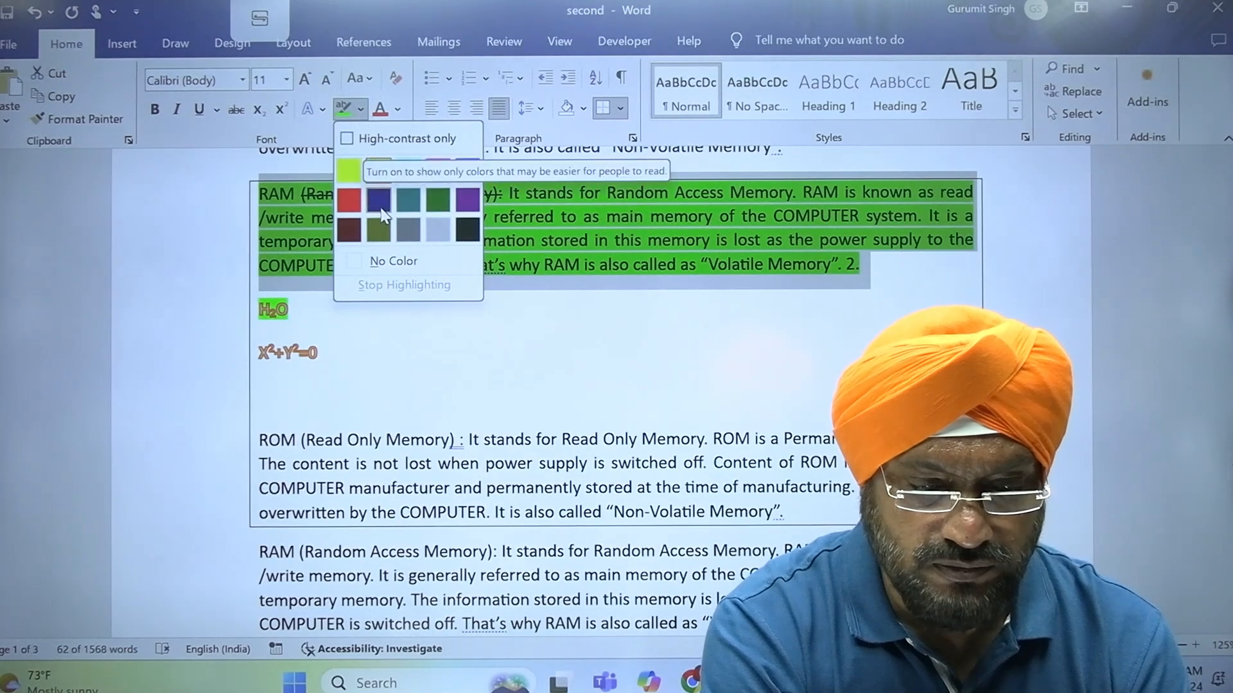
click(387, 263)
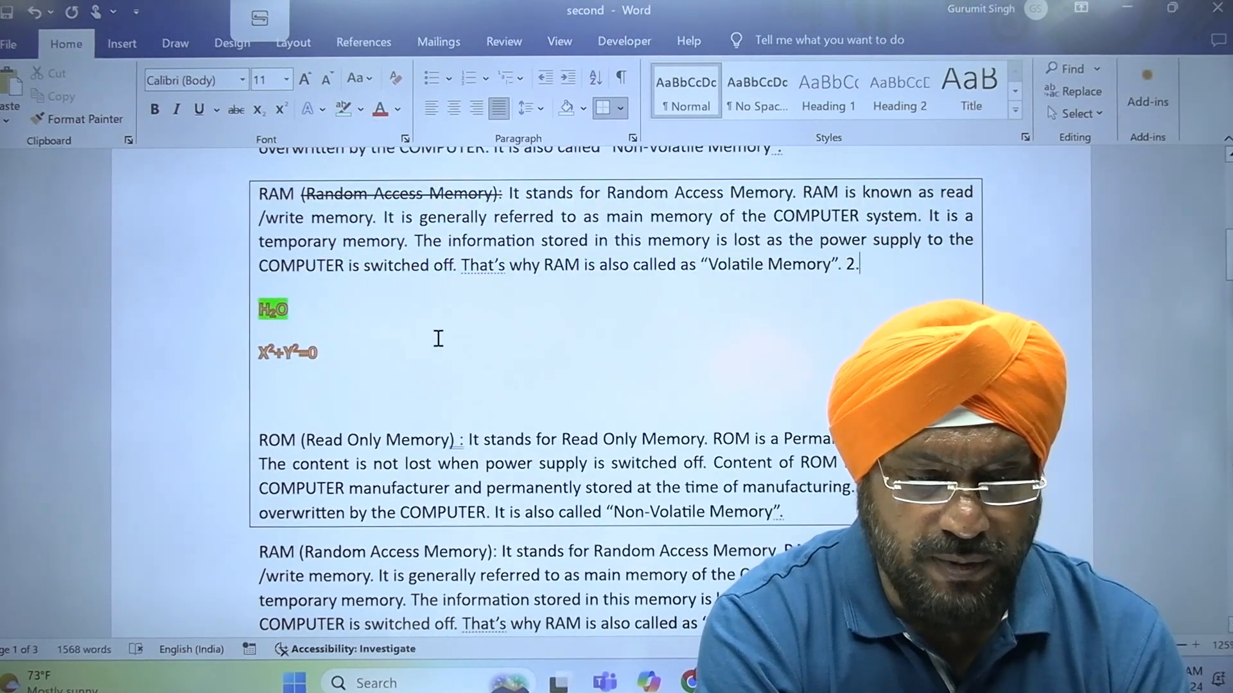
Set the font color of the boxed RAM paragraph to a dark orange-brown theme color
double_click(188, 201)
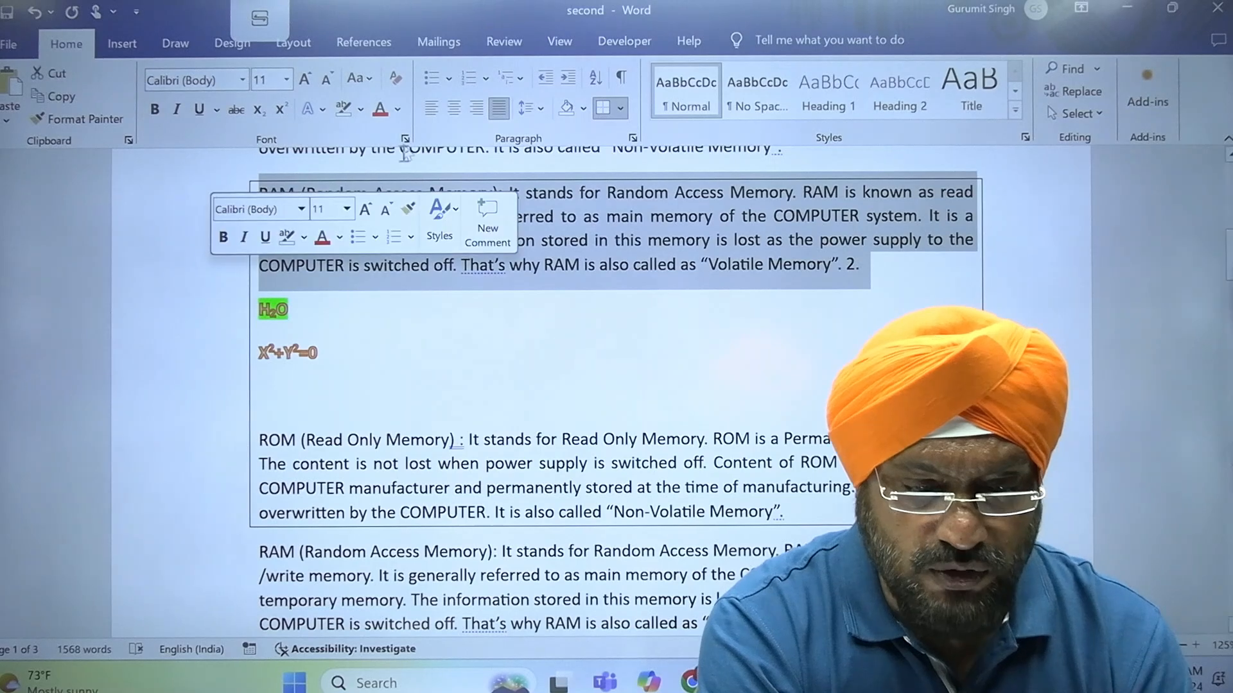
click(398, 111)
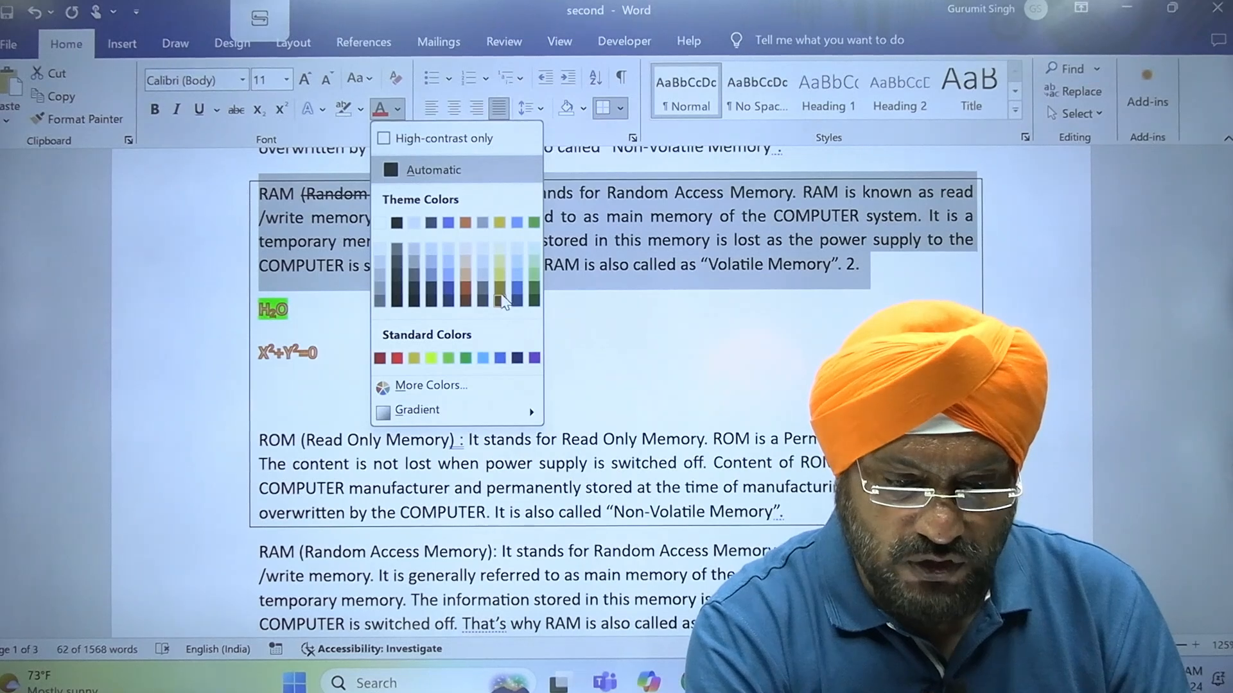
click(466, 290)
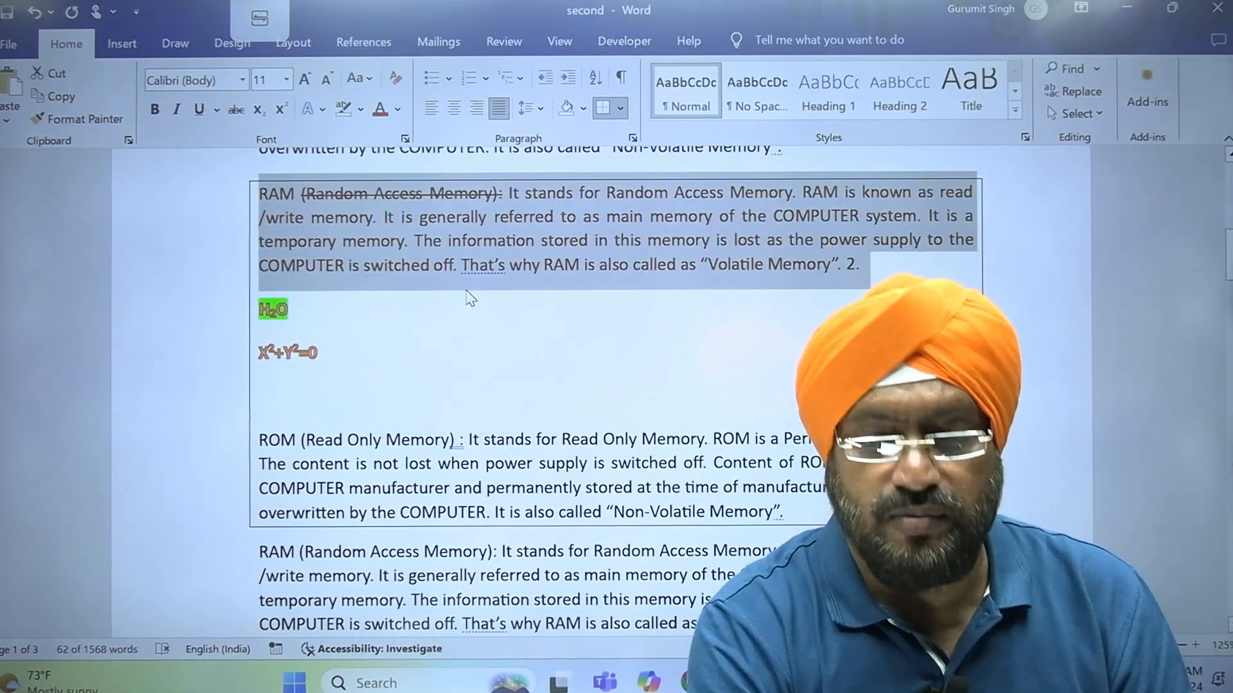
click(615, 269)
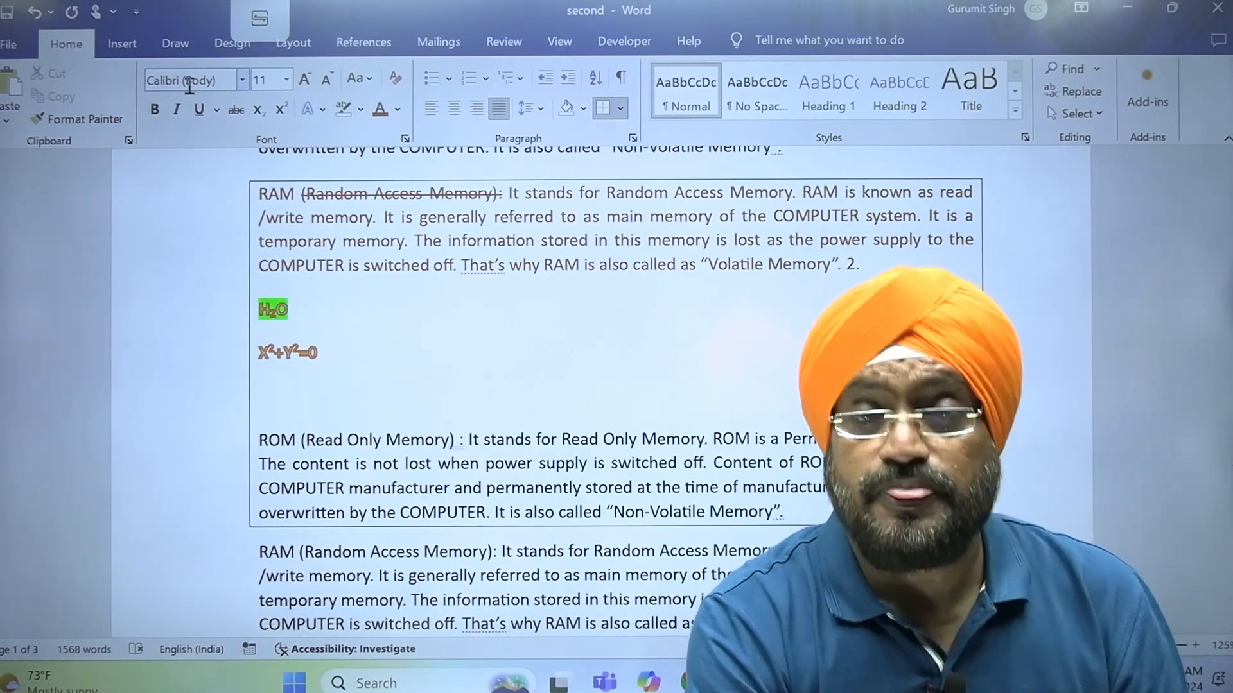
Change the font of the whole boxed RAM paragraph to Comic Sans MS
click(247, 241)
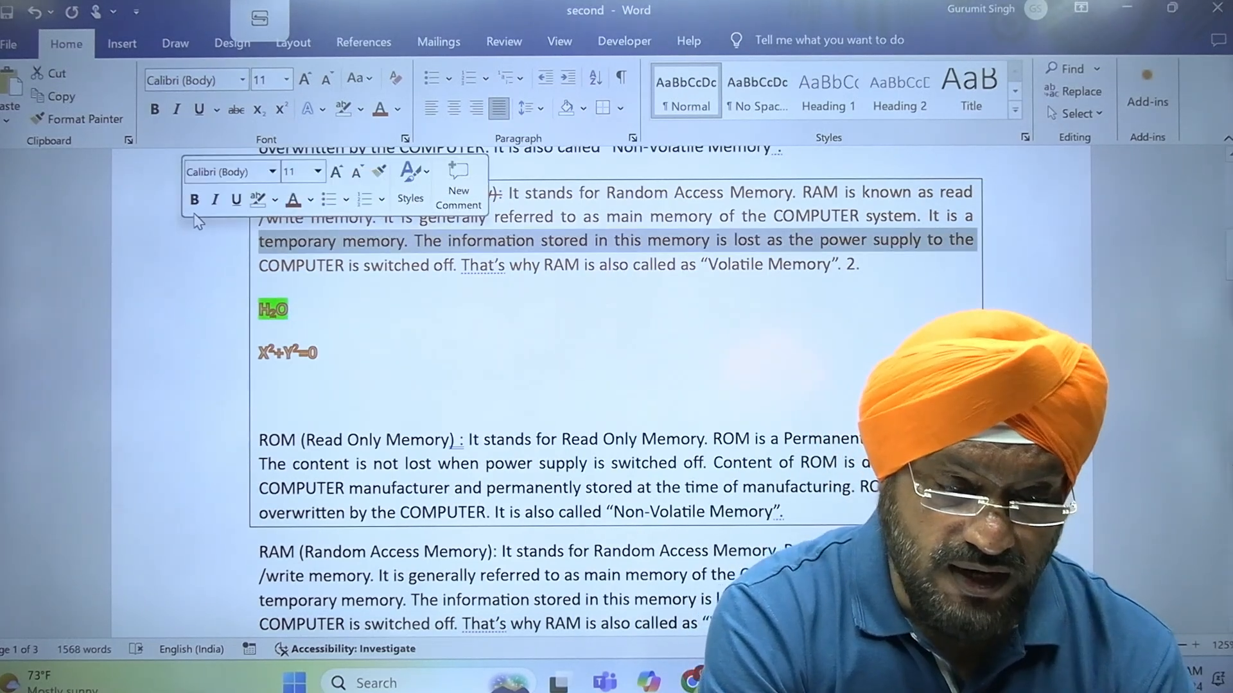
click(206, 279)
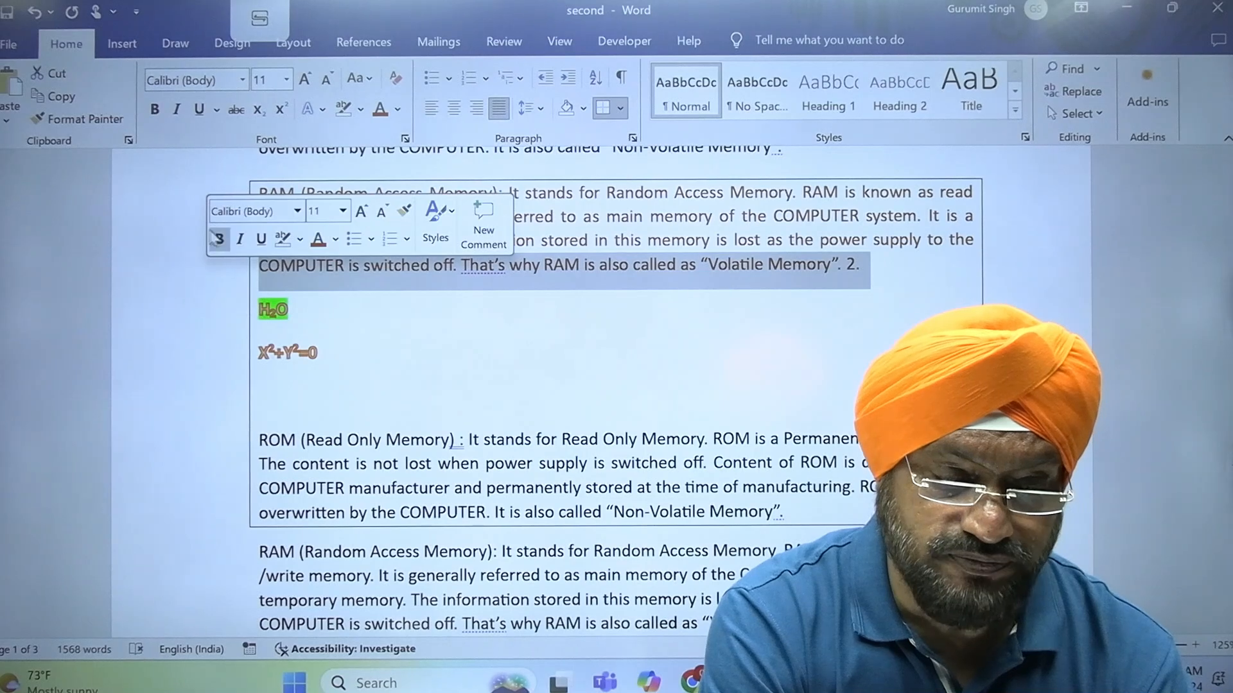
drag(183, 198, 182, 271)
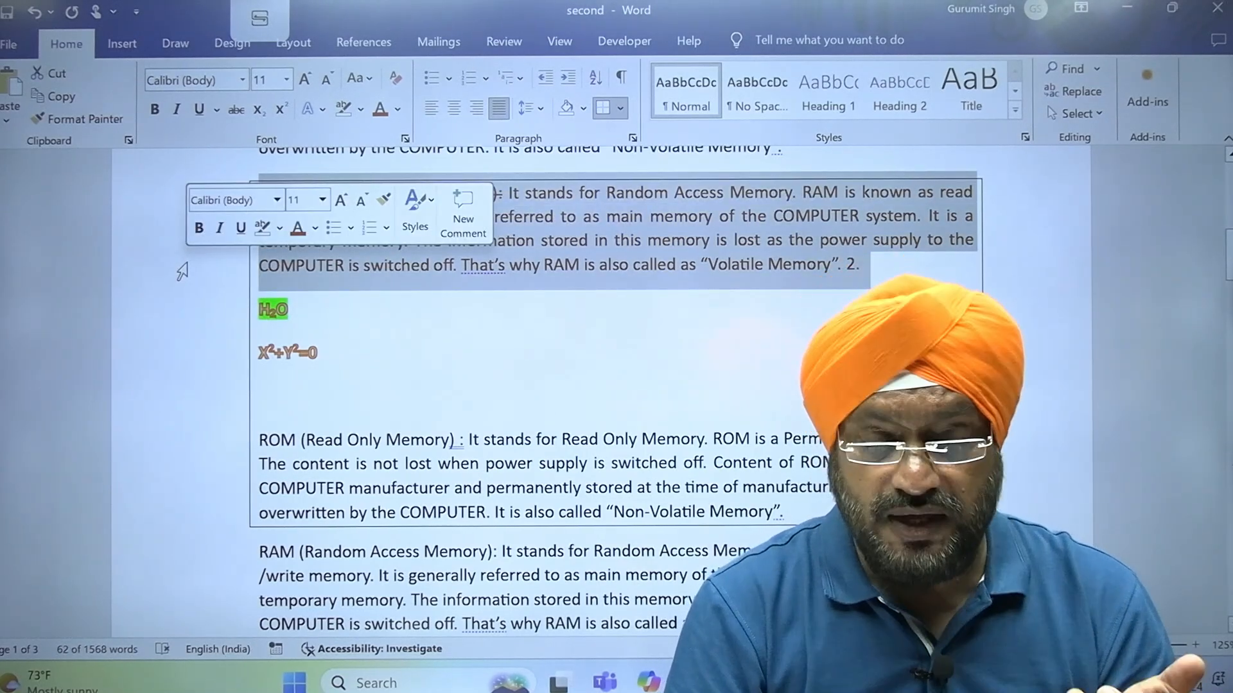
click(278, 203)
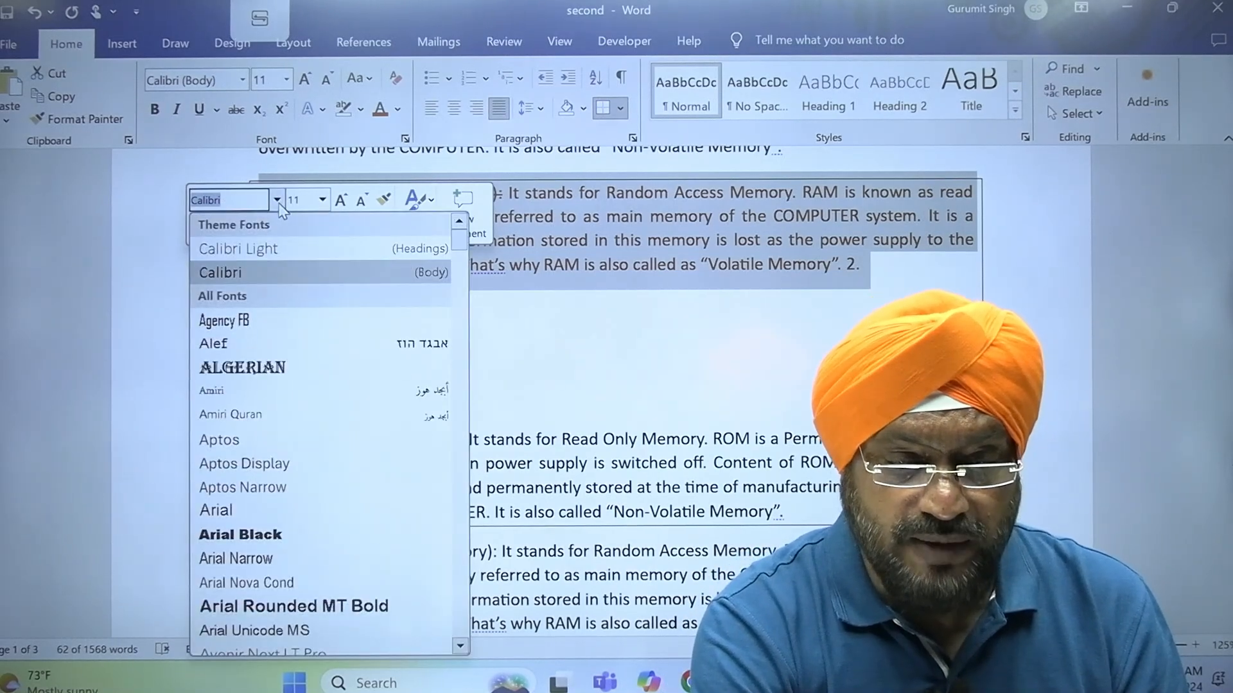
click(244, 81)
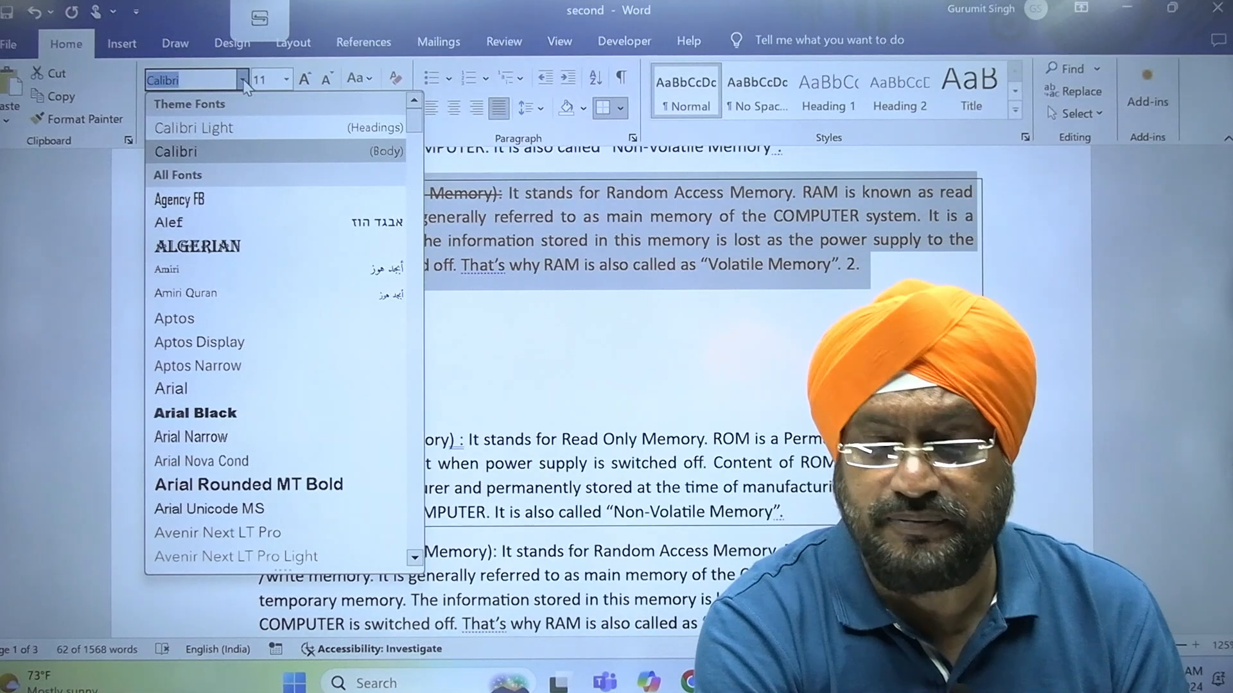
click(244, 81)
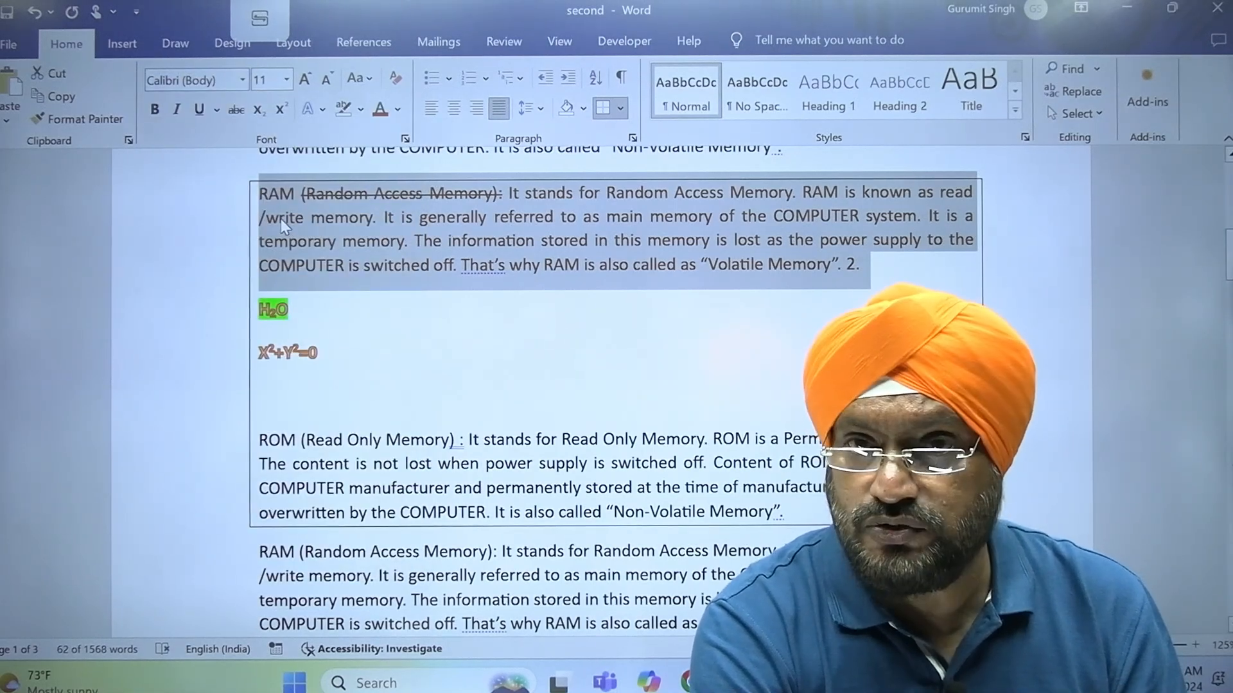
click(244, 81)
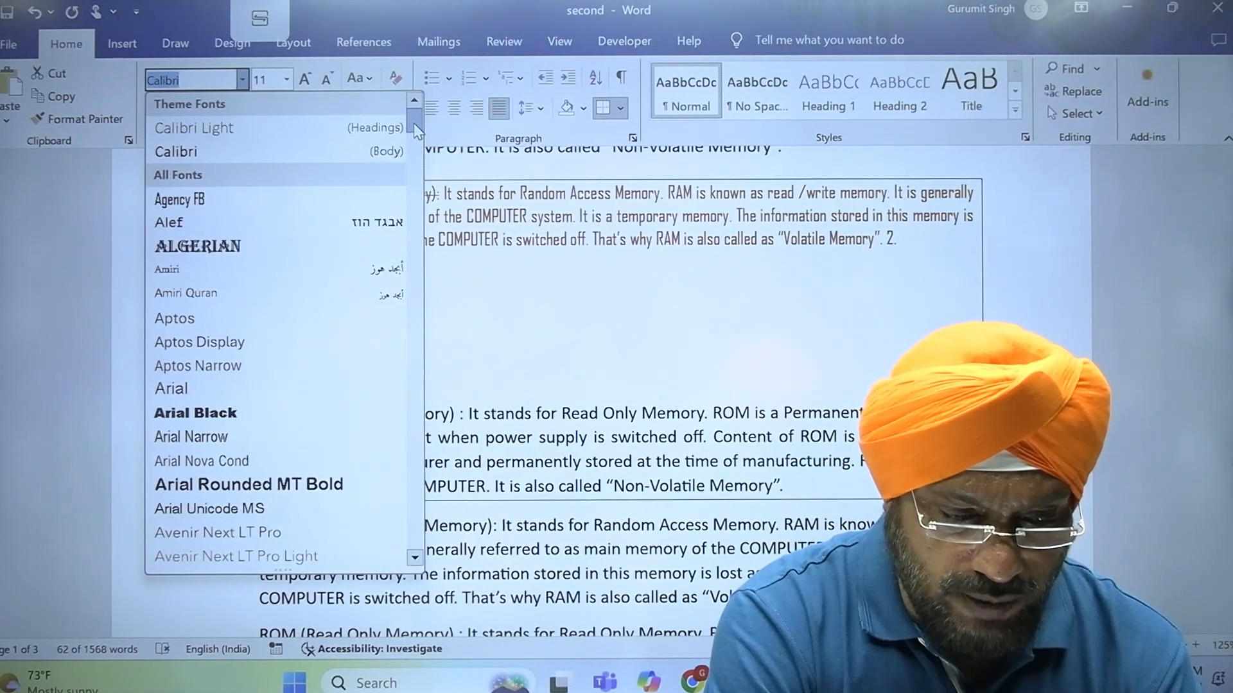
drag(416, 131, 421, 195)
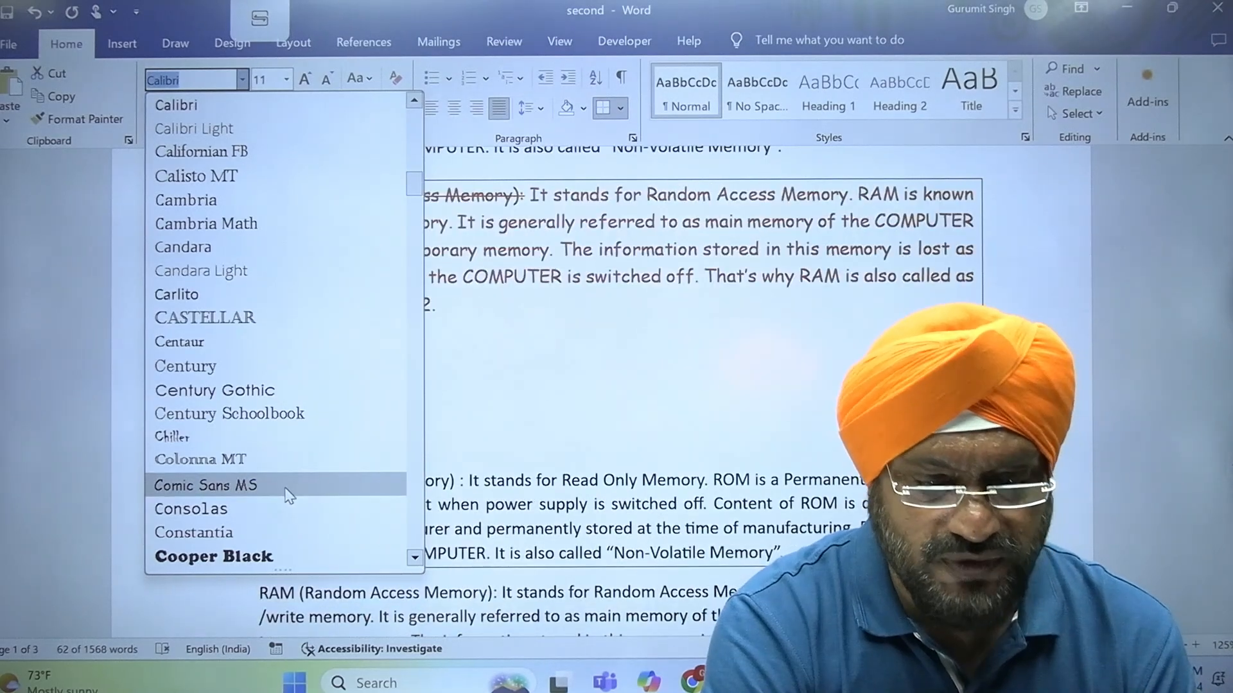
click(285, 488)
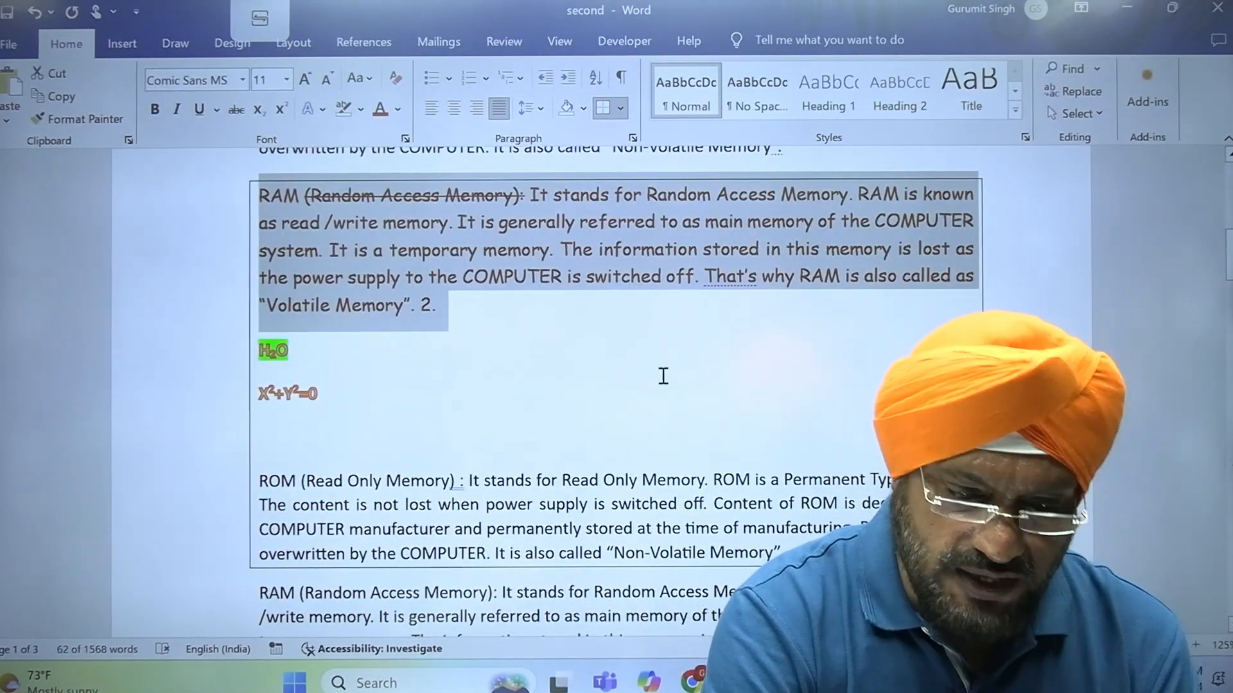
click(663, 376)
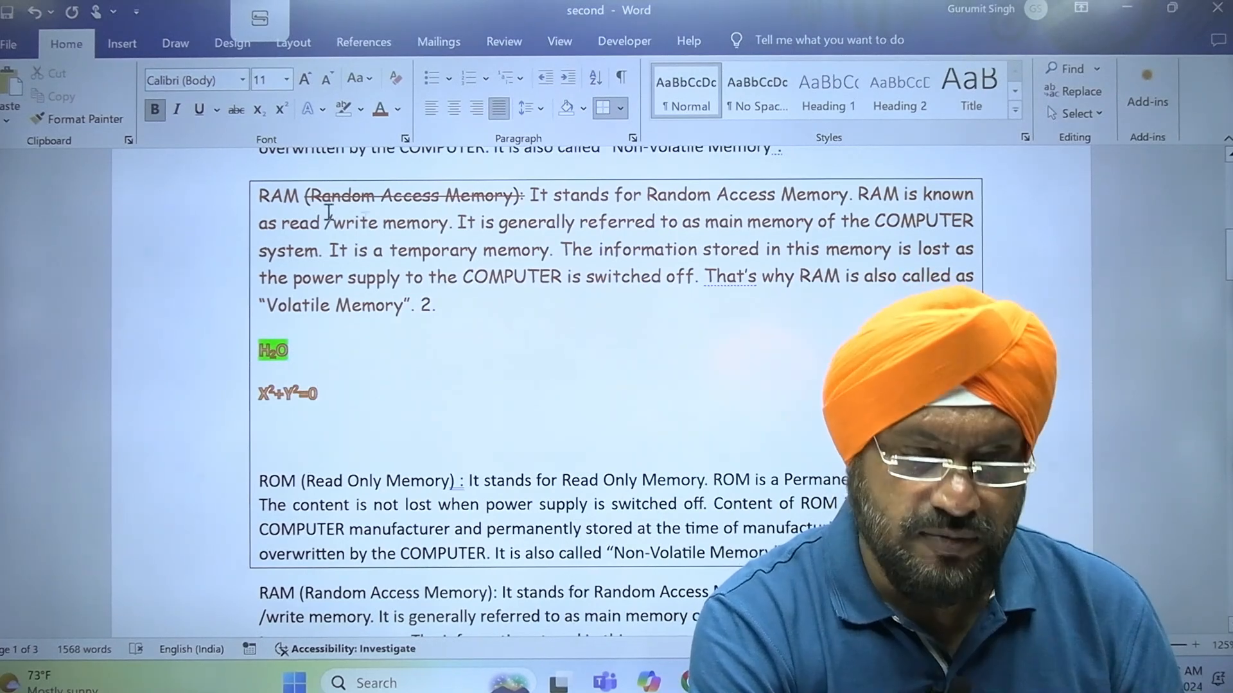
click(427, 266)
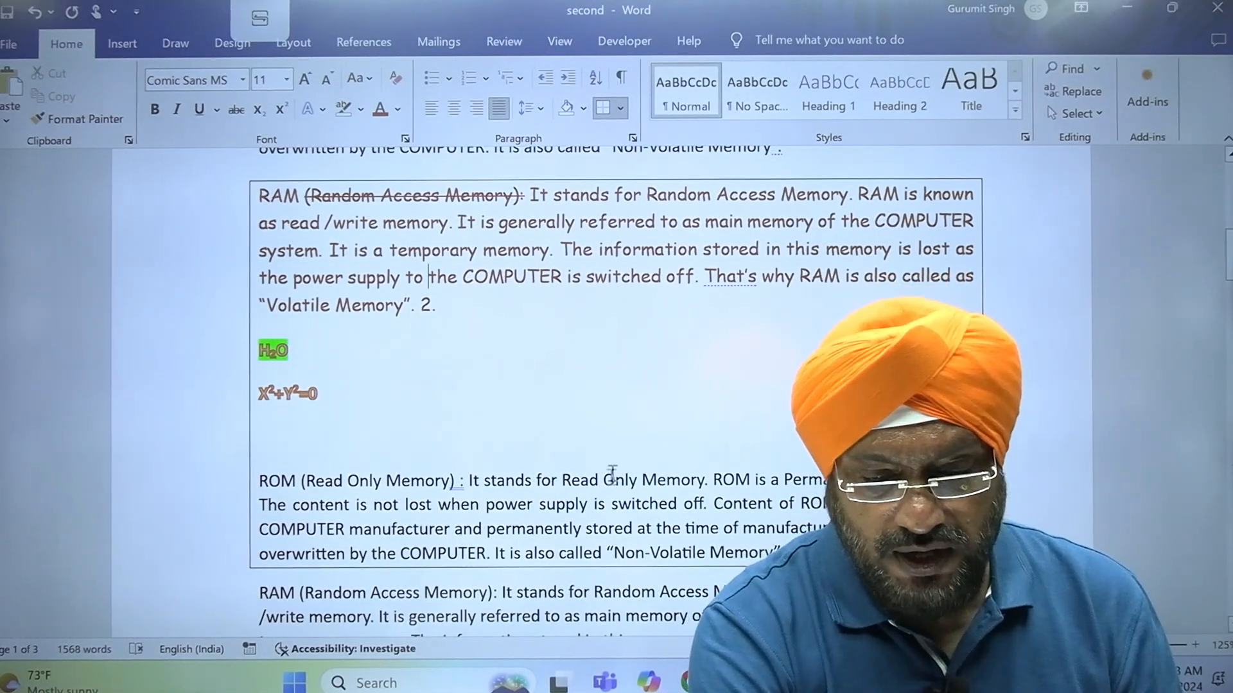
Select the whole boxed RAM paragraph and set its font size to 12
click(618, 499)
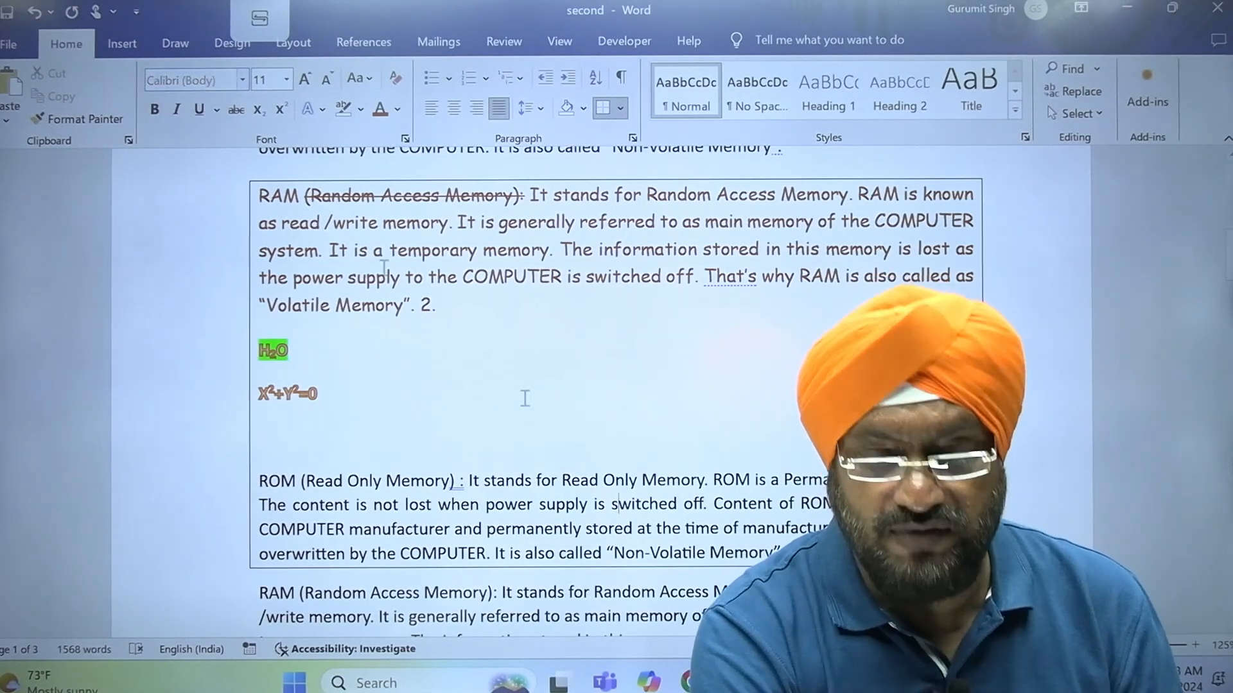
click(618, 219)
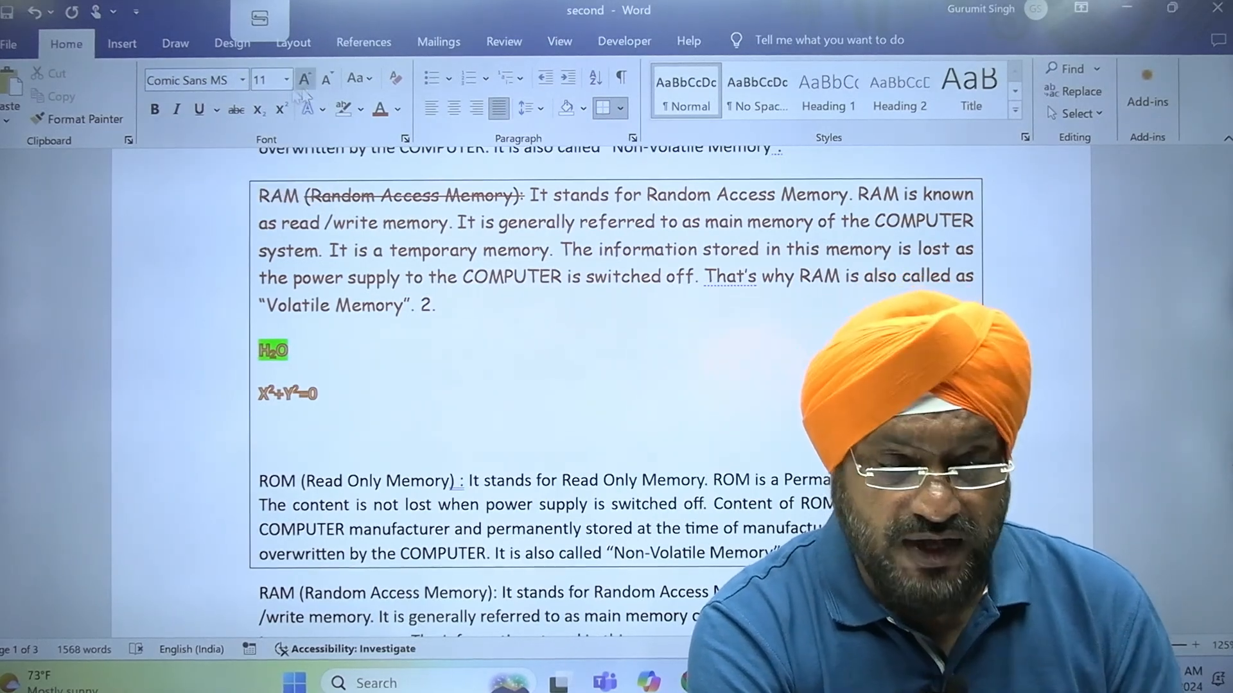
double_click(196, 222)
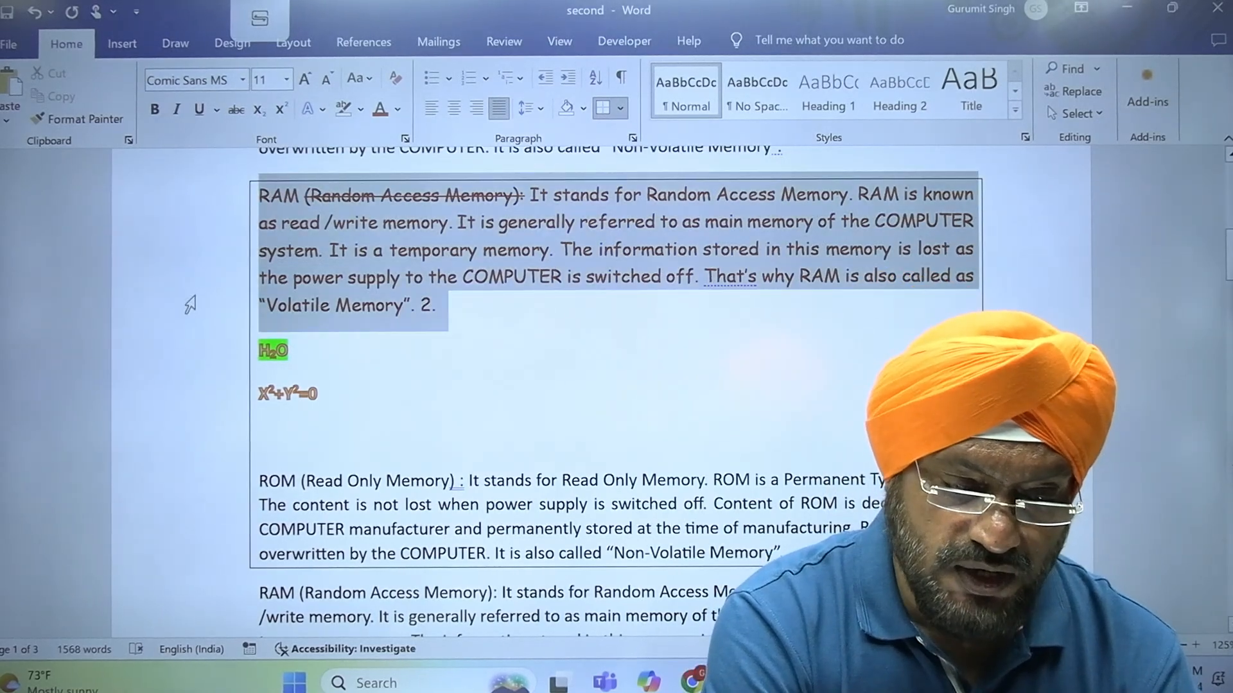
click(286, 80)
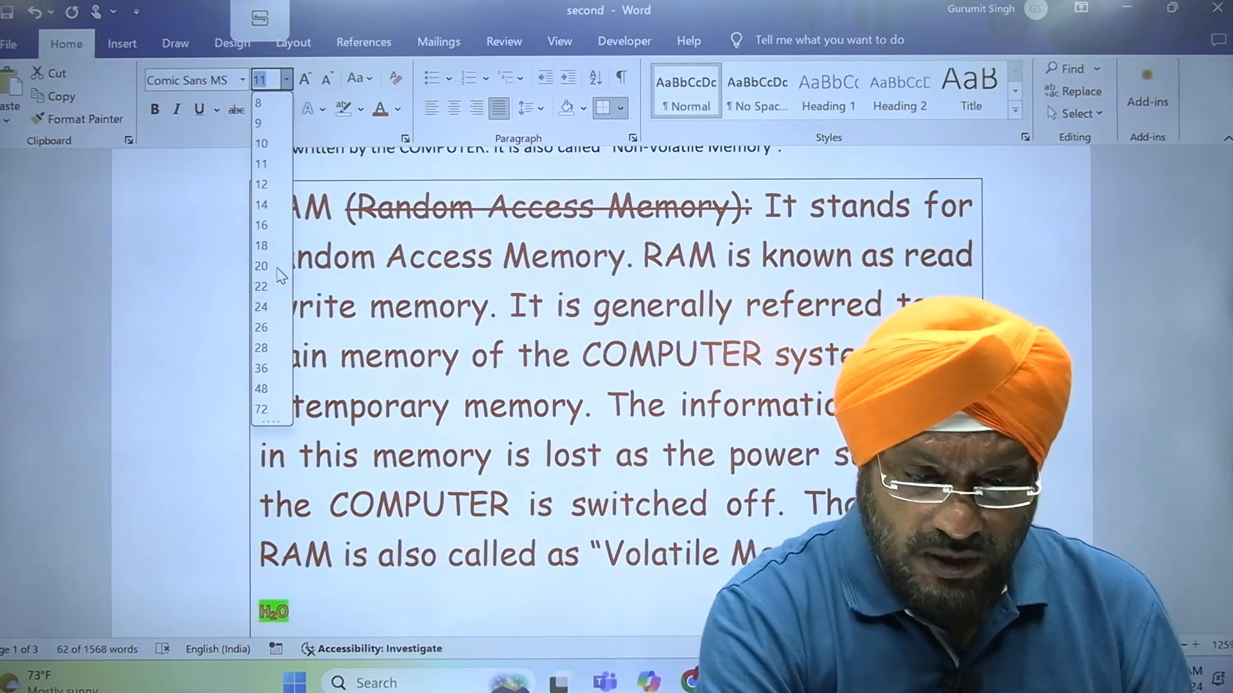
click(263, 185)
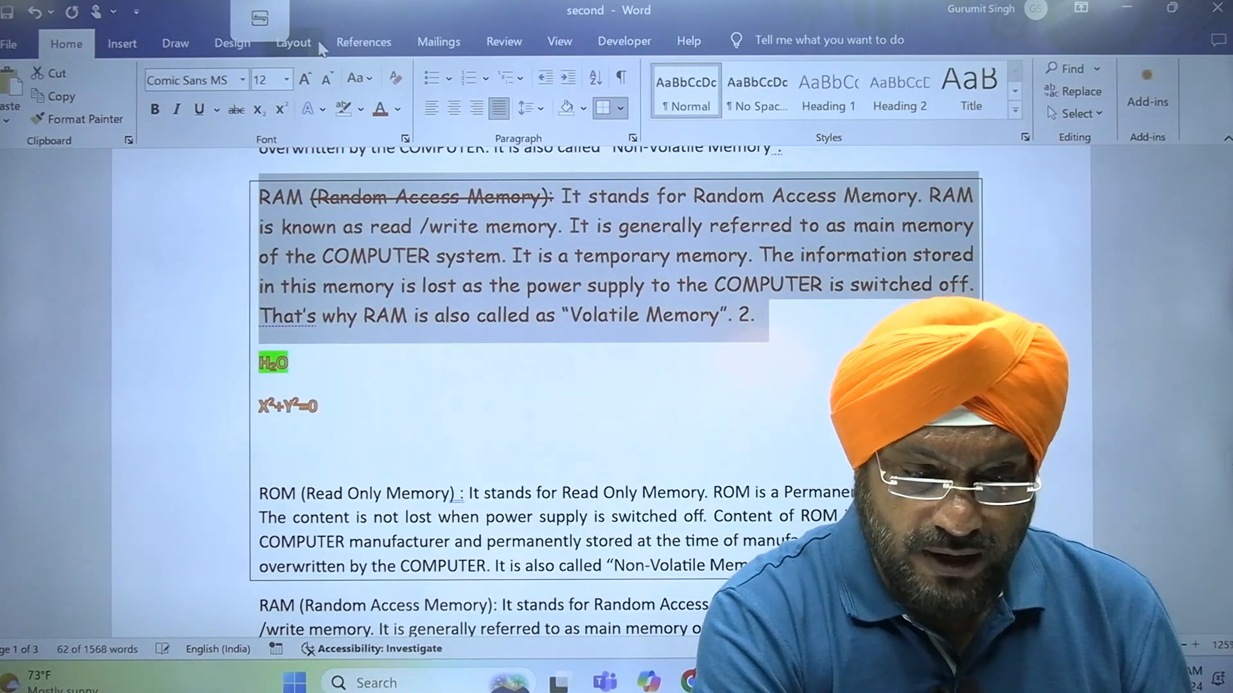
Enlarge the selected RAM paragraph's text stepwise to size 20 and shrink it stepwise to size 11
click(301, 90)
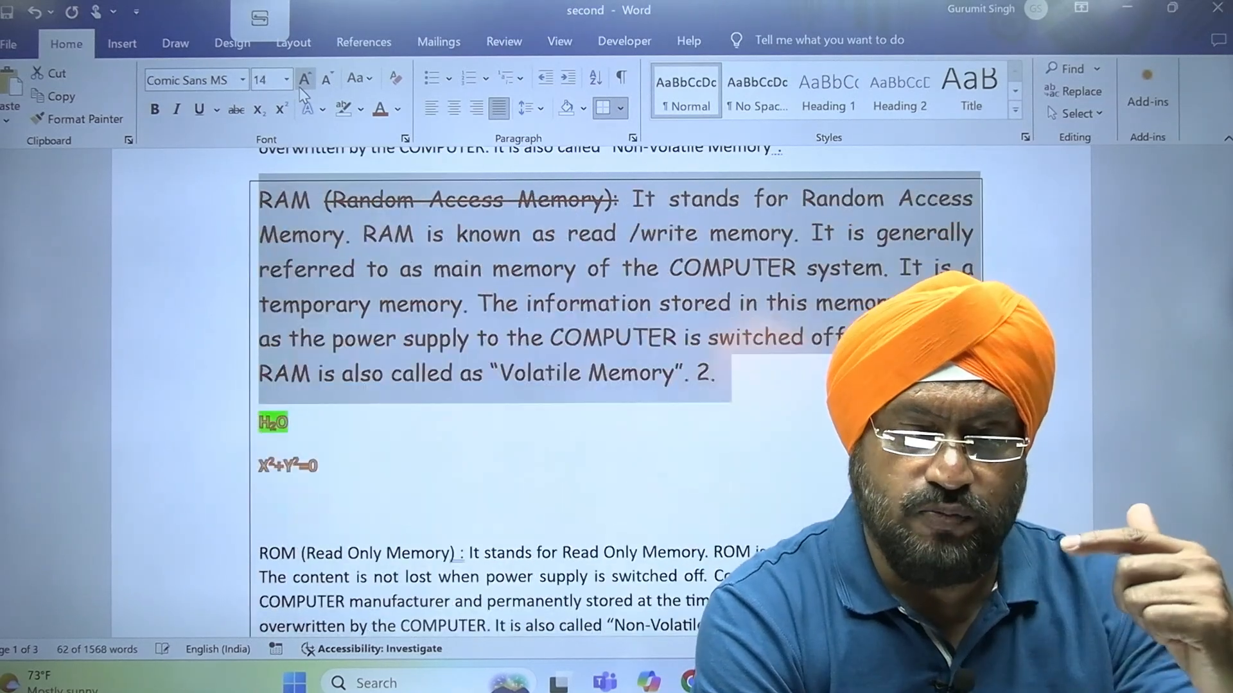
click(301, 90)
click(301, 90)
click(301, 90)
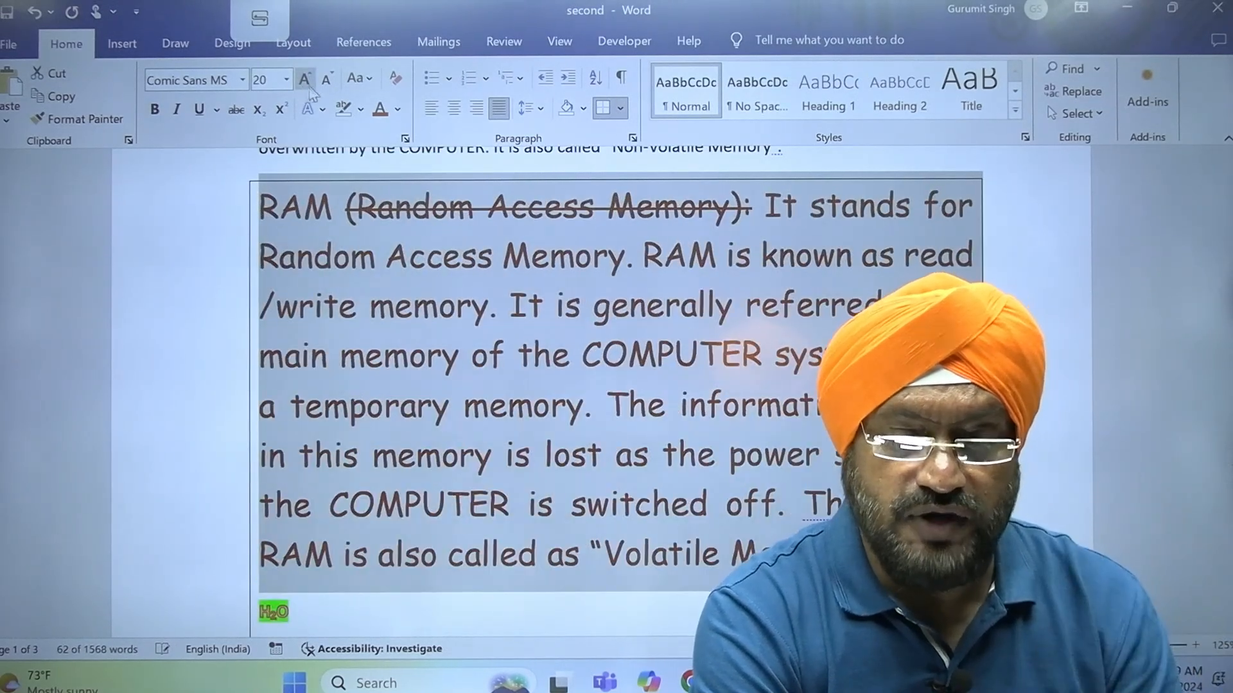
click(327, 82)
click(327, 82)
click(328, 82)
click(327, 83)
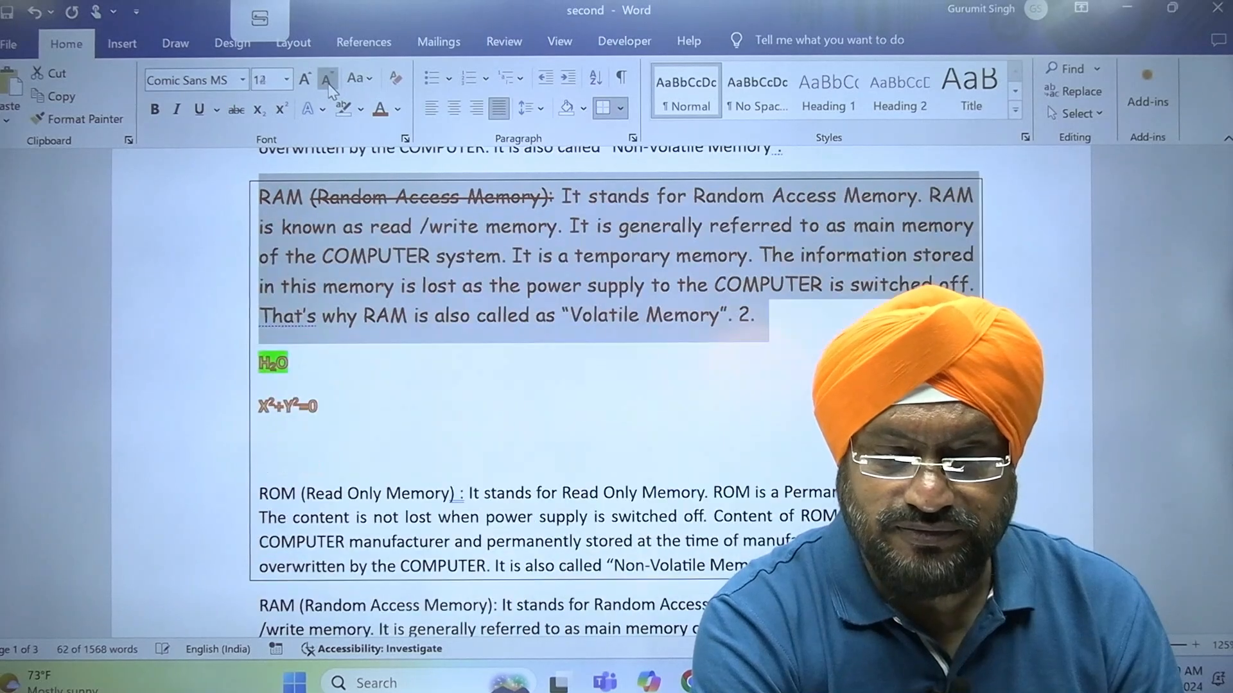
click(328, 82)
click(291, 83)
click(291, 84)
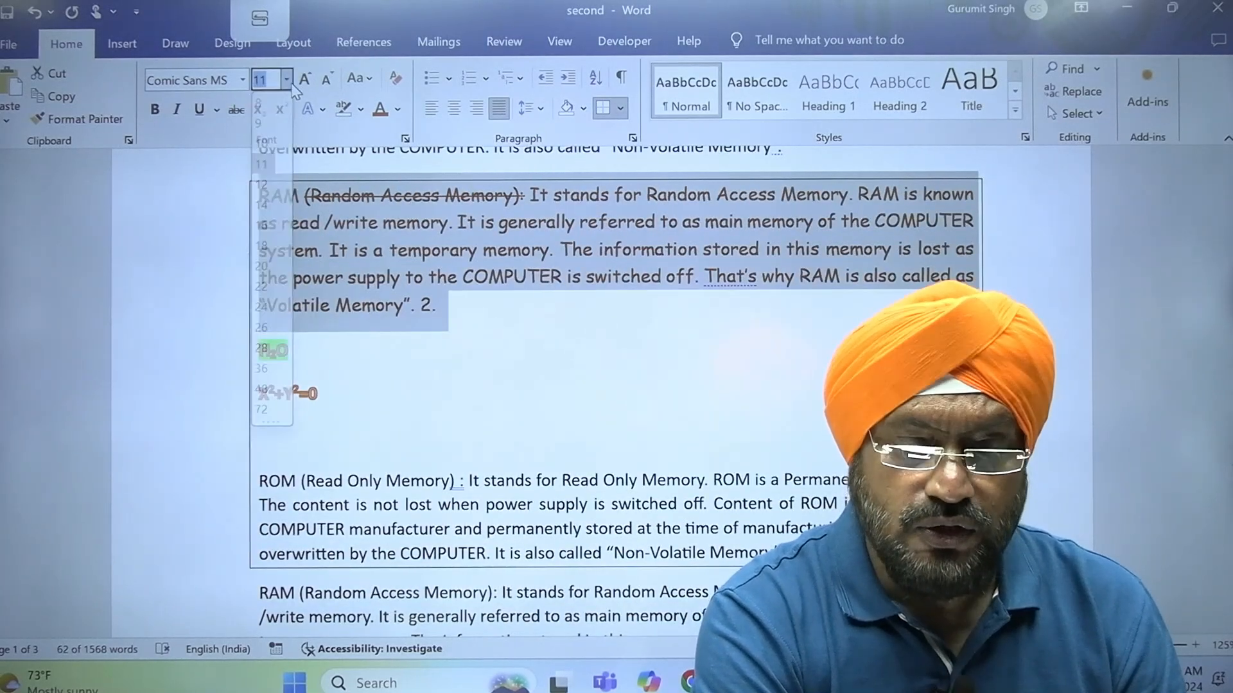
Apply tOGGLE cASE to the selected RAM paragraph twice in succession
click(372, 88)
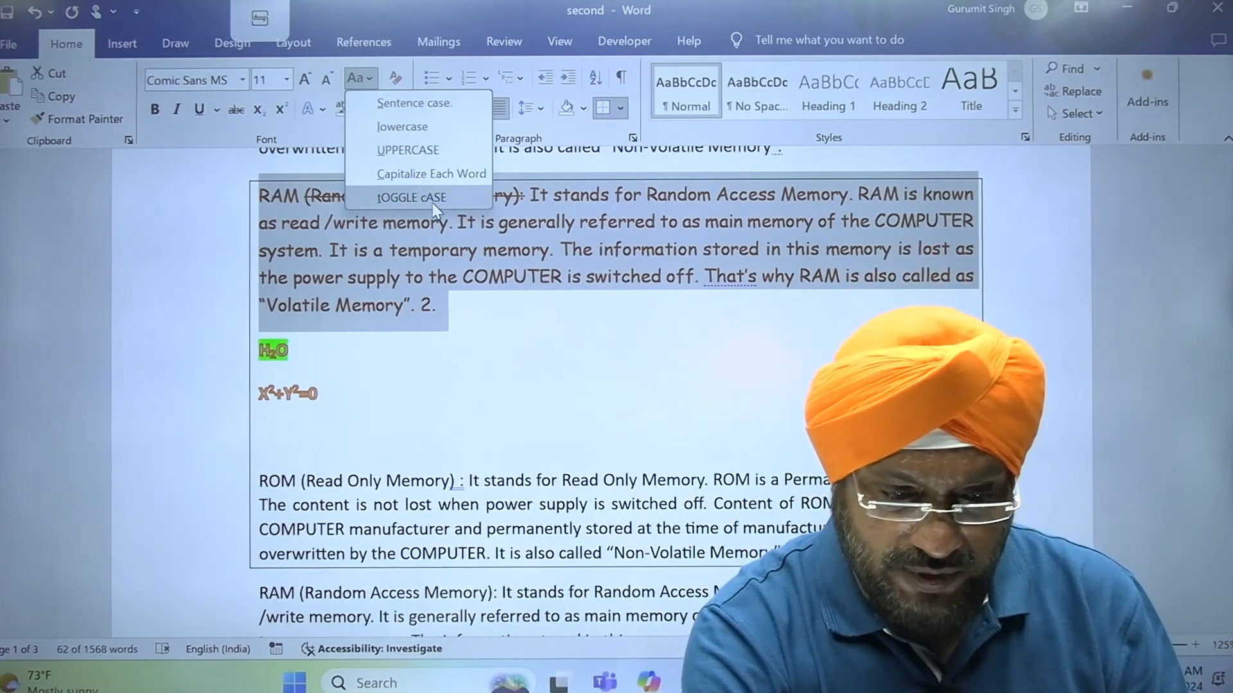
click(433, 203)
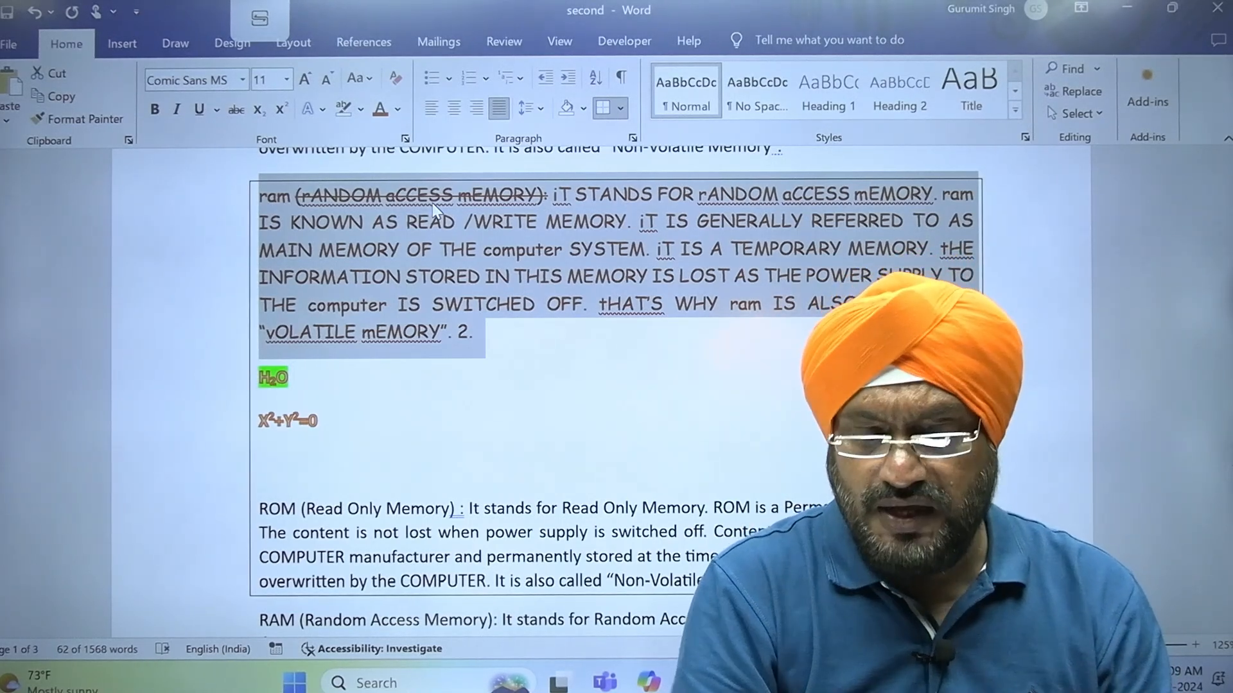
click(367, 89)
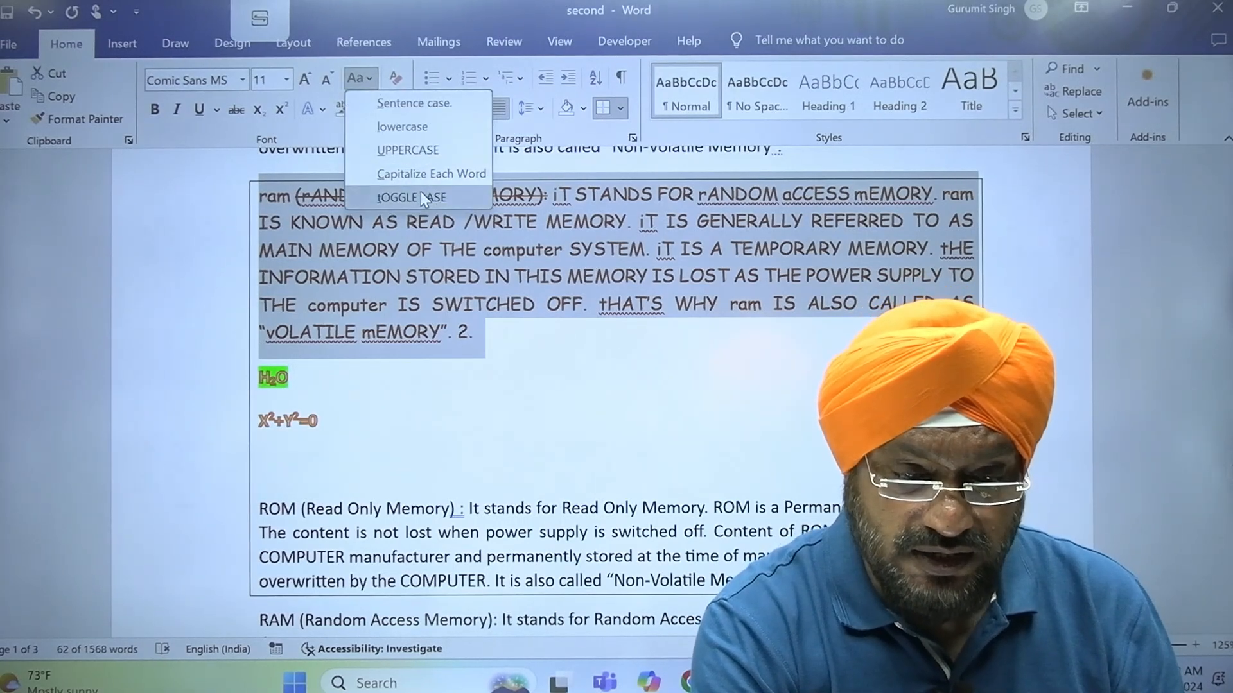
click(425, 199)
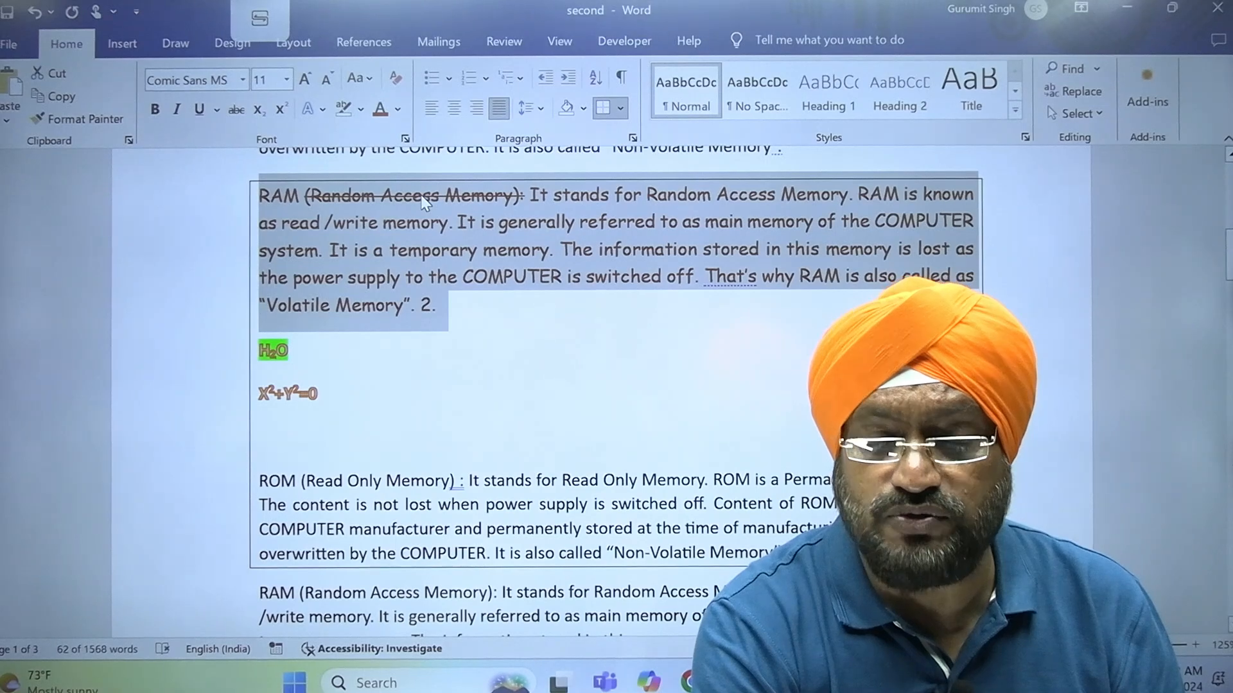
Convert the selected RAM paragraph to UPPERCASE and change it to Capitalize Each Word
click(369, 80)
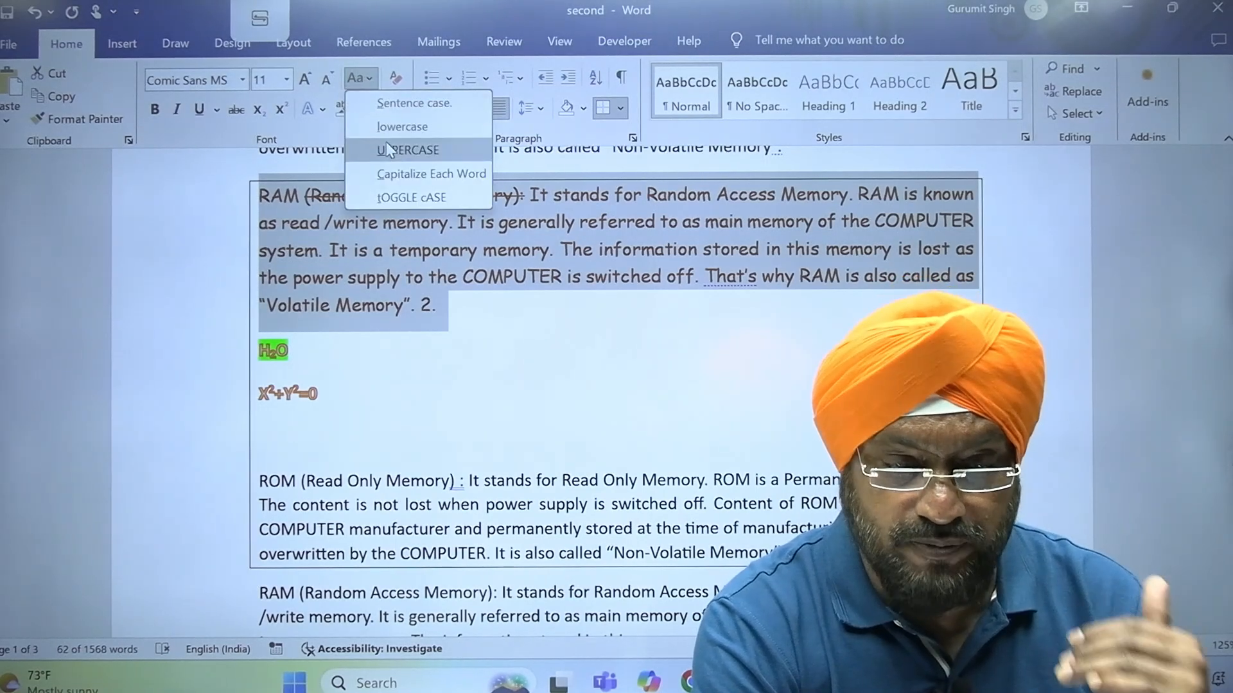
click(407, 150)
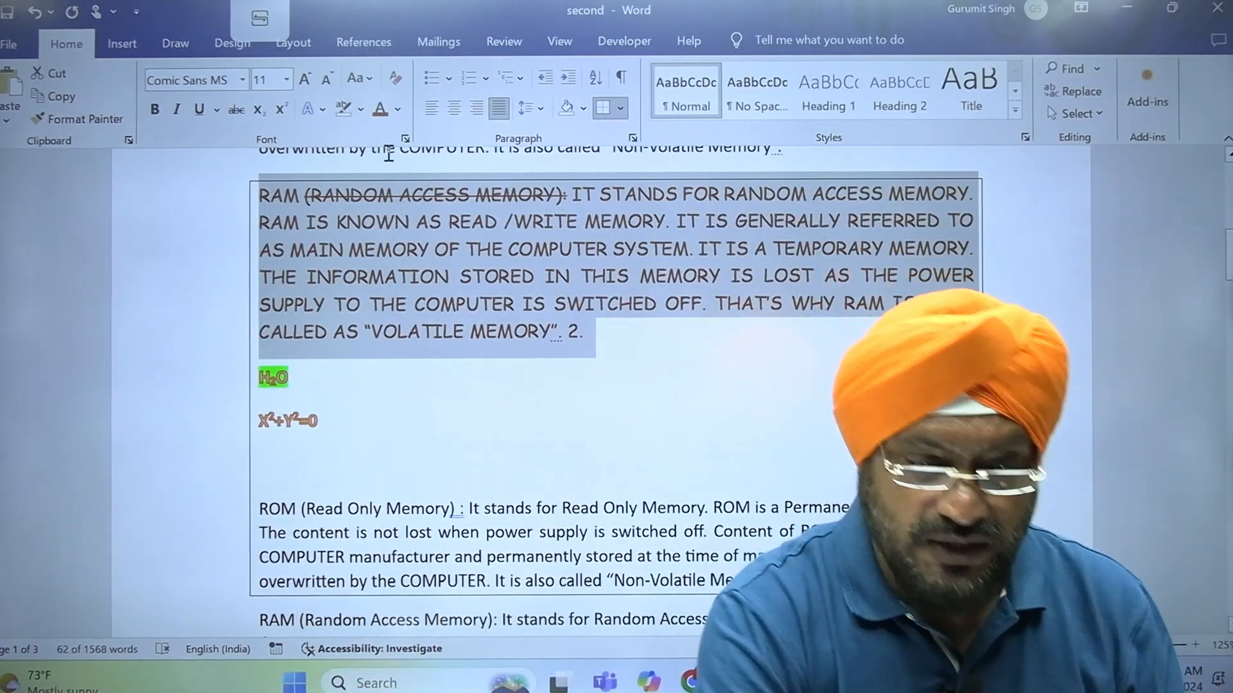
click(370, 80)
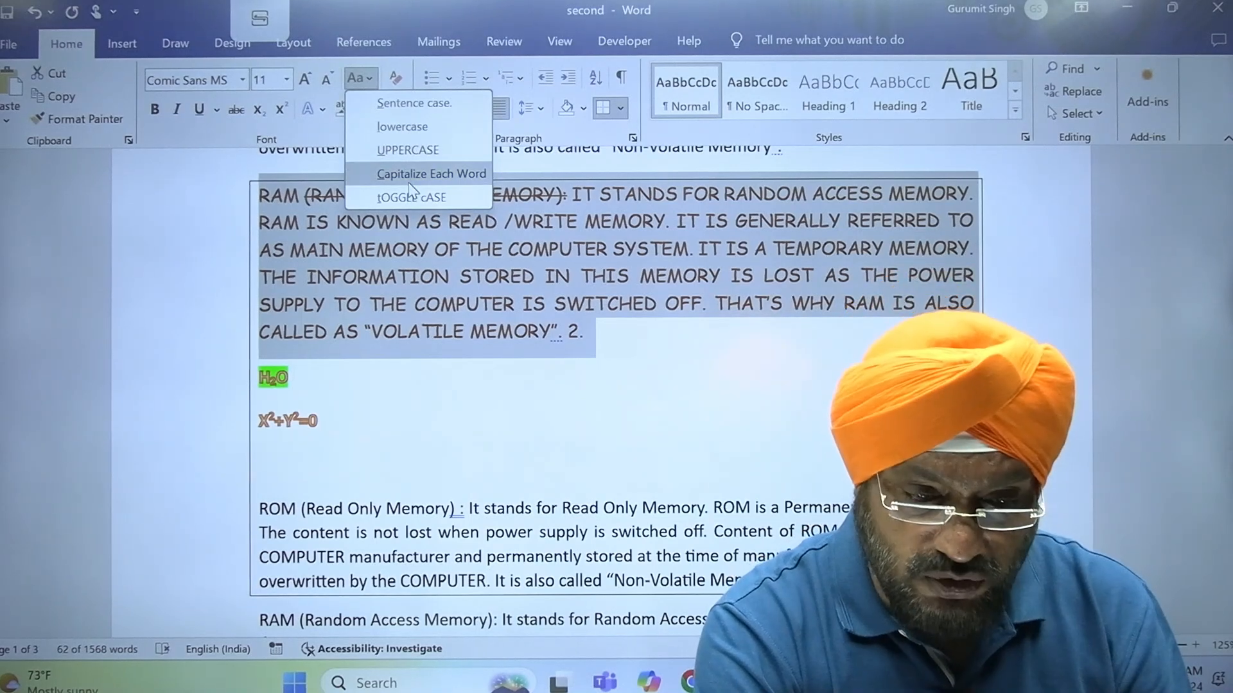
click(409, 183)
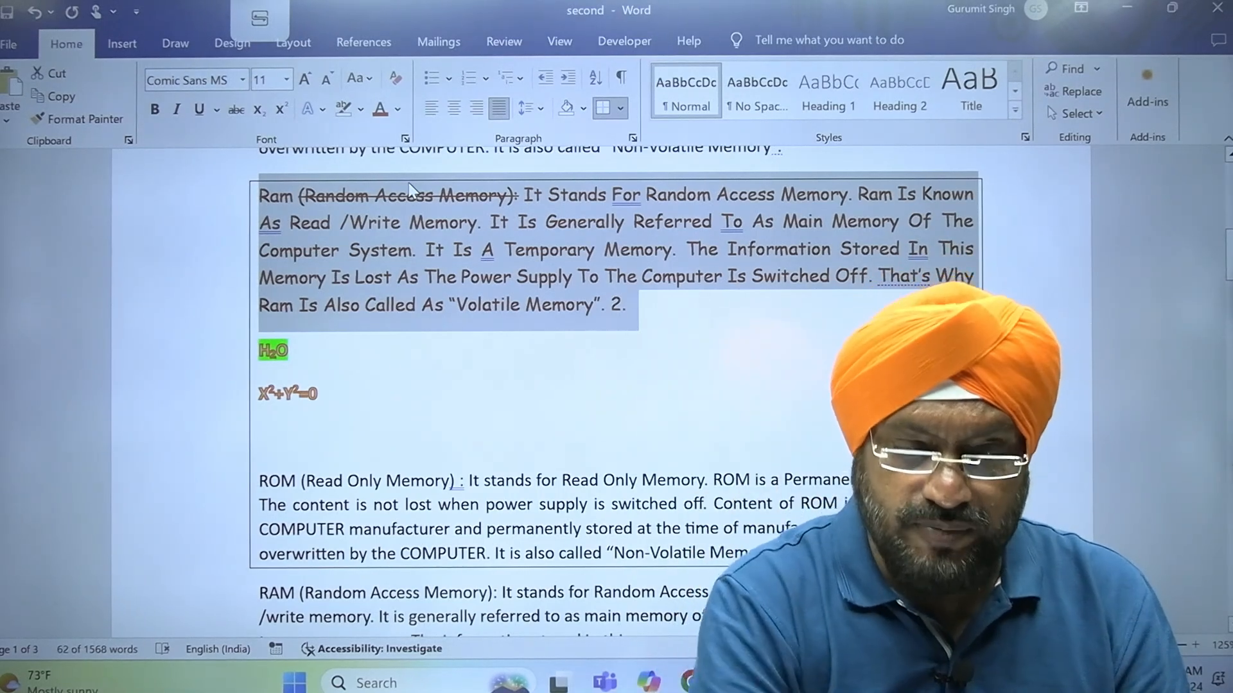
Apply tOGGLE cASE to the RAM paragraph, deselect it and try the same case change without a selection
click(375, 79)
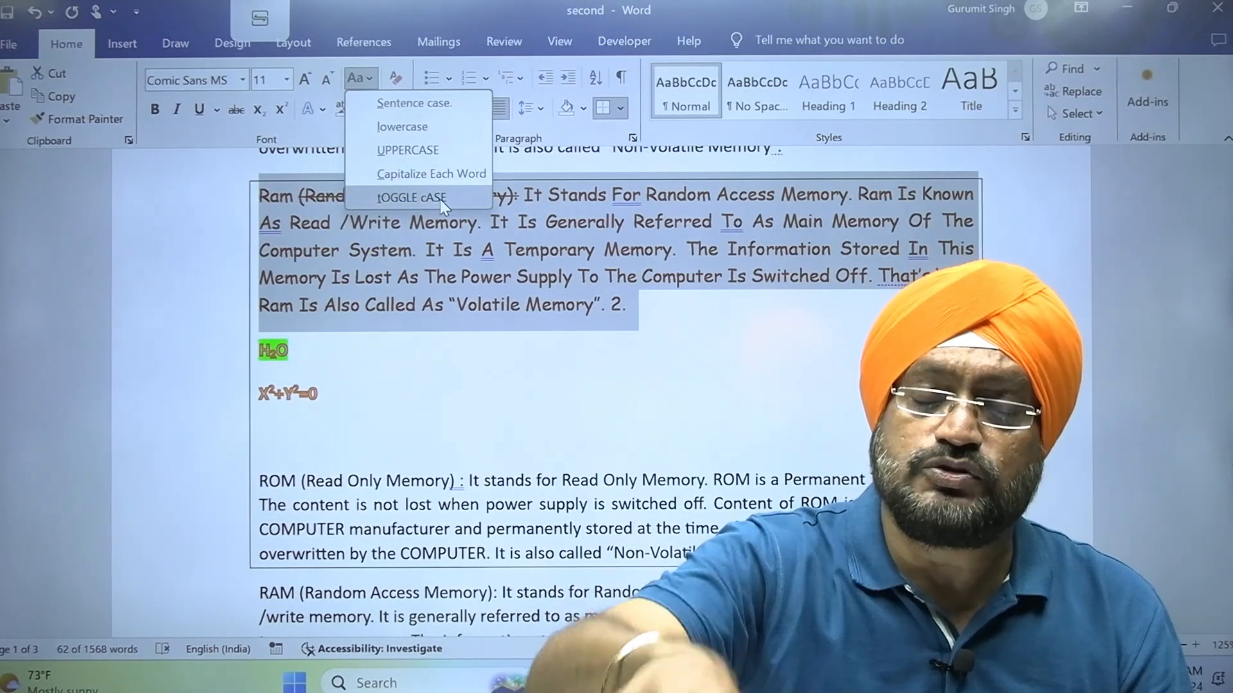
click(440, 198)
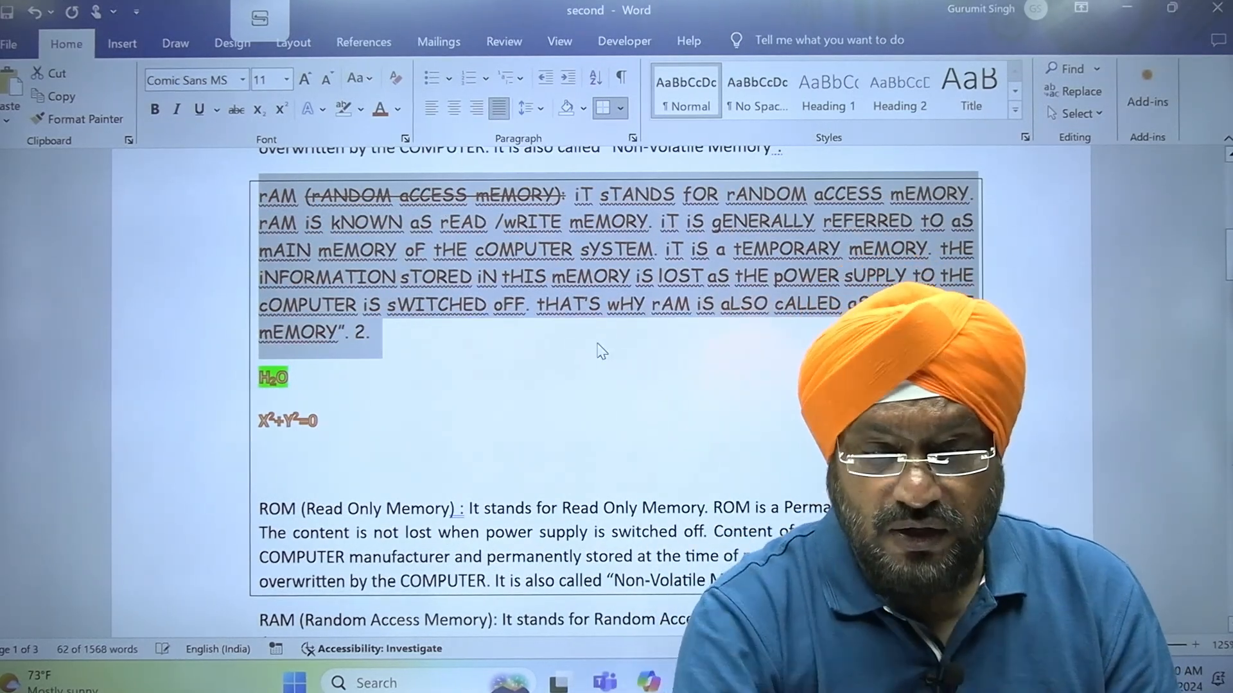
click(602, 351)
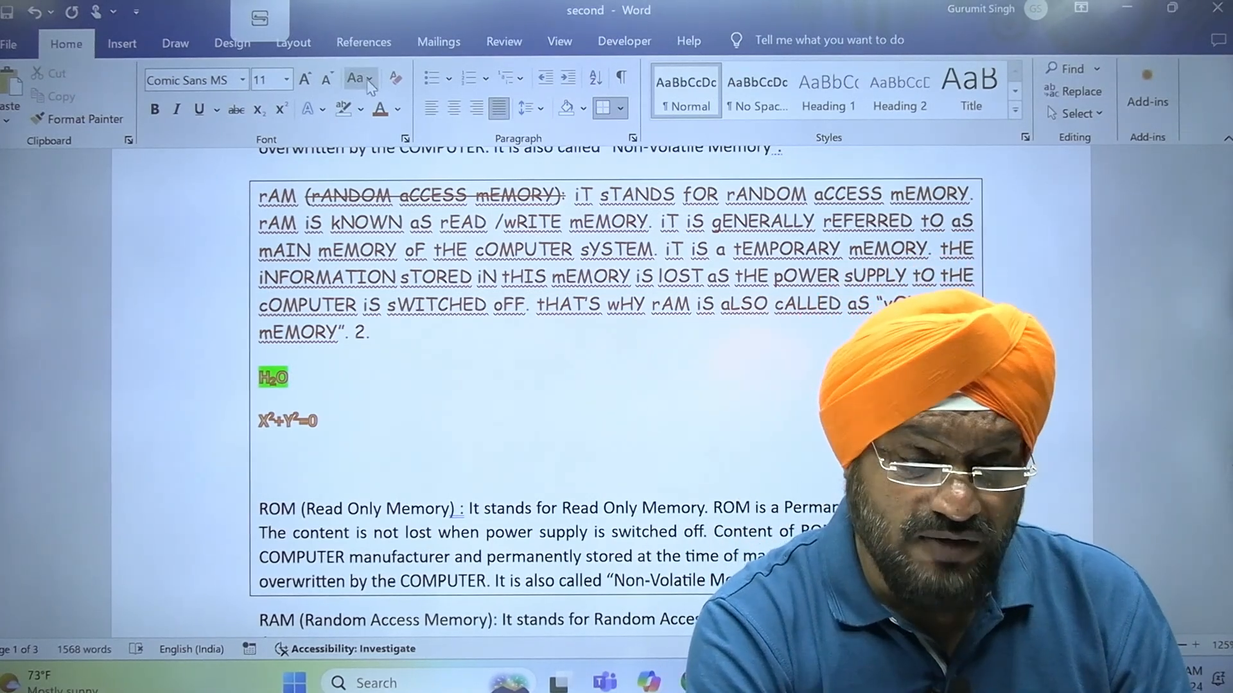
click(372, 88)
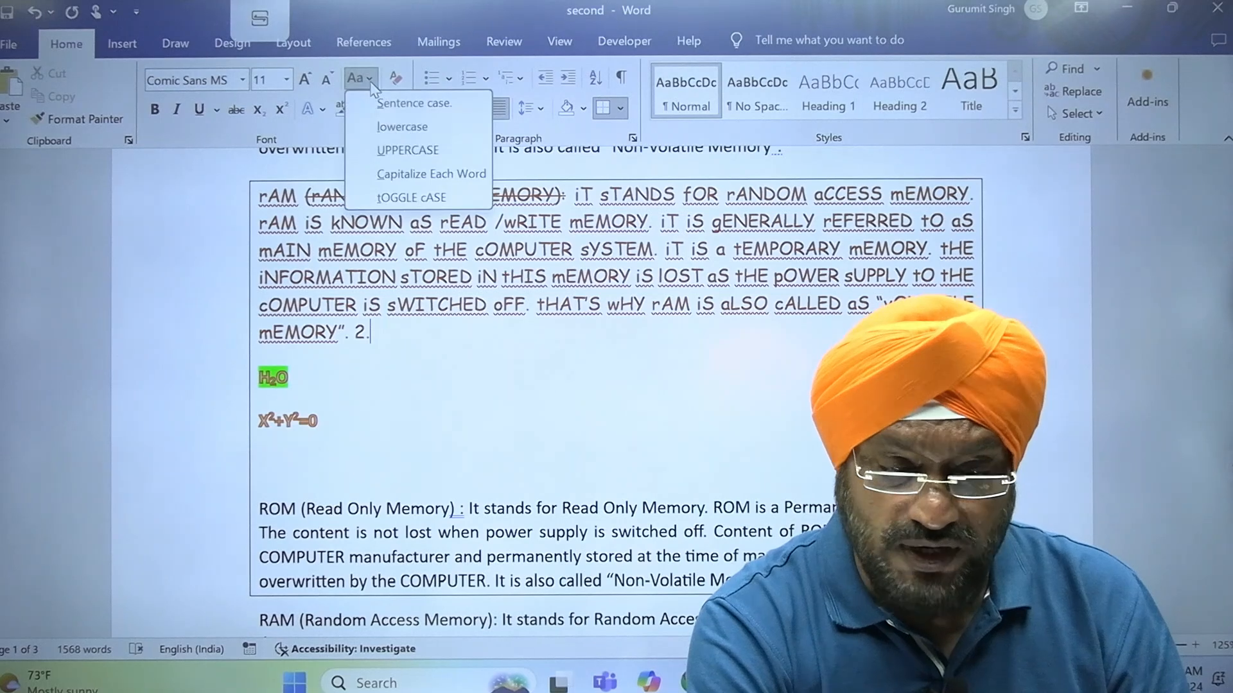
click(423, 199)
Reselect the whole boxed RAM paragraph, change it to Capitalize Each Word and clear all its formatting
drag(186, 202, 208, 333)
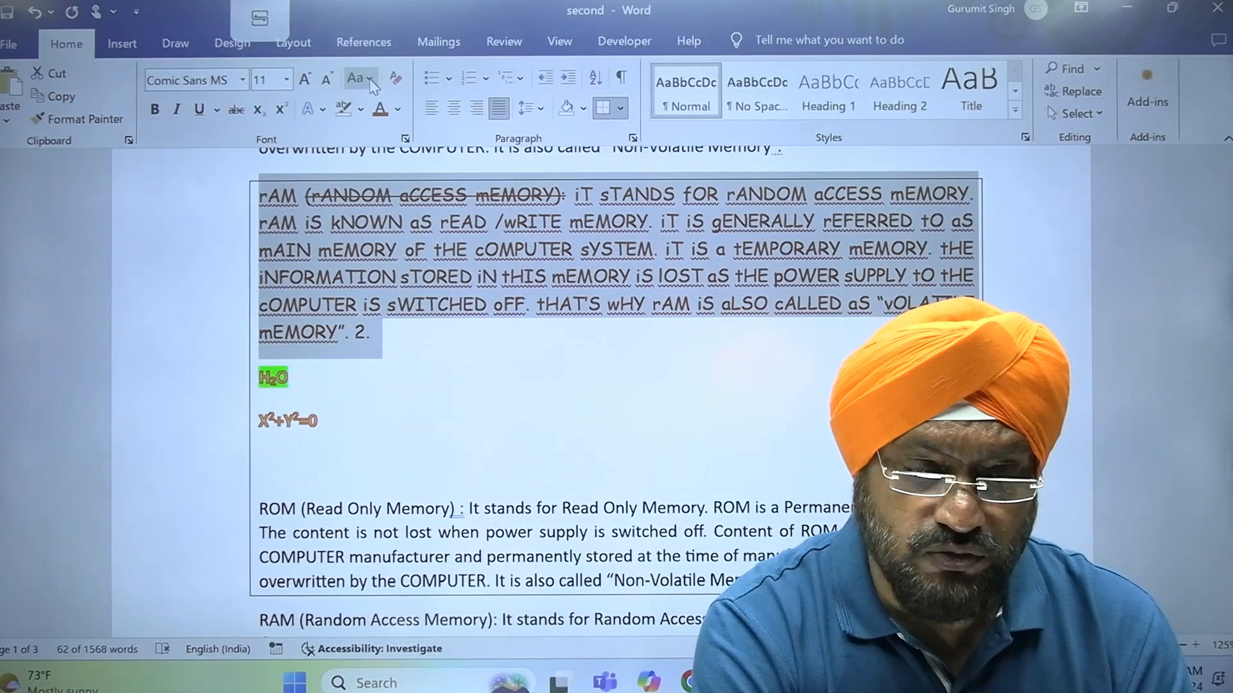
click(371, 82)
click(411, 174)
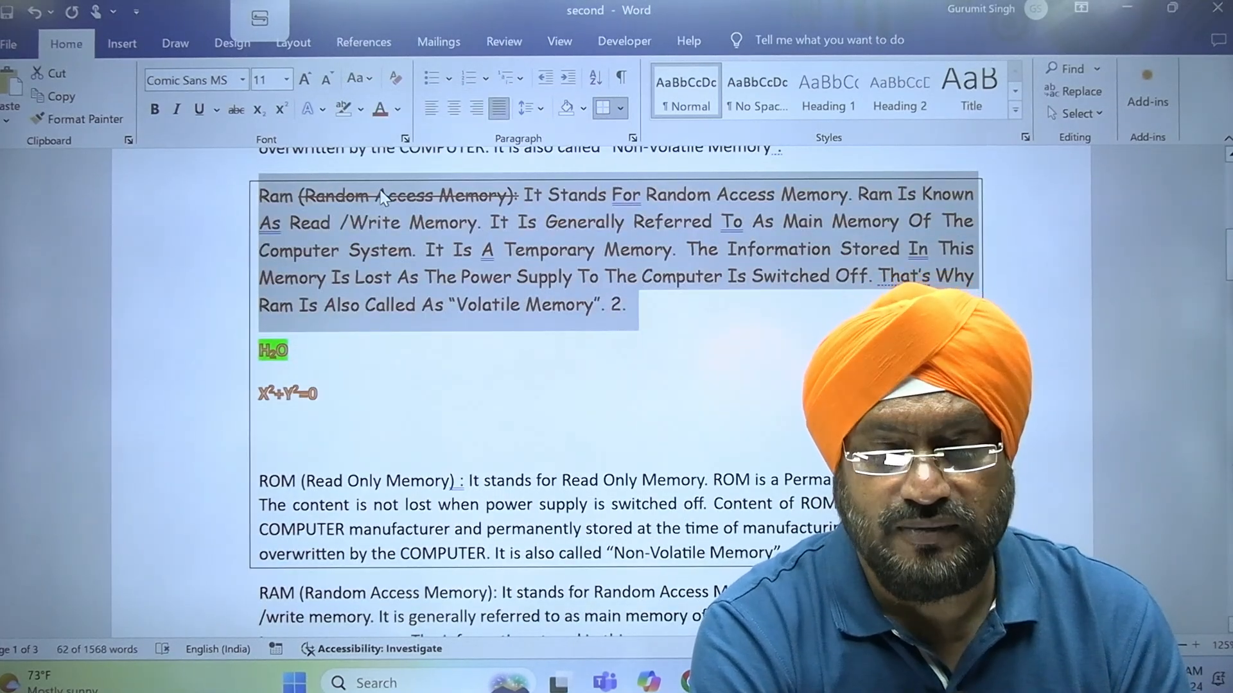
click(399, 84)
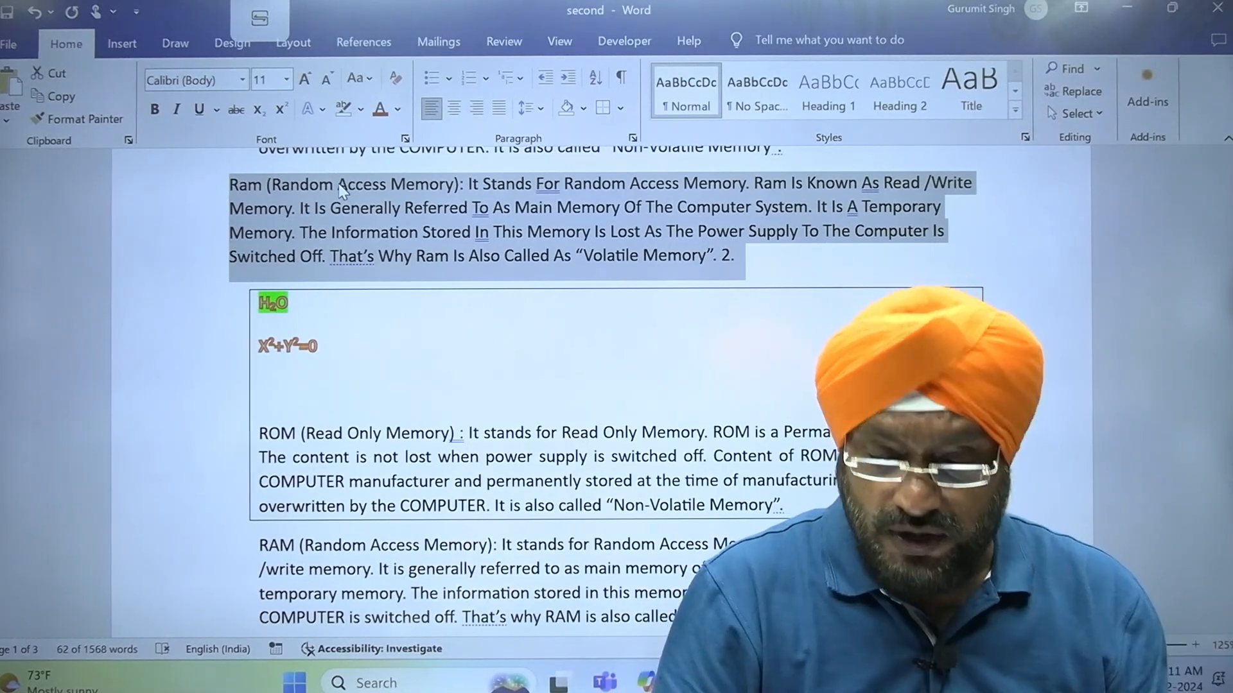
Switch to the Edge window with 23-10-23.pdf to consult the handwritten list of Word topics
mouse_move(825, 682)
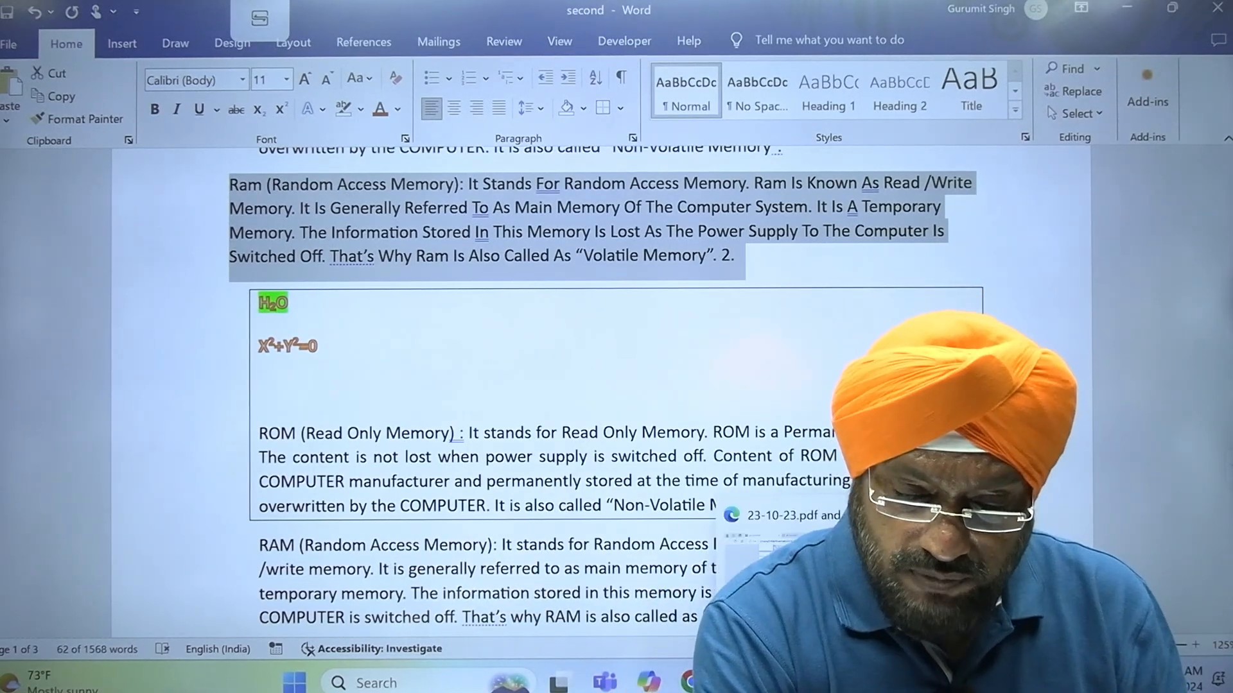
mouse_move(692, 682)
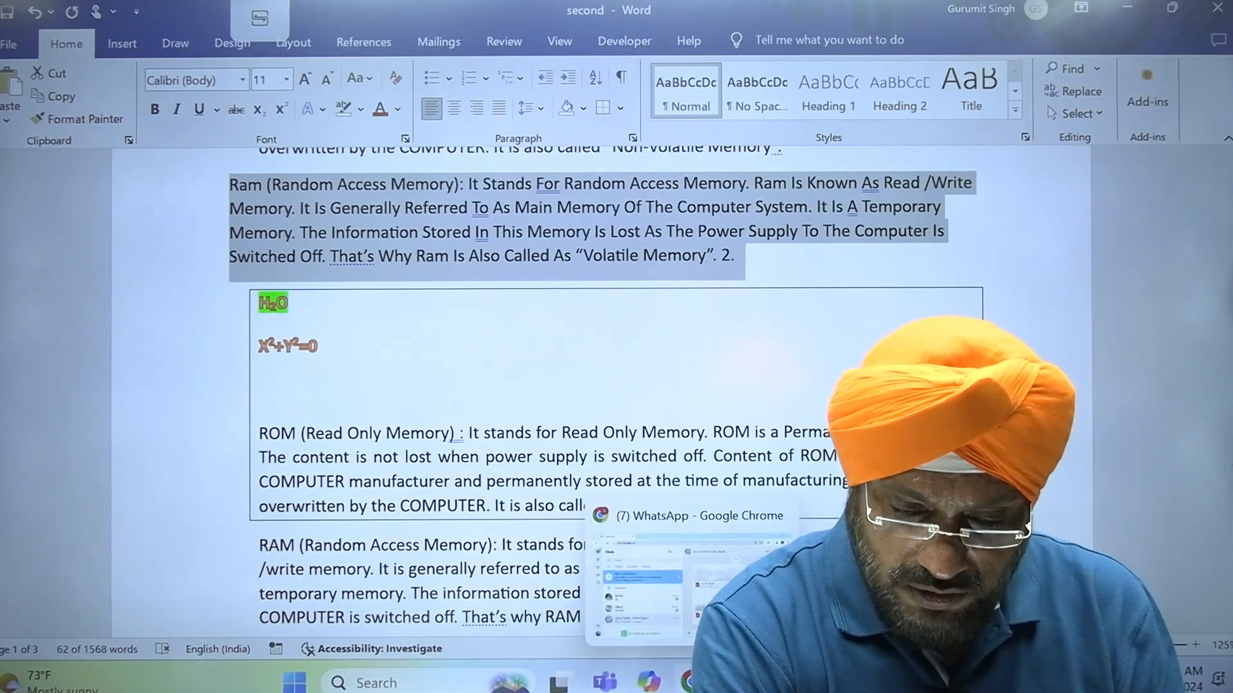
click(824, 682)
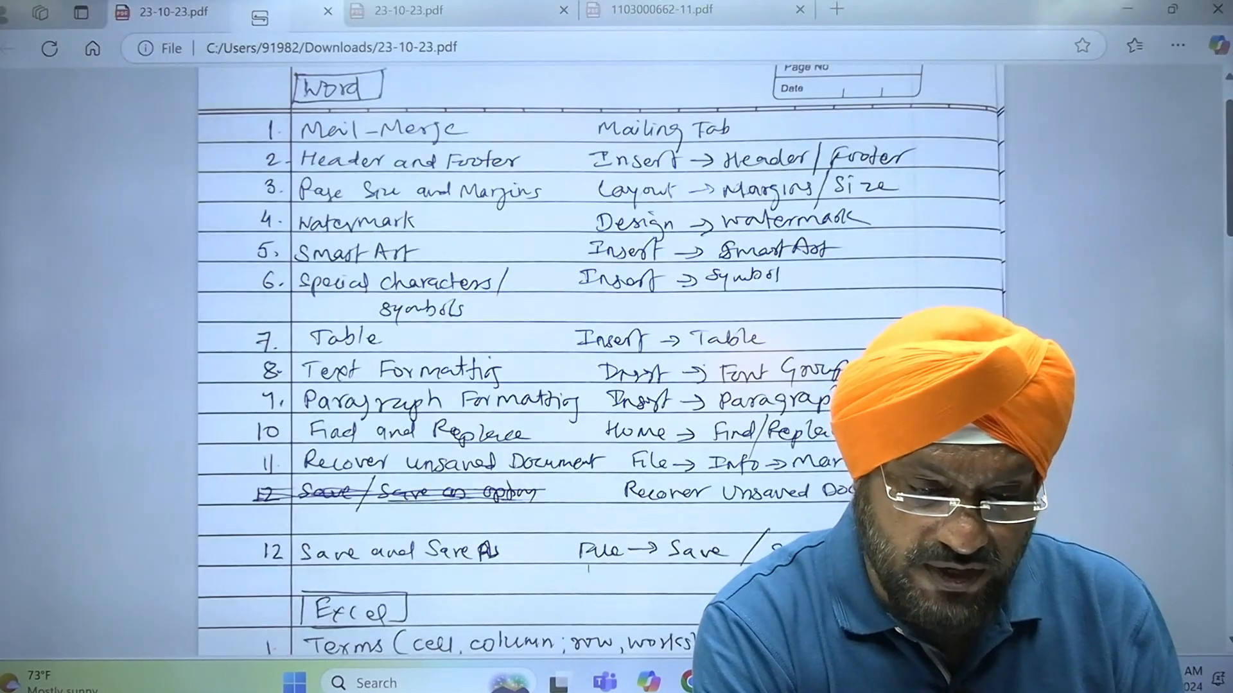